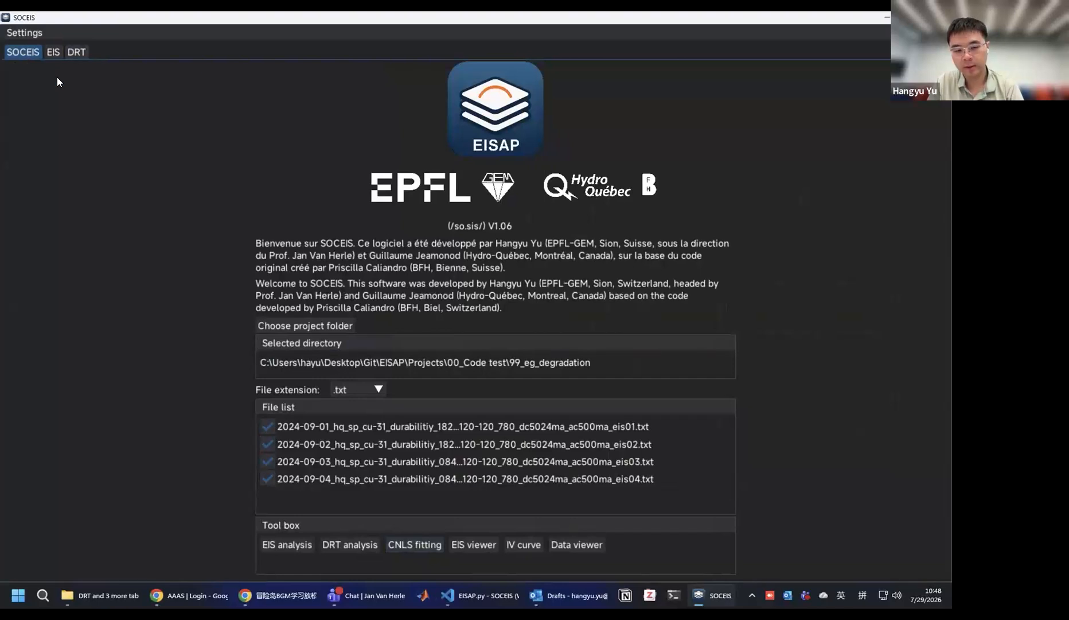
Open the CNLS fitting tool and choose truncated as the data type.
left_click(414, 545)
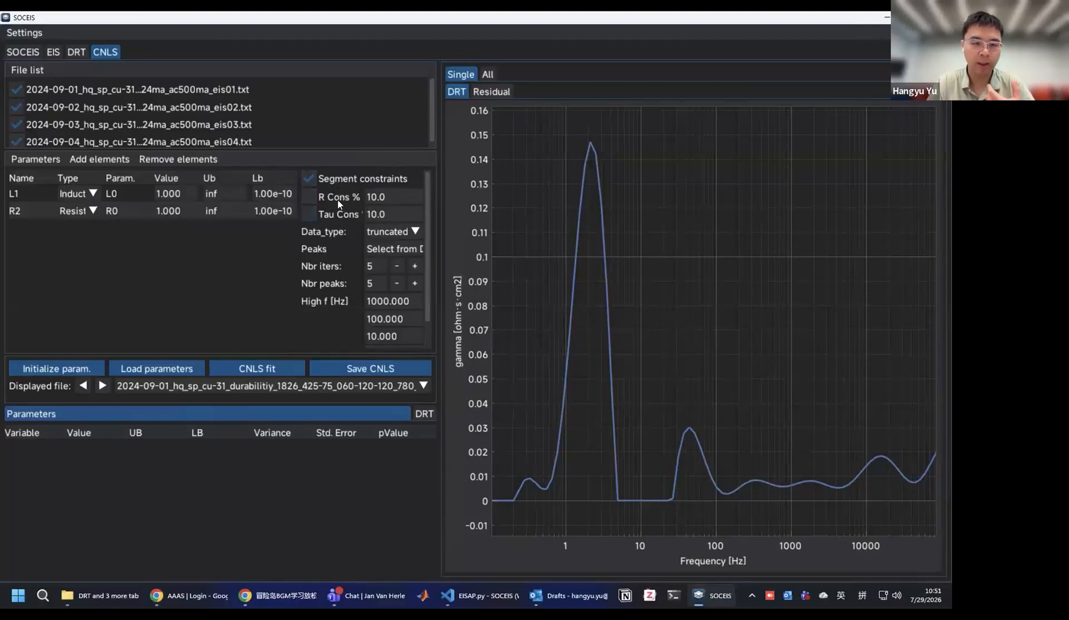
left_click(393, 232)
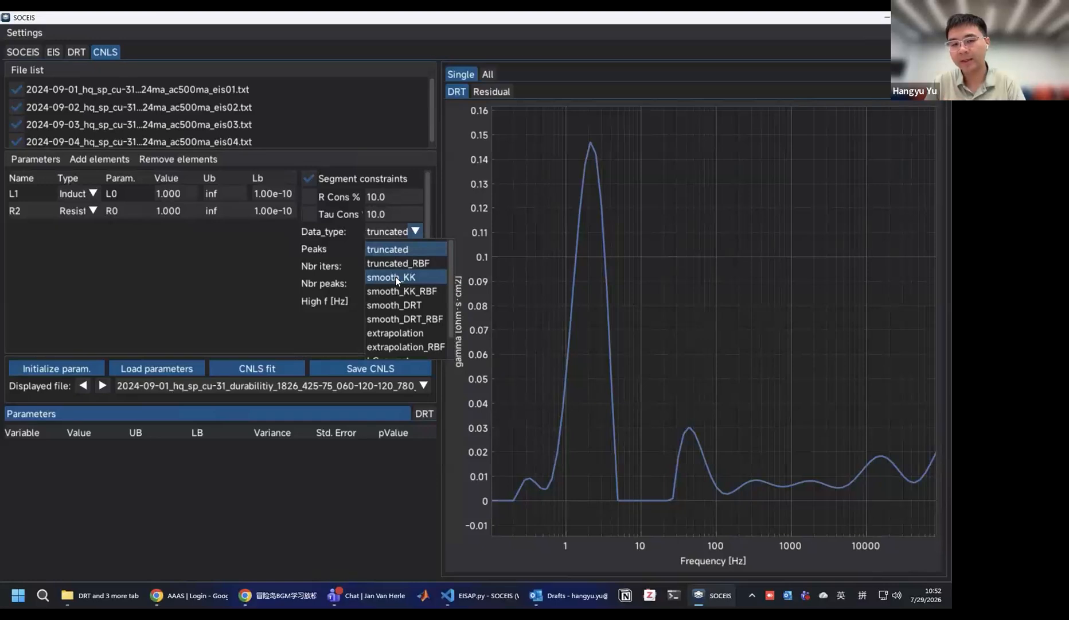
scroll(398, 281, "down", 1)
scroll(397, 281, "up", 1)
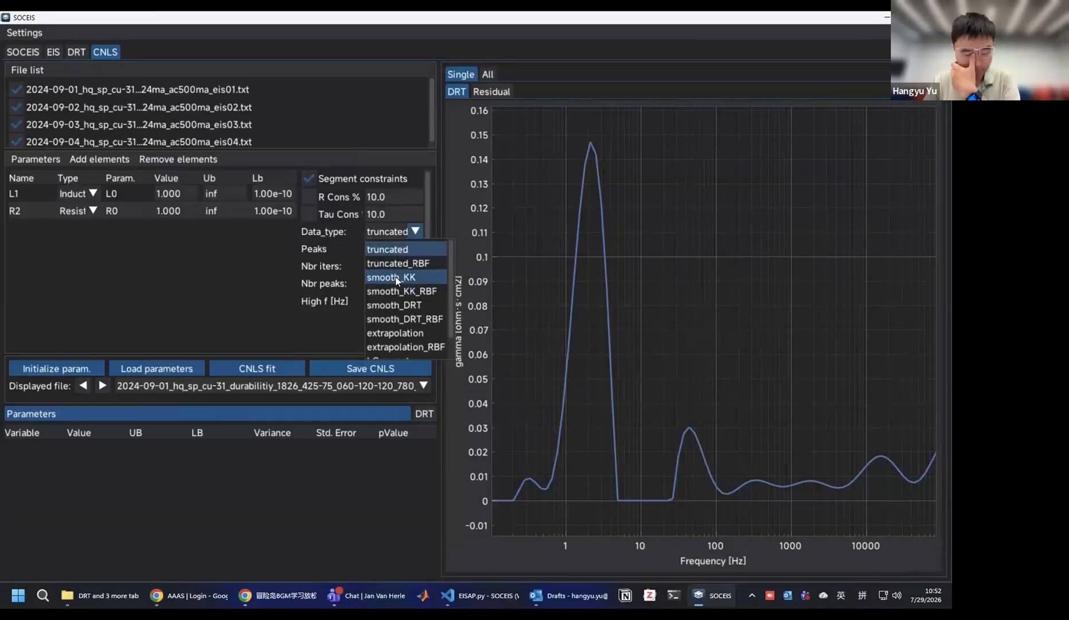
left_click(387, 249)
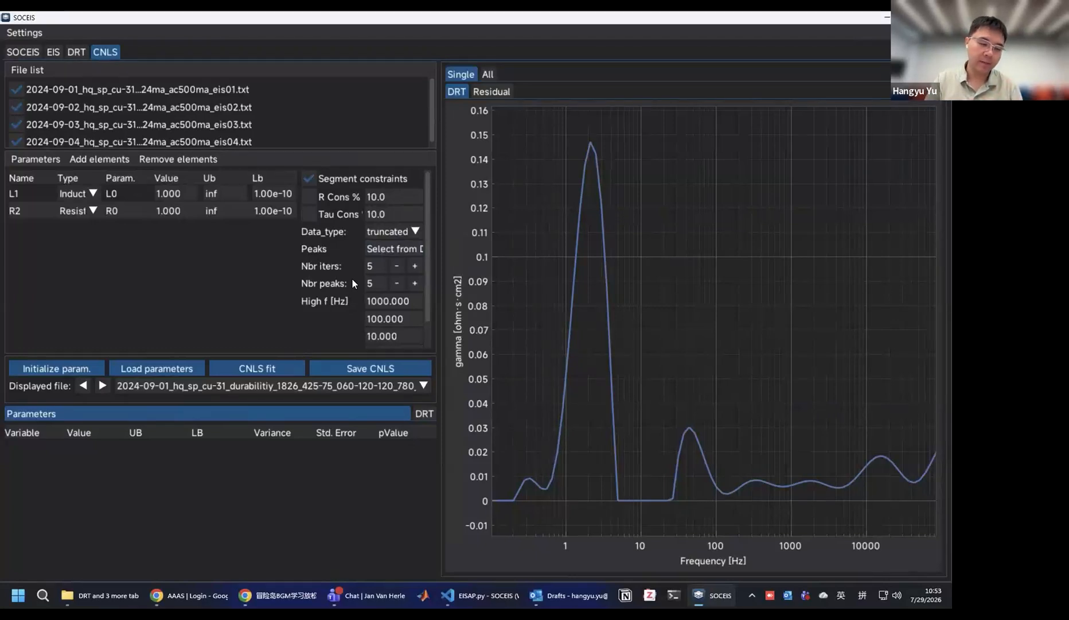
Set the number of peaks for the CNLS fit to 6.
double_click(375, 265)
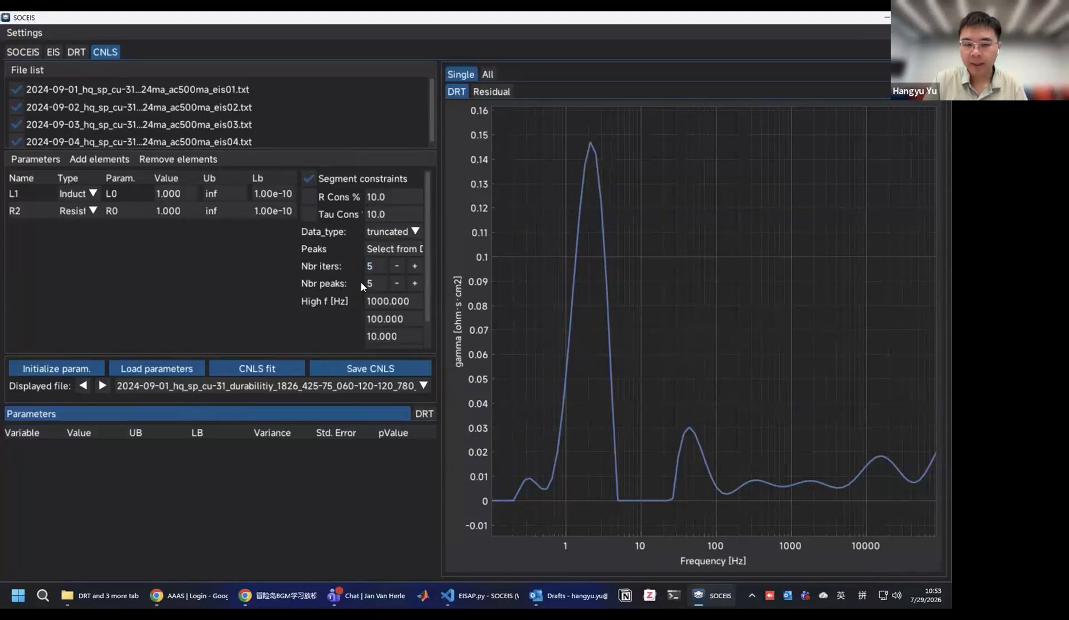
double_click(370, 283)
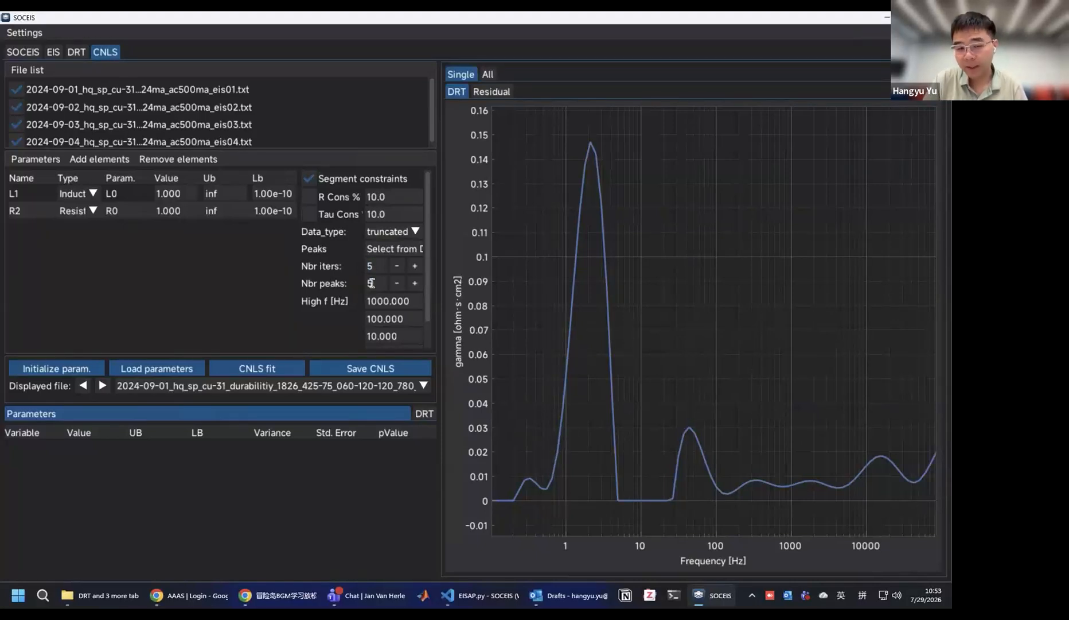
left_click(315, 291)
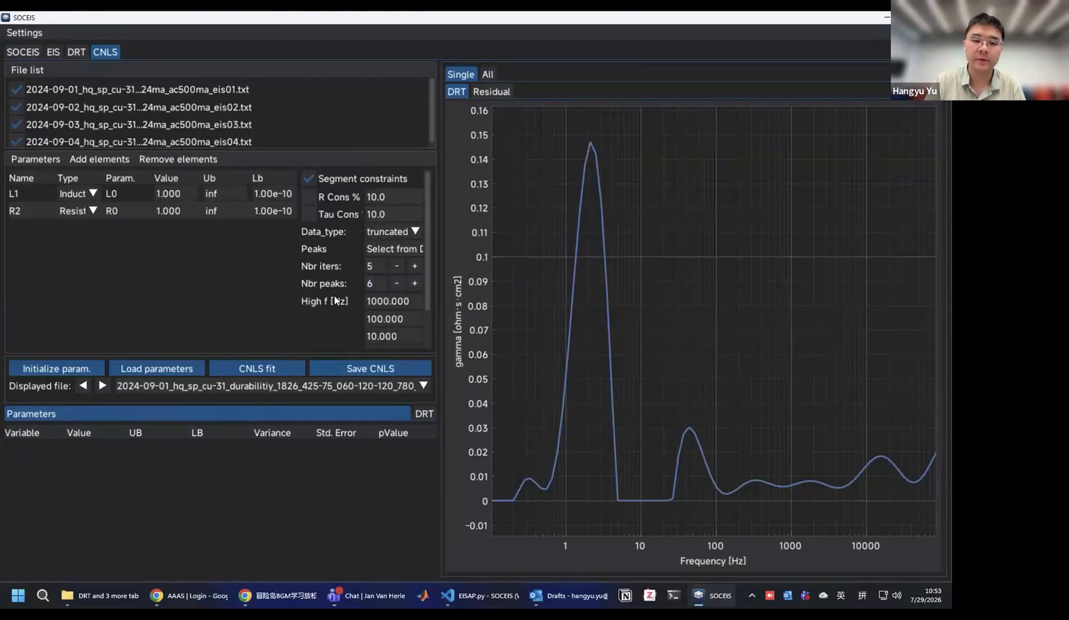
Set the low peak frequency to 0.3 Hz and the next higher one to 2.31 Hz.
scroll(336, 299, "down", 1)
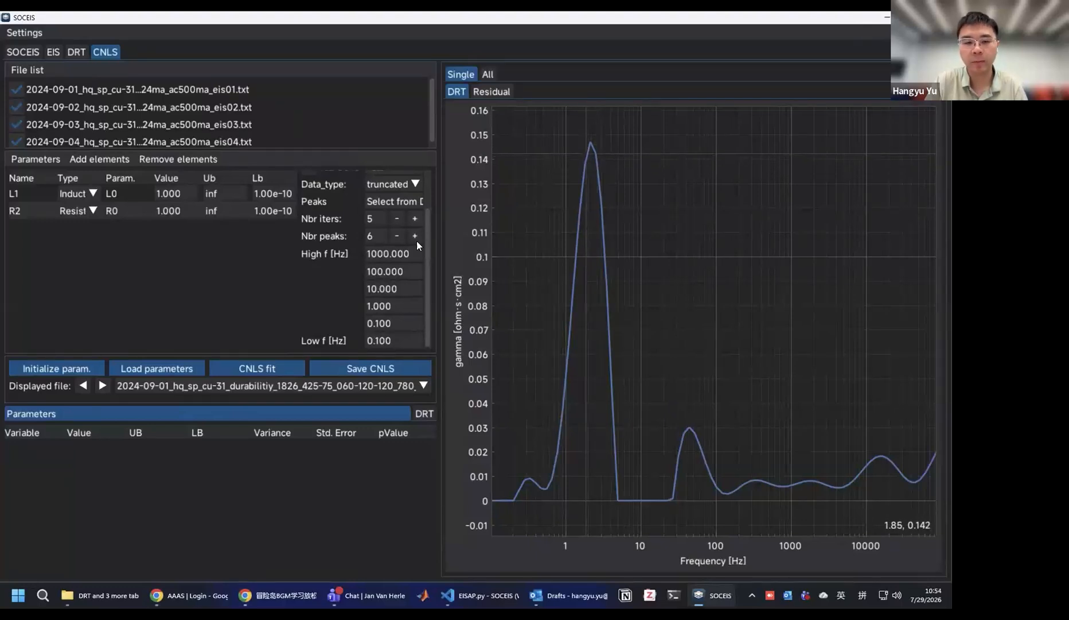
left_click(389, 339)
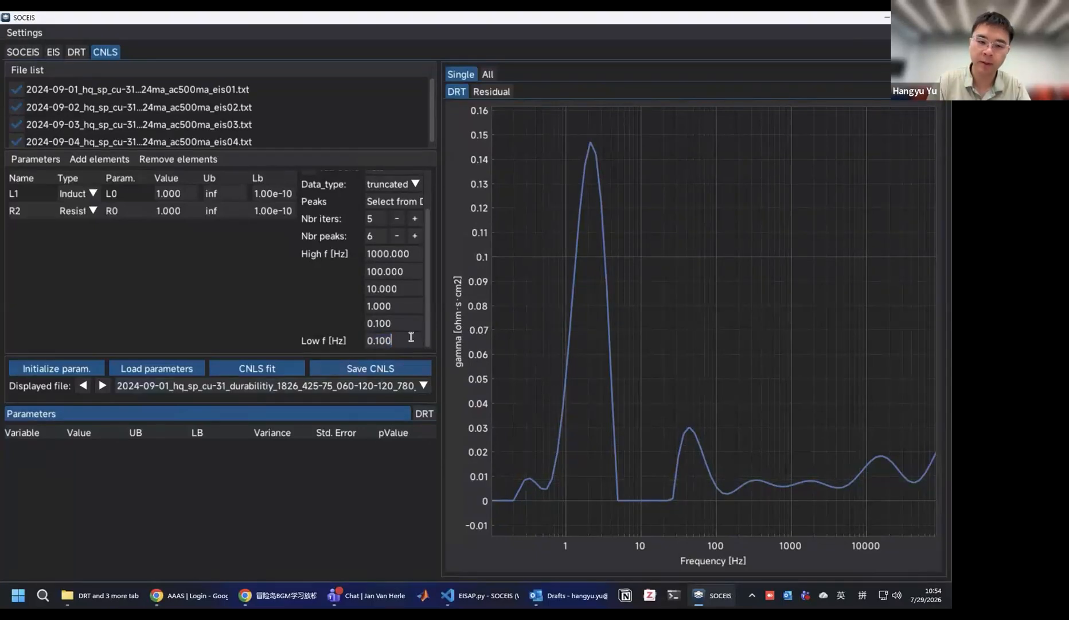
type("0.3")
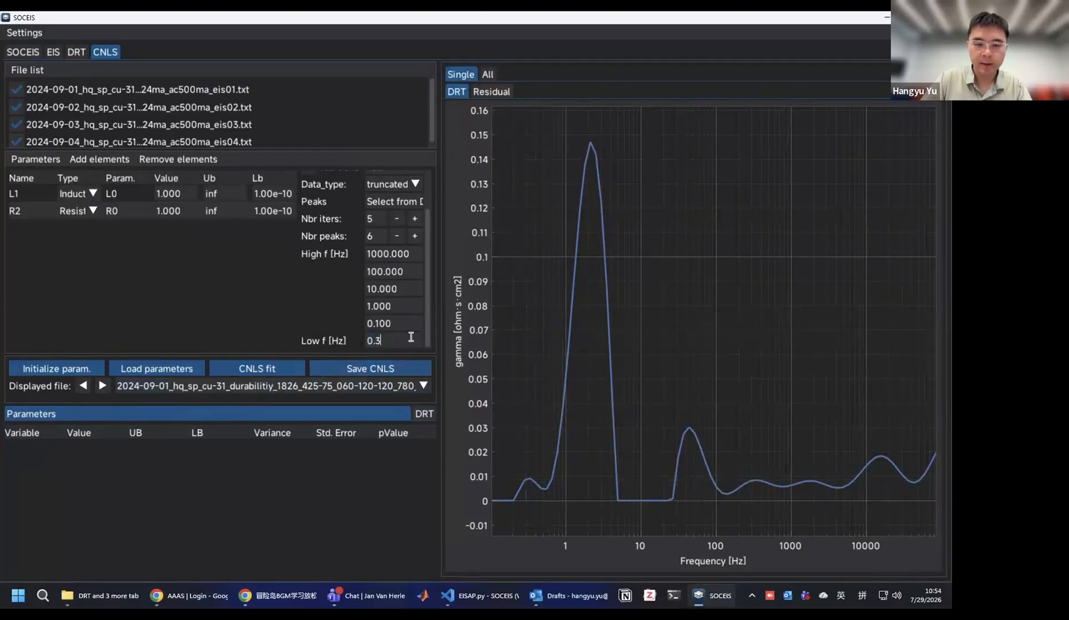
left_click(399, 322)
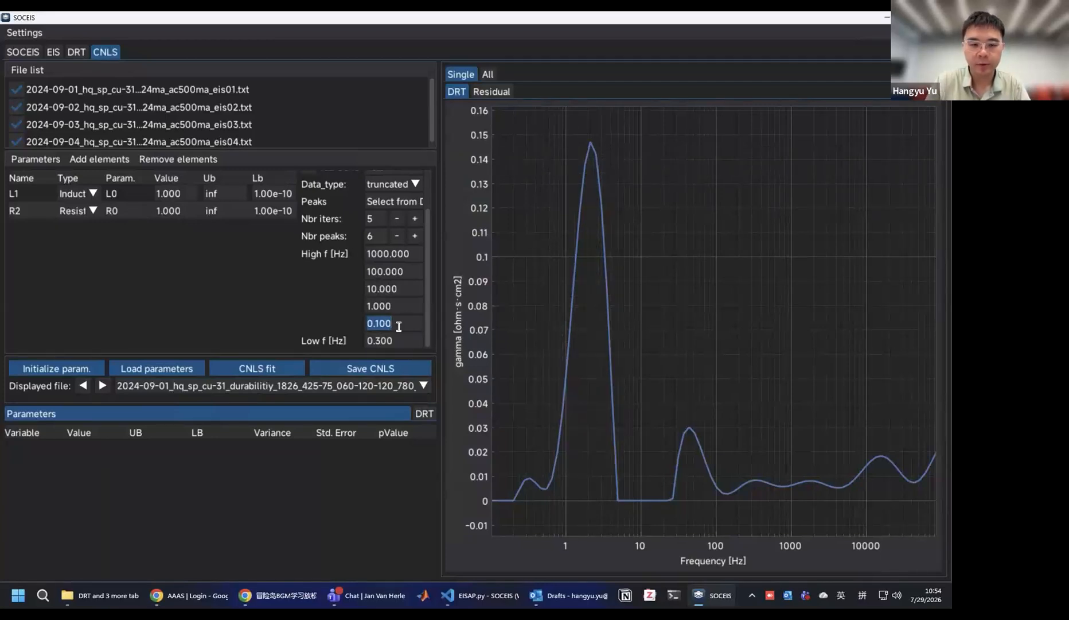
type("2.31")
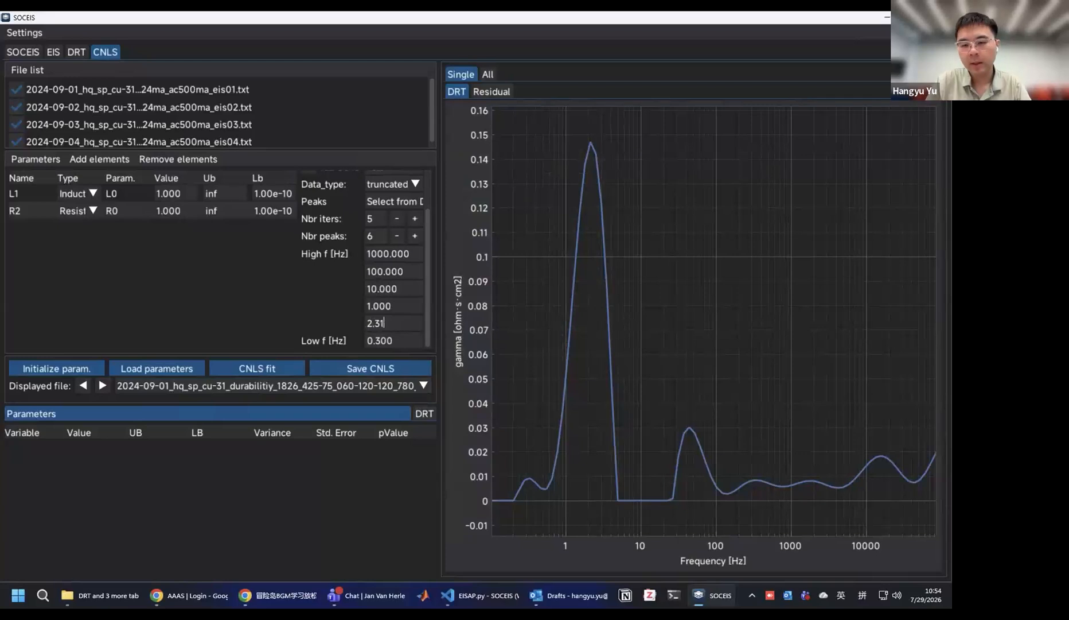
Set the third- and fourth-lowest peak frequencies to 43 Hz and 330 Hz.
left_click(393, 306)
left_click(393, 306)
key("BackSpace")
key("BackSpace")
key("BackSpace")
key("BackSpace")
key("BackSpace")
type("43")
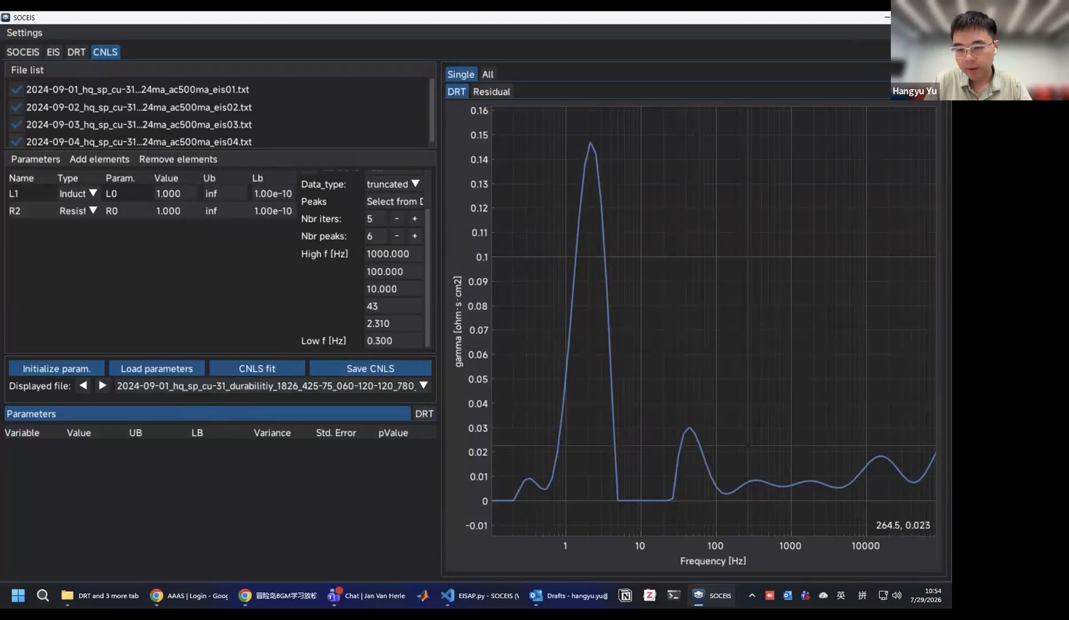
left_click(404, 287)
type("330")
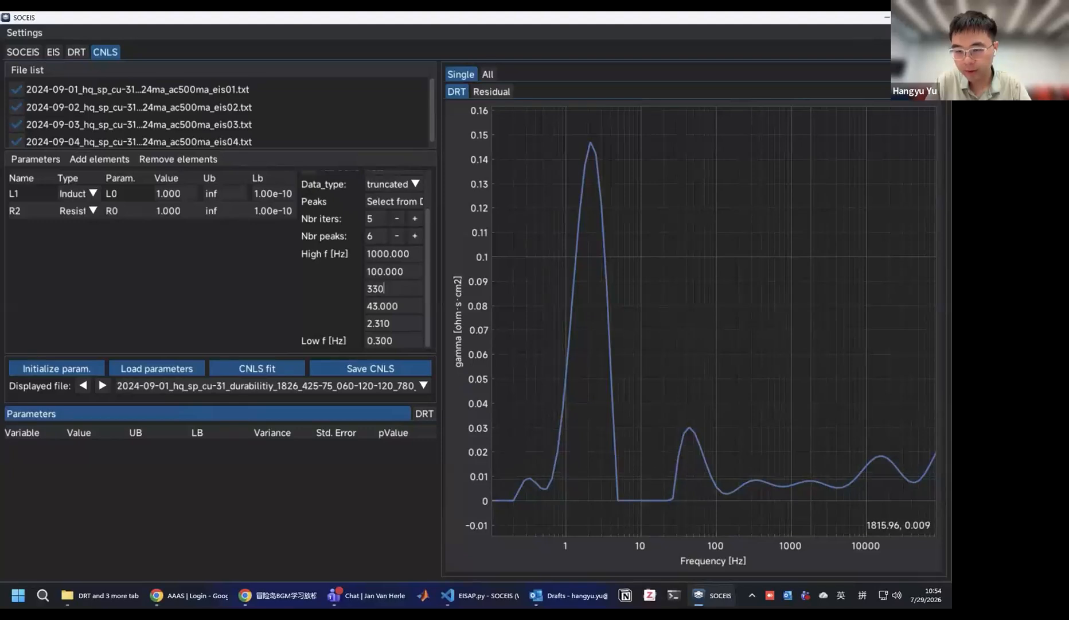
Set the second-highest peak frequency to 1800 Hz and the high frequency to 15000 Hz.
left_click(414, 272)
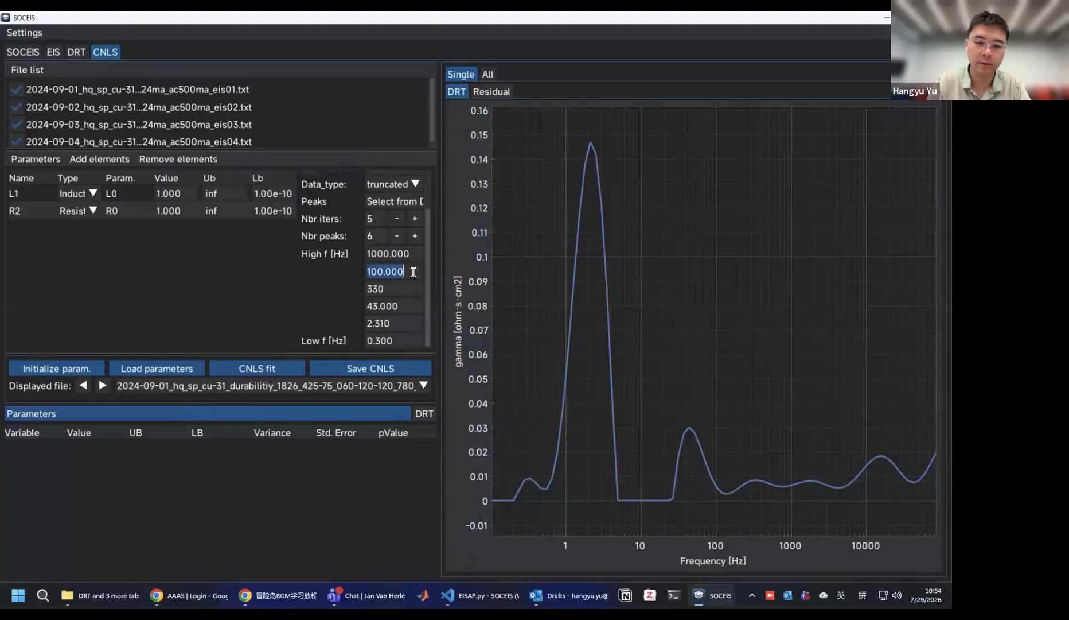
type("1800")
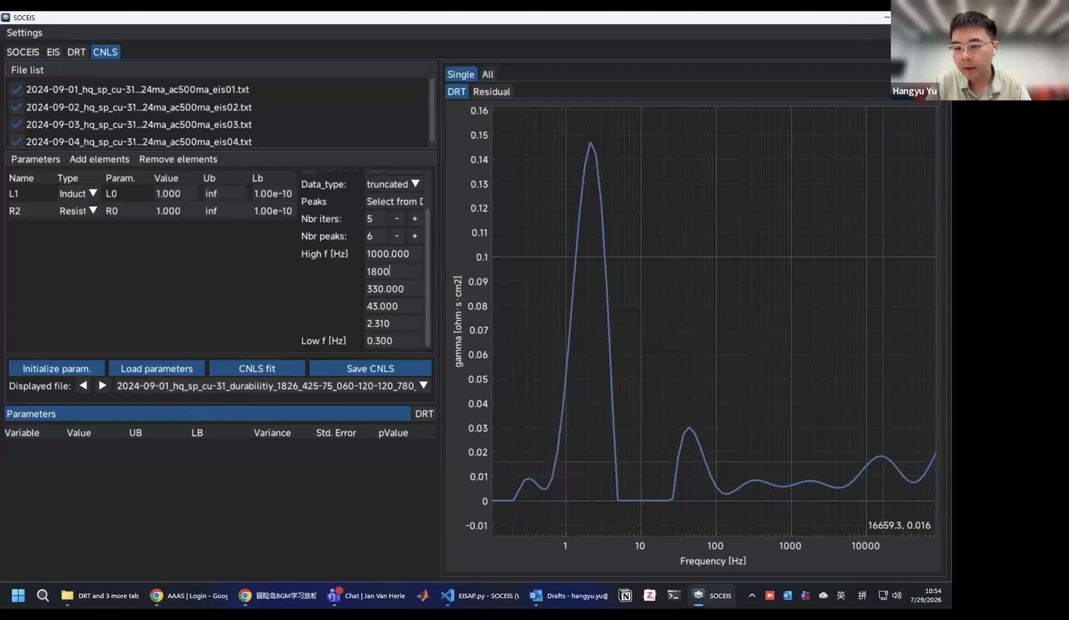
left_click(399, 256)
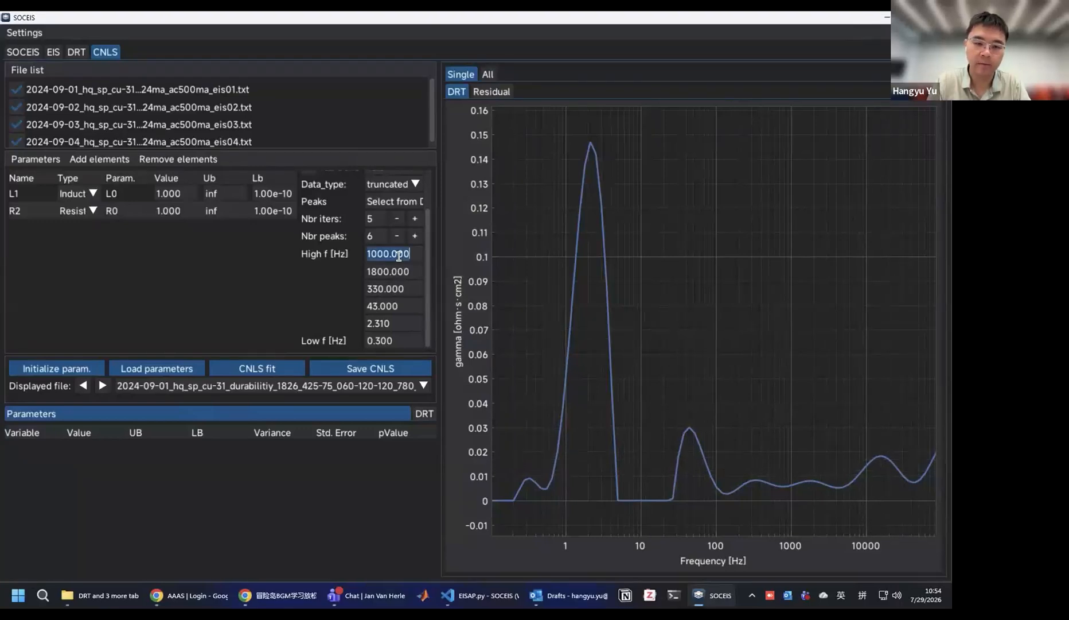
type("1500")
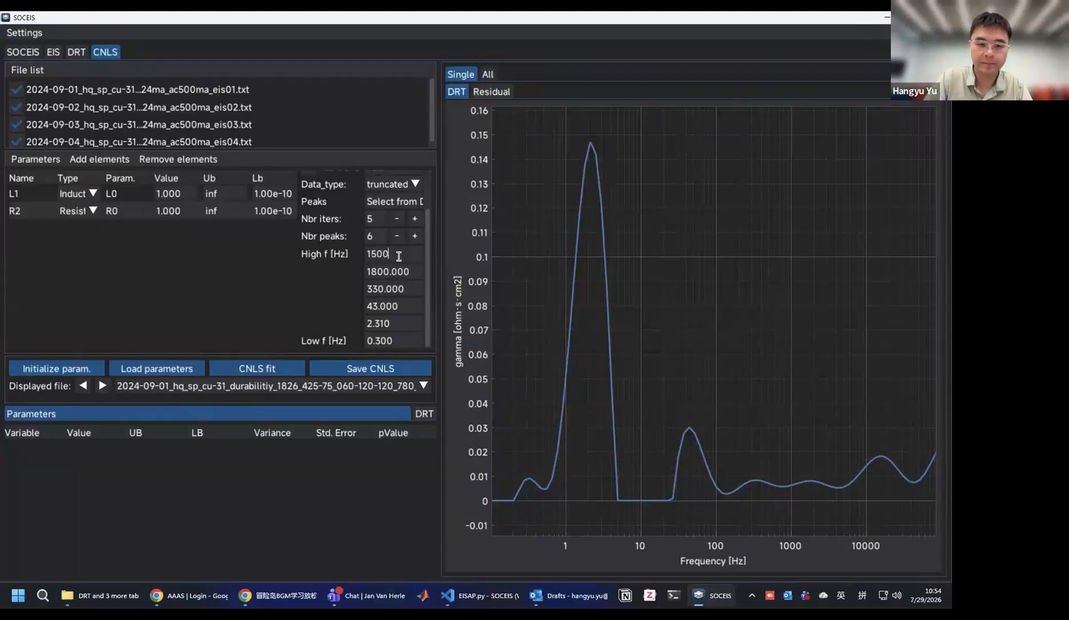
type("0")
left_click(328, 268)
scroll(337, 281, "up", 2)
scroll(356, 278, "down", 2)
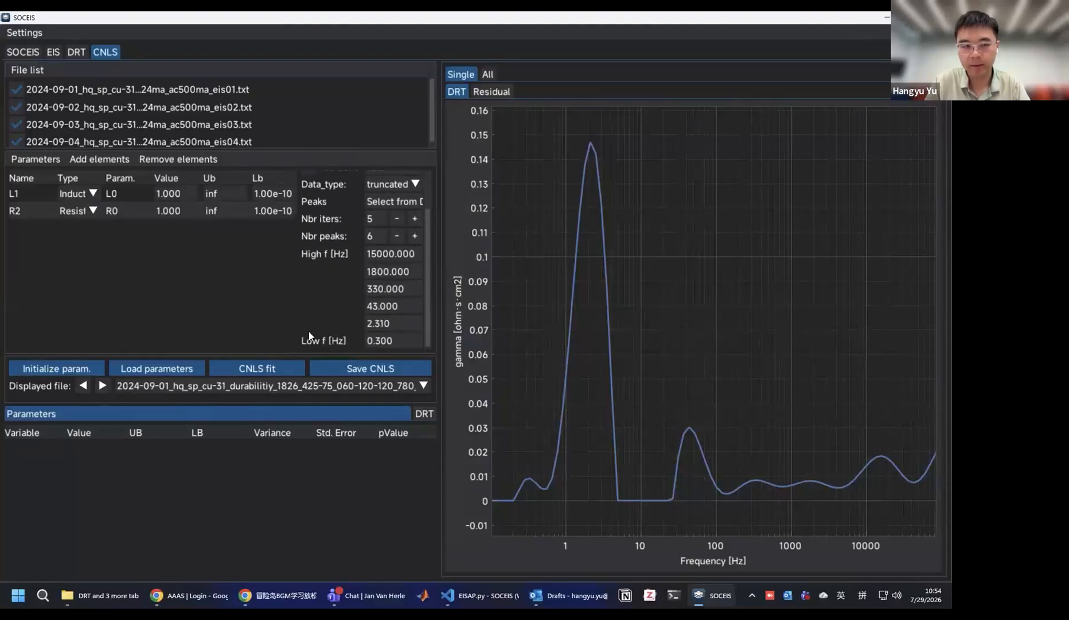
Add two RQ elements to the equivalent circuit after the inductor and resistor.
left_click(101, 161)
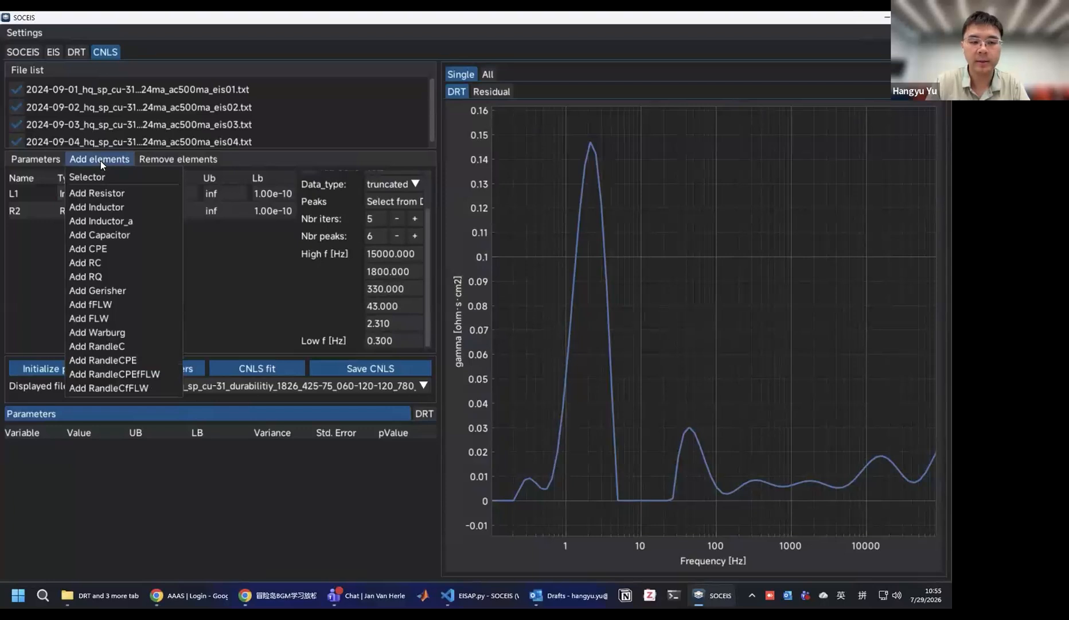
left_click(100, 161)
left_click(100, 161)
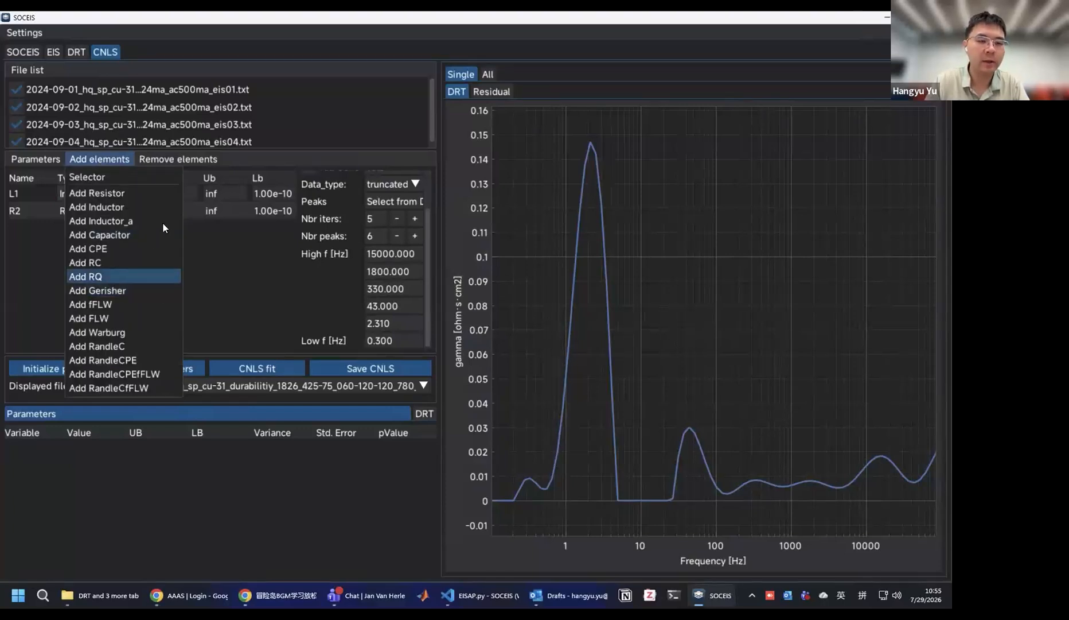
left_click(110, 277)
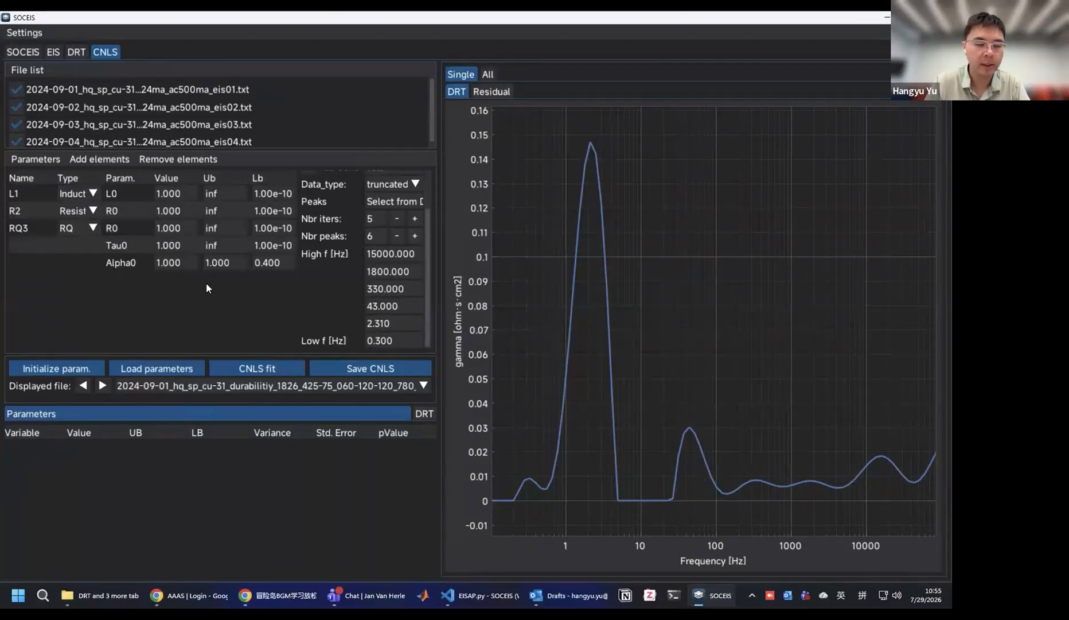
left_click(93, 160)
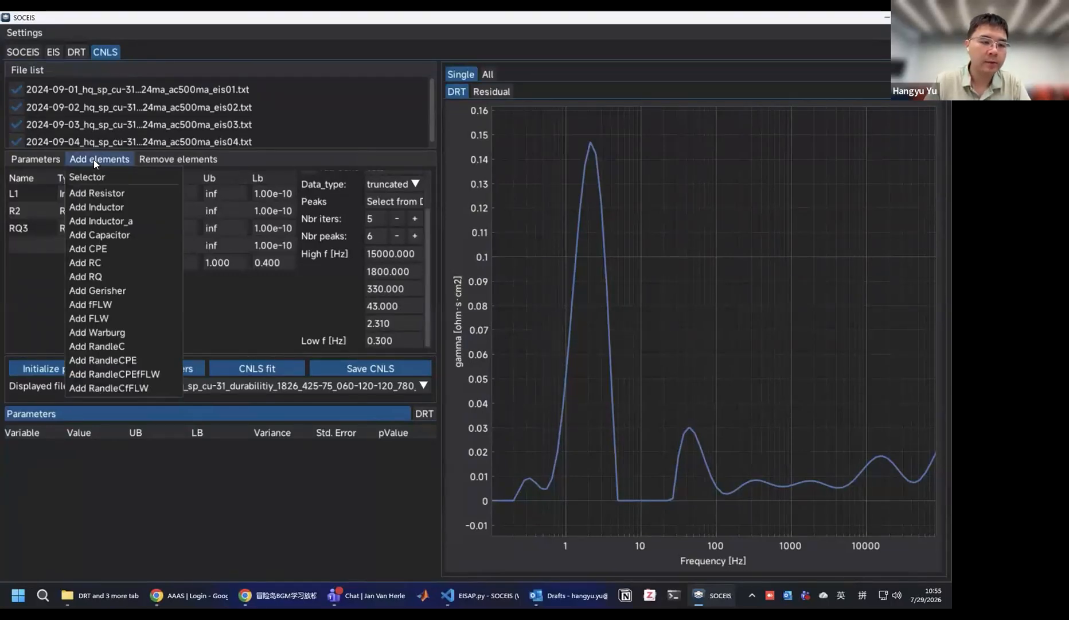
left_click(127, 276)
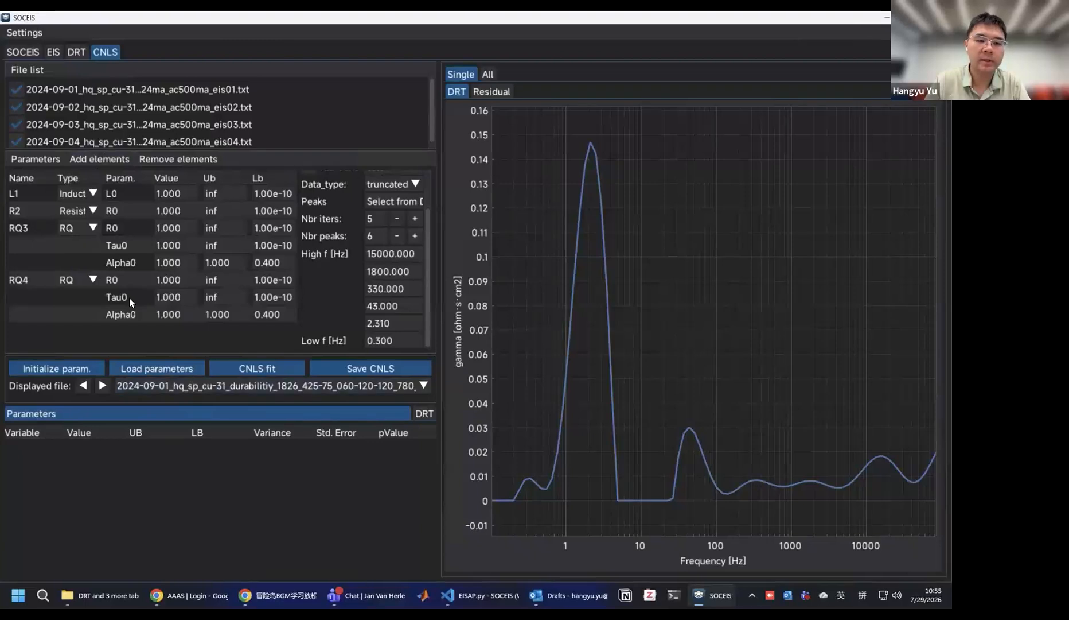
Add four more RQ elements in series with the CNLS Selector and confirm the circuit L1 + R2 + RQ3 through RQ8.
left_click(114, 164)
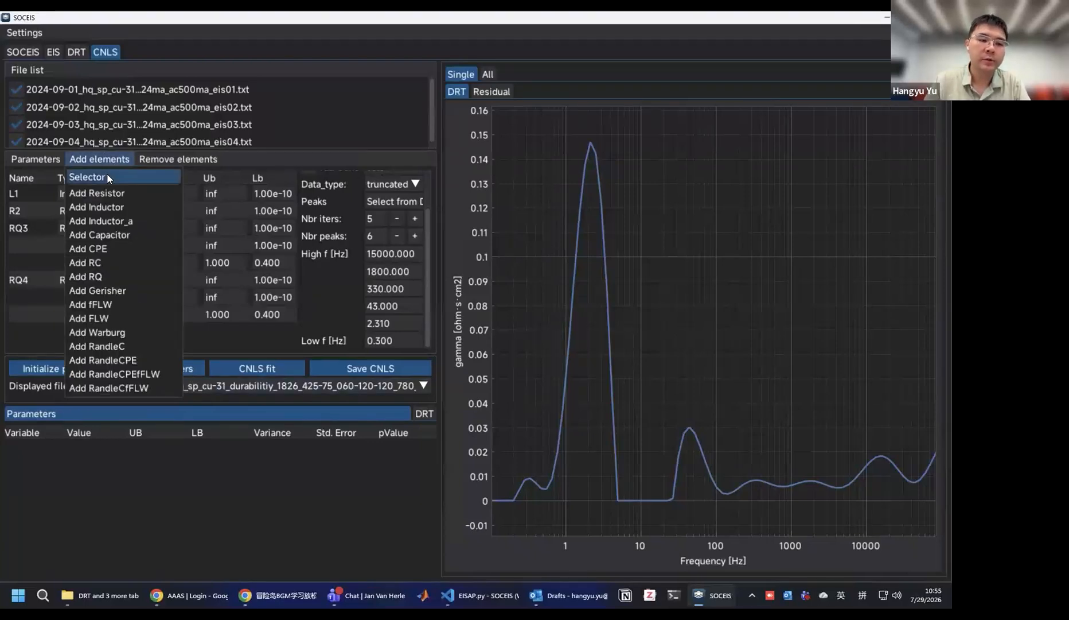
left_click(107, 174)
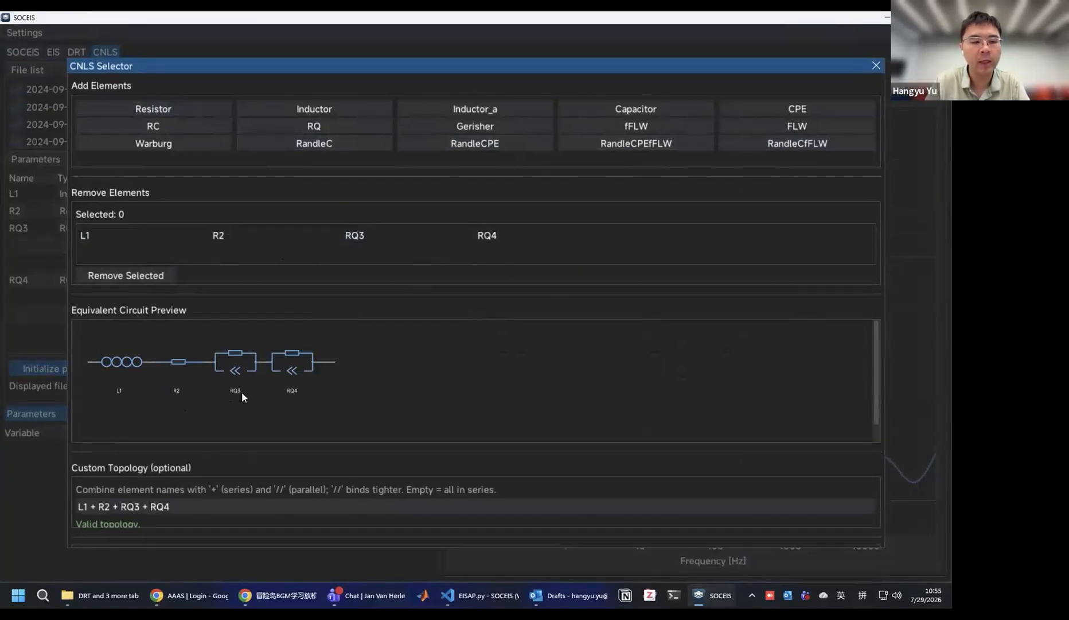
scroll(266, 501, "down", 1)
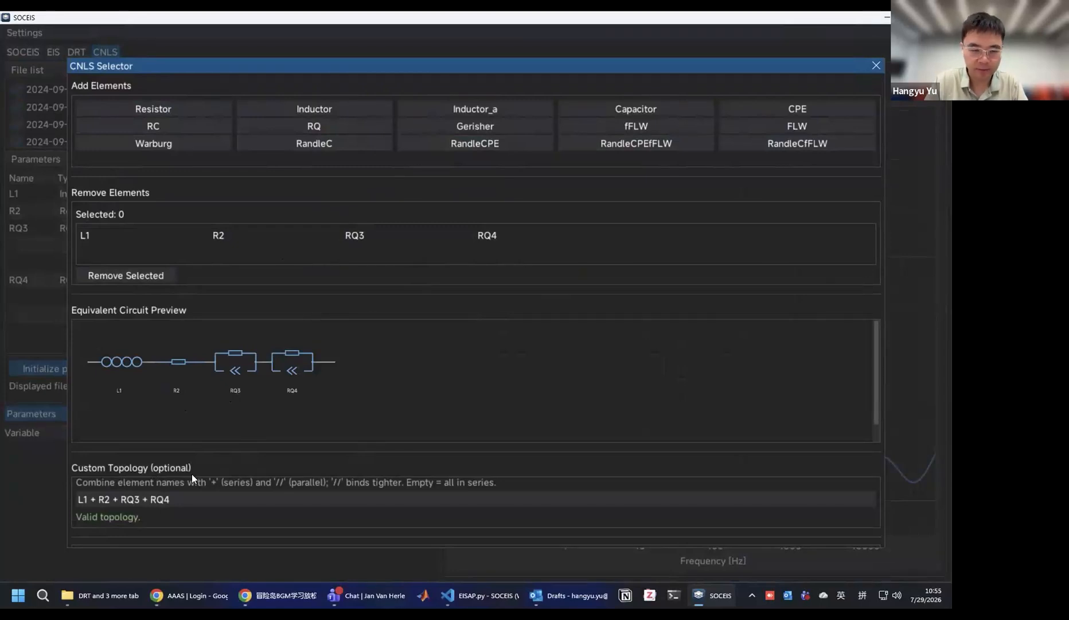
scroll(352, 419, "down", 1)
scroll(352, 422, "up", 1)
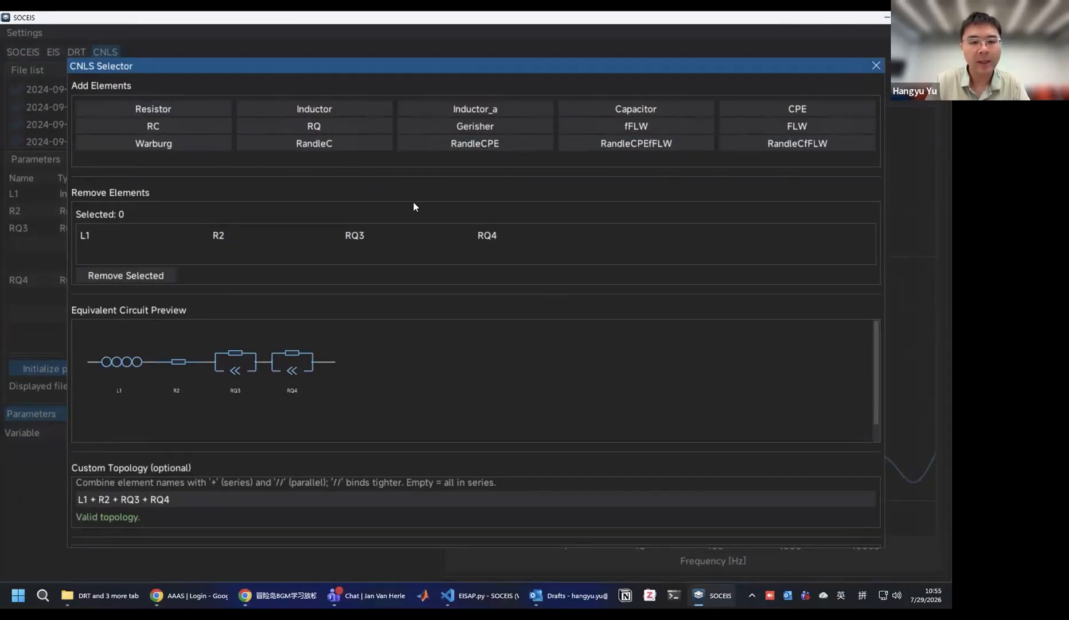
left_click(300, 121)
left_click(300, 121)
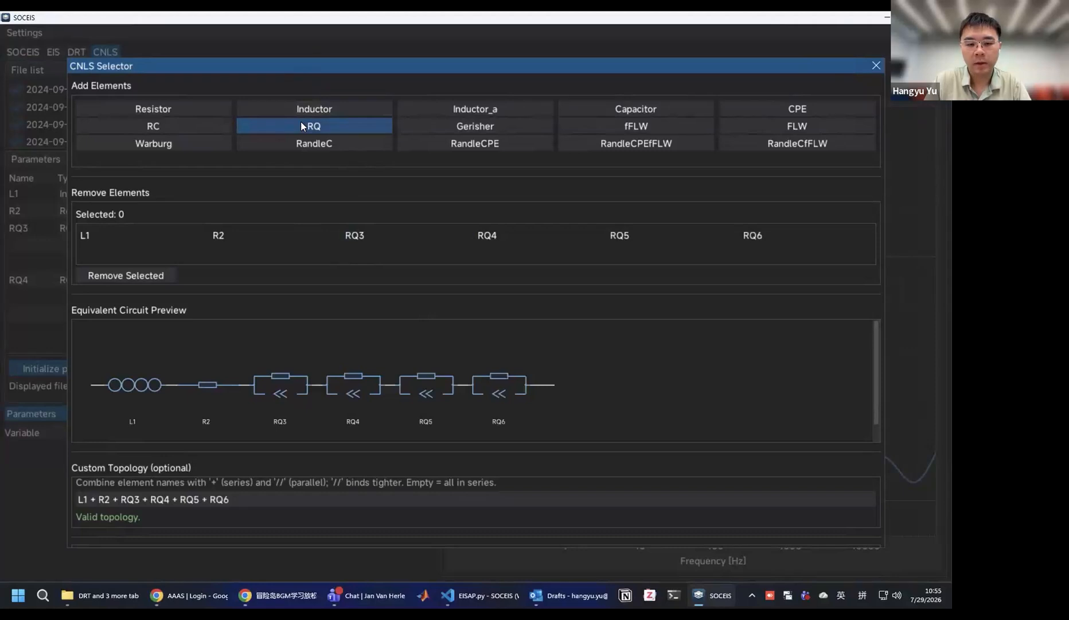
left_click(301, 121)
left_click(300, 121)
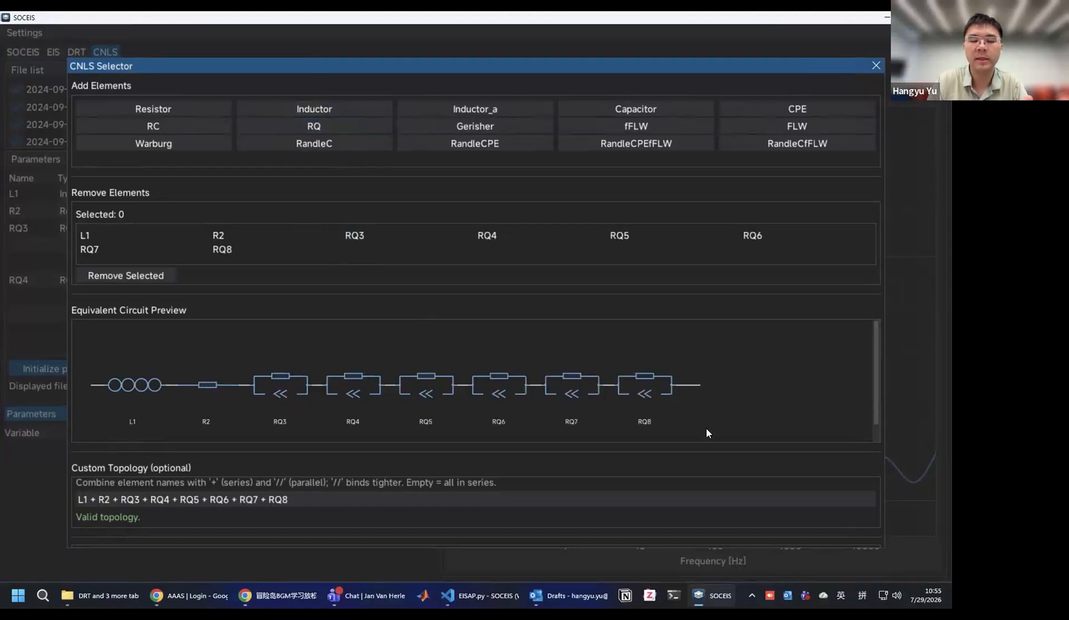
scroll(719, 469, "down", 1)
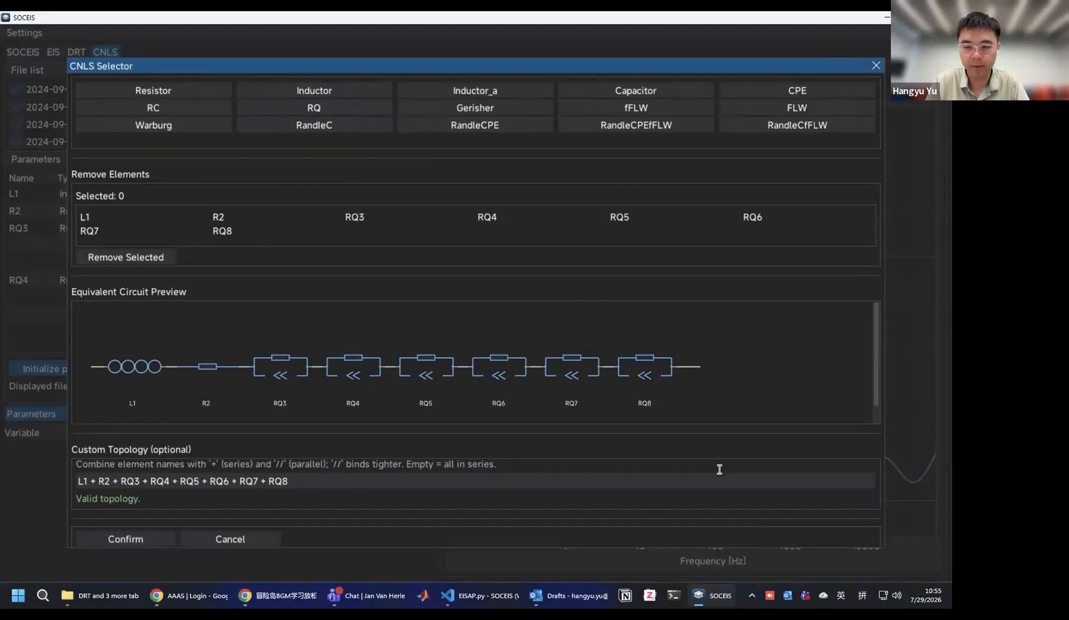
left_click(136, 526)
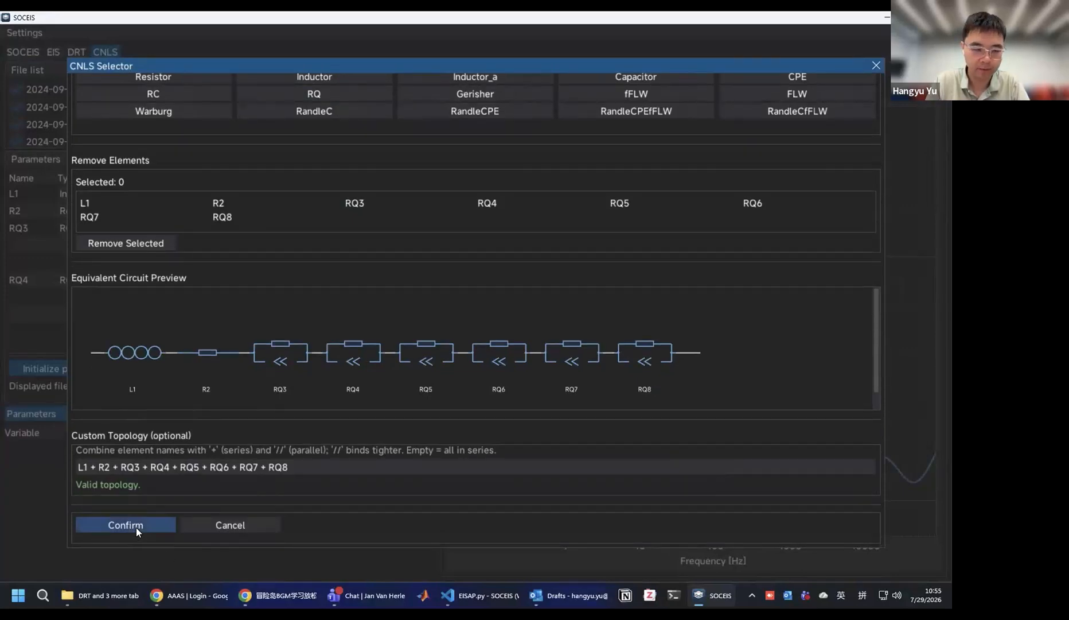
scroll(141, 239, "down", 5)
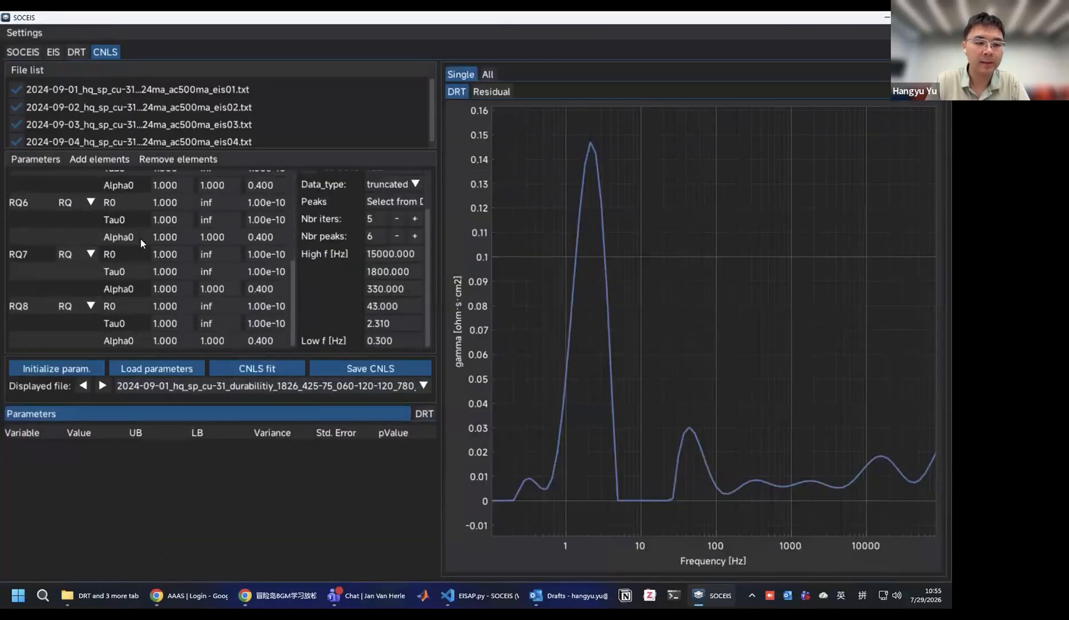
scroll(137, 239, "up", 5)
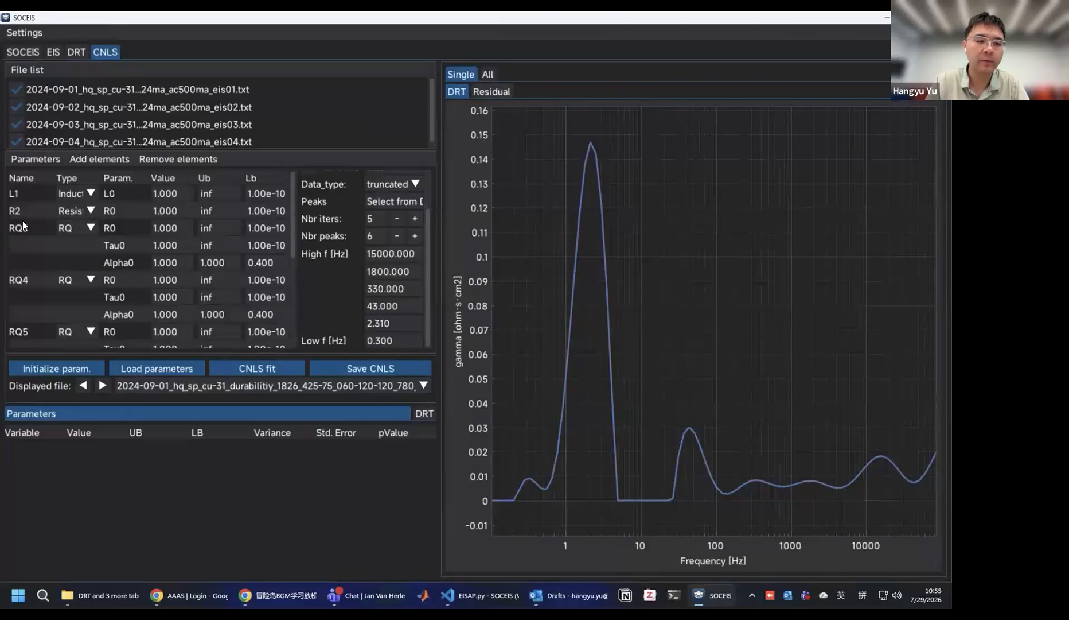
scroll(34, 239, "down", 5)
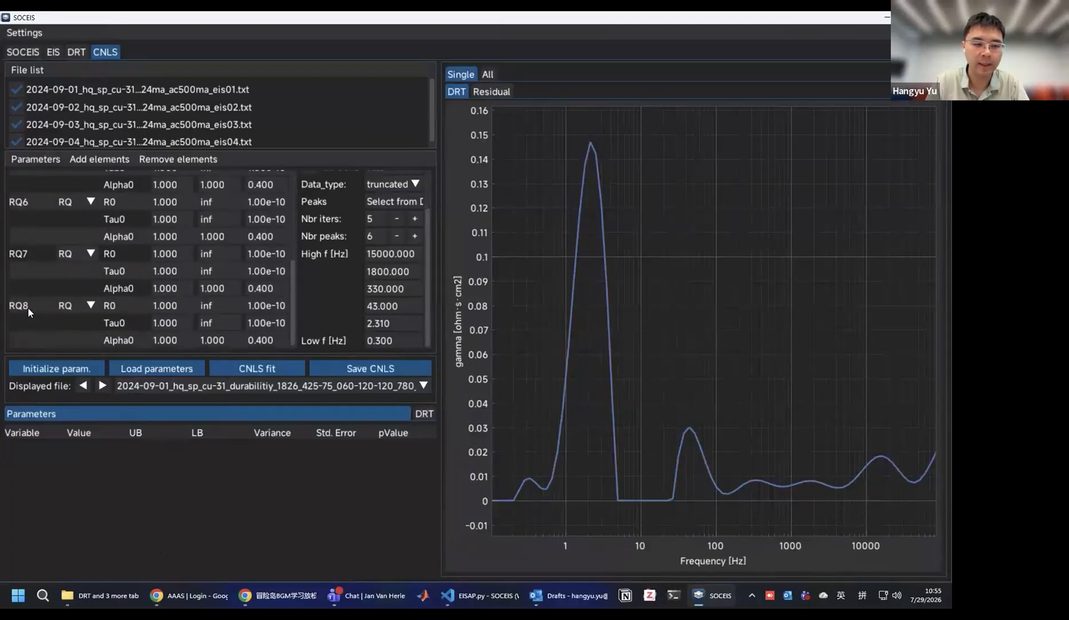
Initialize the parameters of the L1, R2 and RQ3–RQ8 circuit from the six selected peak frequencies.
scroll(28, 307, "up", 5)
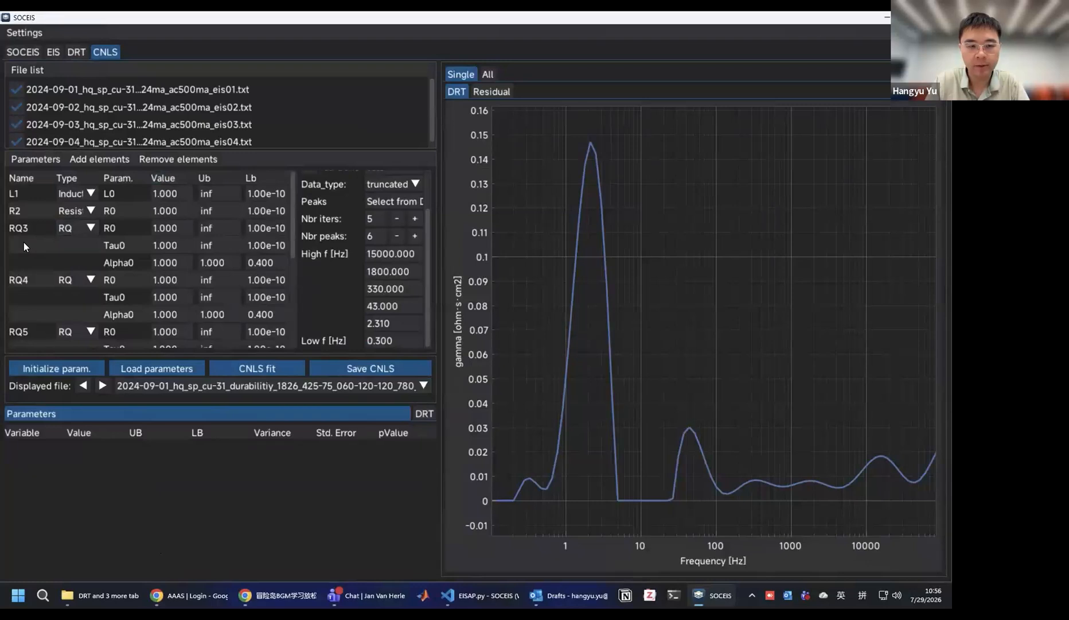
left_click(382, 256)
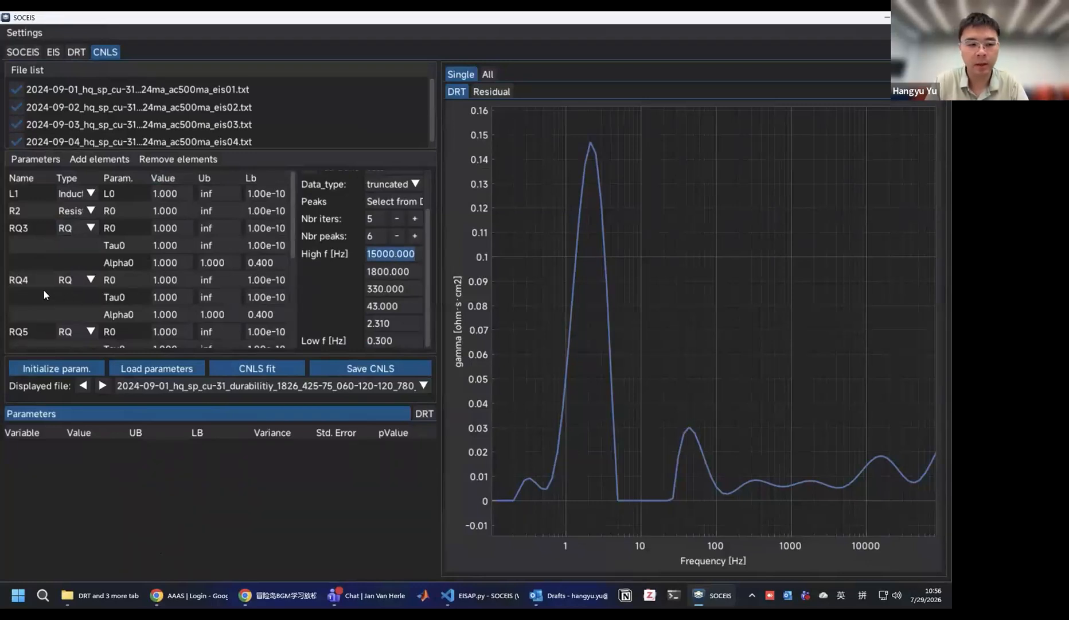
double_click(398, 272)
left_click(398, 272)
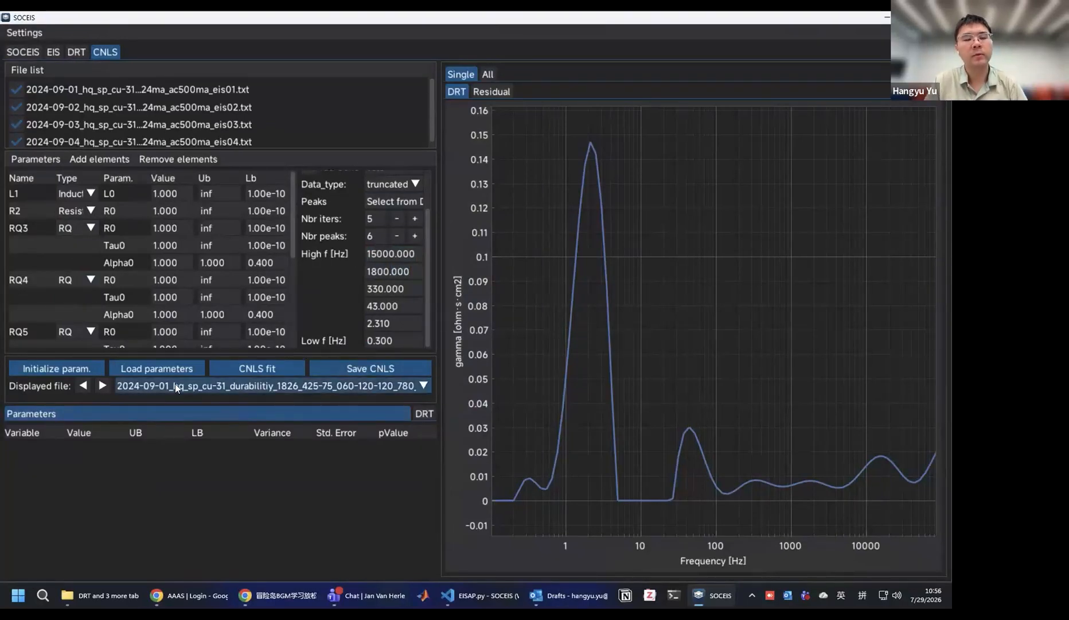
left_click(68, 369)
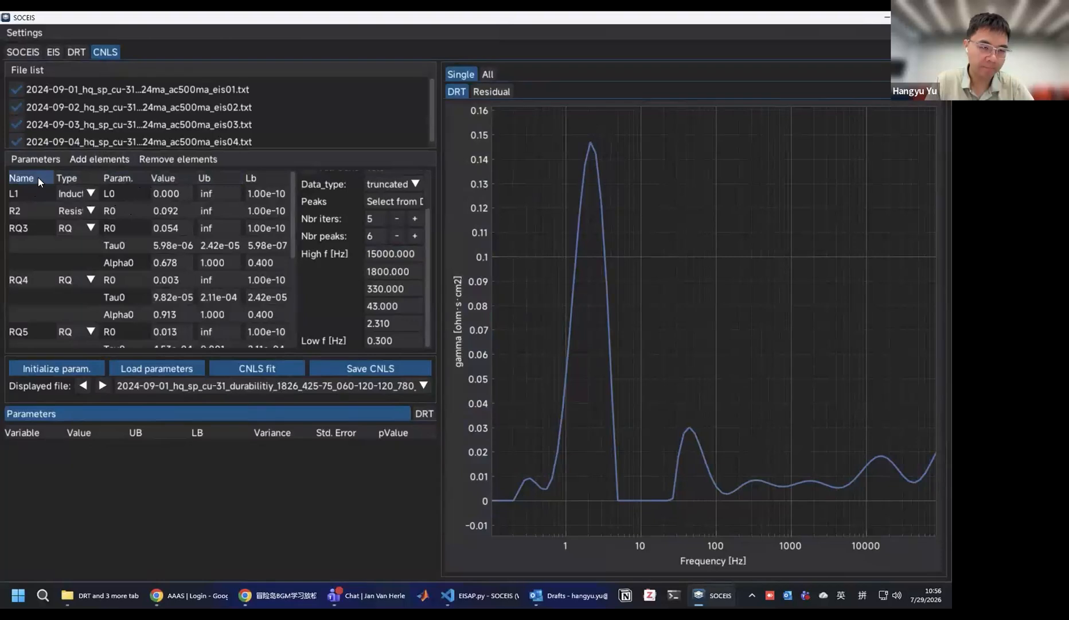
Examine the initial values and upper and lower bounds of L1, R2 and RQ3, including RQ3's element type options.
left_click(82, 228)
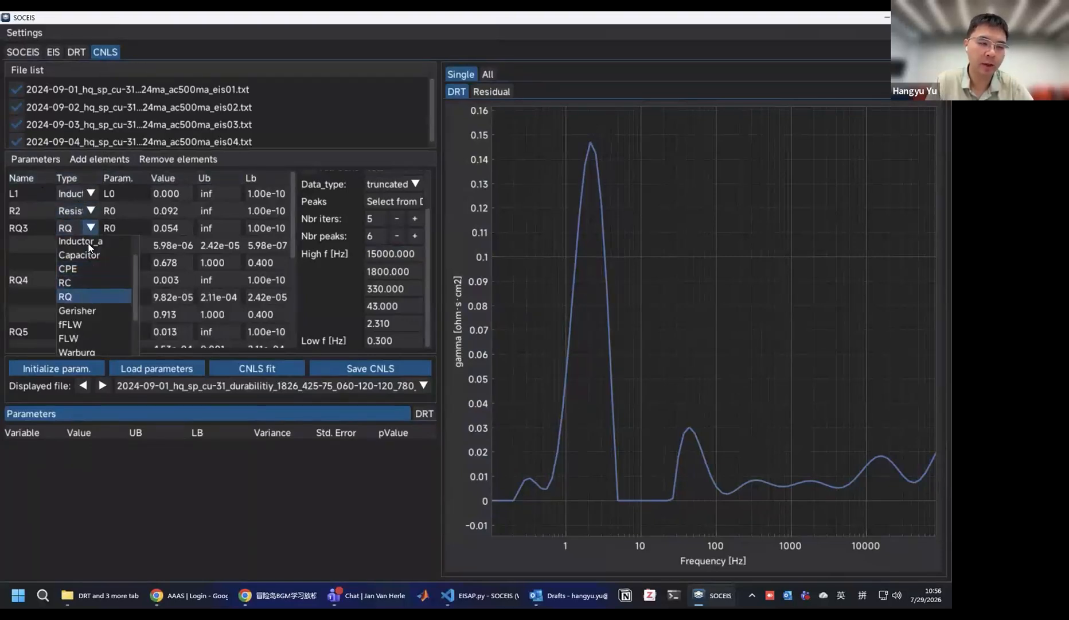
left_click(90, 228)
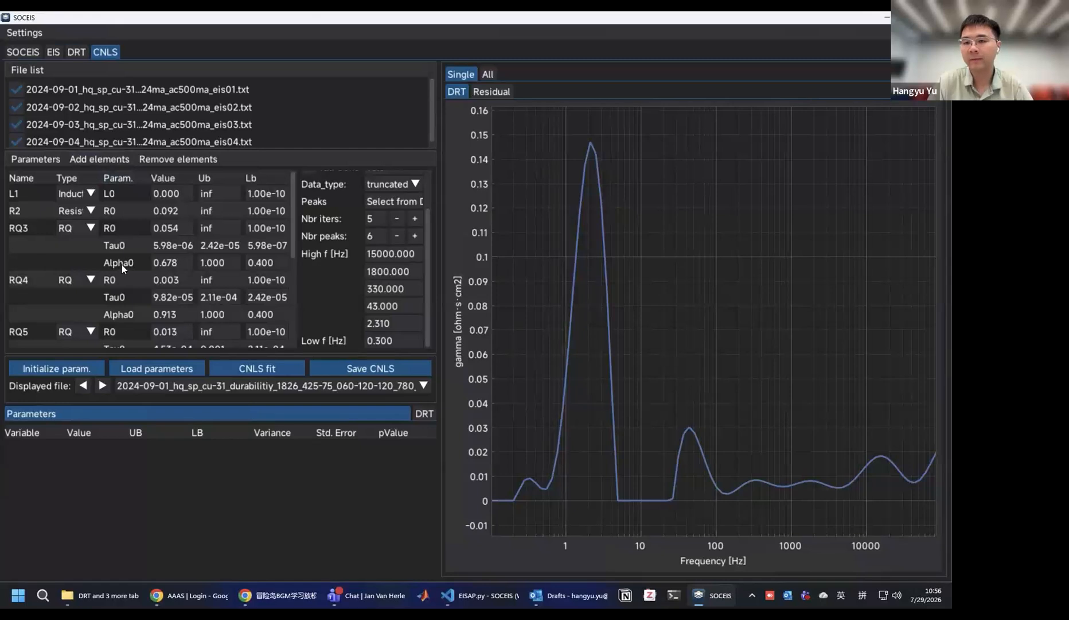
left_click(166, 195)
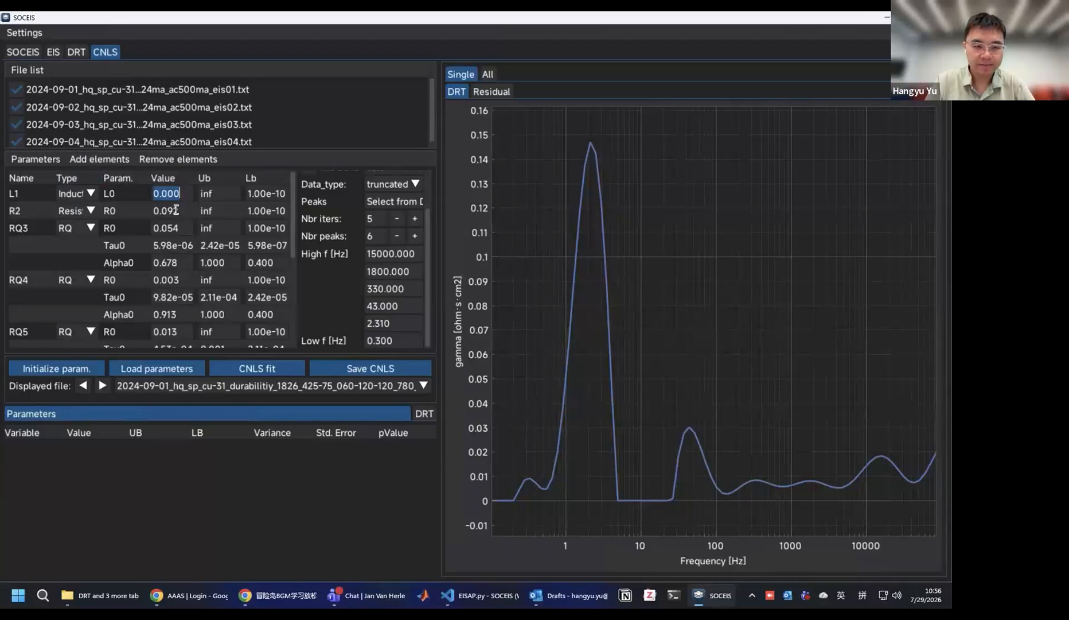
left_click(177, 210)
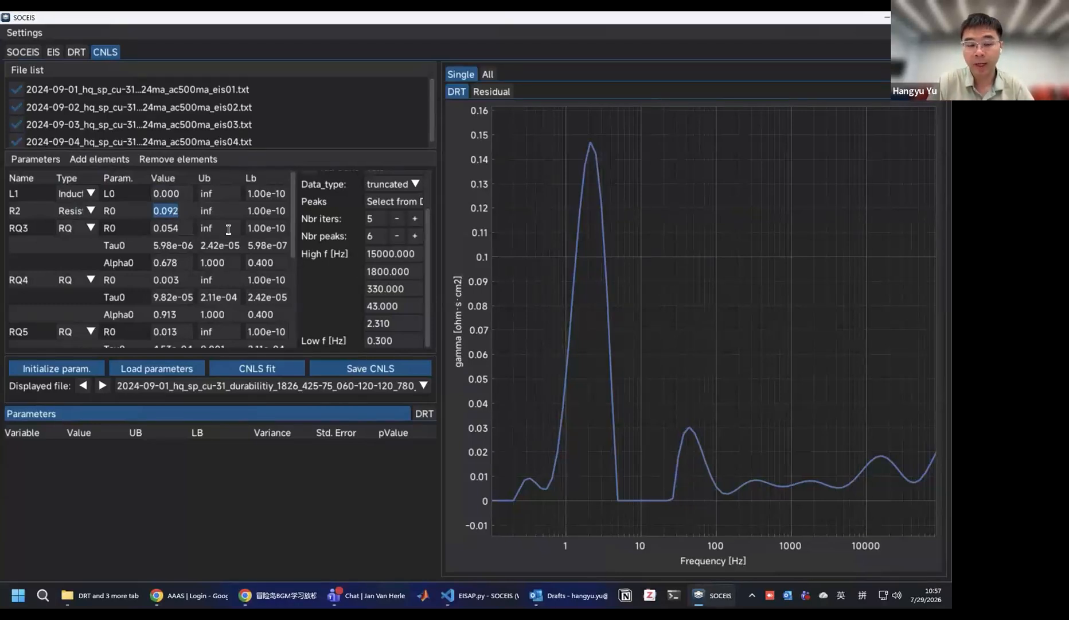
left_click(185, 211)
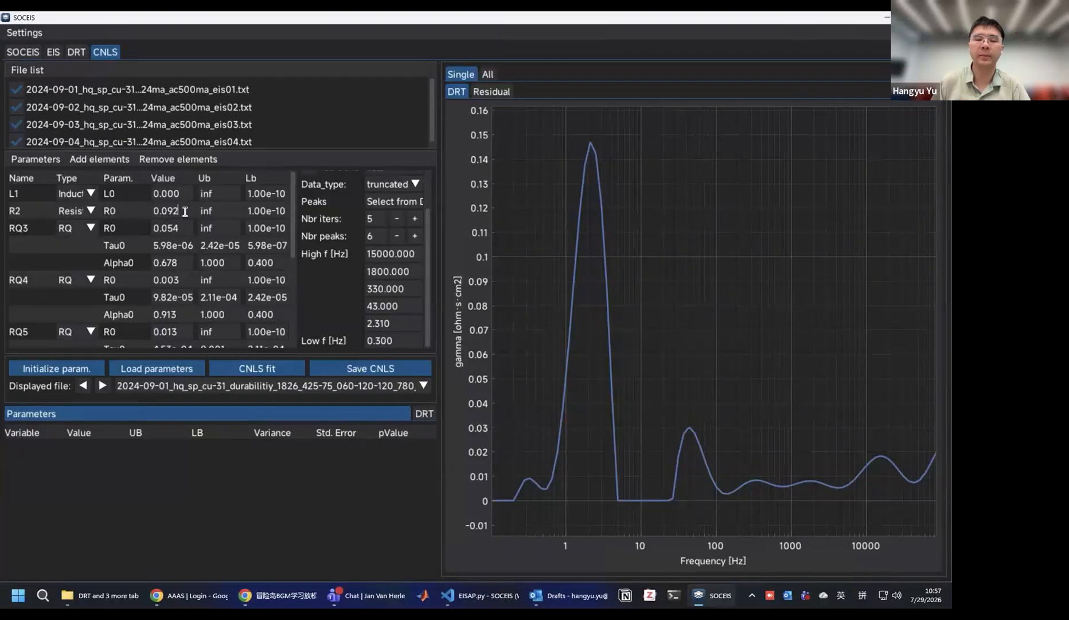
left_click(217, 195)
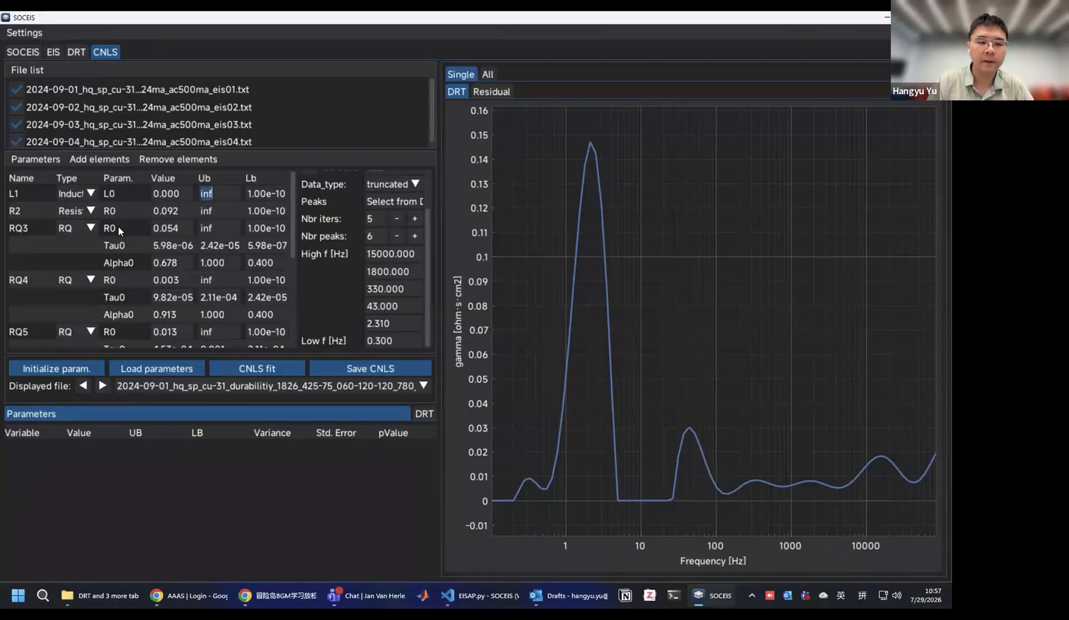
left_click(213, 210)
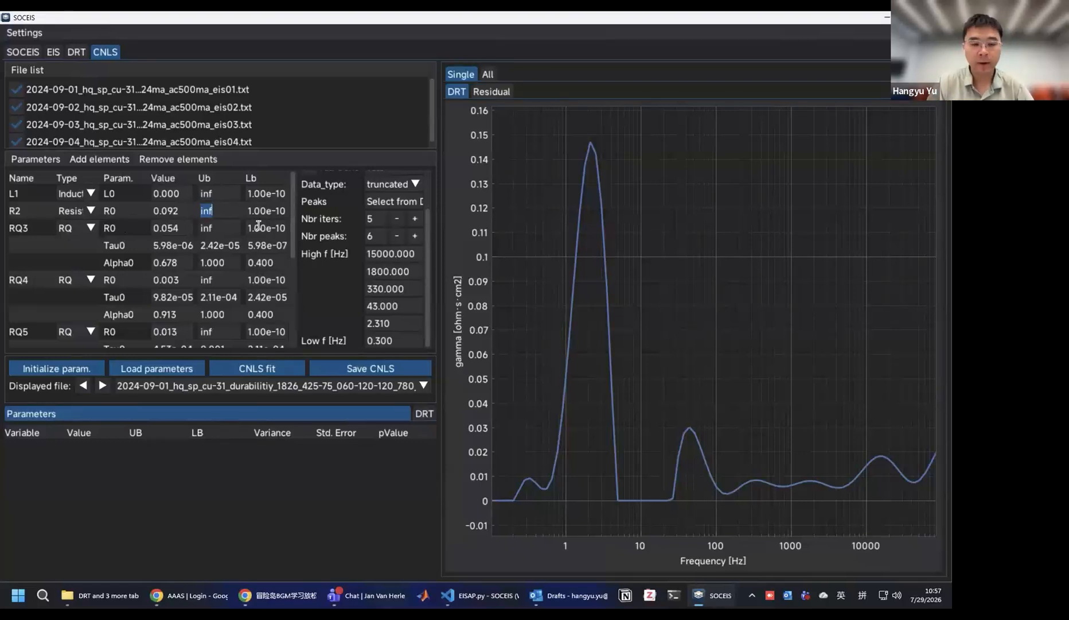
left_click(176, 230)
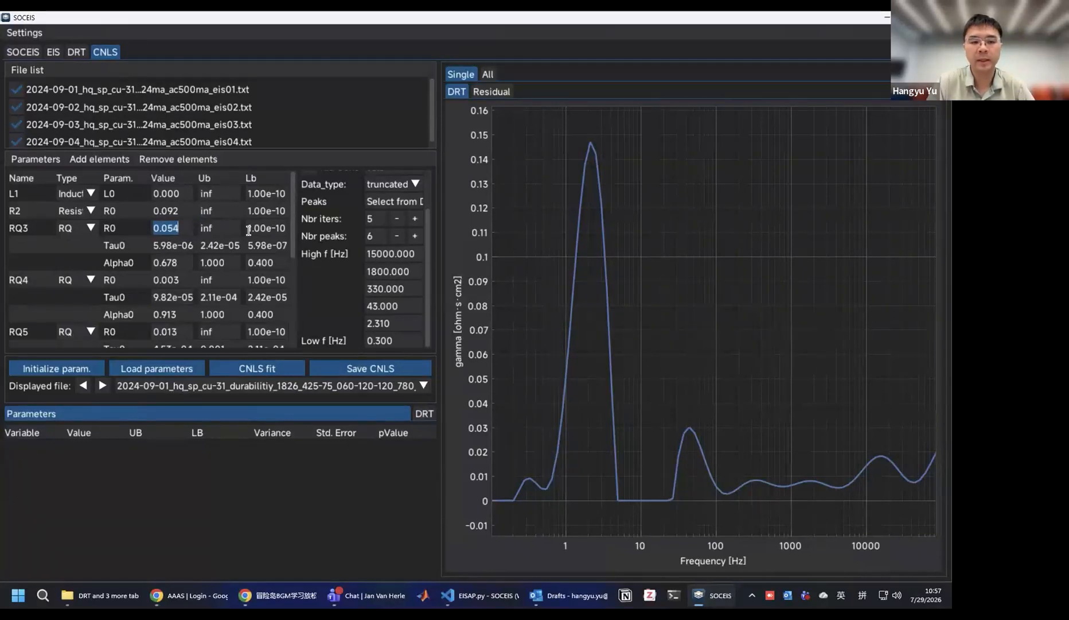
double_click(204, 228)
double_click(188, 229)
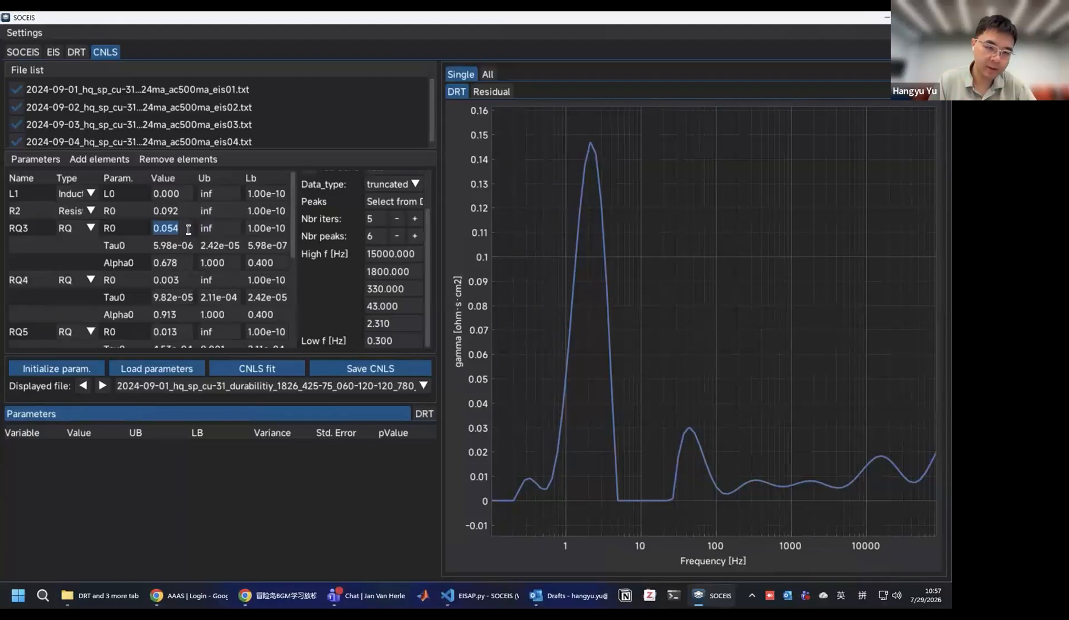
double_click(166, 228)
left_click(130, 248)
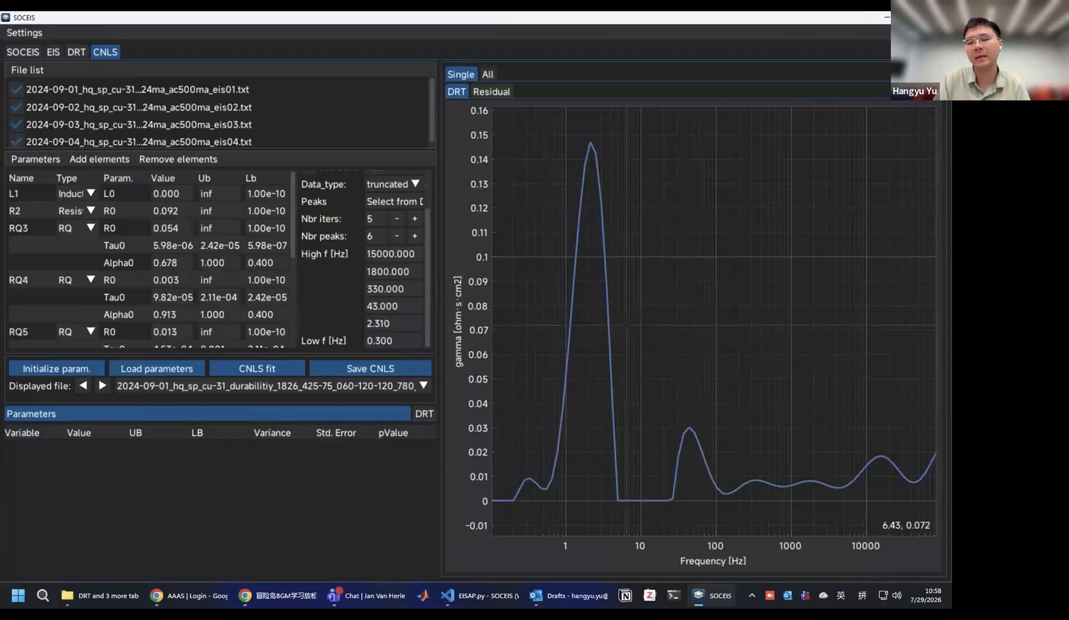
left_click(207, 242)
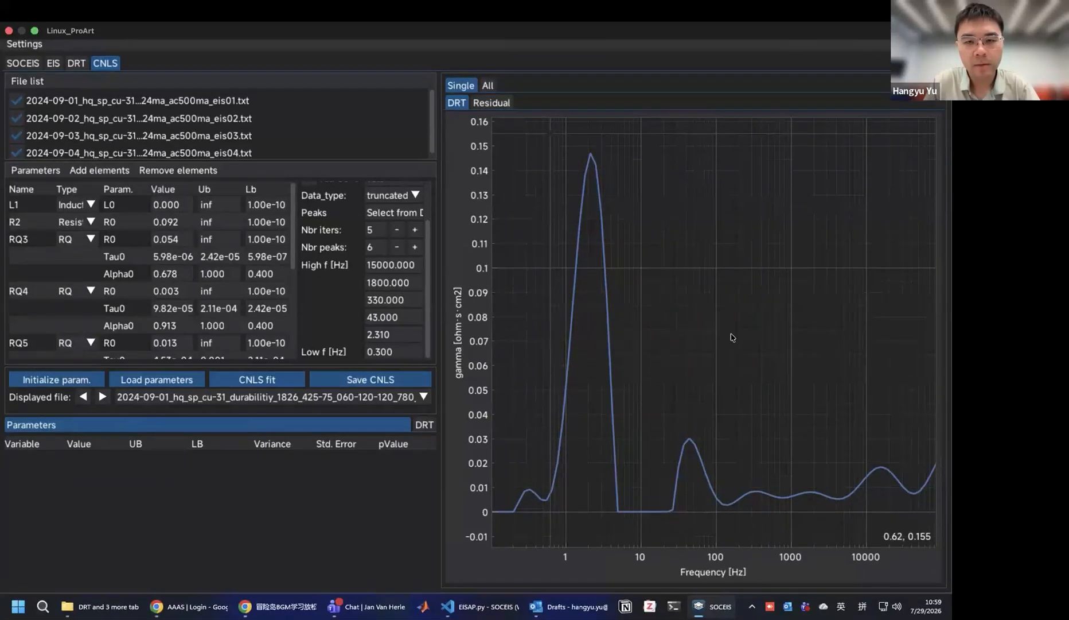
Capture the DRT plot area as a pinned screenshot and activate the red pen for annotating it.
key("F1")
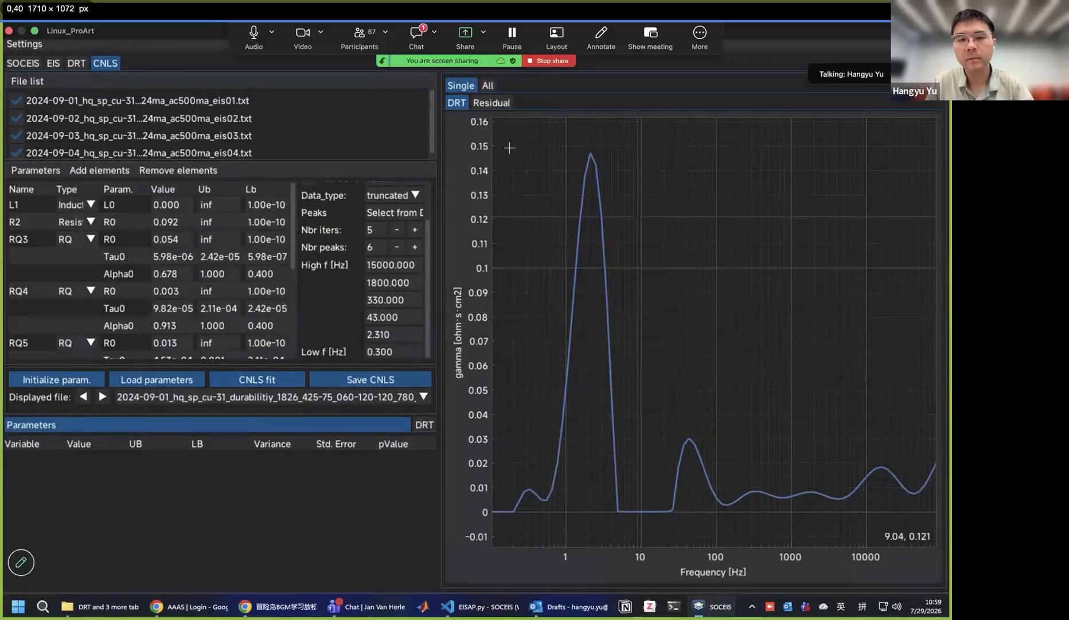
left_click_drag(444, 104, 940, 586)
key("super+t")
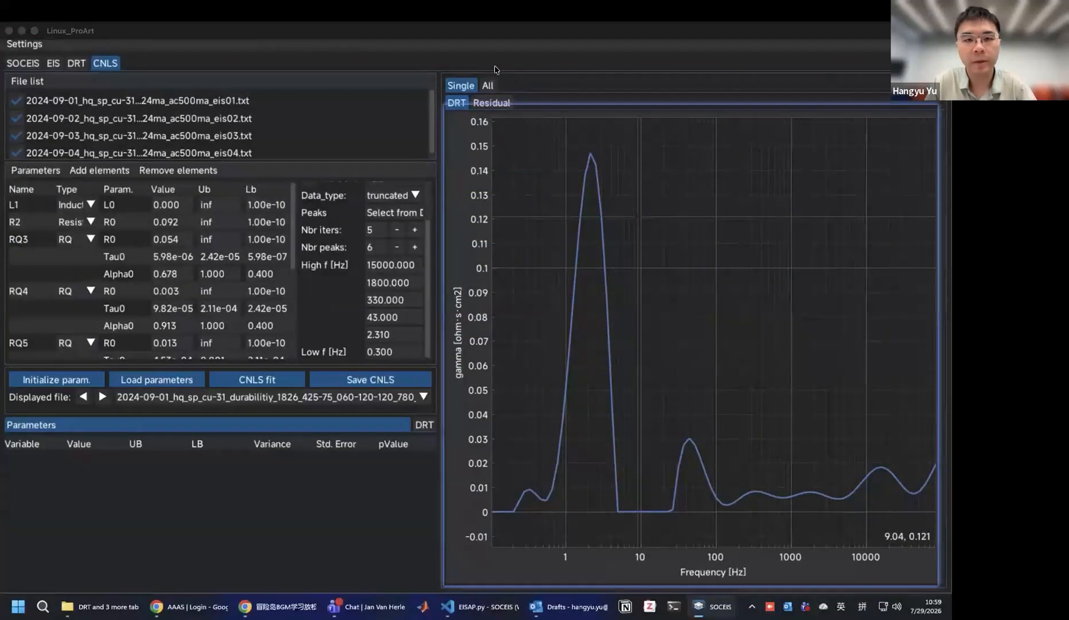
left_click(452, 74)
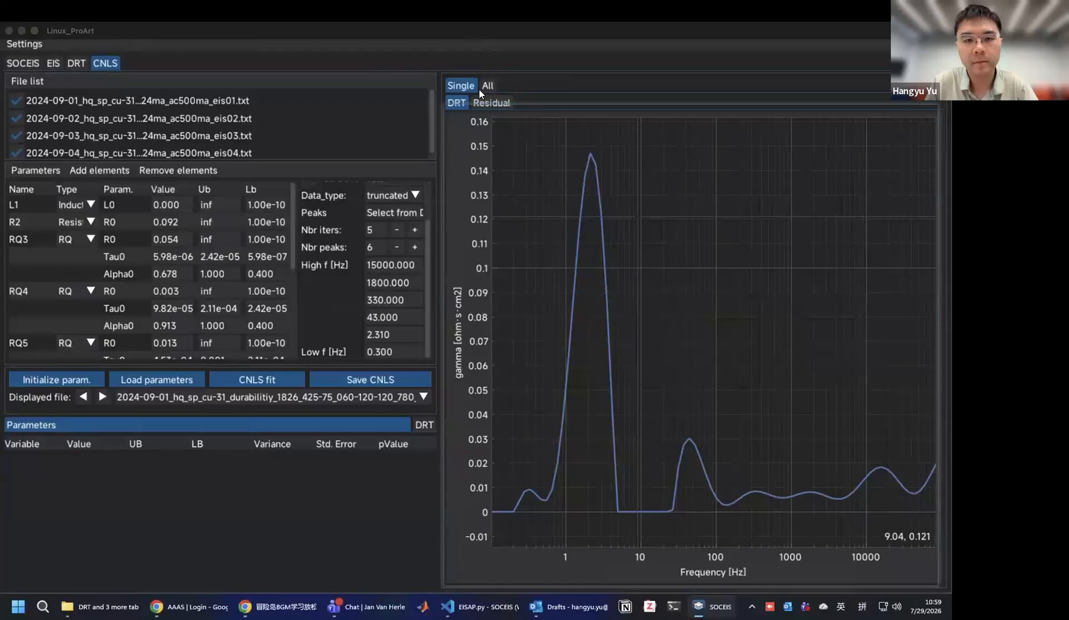
left_click(737, 186)
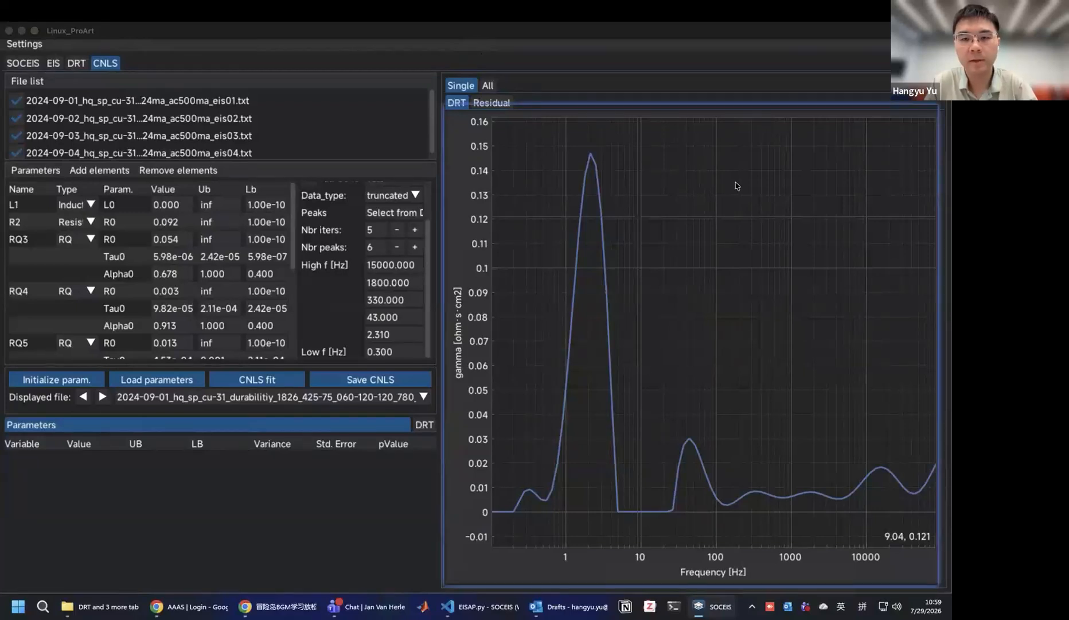
key("space")
left_click(727, 87)
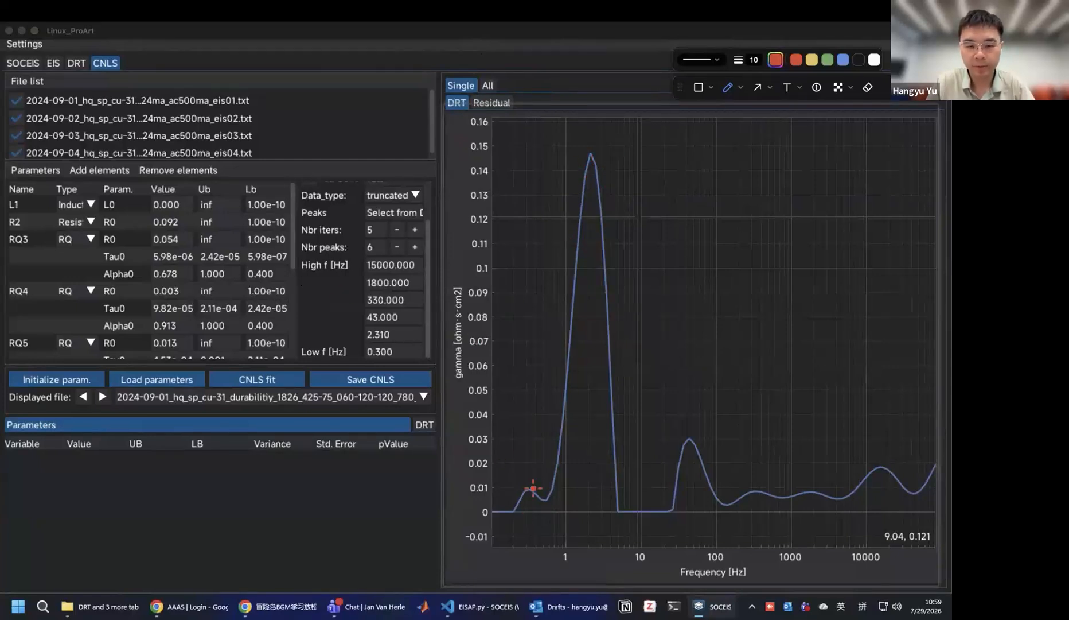
Mark the DRT peaks near 0.3, 2.3 and 43 Hz in red and leave annotation mode.
left_click_drag(527, 490, 528, 485)
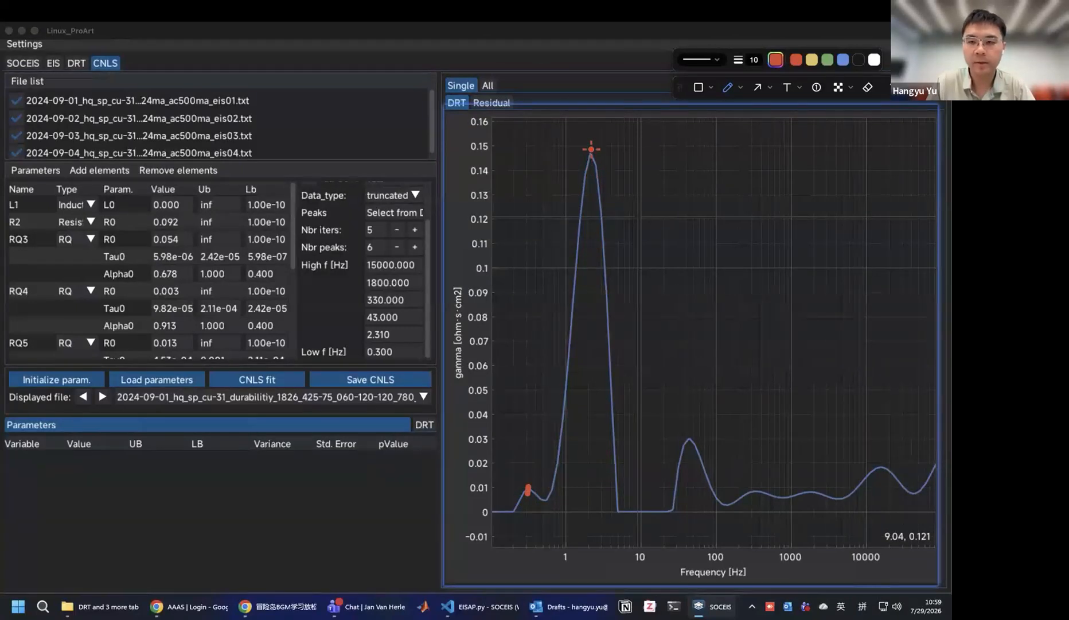
left_click_drag(593, 149, 592, 155)
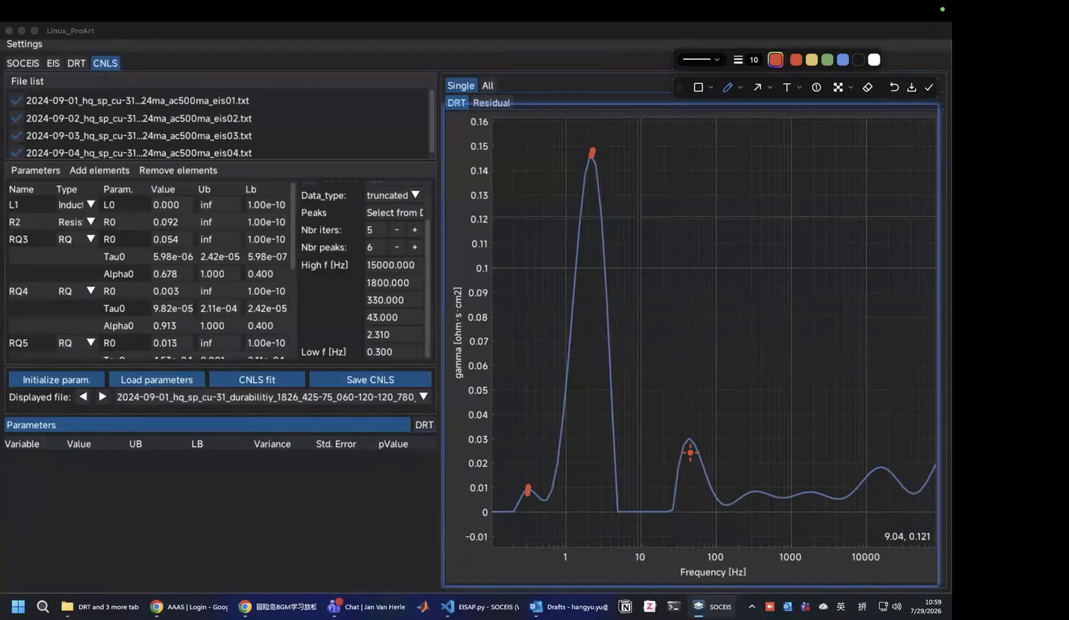
left_click_drag(690, 439, 689, 435)
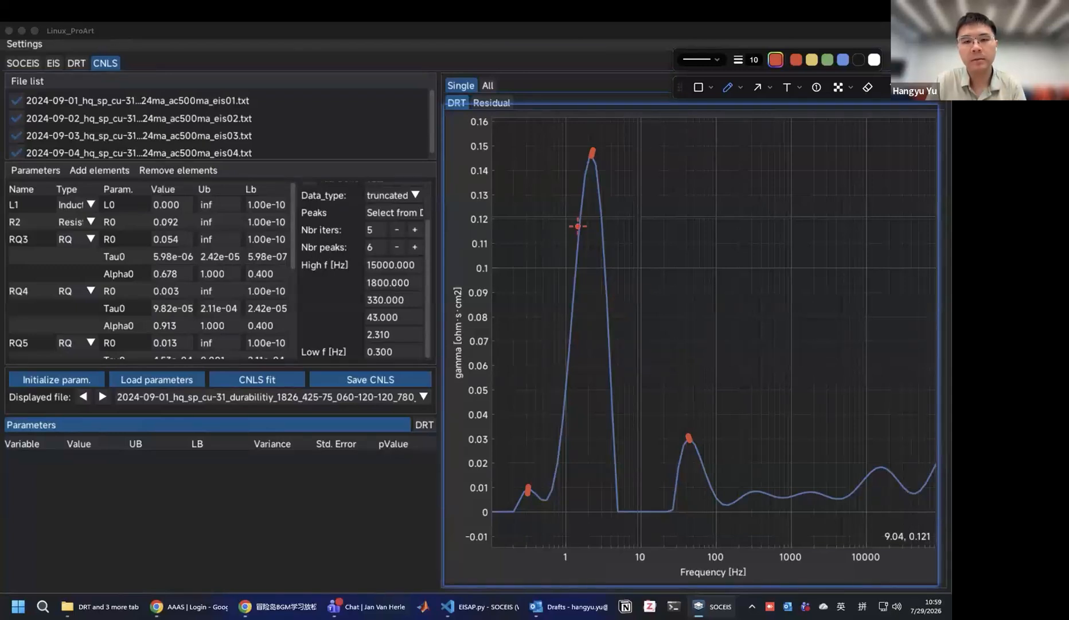
key("Escape")
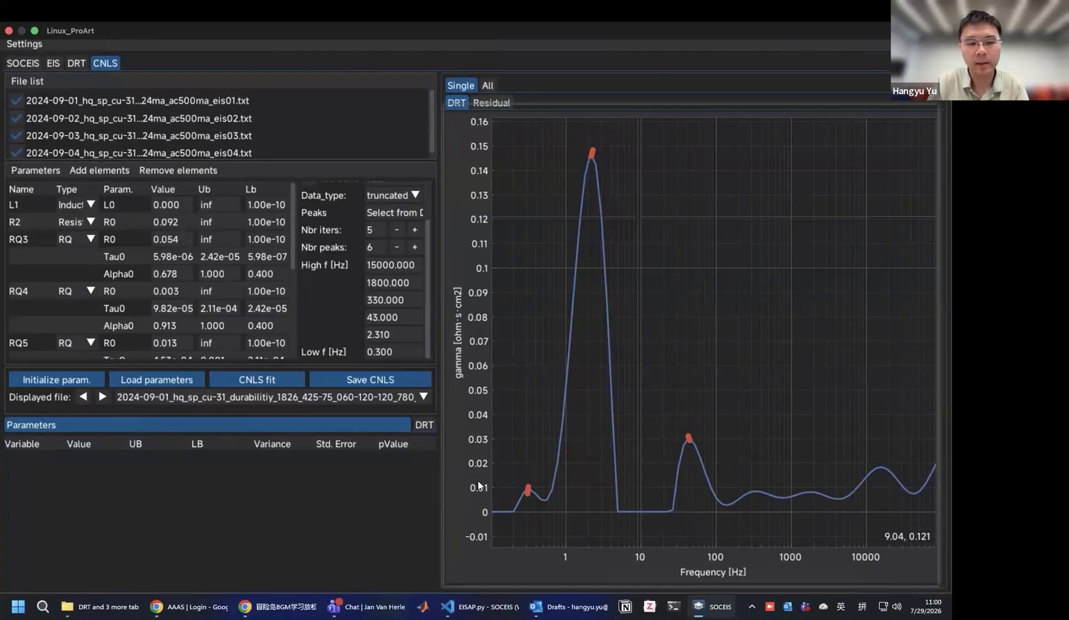
Draw red vertical boundary lines at about 0.6 Hz and 10 Hz around the main DRT peak, then discard the annotated capture.
scroll(189, 292, "down", 5)
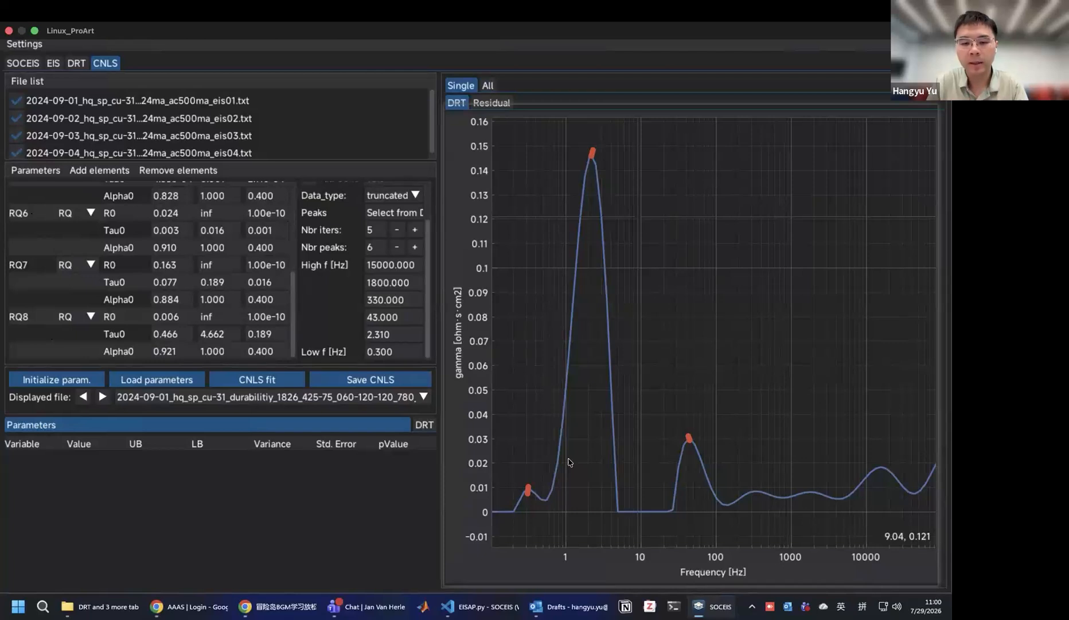
left_click(670, 179)
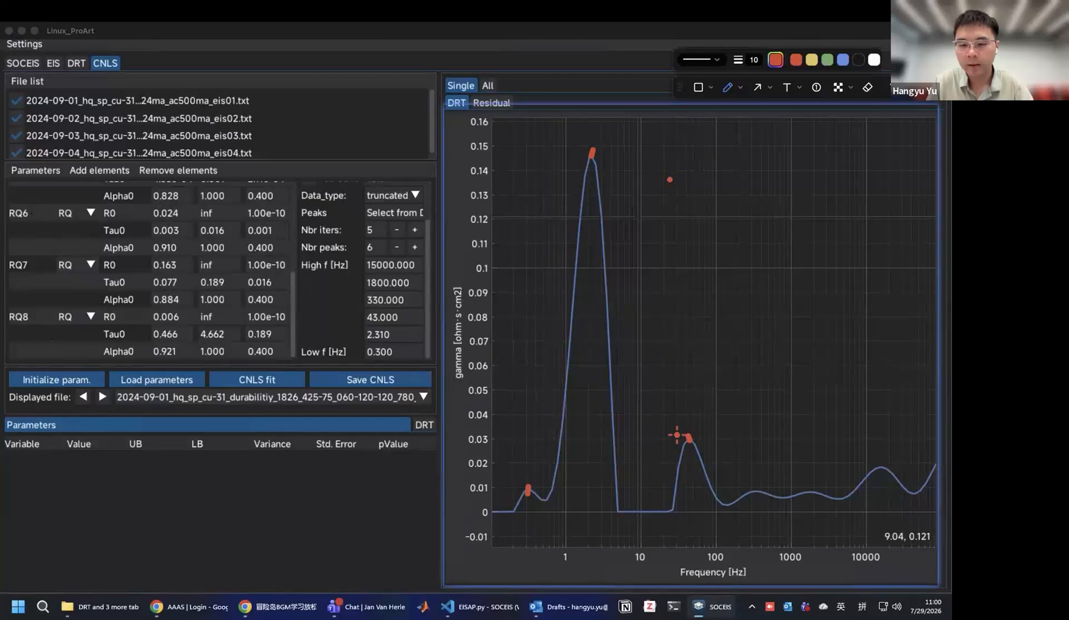
left_click_drag(636, 145, 641, 525)
left_click_drag(549, 153, 550, 174)
left_click_drag(548, 270, 547, 543)
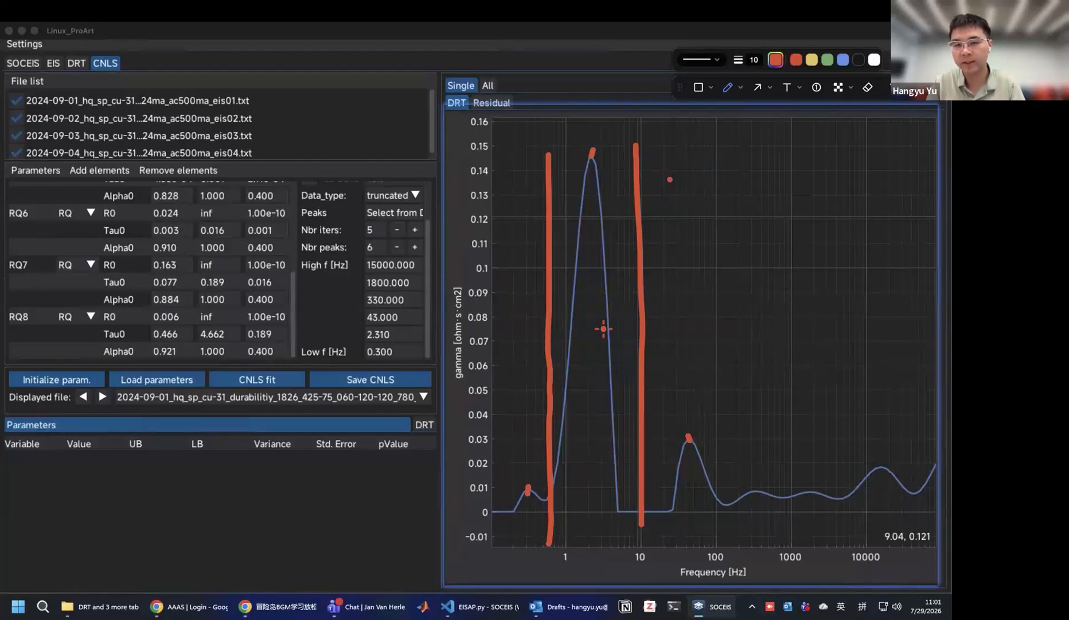
left_click(934, 87)
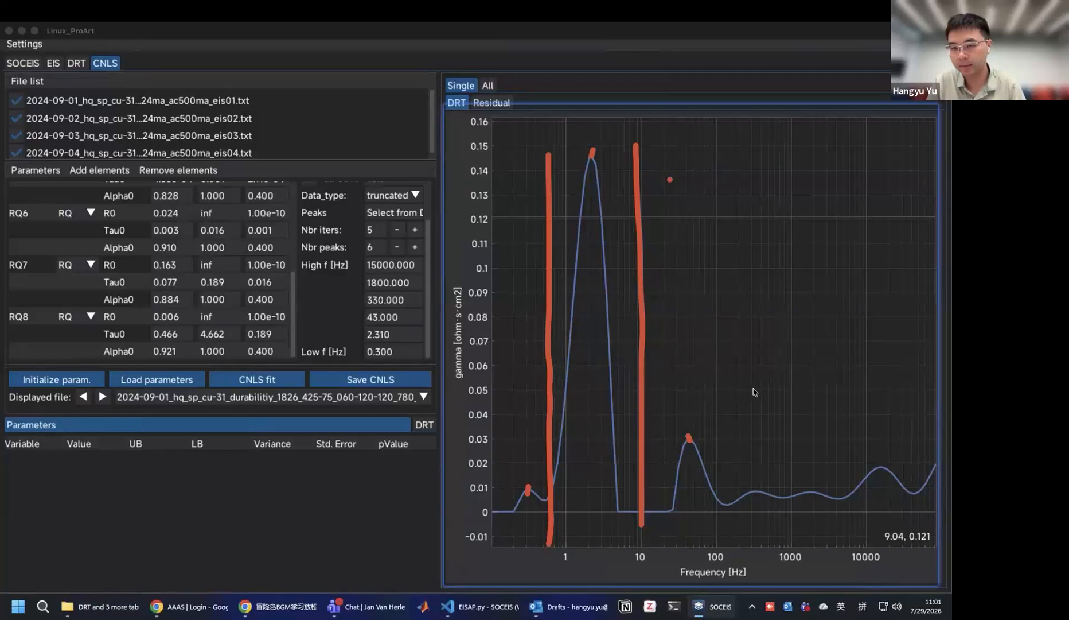
key("Escape")
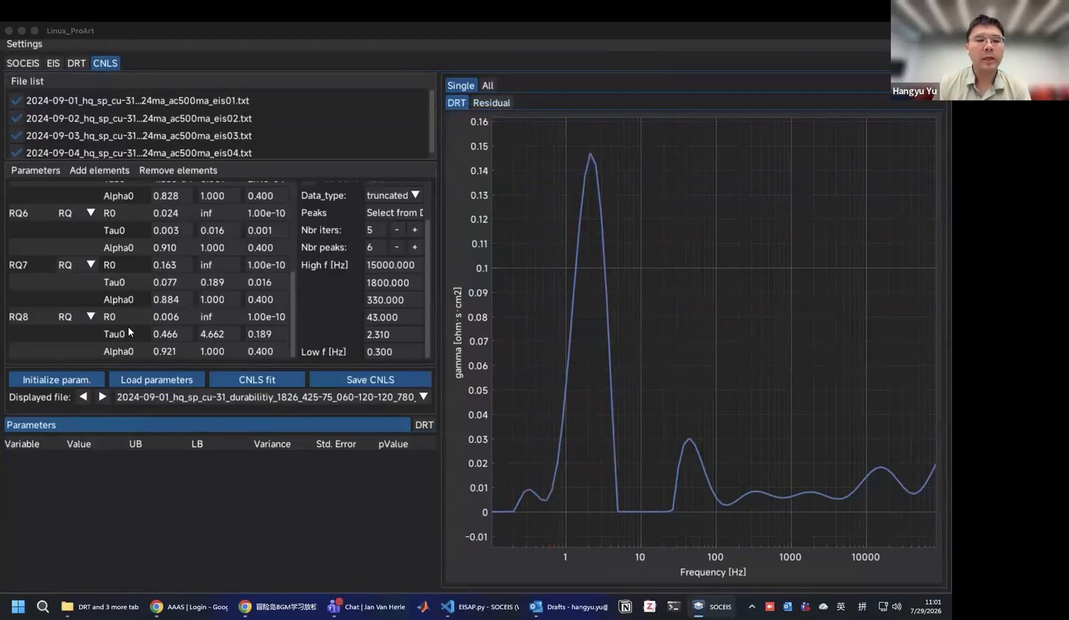
Run the CNLS fit with the initialized circuit parameters.
left_click(168, 377)
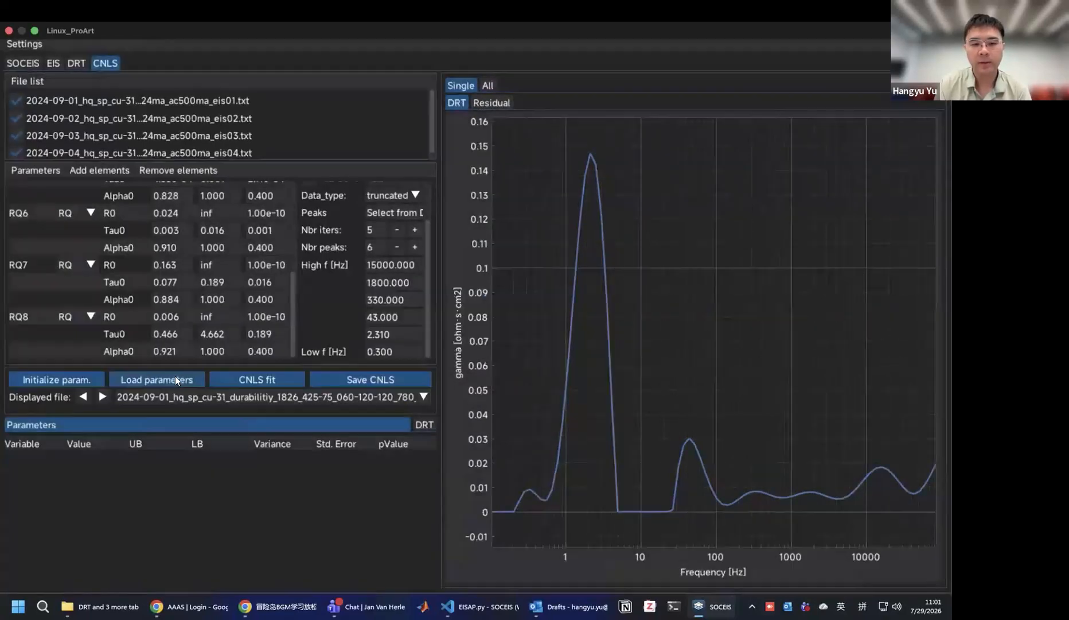
left_click(240, 377)
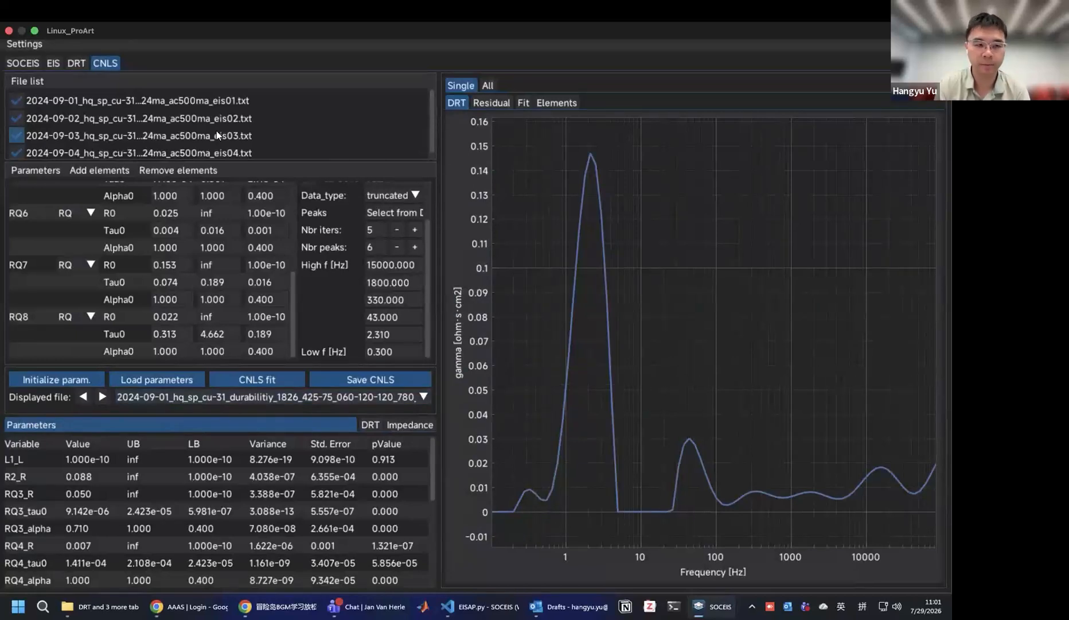
Review the fitted values, standard errors and p-values of the circuit elements and show the tabulated DRT results.
scroll(143, 528, "down", 1)
scroll(143, 525, "down", 5)
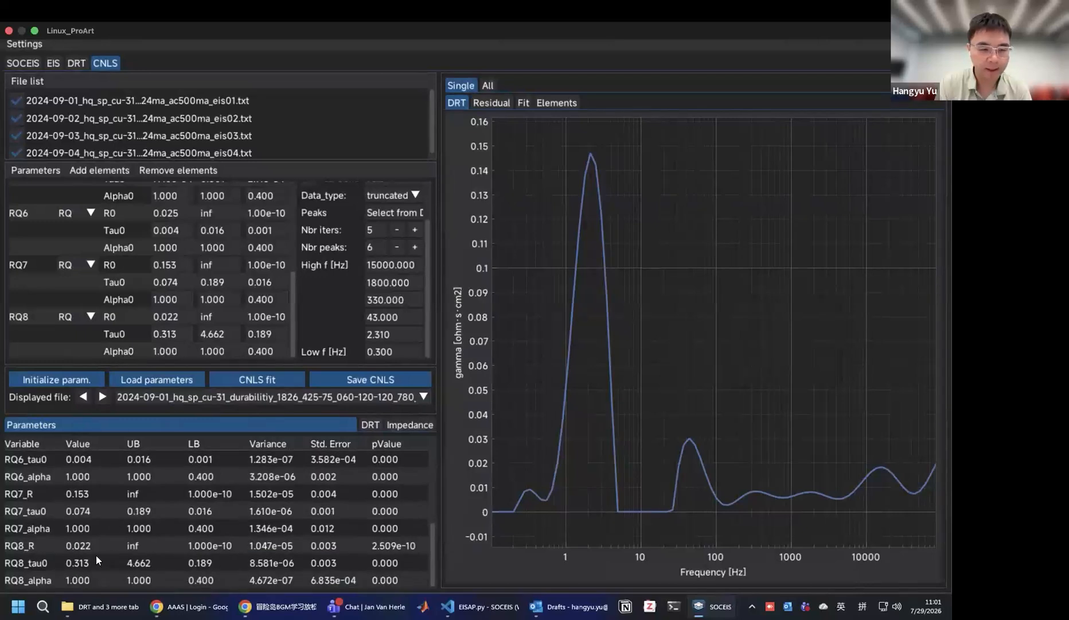
scroll(114, 514, "up", 6)
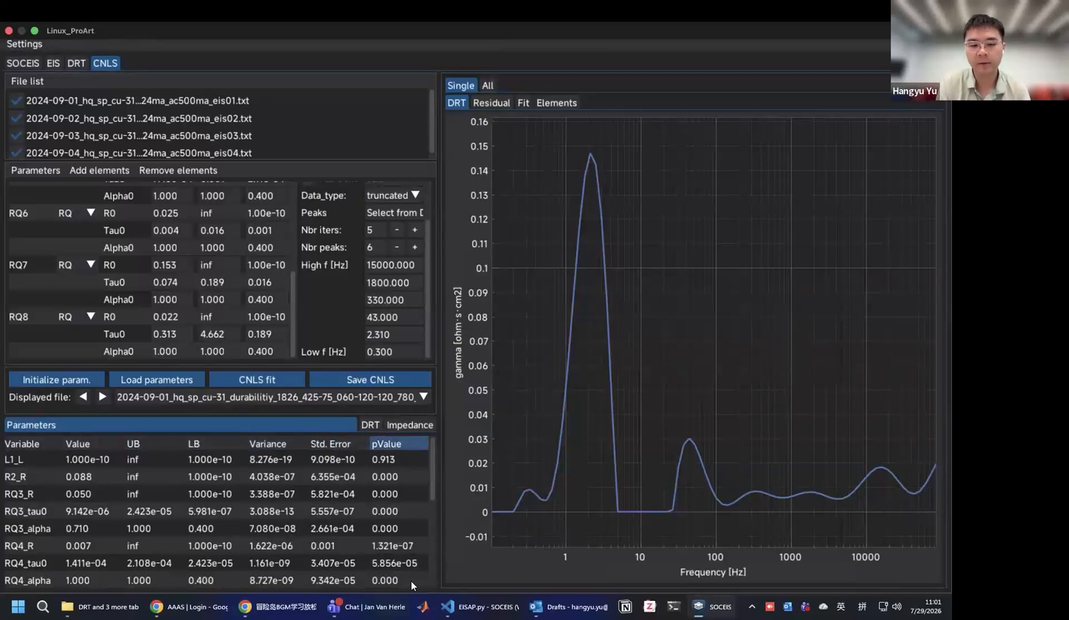
scroll(410, 581, "down", 2)
scroll(410, 582, "down", 3)
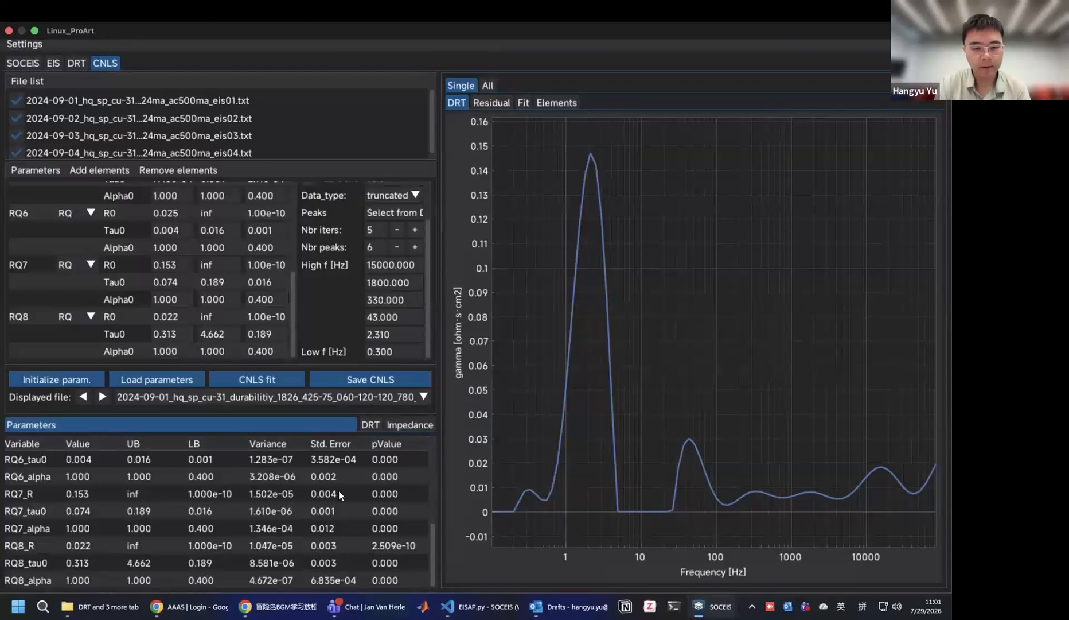
left_click(370, 427)
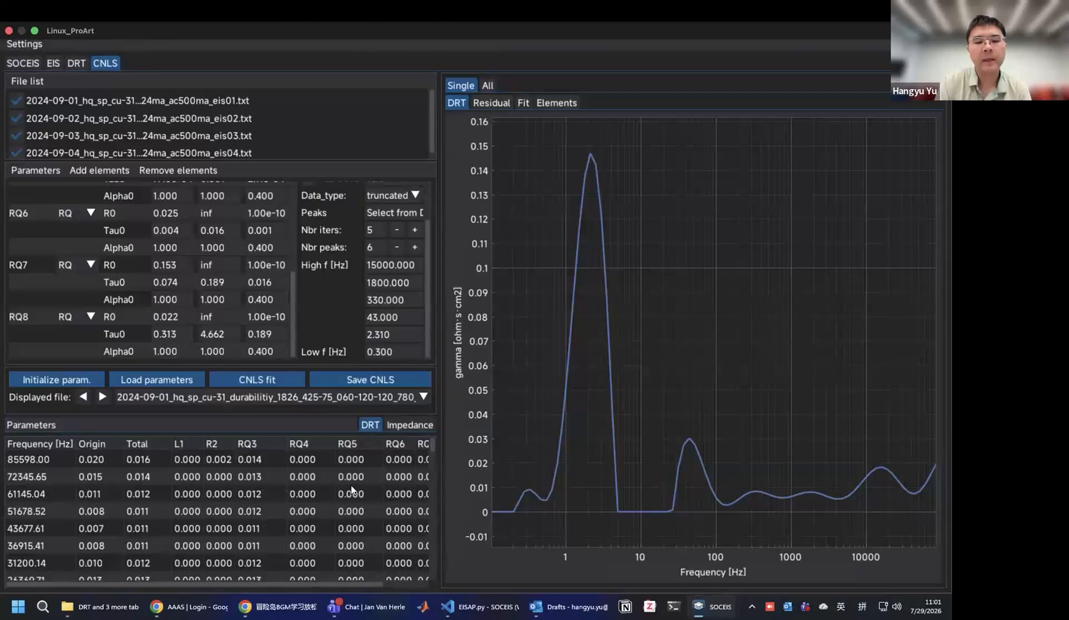
Examine the tabulated impedance data of elements L1 and R2, then return to the fitted parameter table.
scroll(351, 485, "right", 1)
left_click(413, 425)
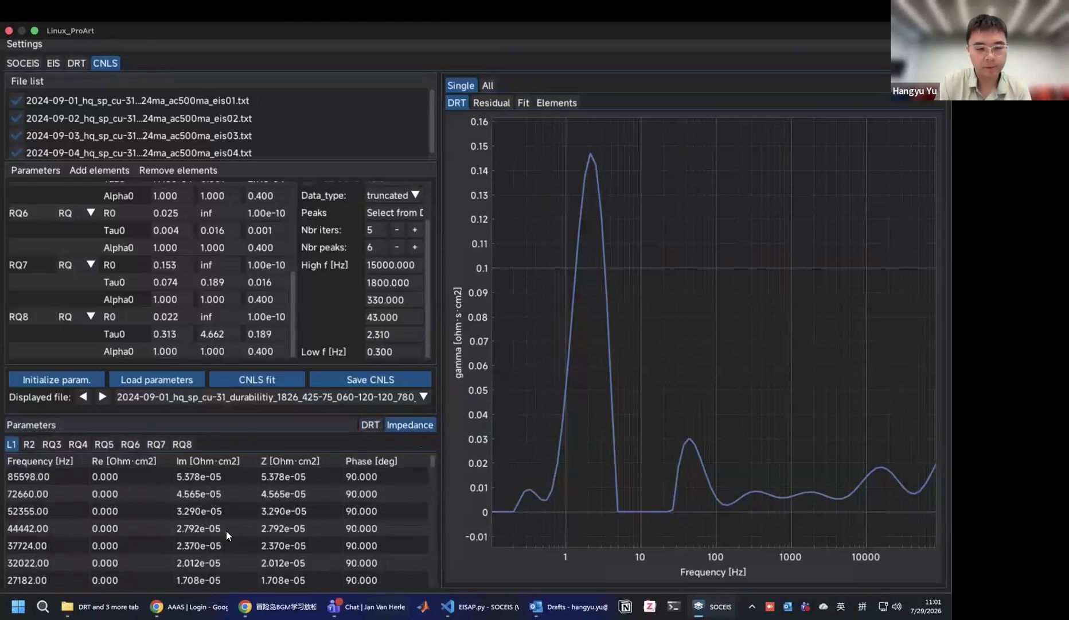
scroll(226, 530, "down", 5)
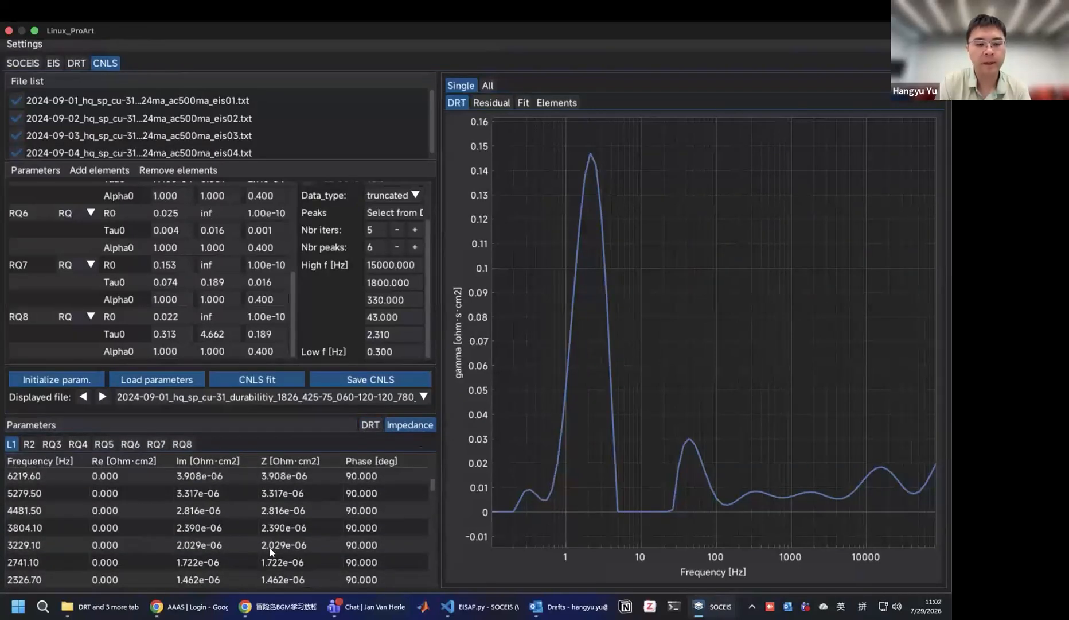
scroll(93, 500, "up", 5)
left_click(30, 443)
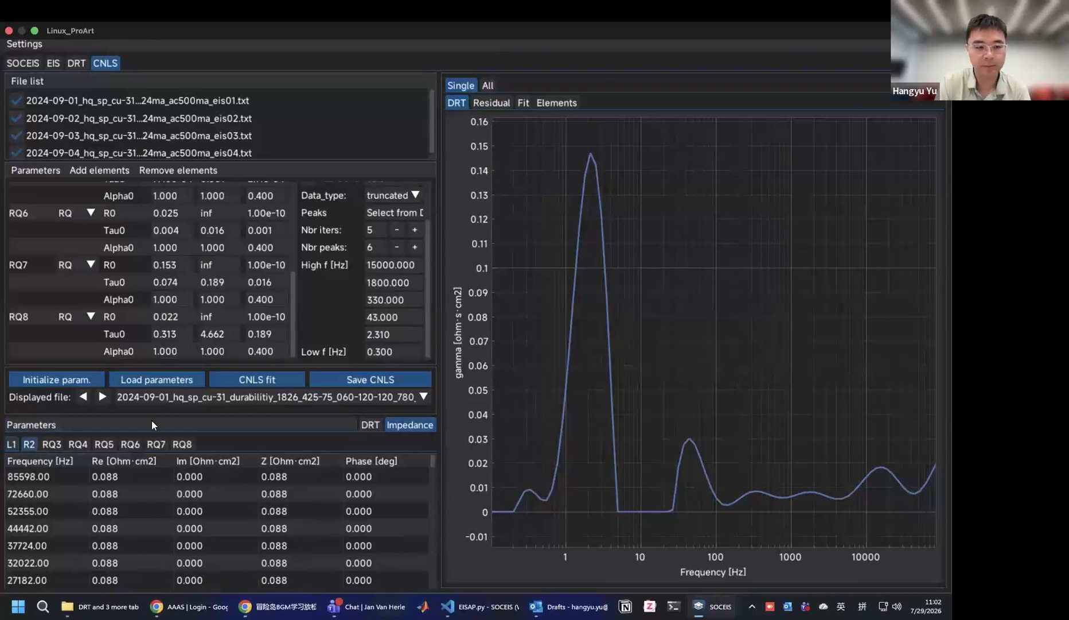
left_click(167, 425)
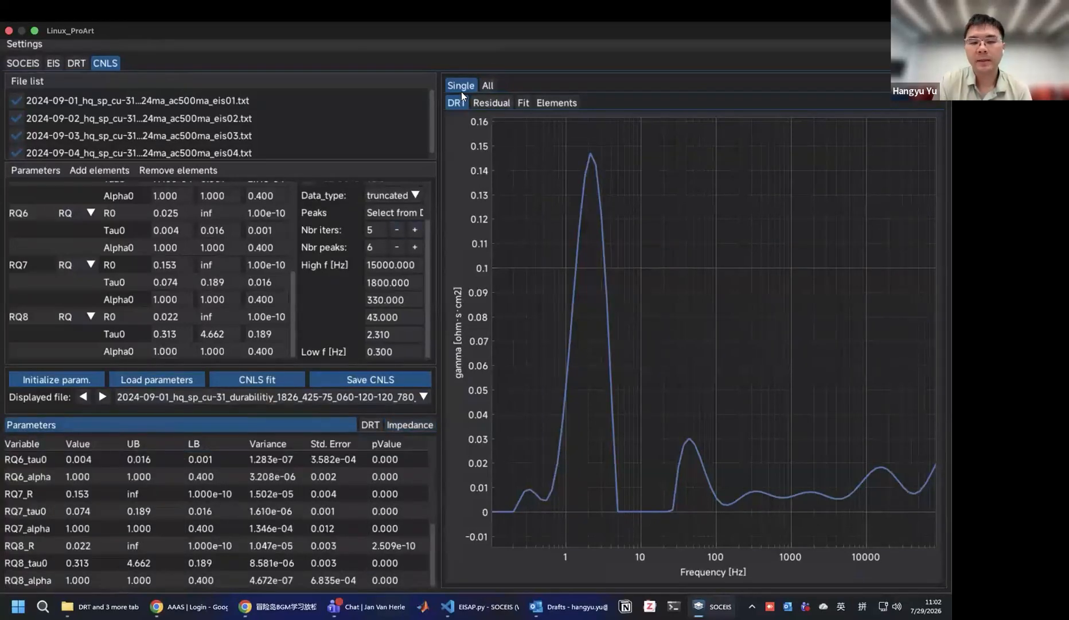
Show the fit residuals and place the impedance magnitude plot's legend at NE.
left_click(492, 101)
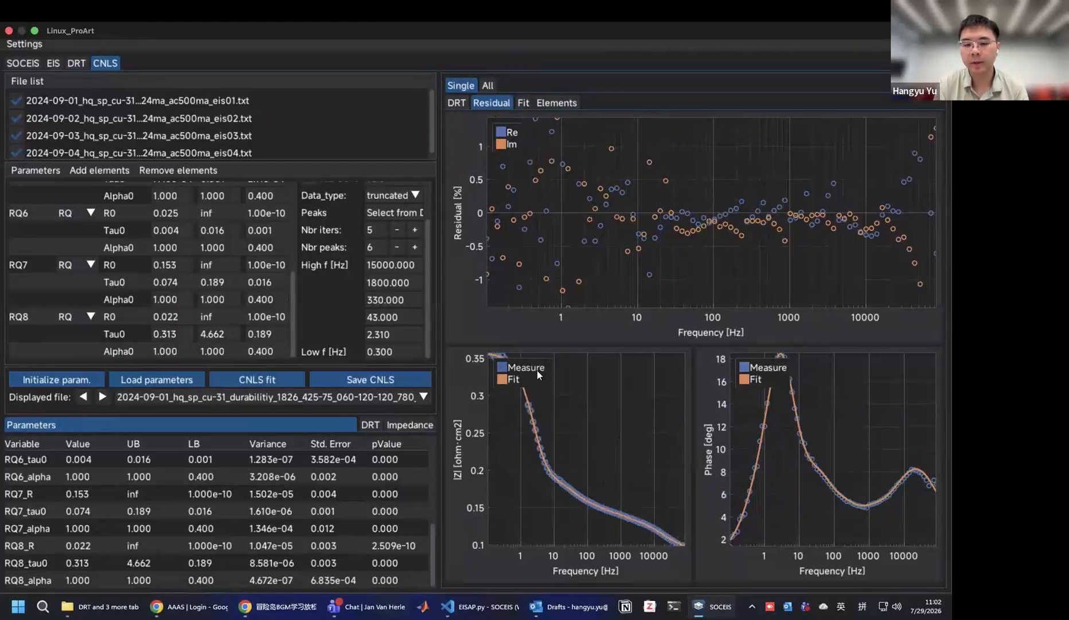
right_click(578, 392)
mouse_move(653, 432)
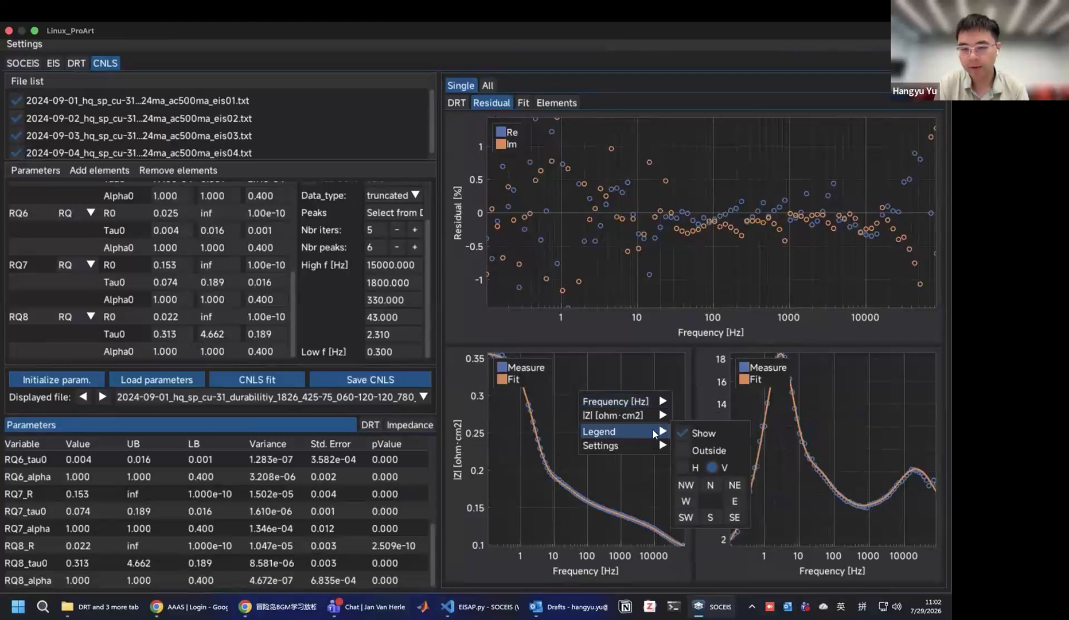
left_click(734, 485)
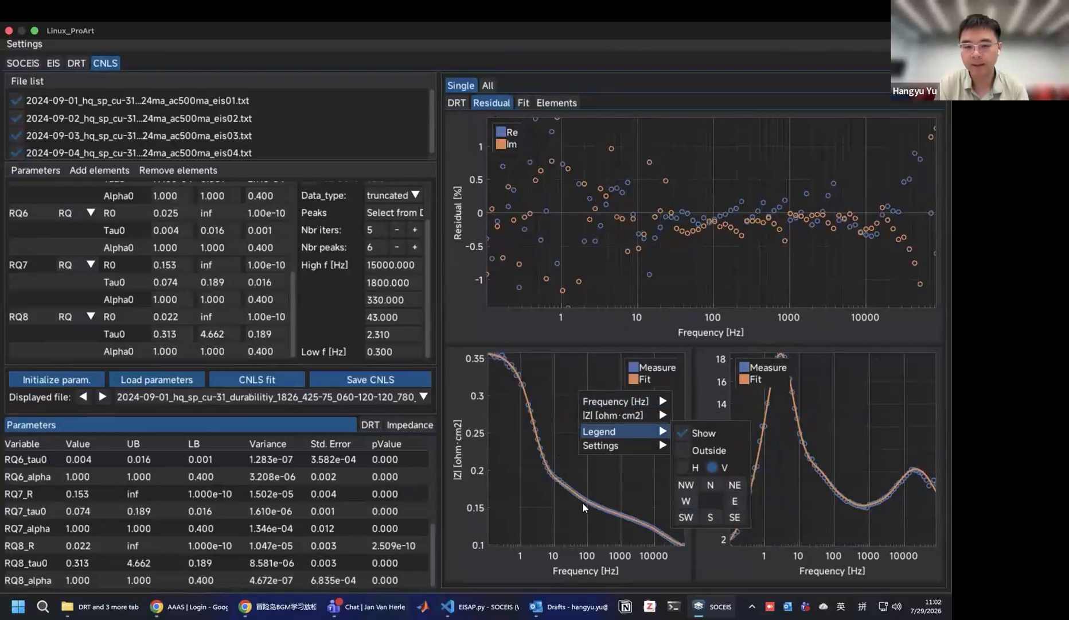
left_click(583, 502)
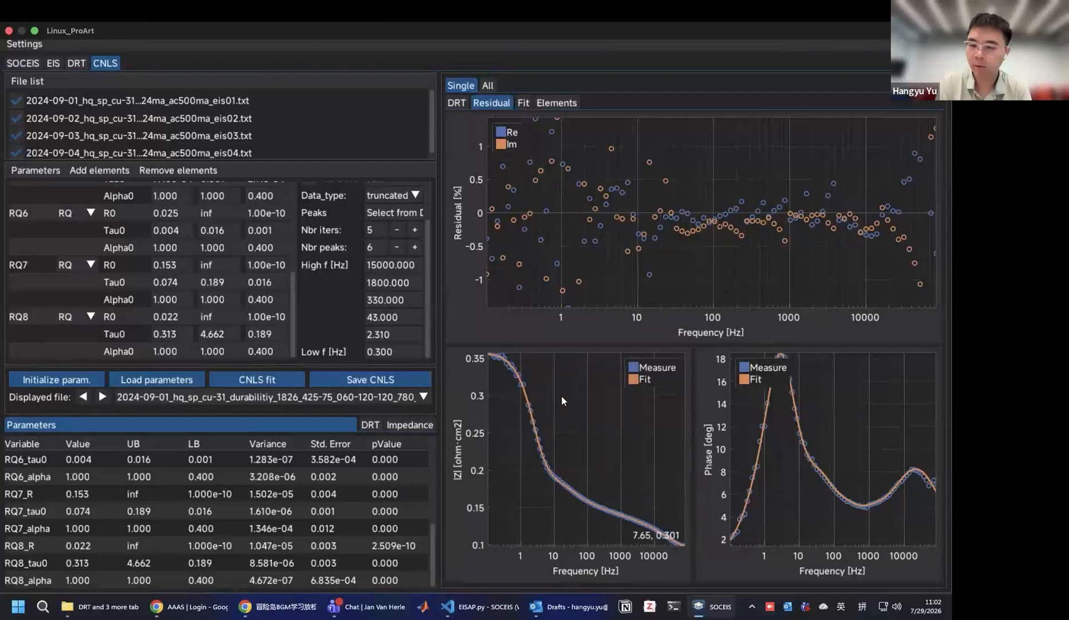
Compare the measured and fitted curves, then examine the individual element contributions with the full Nyquist plot in view.
left_click(524, 102)
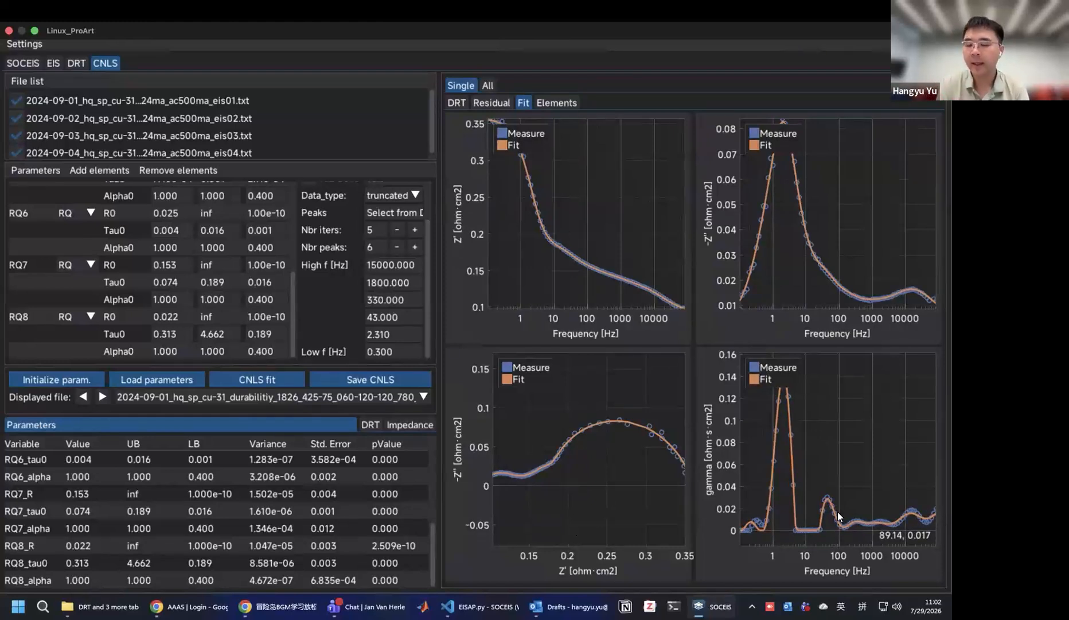
left_click(565, 104)
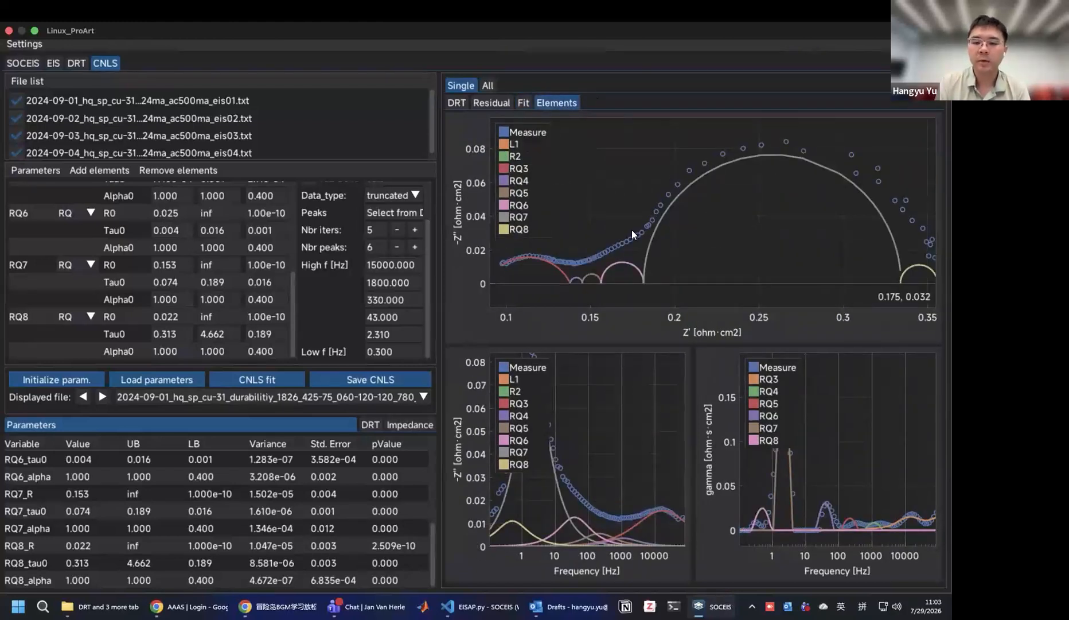
scroll(660, 238, "down", 3)
scroll(665, 228, "up", 2)
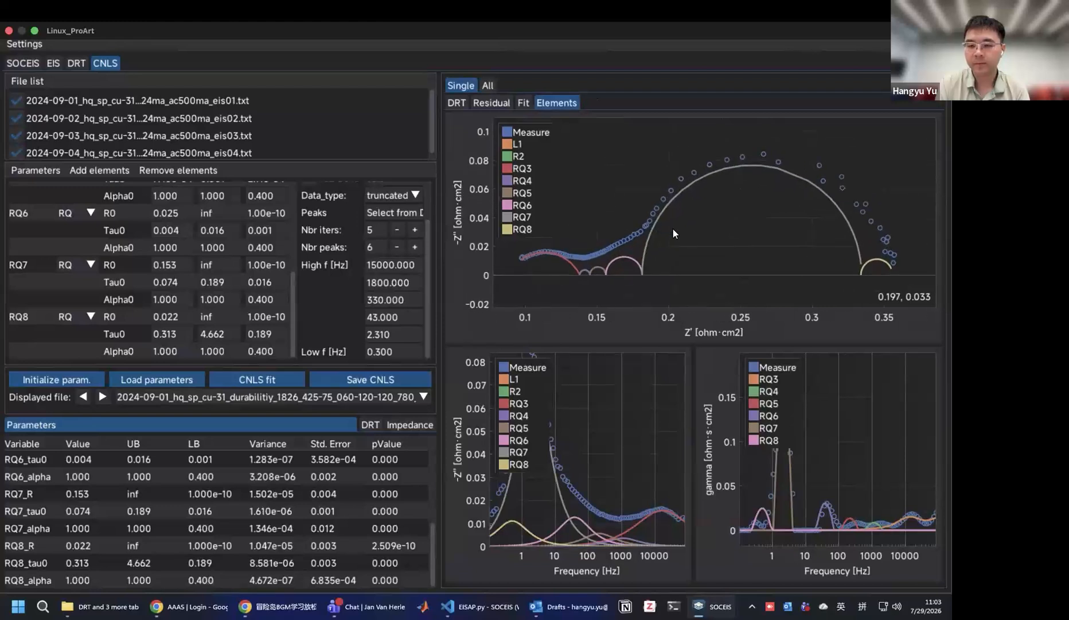
scroll(672, 241, "up", 2)
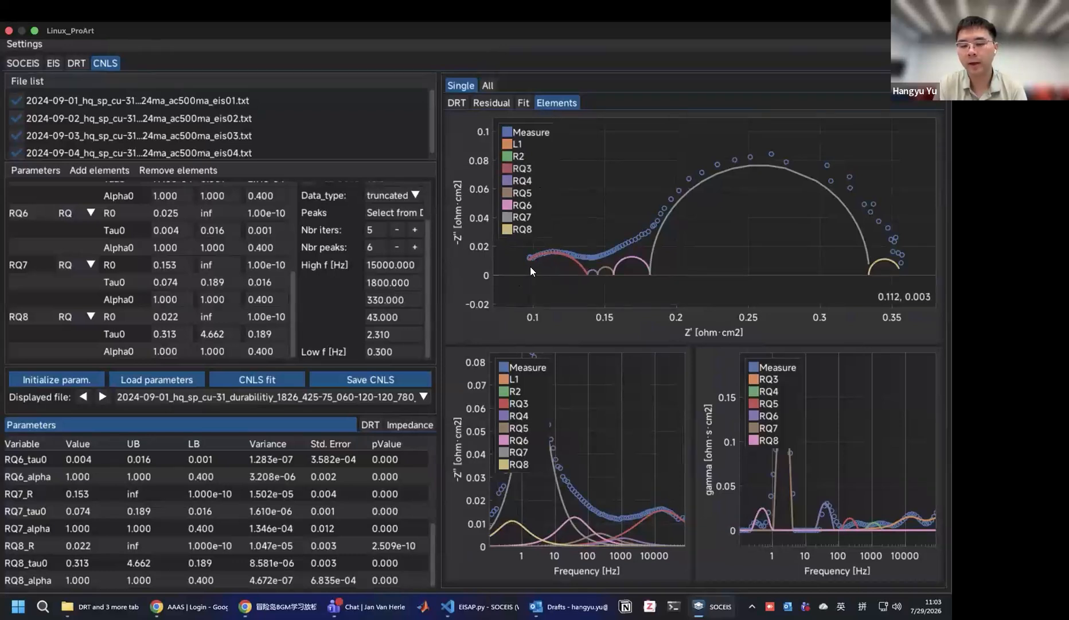
Toggle the RQ4 and RQ5 arcs off and back on in the Nyquist plot to identify them.
left_click(522, 181)
left_click(524, 180)
left_click(527, 197)
left_click(527, 195)
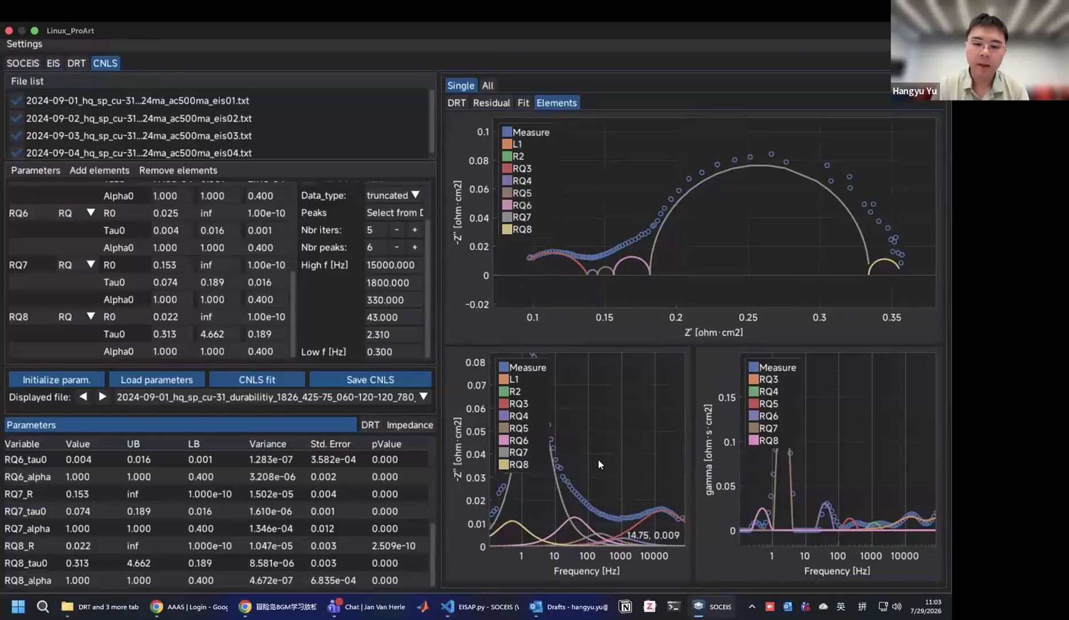
Place the legends of the element plots of -Z'' and gamma against frequency at NE.
right_click(571, 414)
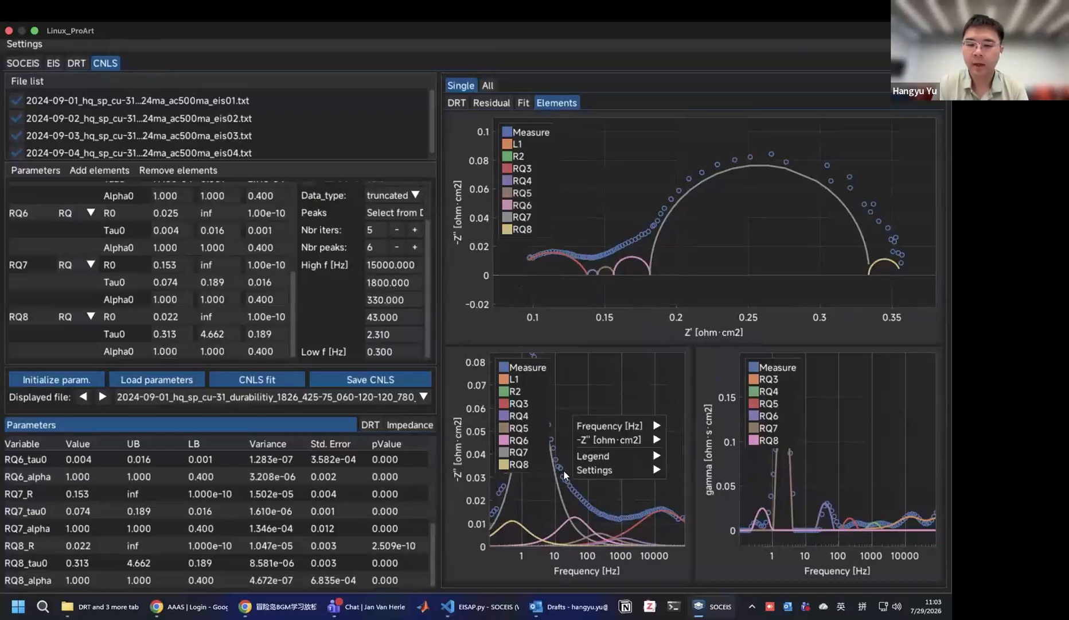
mouse_move(642, 458)
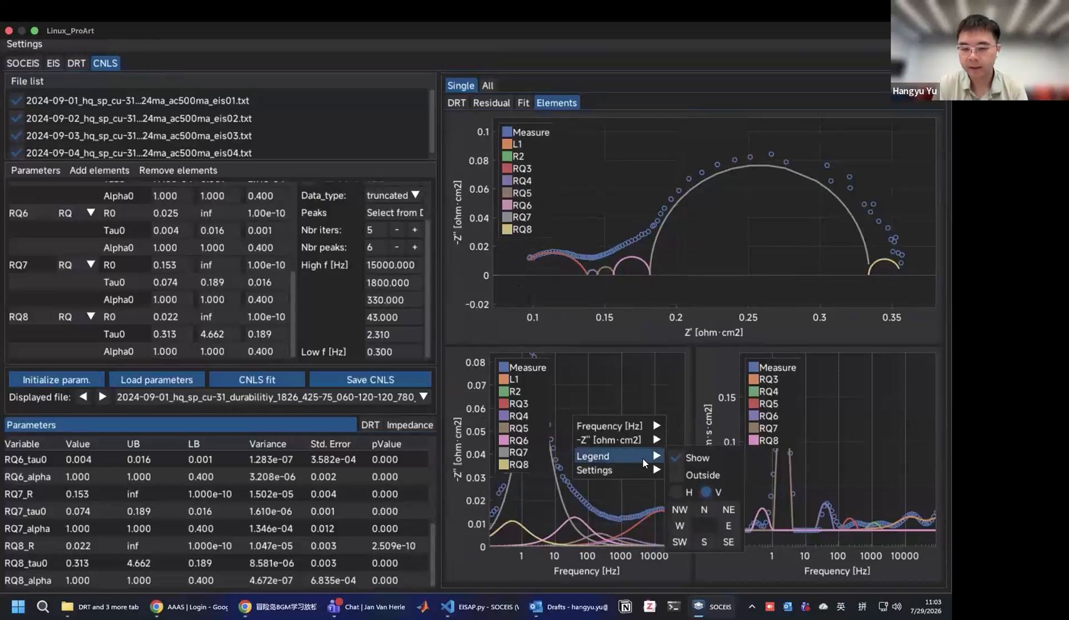
left_click(730, 509)
left_click(560, 531)
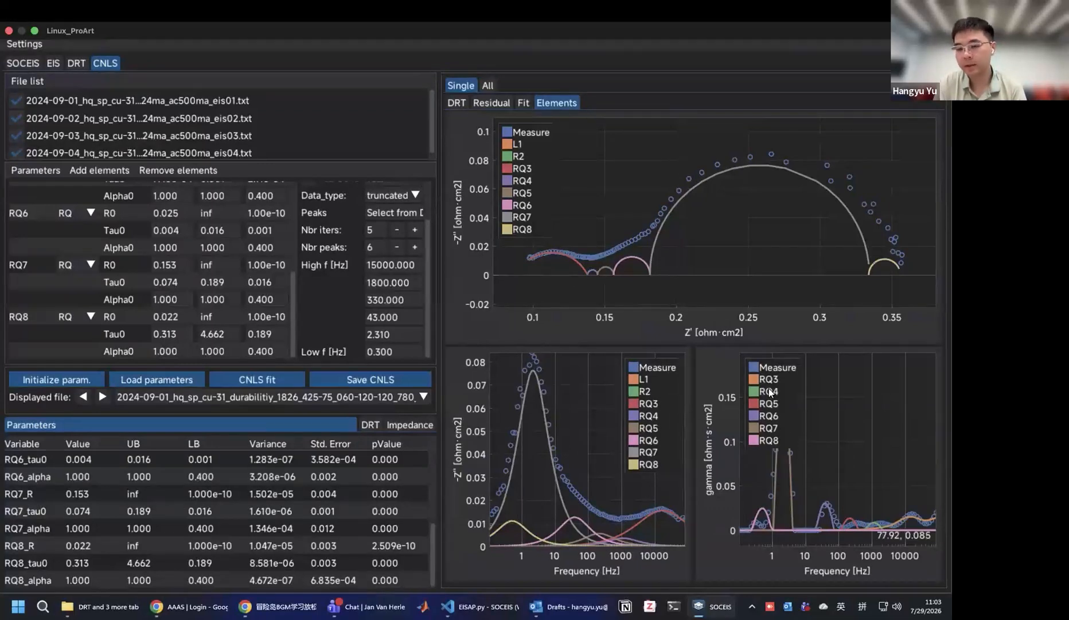
right_click(831, 423)
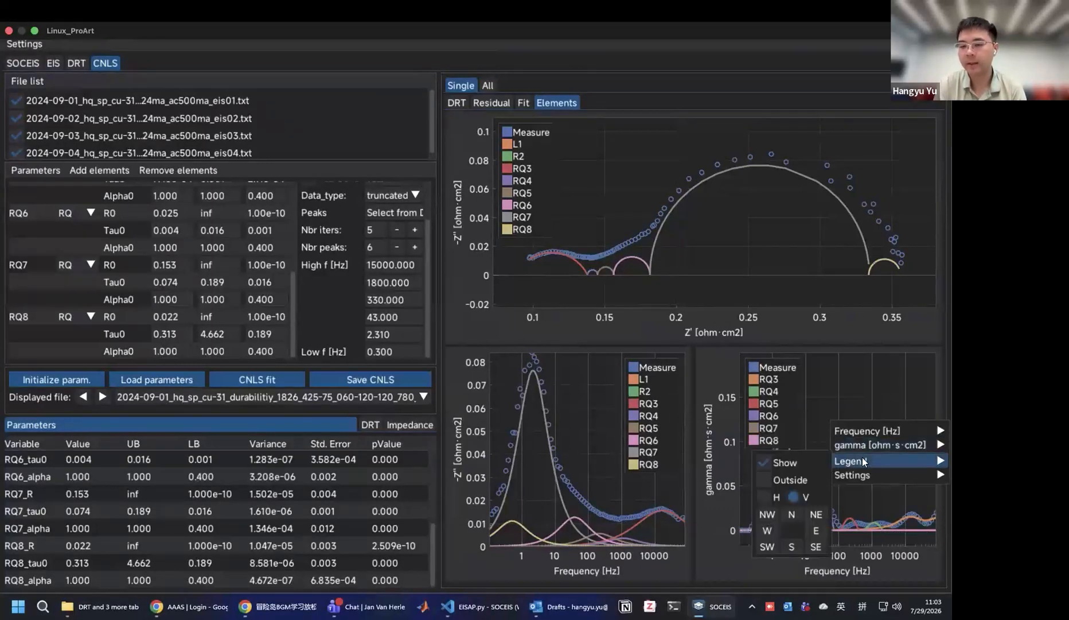
left_click(816, 514)
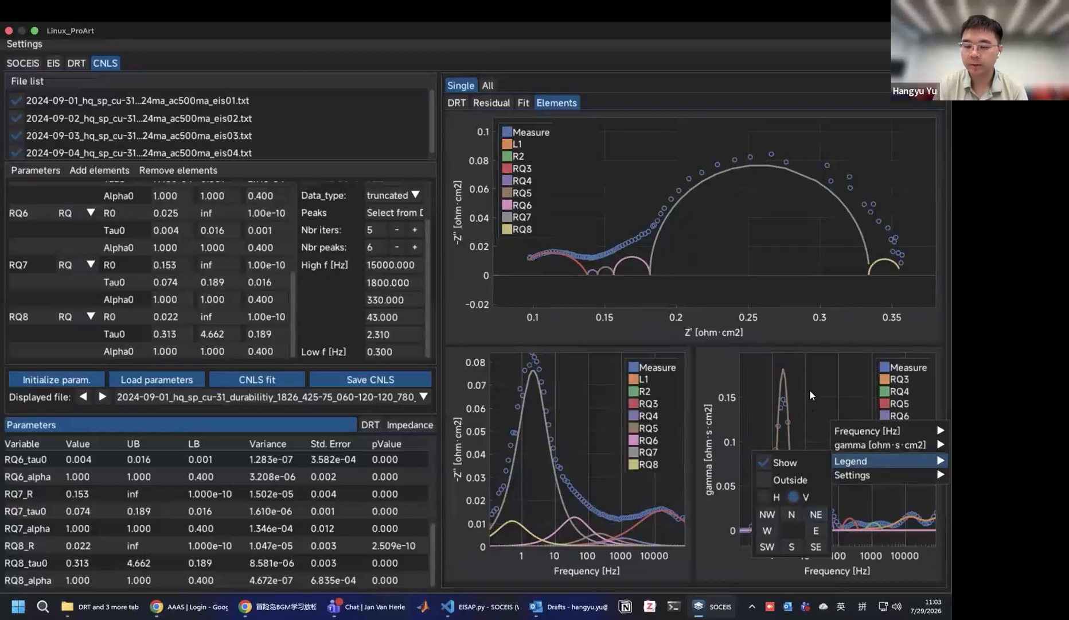
left_click(830, 390)
Hide the RQ3 to RQ8 curves in the gamma plot, leaving only the measured data.
left_click(895, 379)
left_click(897, 390)
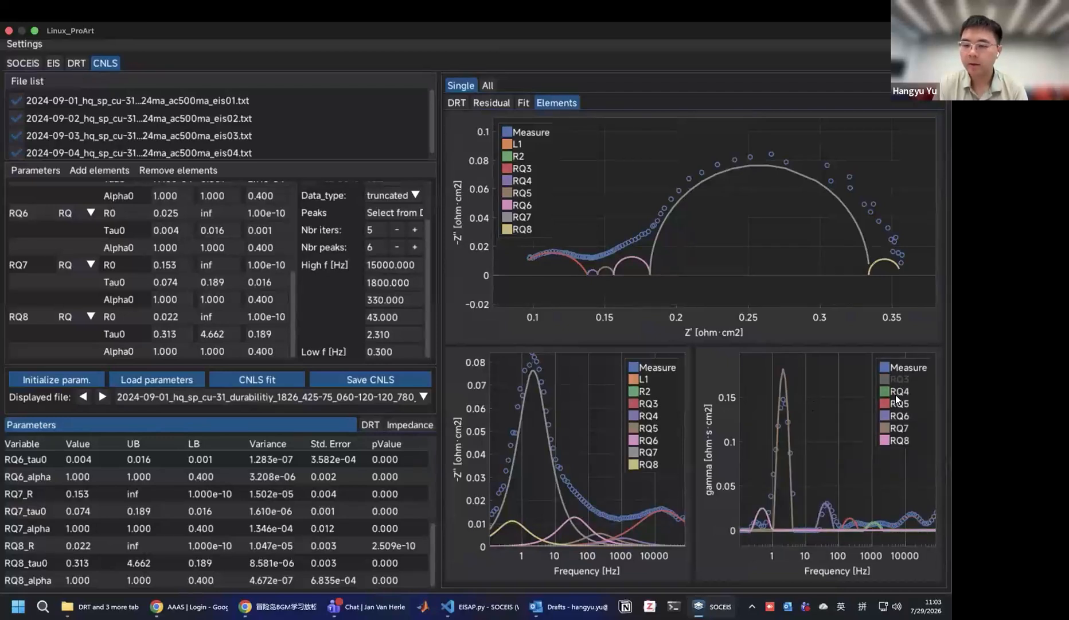
left_click(893, 404)
left_click(894, 416)
left_click(894, 427)
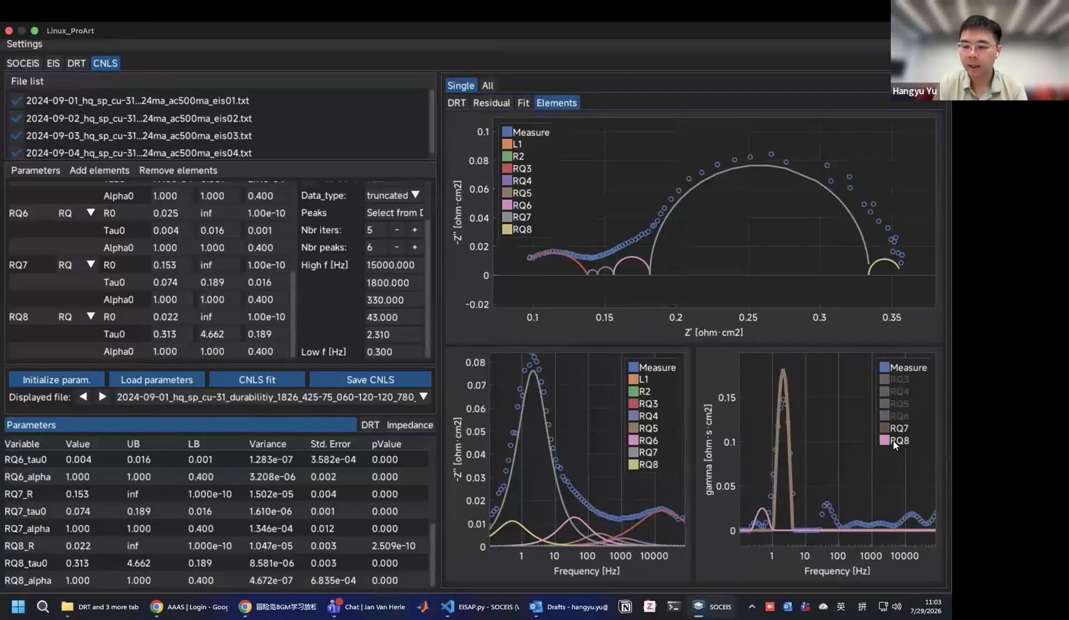
left_click(893, 438)
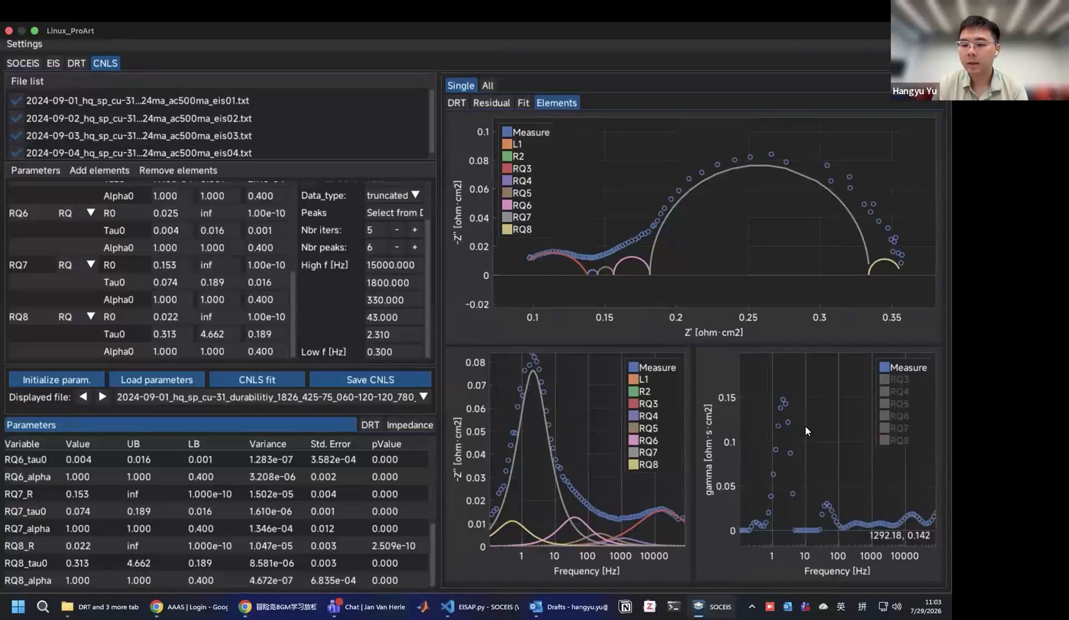
Show the RQ3 to RQ8 curves again one by one in the gamma plot to examine each element's DRT peak.
left_click(900, 380)
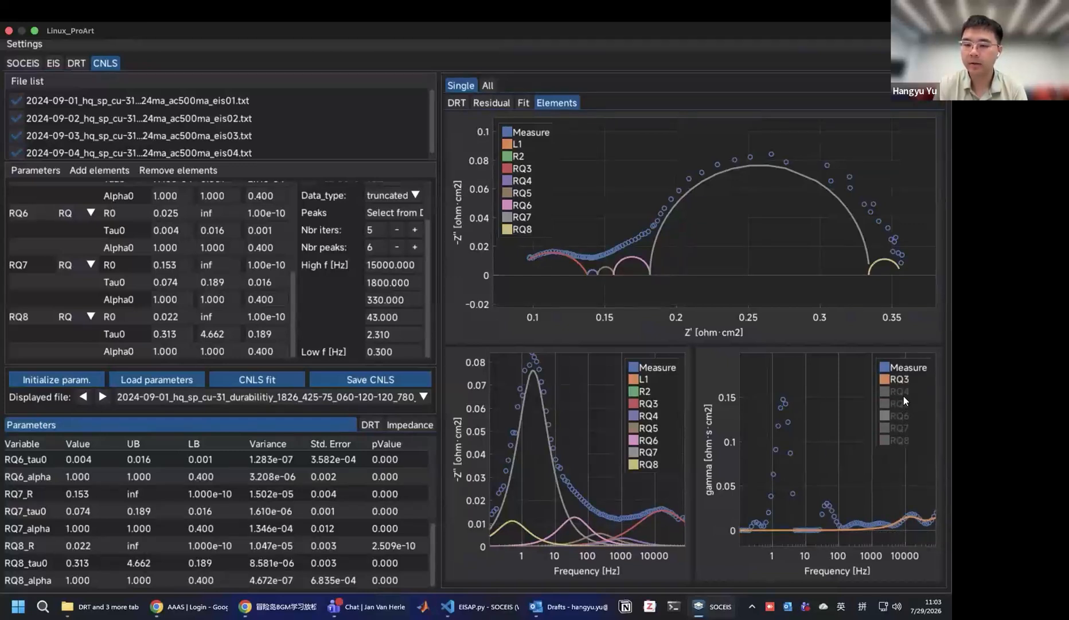
left_click(902, 393)
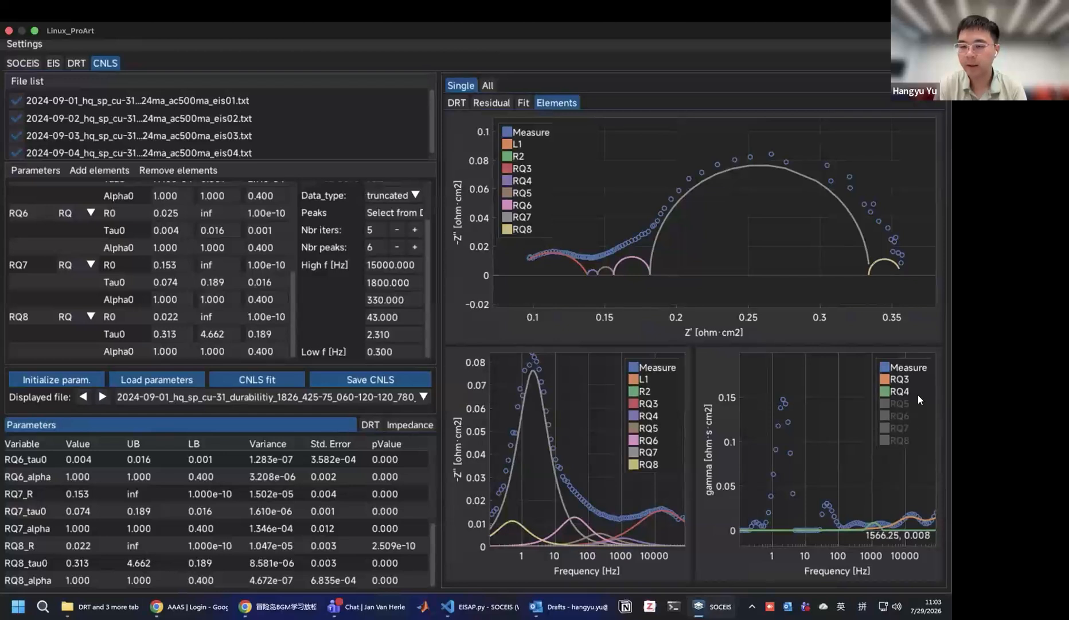
left_click(899, 402)
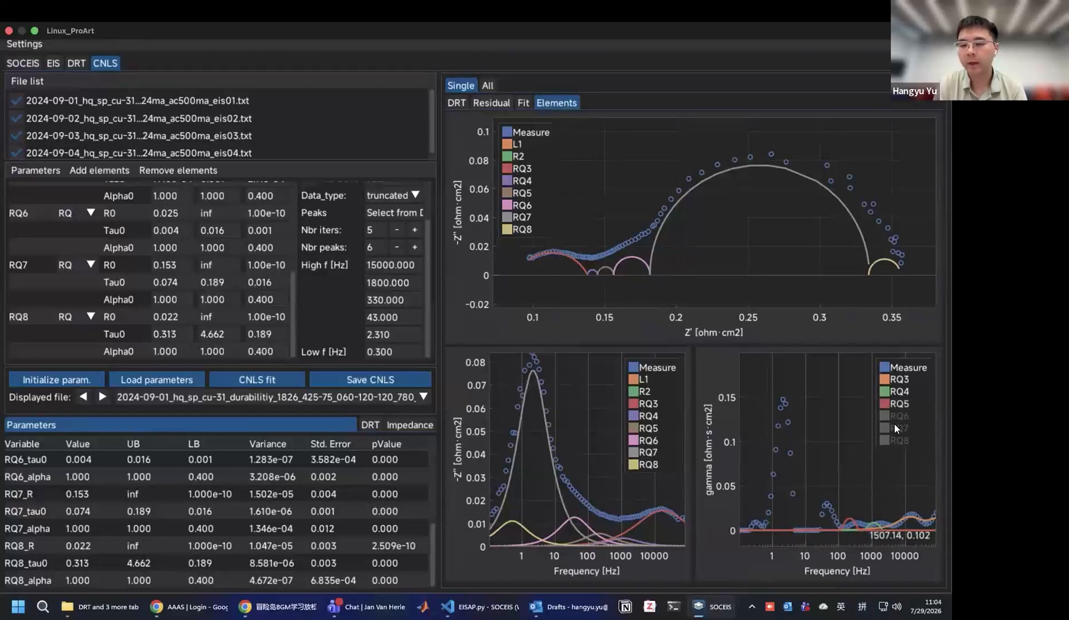
left_click(901, 416)
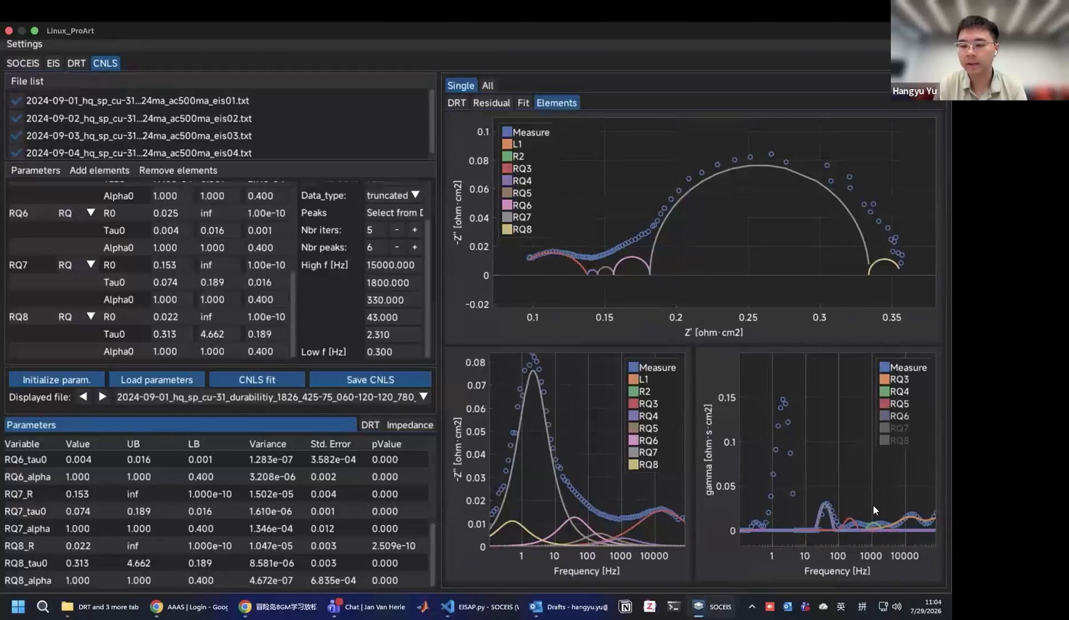
left_click(899, 429)
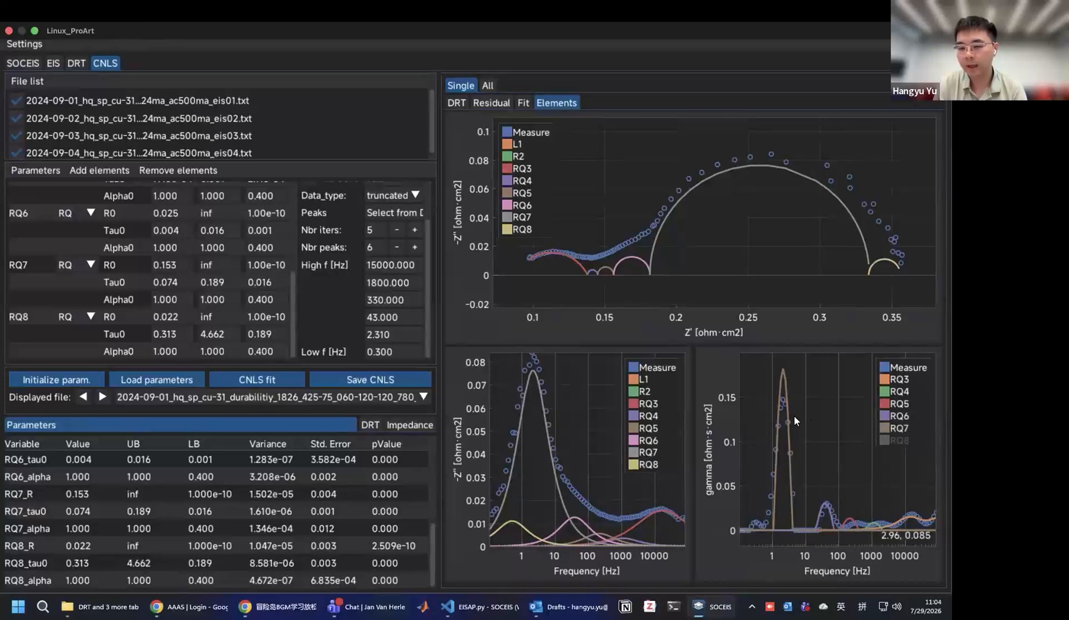
left_click(891, 438)
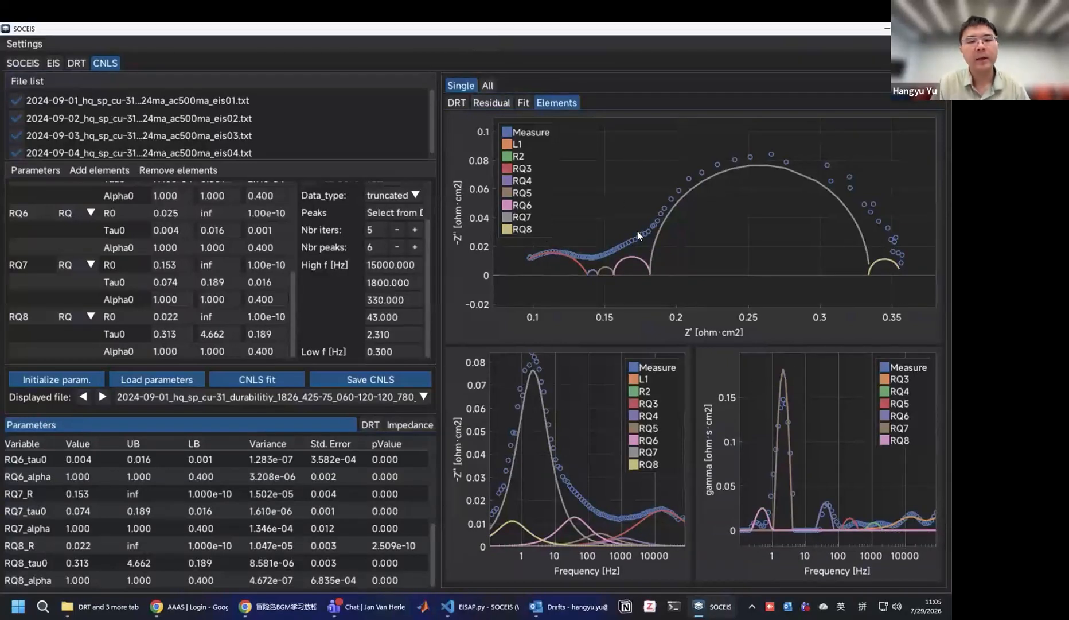
Review the L1 inductance, R2 resistance and RQ3 to RQ8 resistance trends across all measurements.
left_click(489, 86)
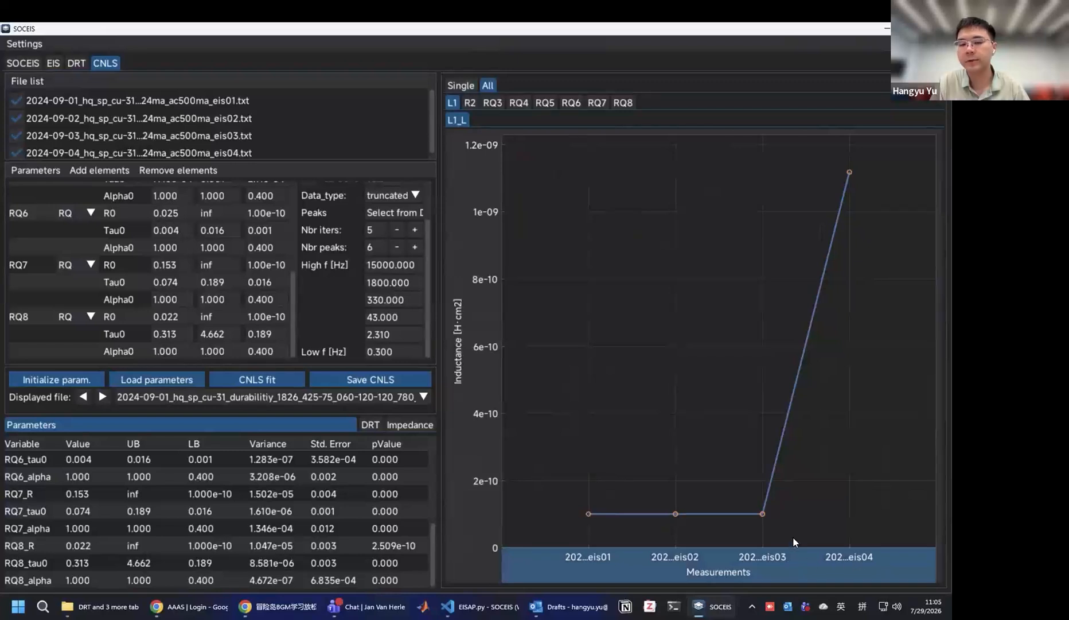
left_click(470, 103)
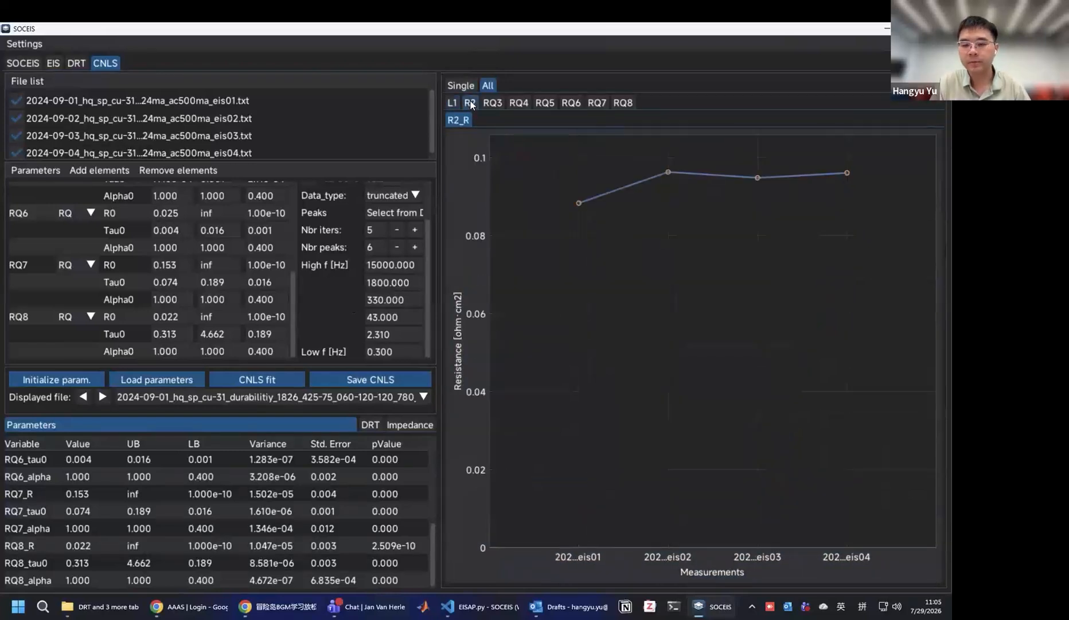
left_click(491, 104)
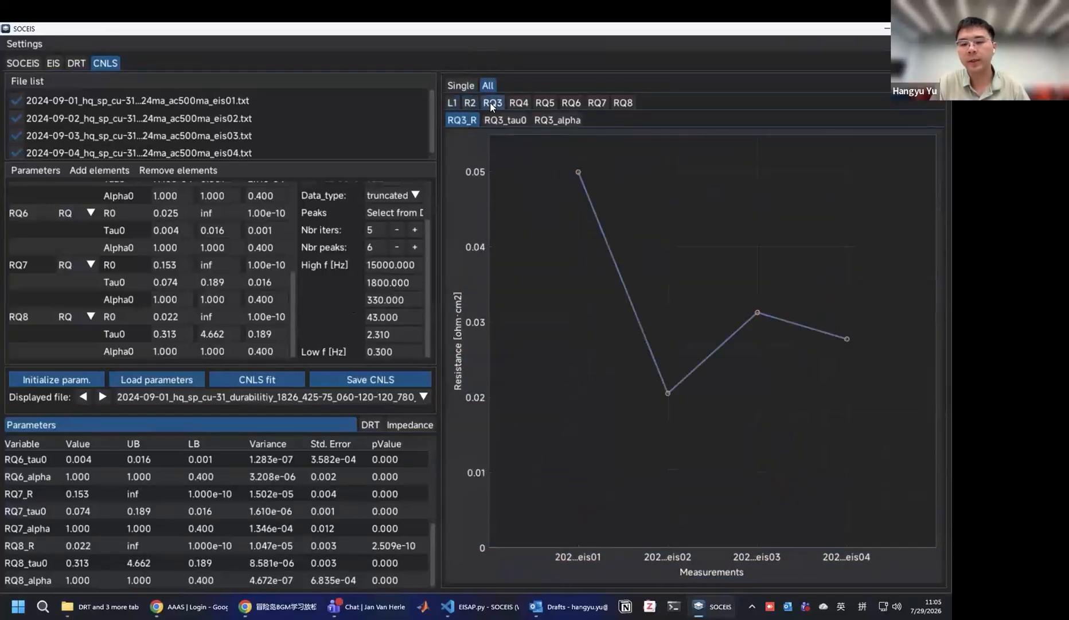
left_click(521, 104)
left_click(543, 101)
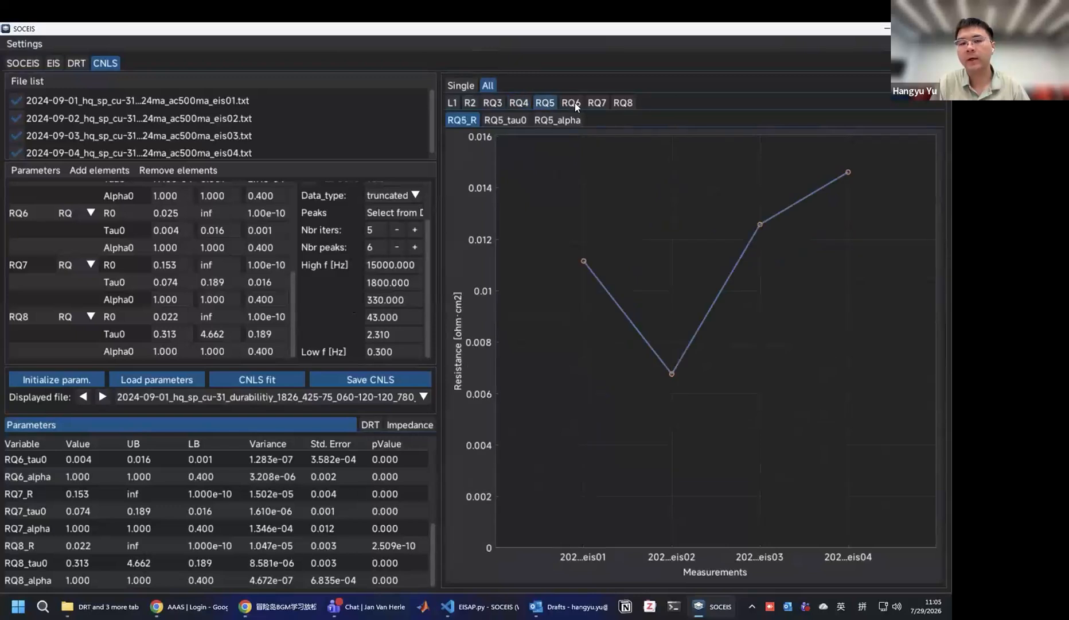
left_click(574, 103)
left_click(597, 103)
left_click(621, 103)
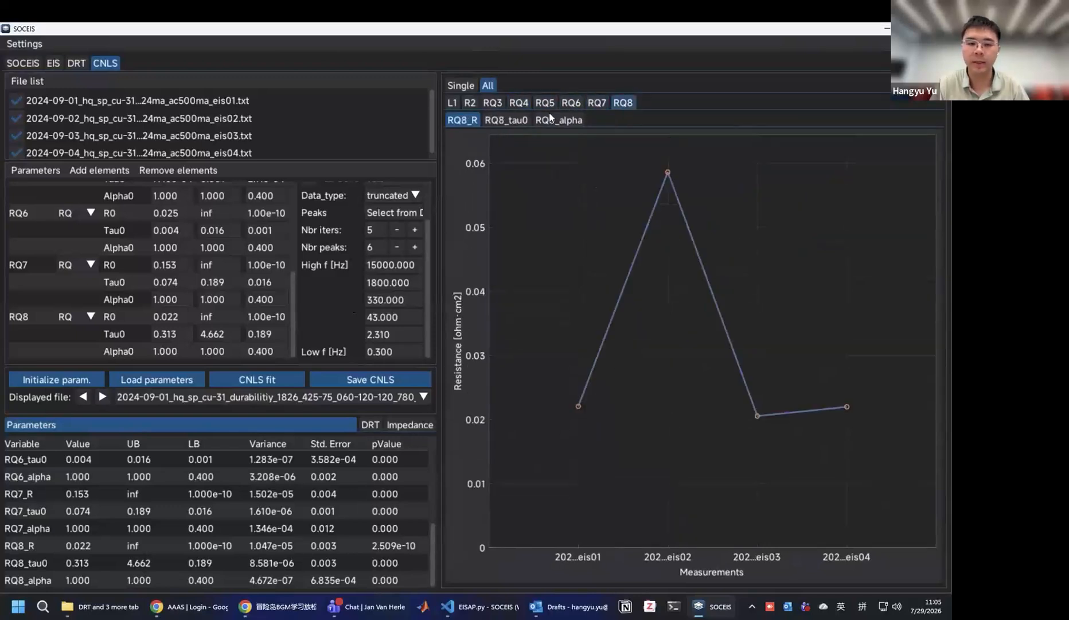
View the RQ8 tau0 trend across the measurements, then return to the RQ3 resistance trend and check the file list.
left_click(505, 119)
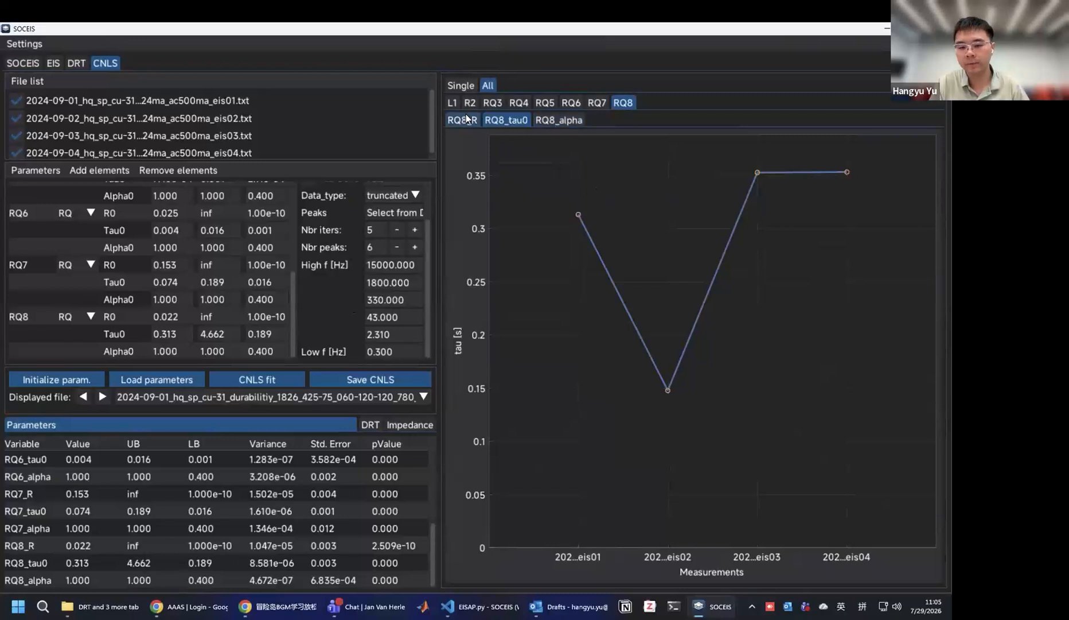
left_click(511, 103)
left_click(498, 102)
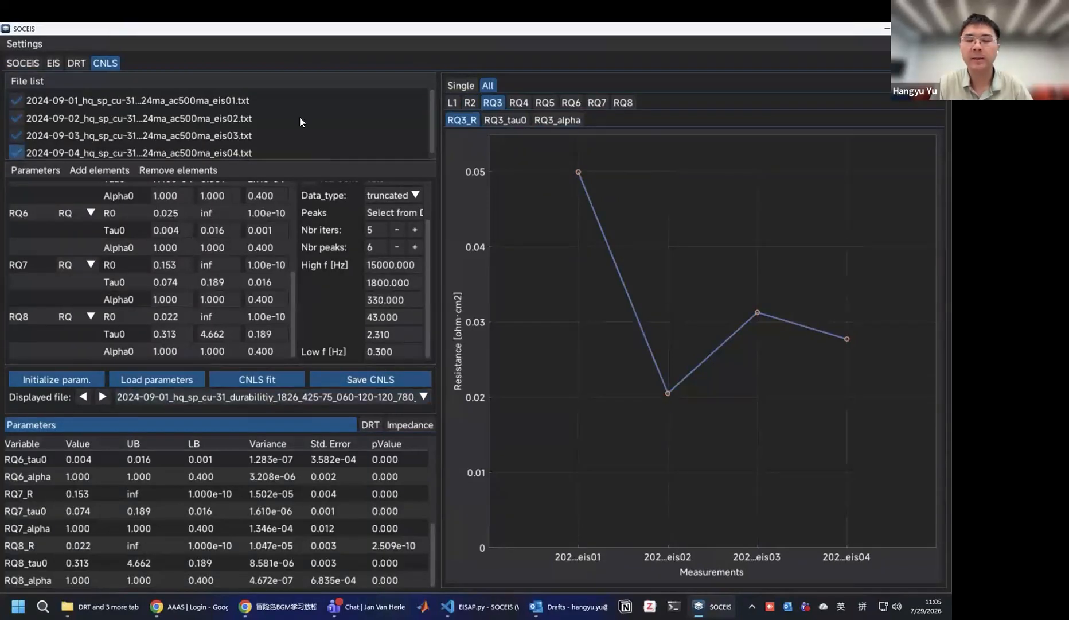
scroll(300, 122, "down", 1)
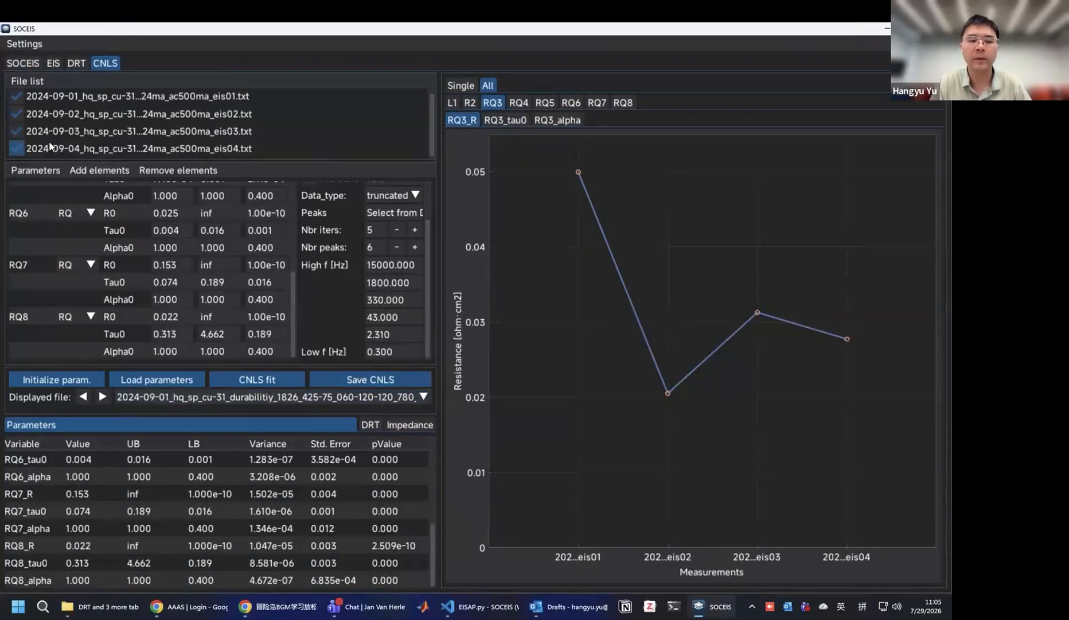
Leave the eis04 file out of the RQ3 resistance trend and look over the circuit parameter table and fit settings.
left_click(17, 148)
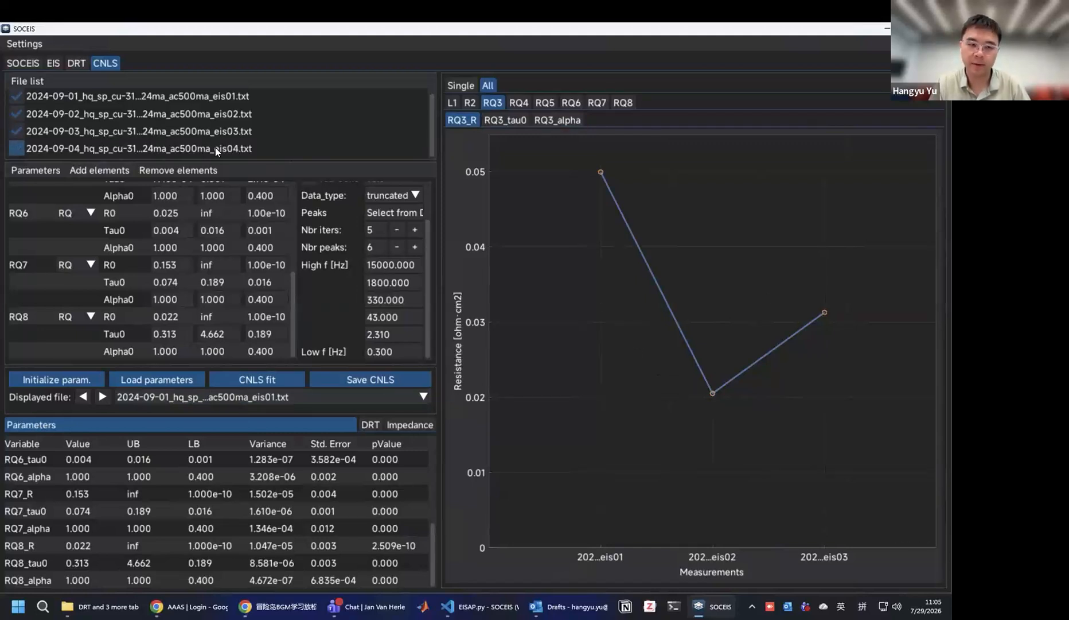
scroll(261, 296, "up", 5)
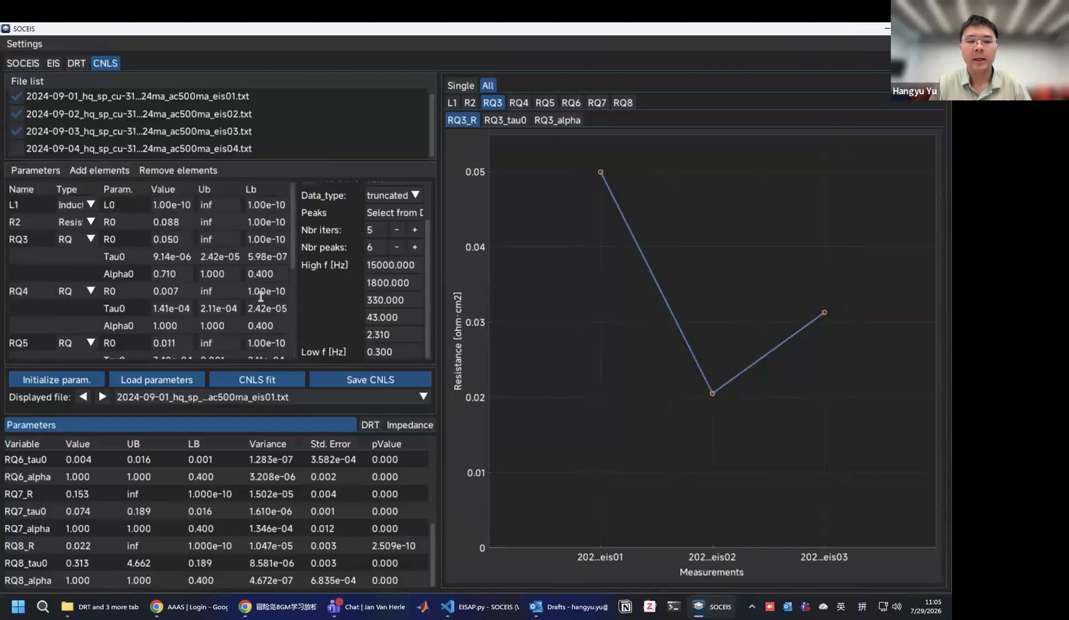
scroll(413, 335, "up", 1)
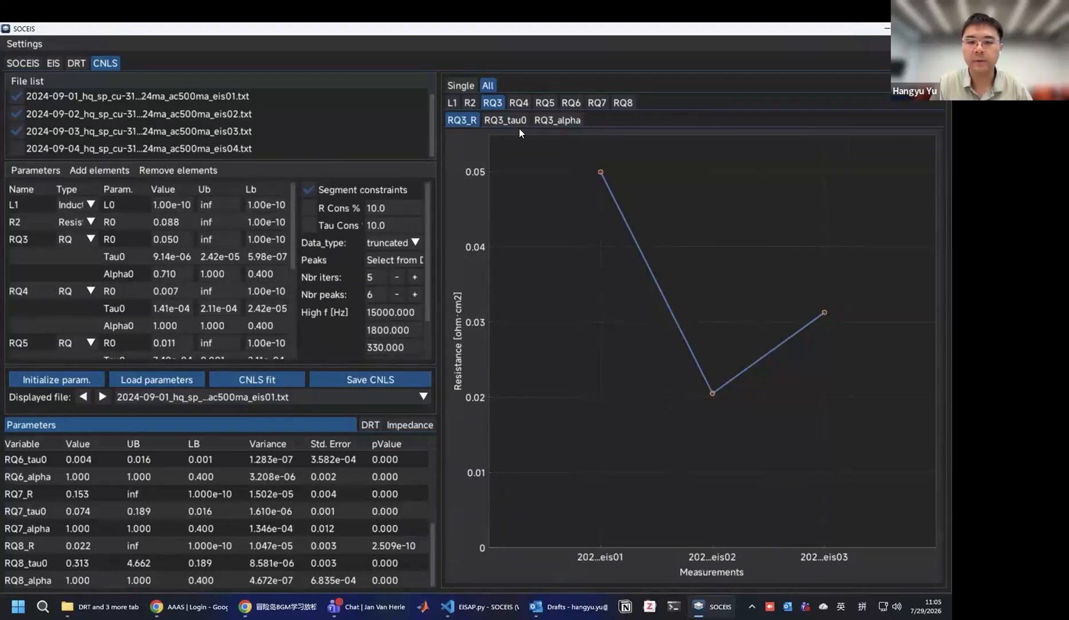
Compare the R2 resistance trend, the single-file element plots and the RQ3 resistance trend.
left_click(467, 104)
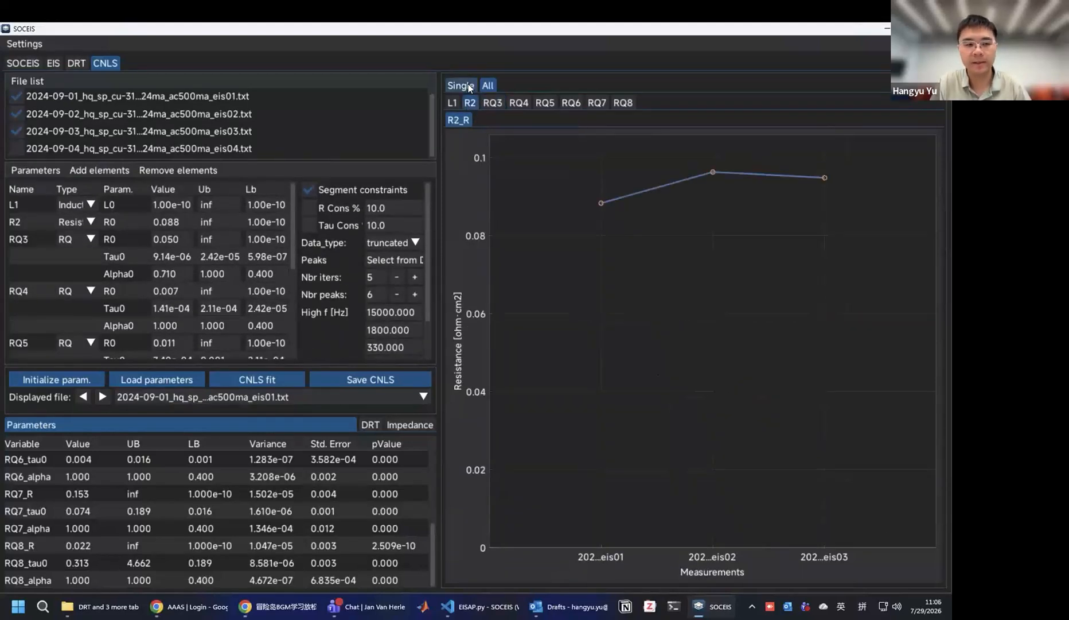
left_click(468, 84)
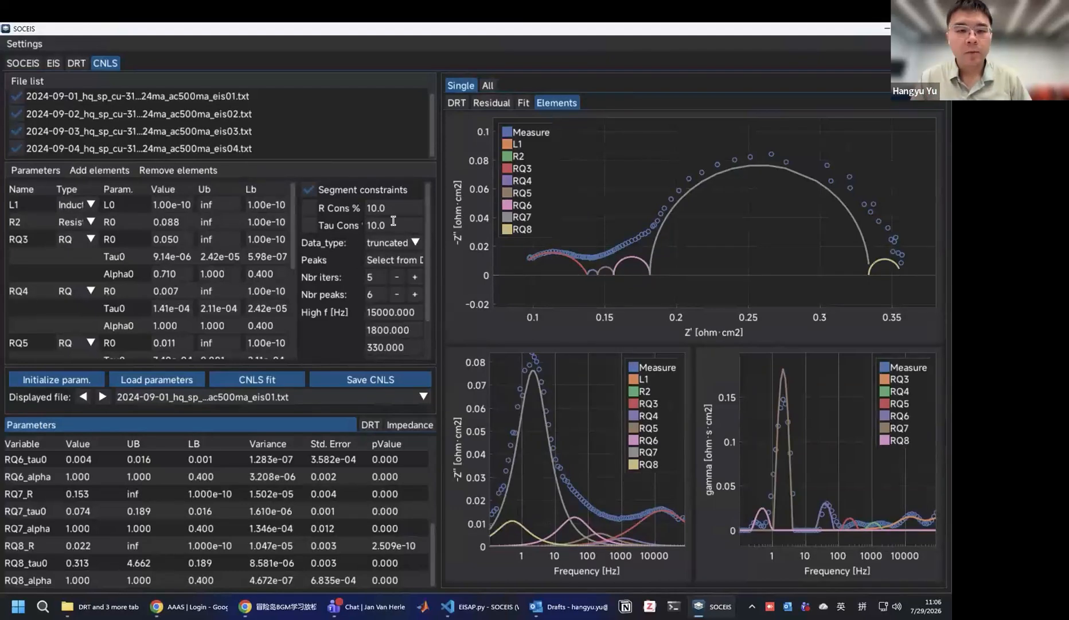
left_click(487, 85)
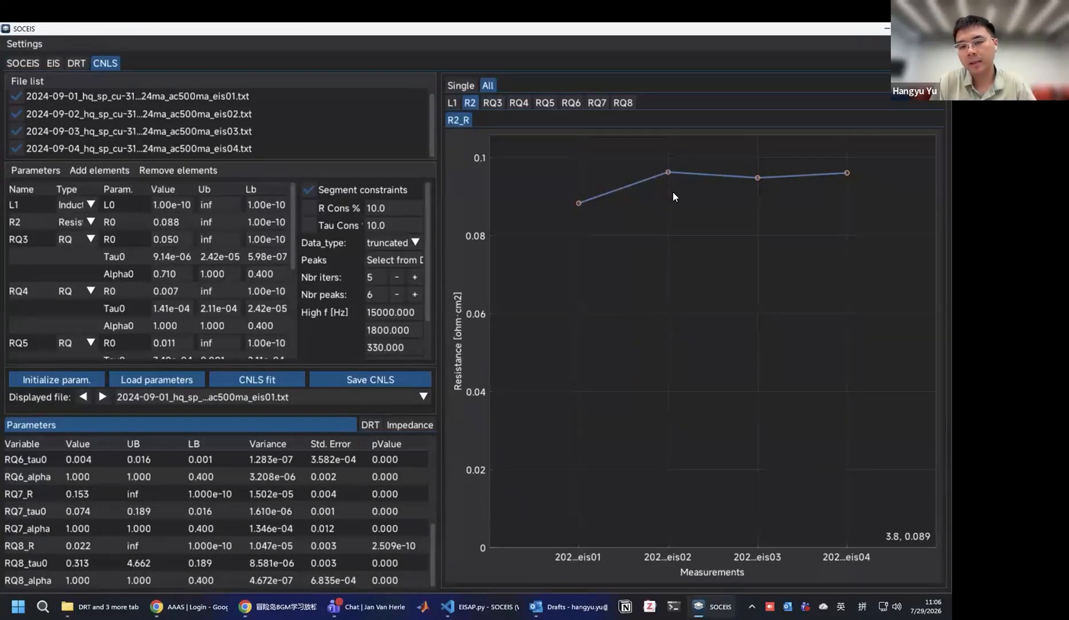
left_click(489, 105)
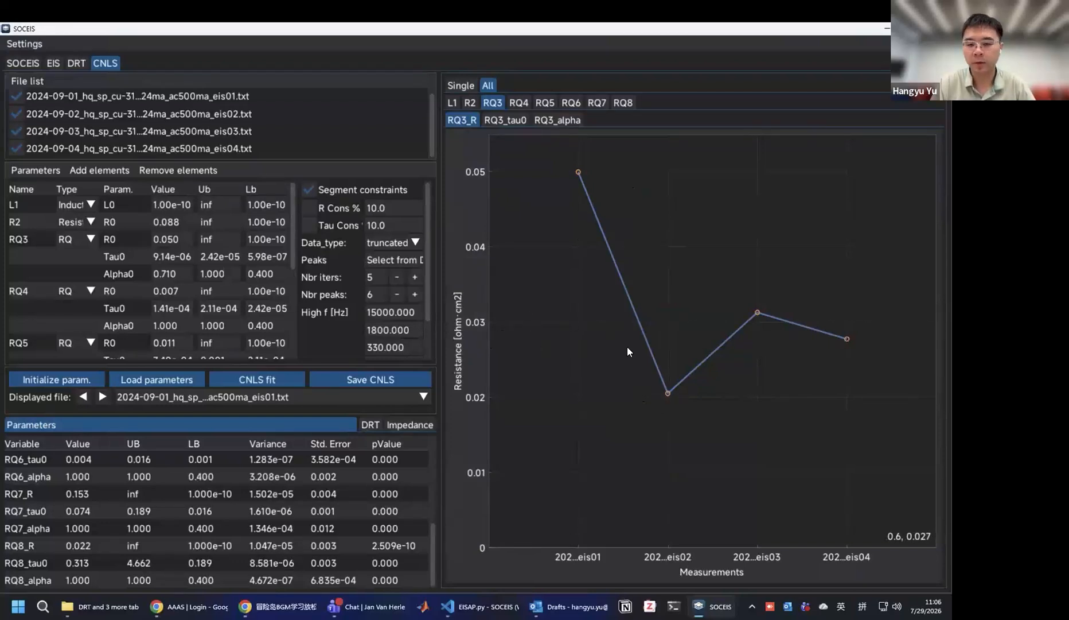
Deselect the eis01, eis03 and eis04 files so that only eis02 is selected.
left_click(52, 99)
left_click(32, 131)
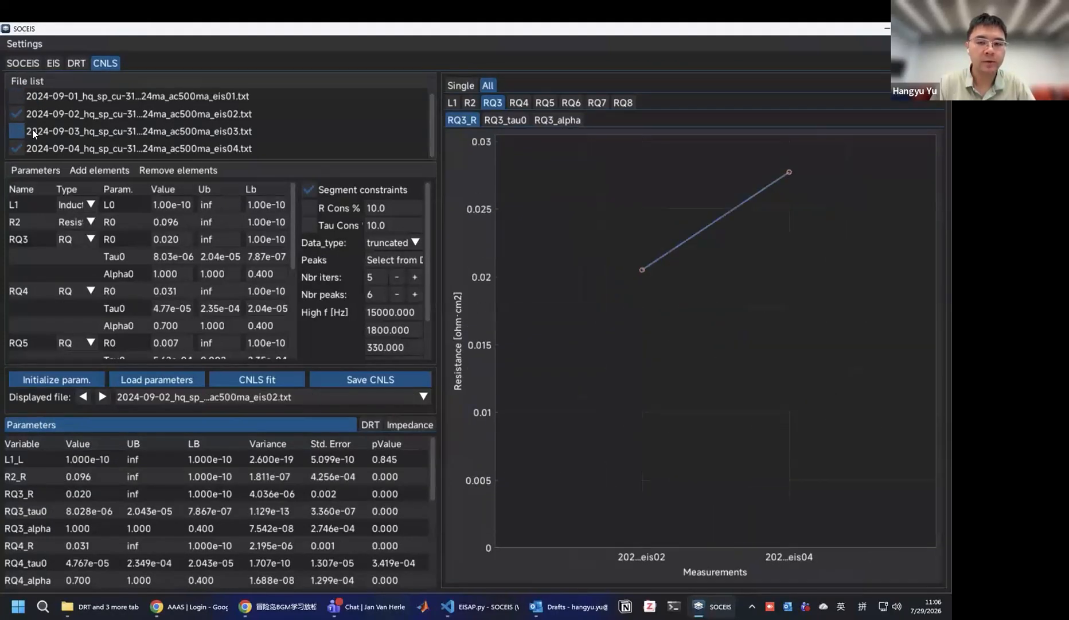
left_click(71, 149)
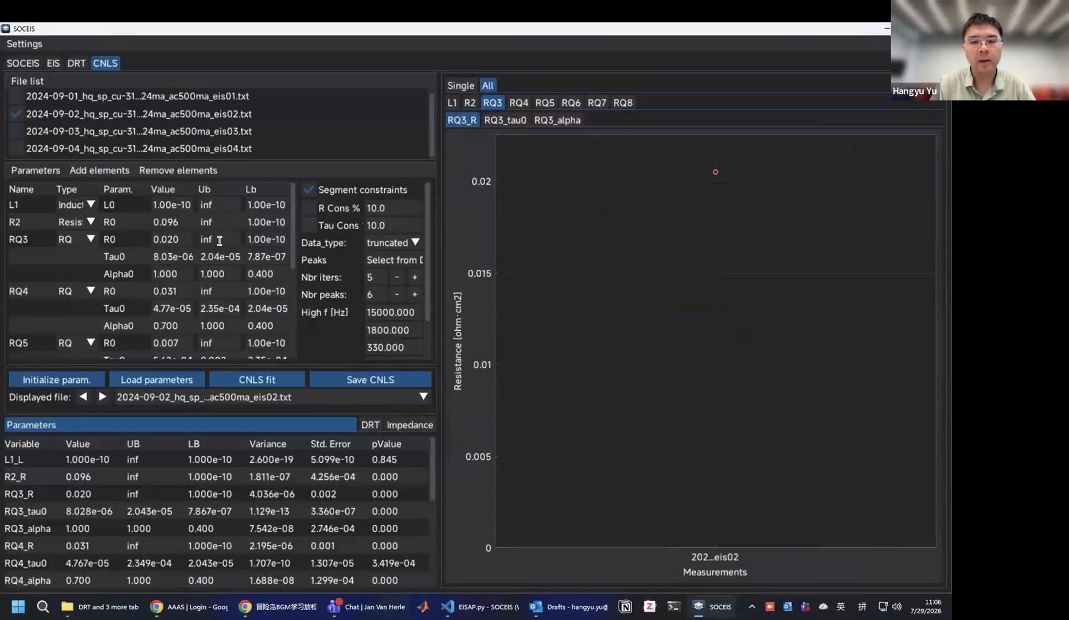
Set the lower bound of the RQ3 resistance R0 to 0.04 for the eis02 file.
left_click(263, 239)
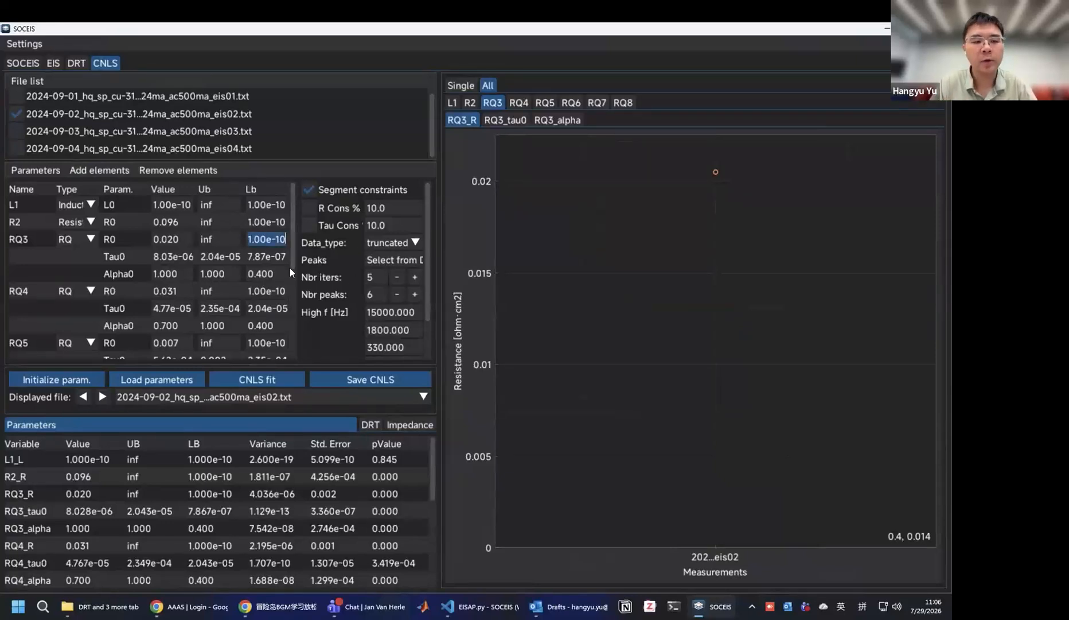
triple_click(275, 241)
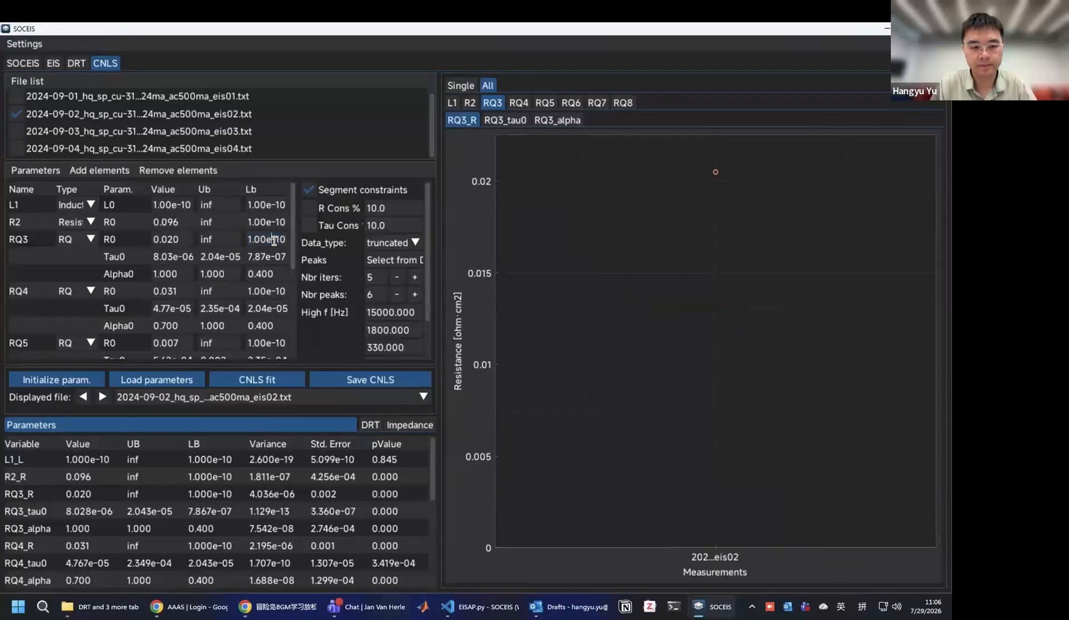
type("0.04")
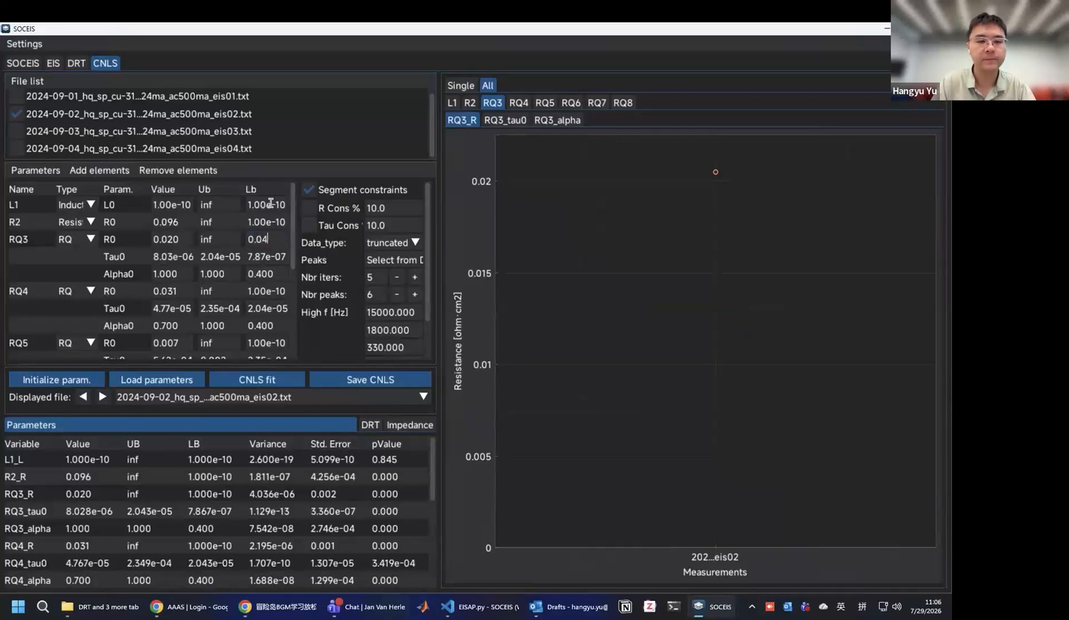
left_click(311, 170)
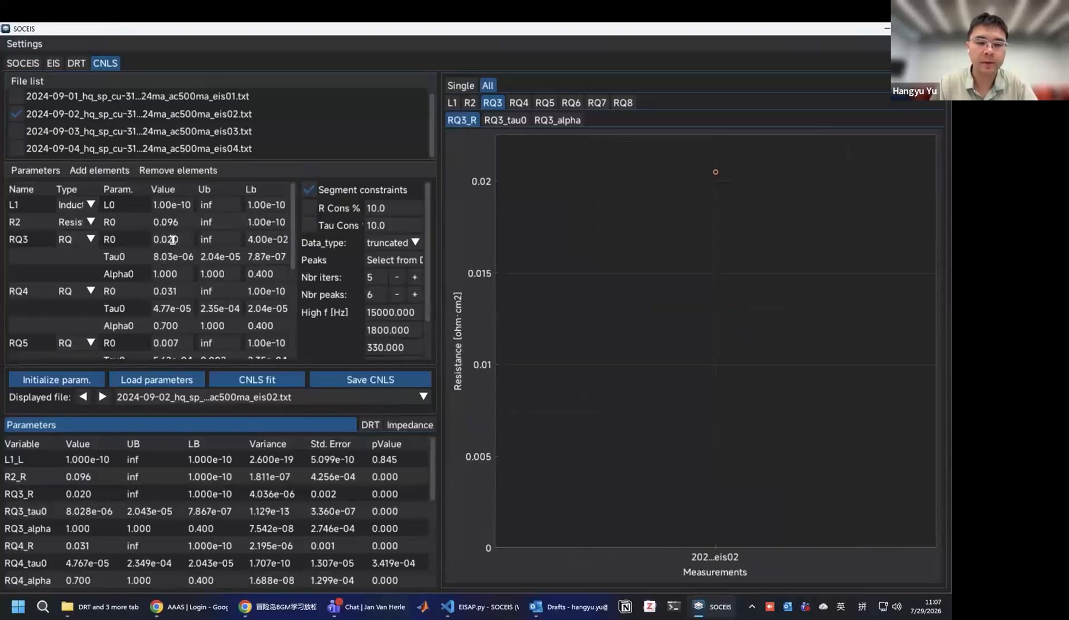
Check the RQ3 R0 value and bounds, load the edited parameters and rerun the CNLS fit on eis02.
left_click(211, 238)
left_click(178, 240)
left_click(269, 241)
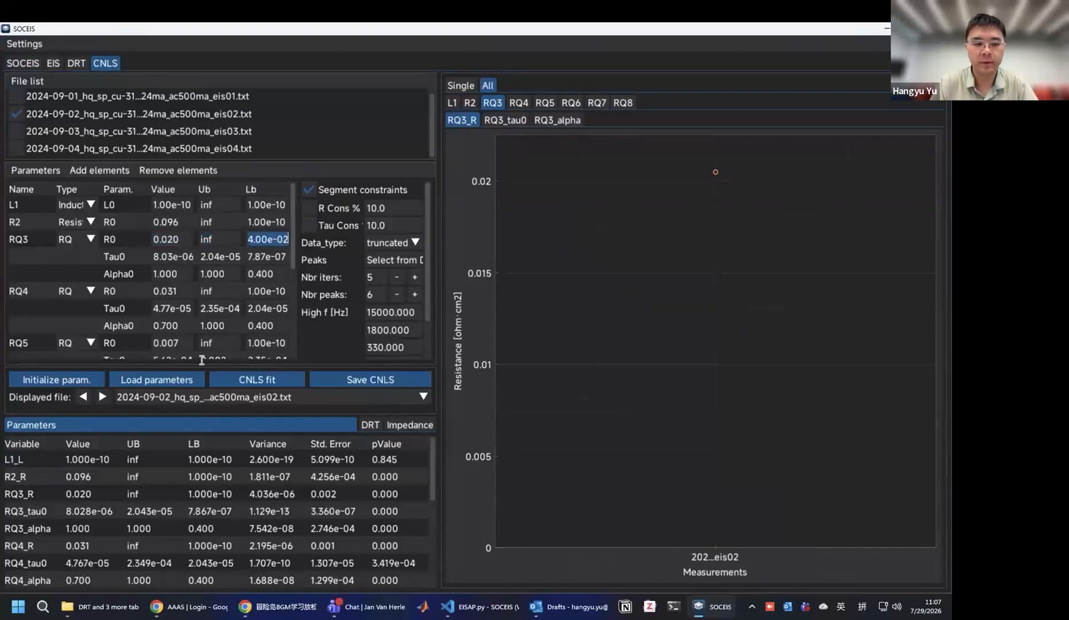
left_click(170, 377)
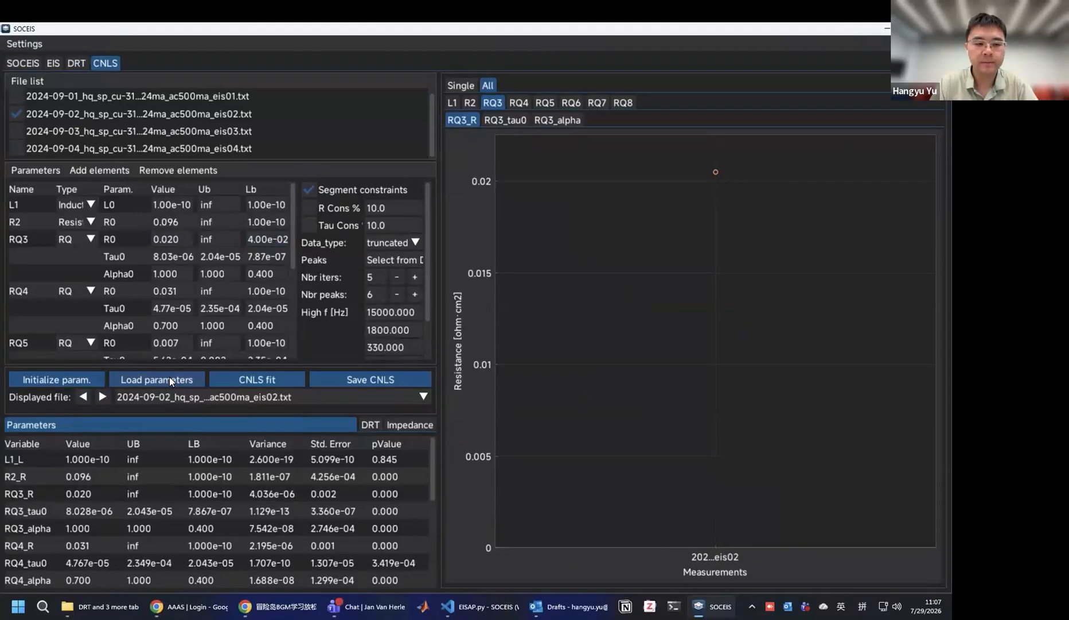
left_click(275, 380)
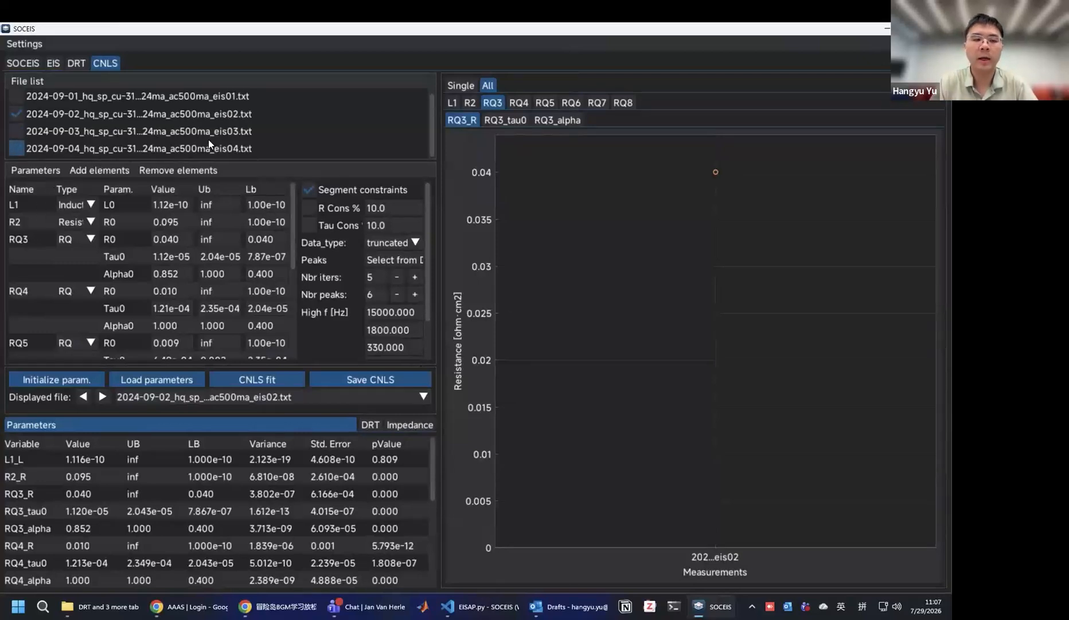
Reselect the eis01, eis03 and eis04 files to show the RQ3 resistance trend across all four measurements.
left_click(202, 102)
left_click(181, 131)
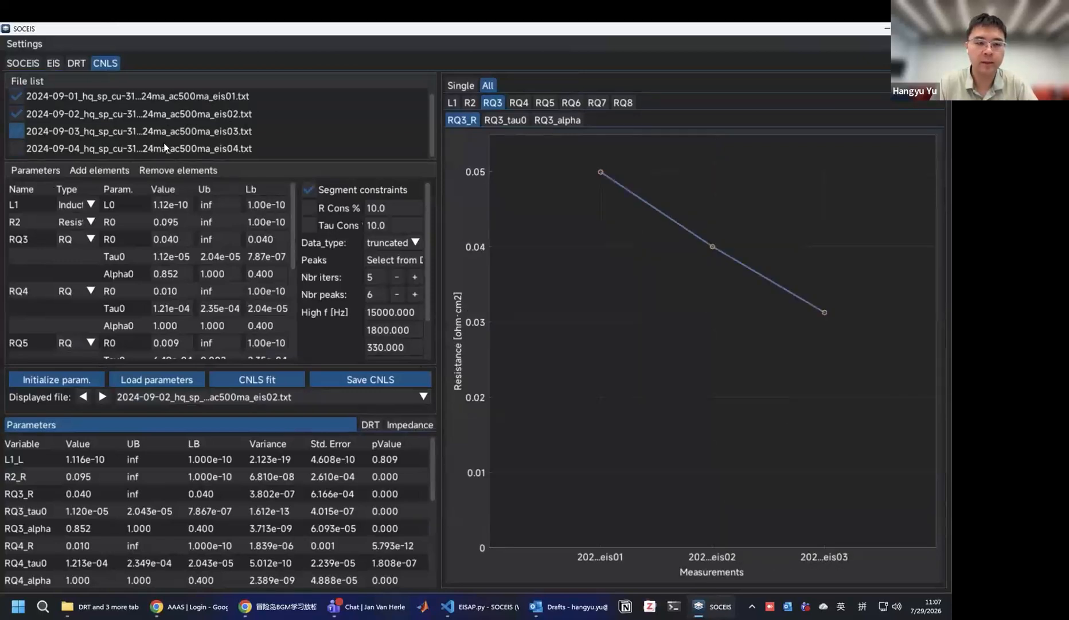
left_click(164, 144)
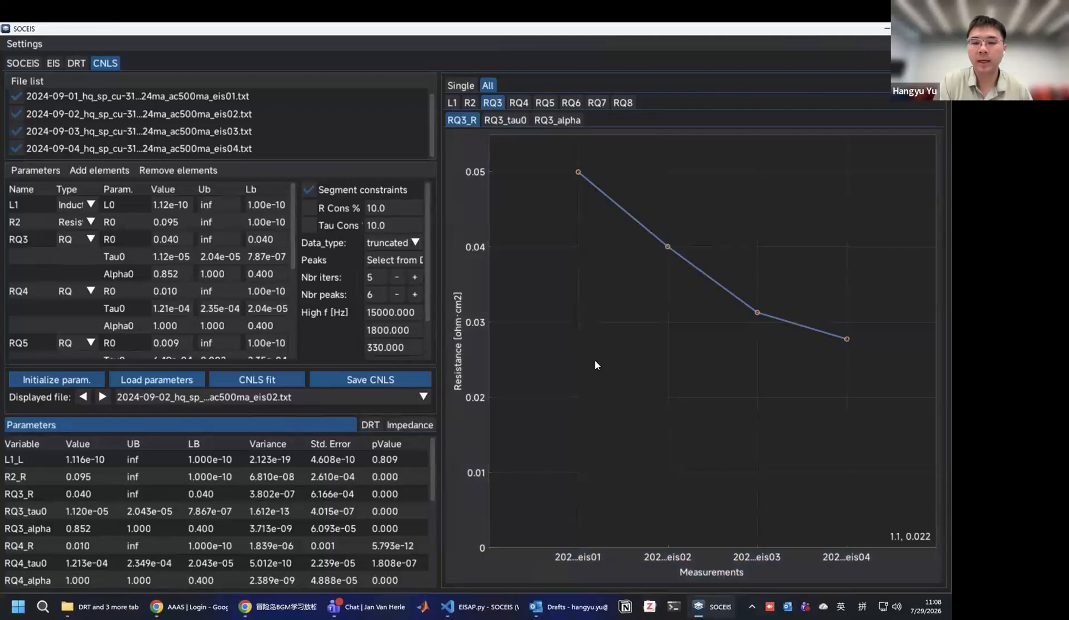
Deselect the eis02, eis03 and eis04 files so that only eis01 is selected.
left_click(105, 110)
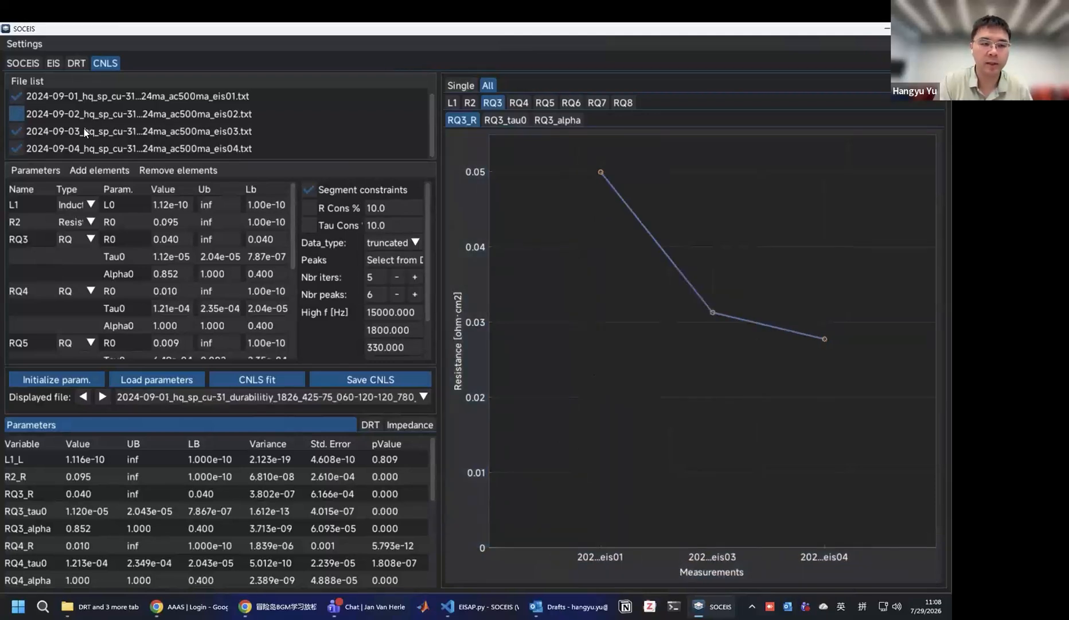
left_click(84, 128)
left_click(53, 145)
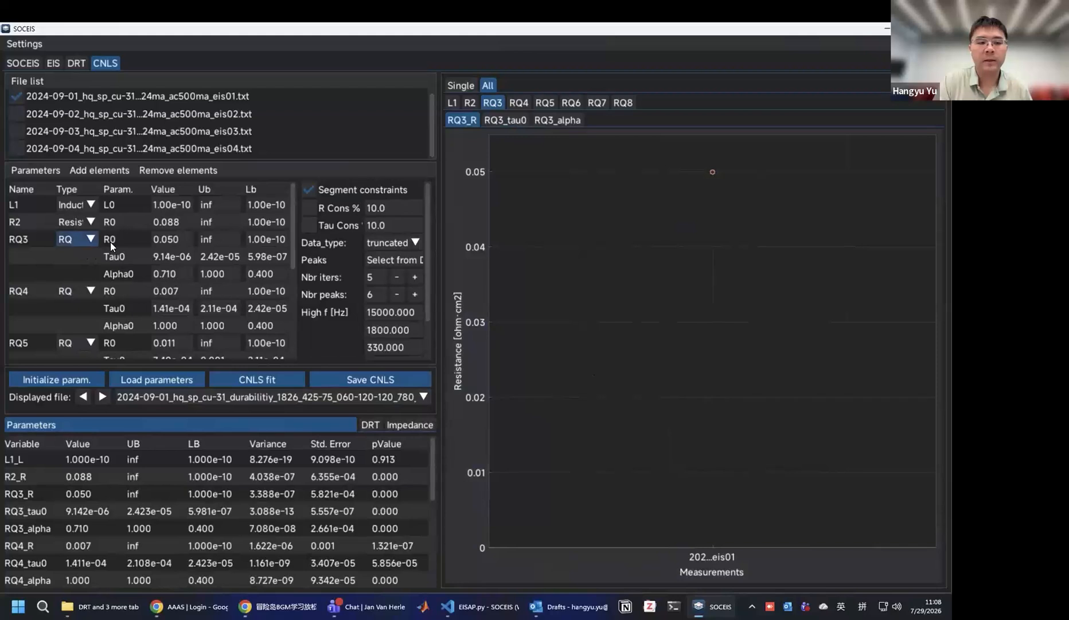
Set the upper bound of the RQ3 resistance R0 to 0.045 and rerun the CNLS fit on eis01.
left_click(181, 240)
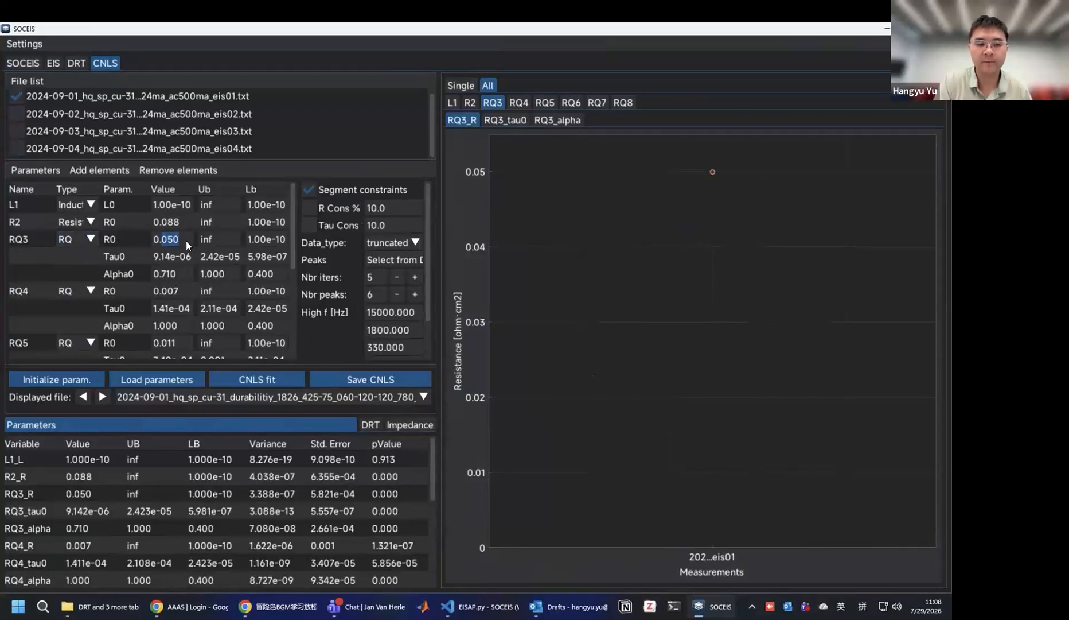
left_click(217, 239)
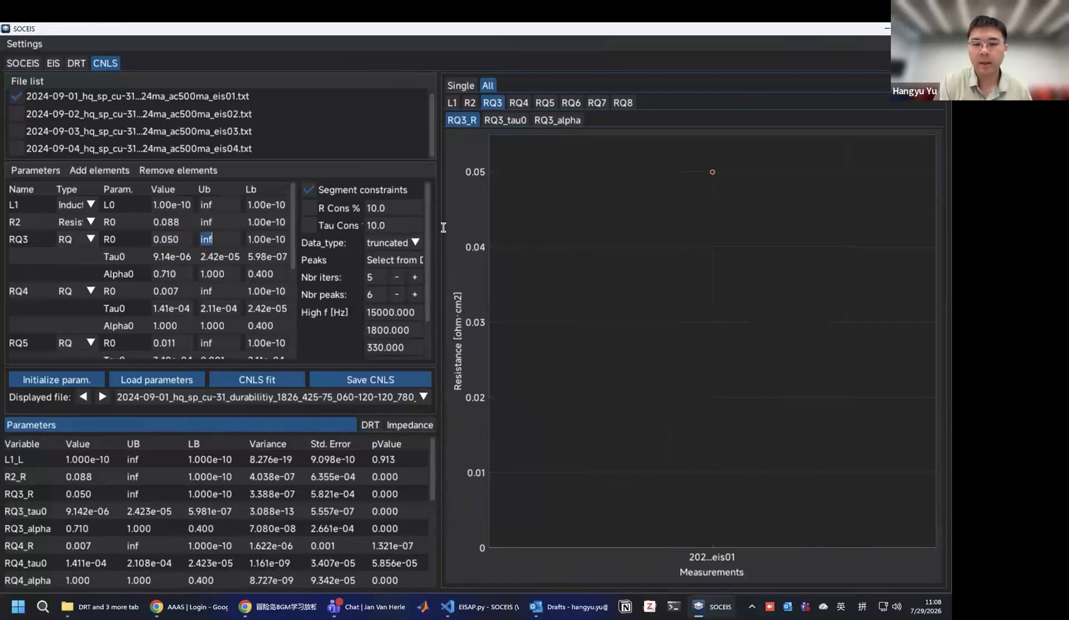
type("0.045")
key("Return")
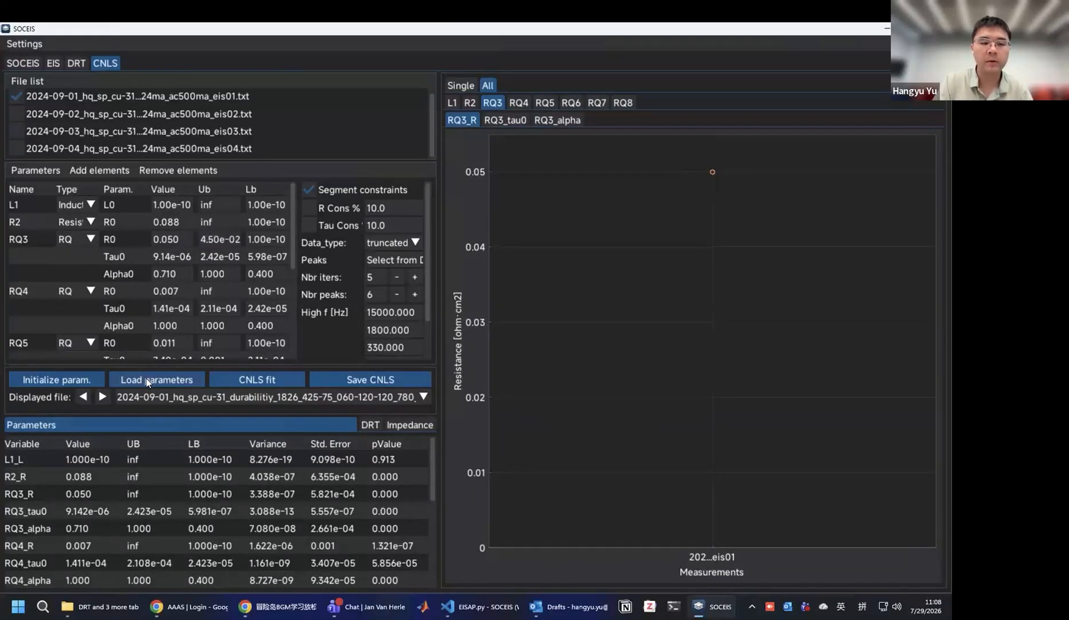
left_click(247, 381)
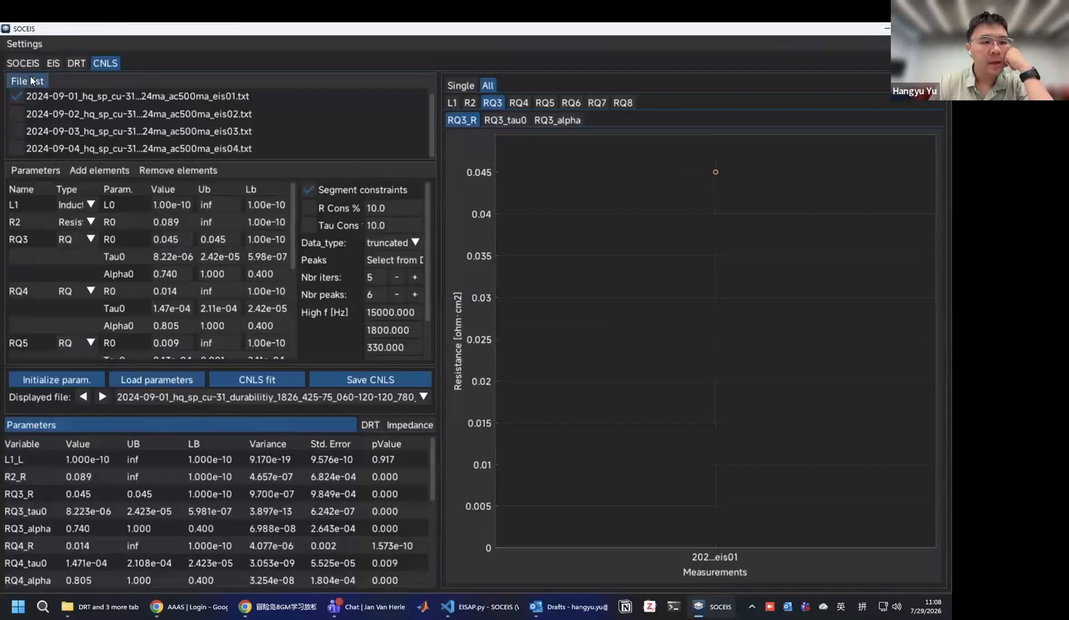
Reselect all files in the file list and show the R2 resistance trend across the measurements.
left_click(30, 80)
left_click(32, 99)
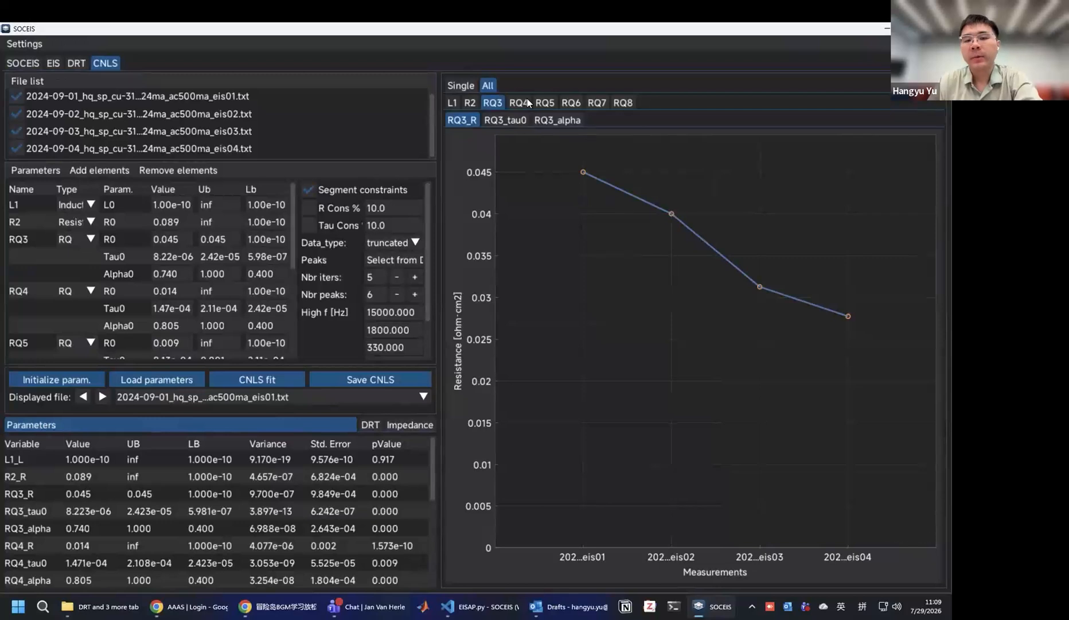
left_click(472, 102)
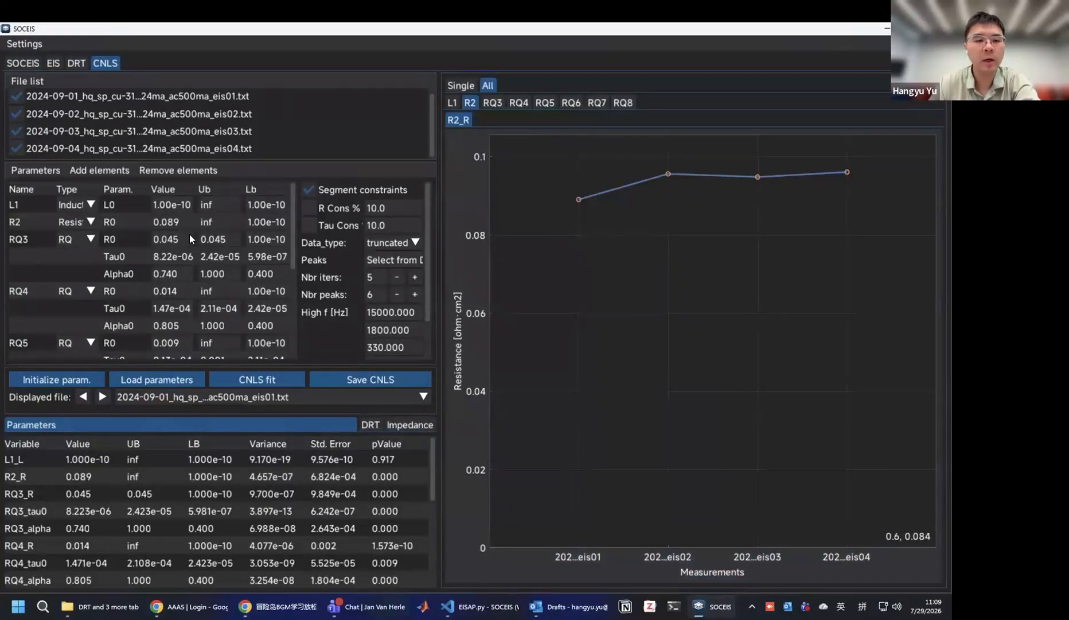
Set the lower bound of the R2 resistance R0 to 0.092.
double_click(266, 218)
type("0")
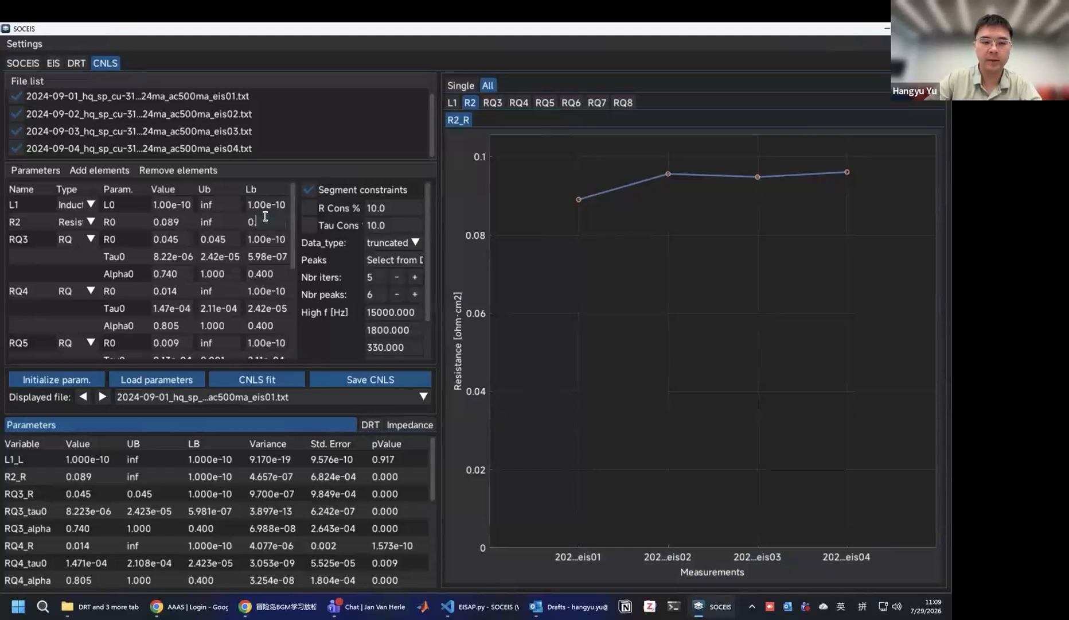
type(".0")
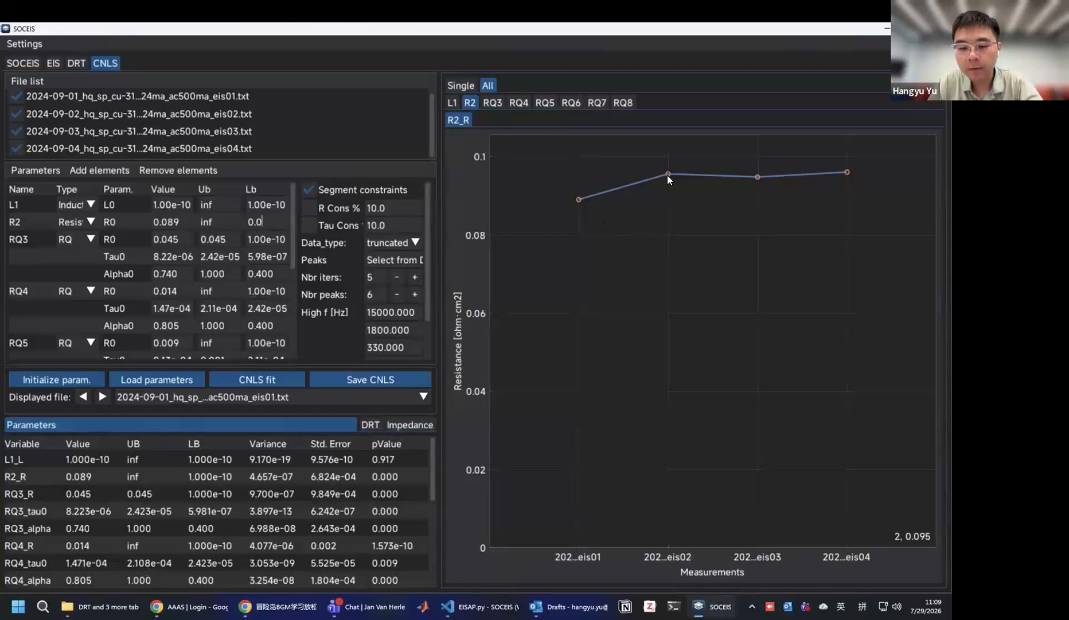
type("9")
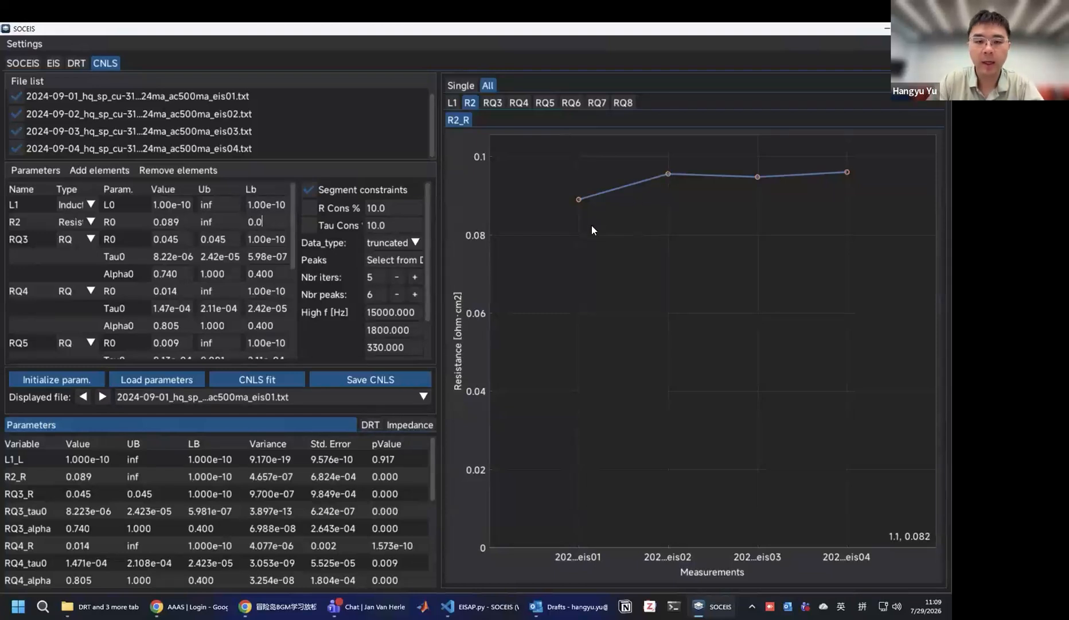
type("2")
key("Return")
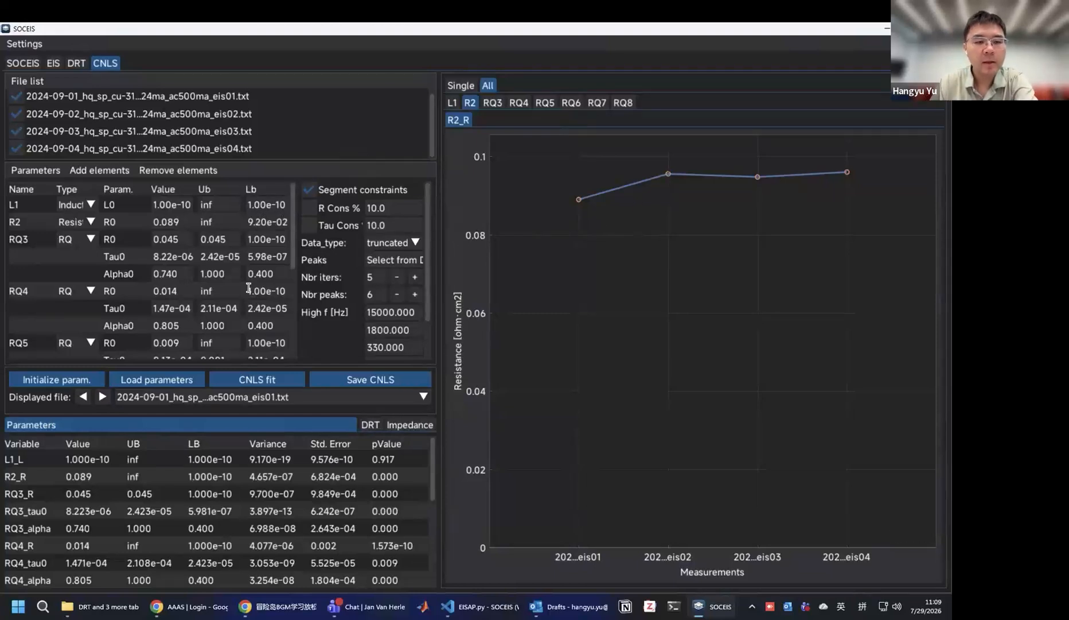
Load the edited parameters with the new R2 bound and rerun the CNLS fit on all selected files.
left_click(266, 225)
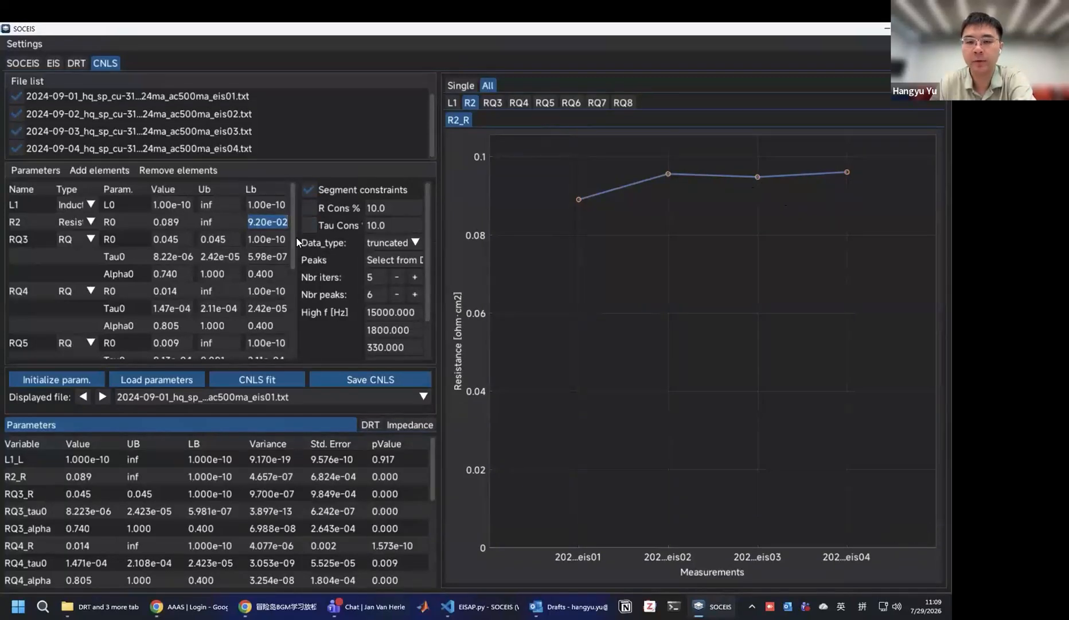
left_click(151, 374)
left_click(234, 383)
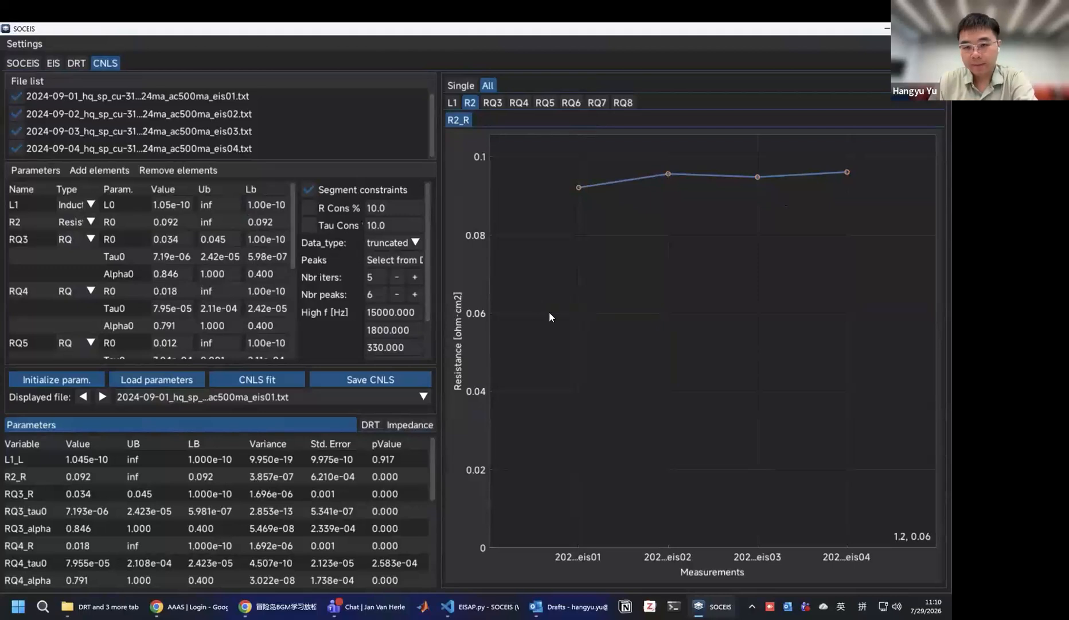
Compare the single-file element plots of the eis01 and eis02 fits, ending on eis01.
left_click(470, 86)
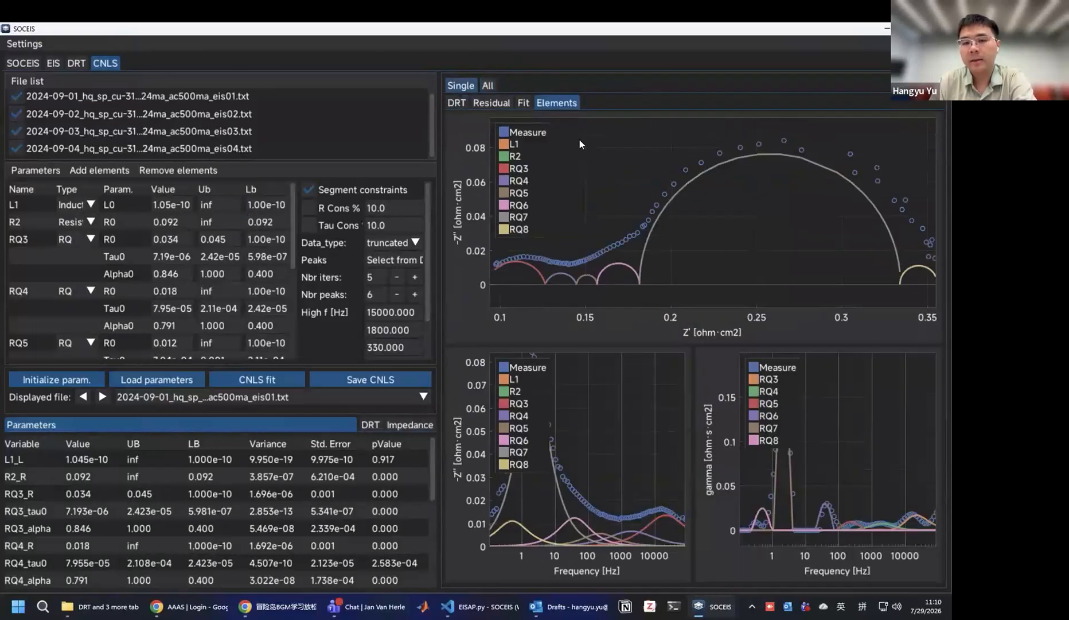
left_click(103, 395)
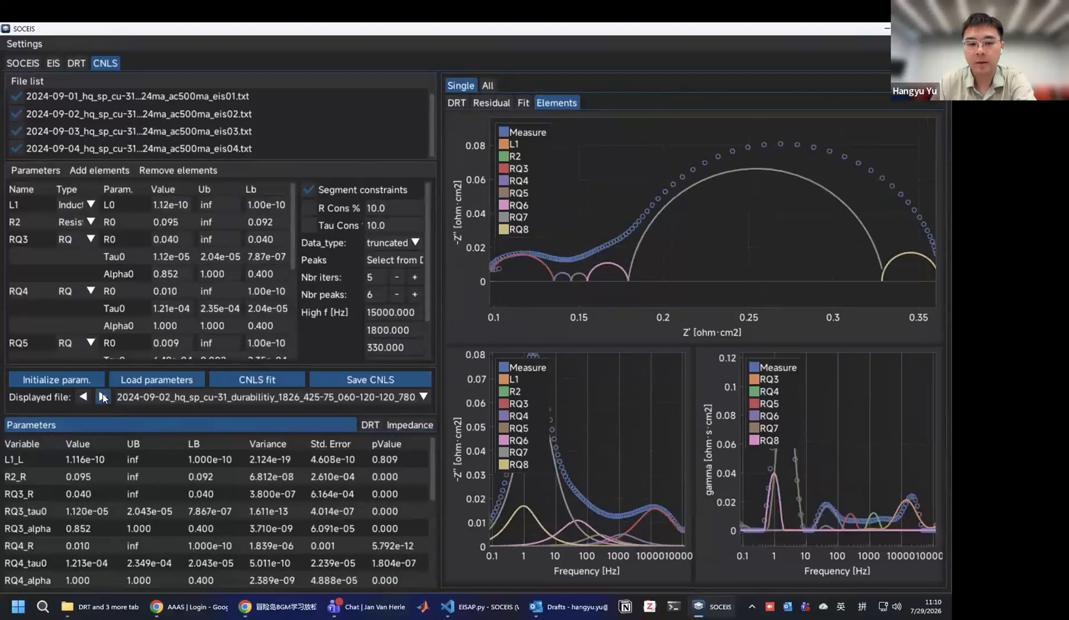
left_click(83, 397)
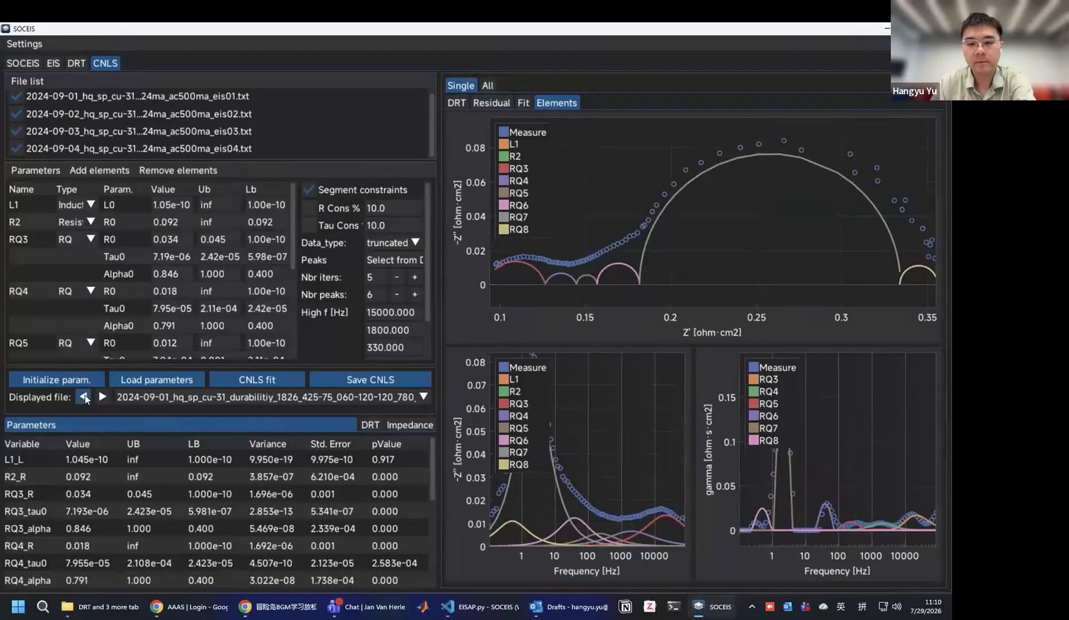
Compare the DRT, residual and element plots of the eis01, eis02 and eis04 fits, ending on the eis01 element plots.
left_click(462, 102)
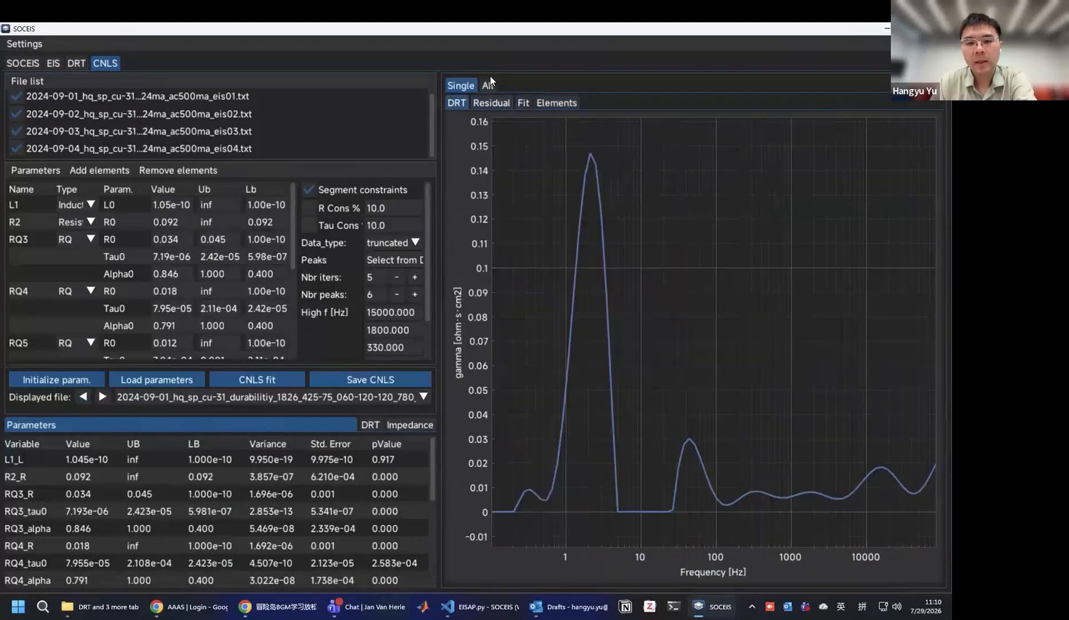
left_click(491, 104)
left_click(170, 396)
left_click(275, 428)
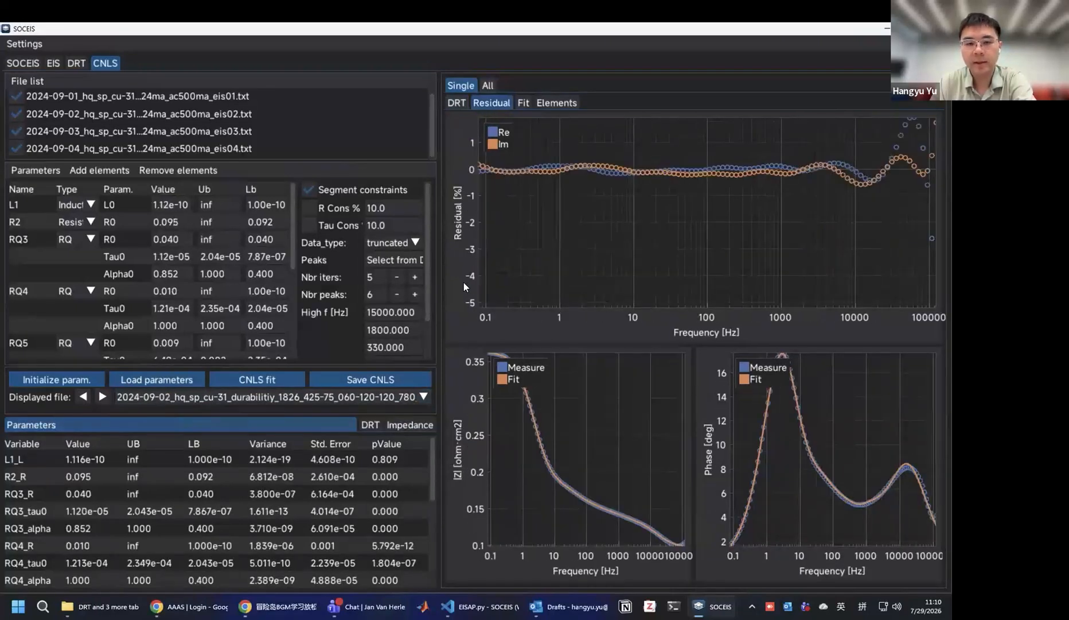
left_click(557, 103)
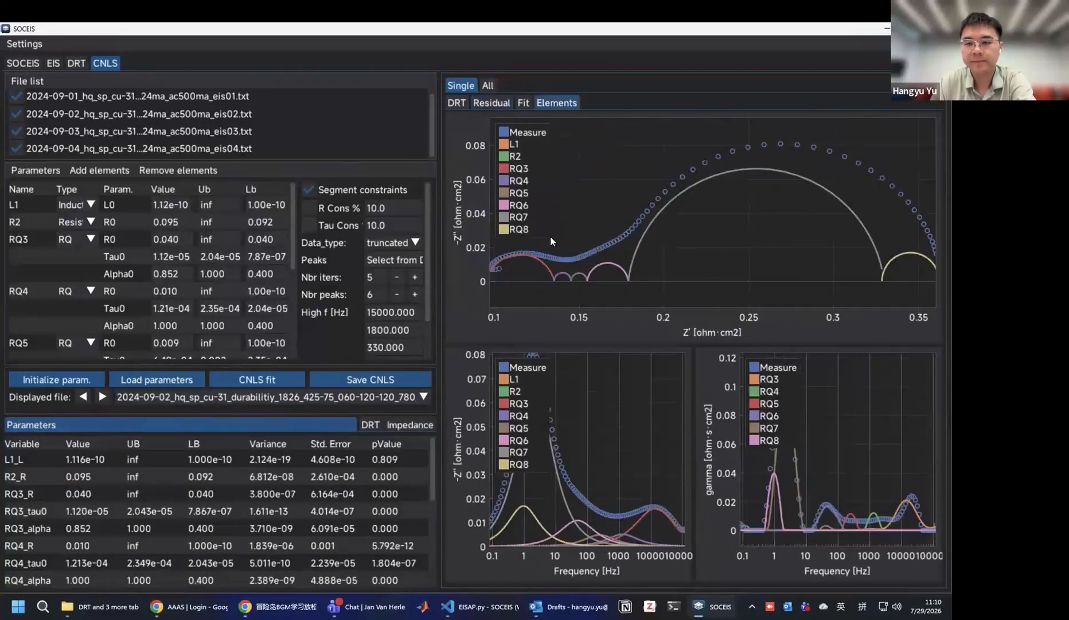
left_click(103, 396)
left_click(103, 395)
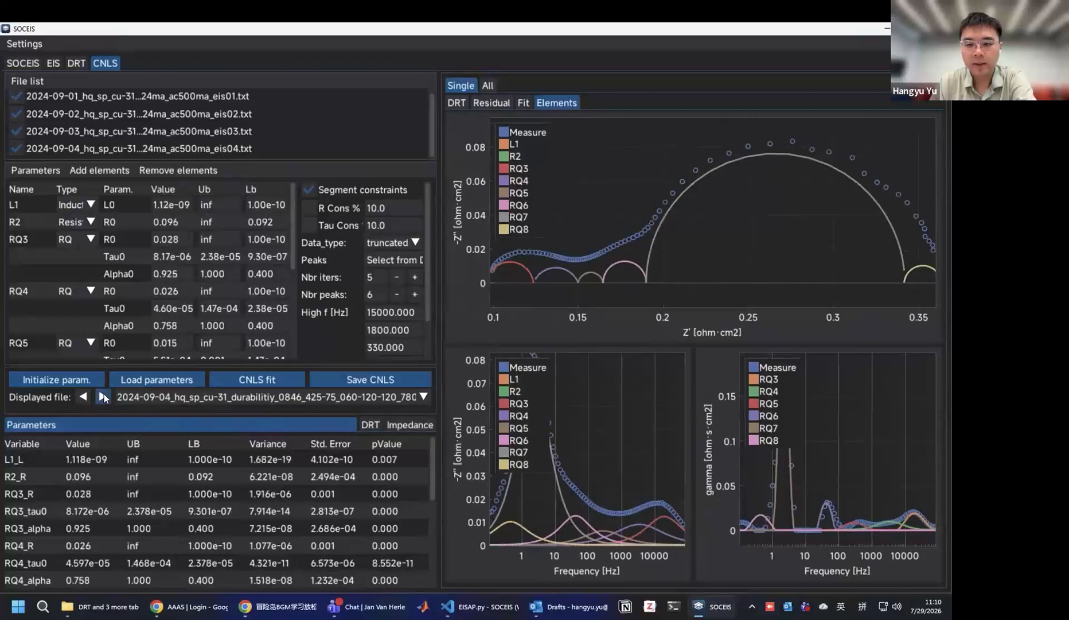
left_click(85, 397)
left_click(85, 397)
left_click(86, 396)
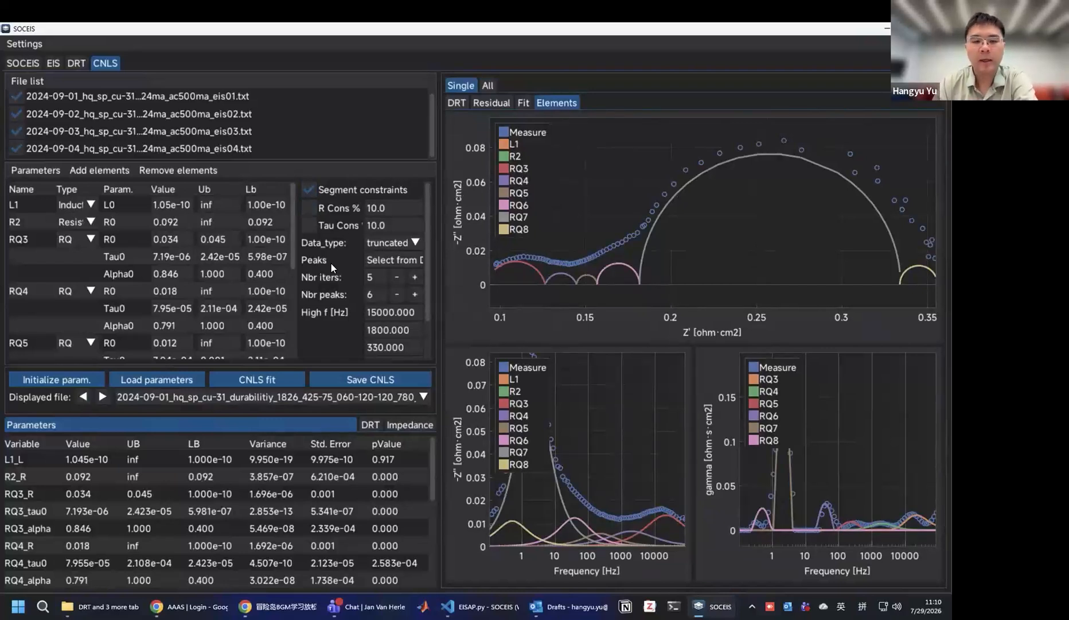
Pick the six eis01 DRT peaks near 15920, 1788, 281, 44.2, 2.14 and 0.336 Hz and apply them as the peak frequencies.
scroll(331, 264, "down", 2)
scroll(331, 264, "up", 2)
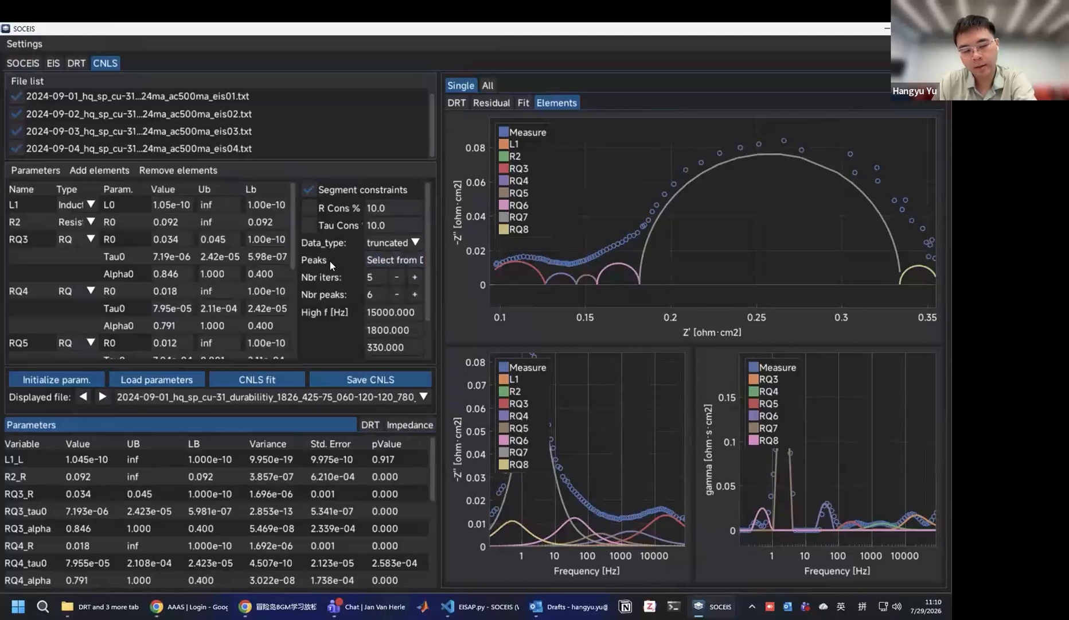
left_click(394, 259)
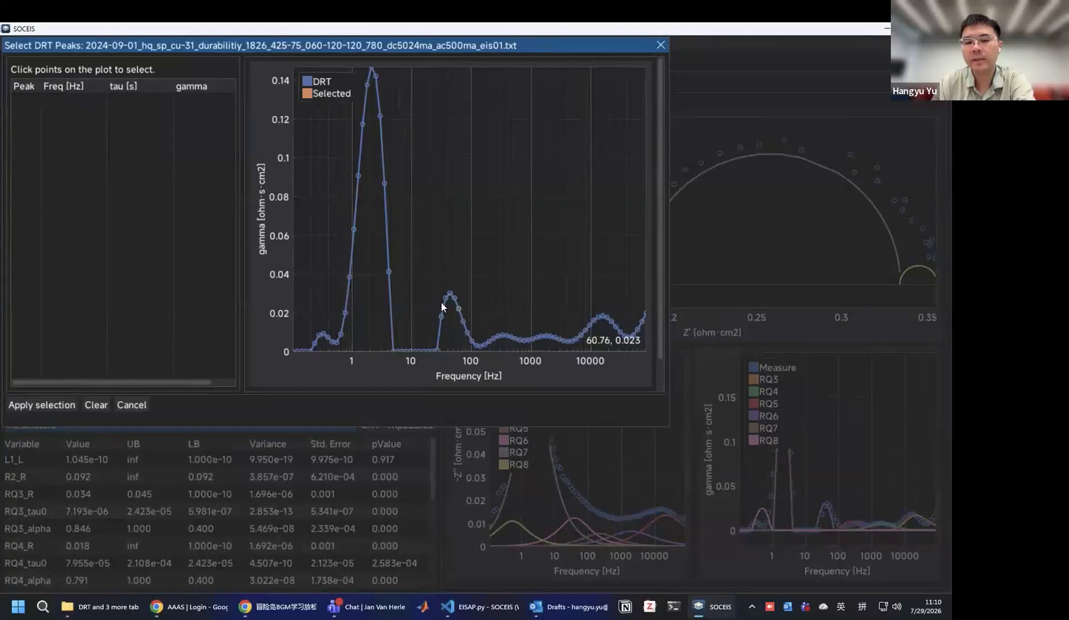
left_click(322, 331)
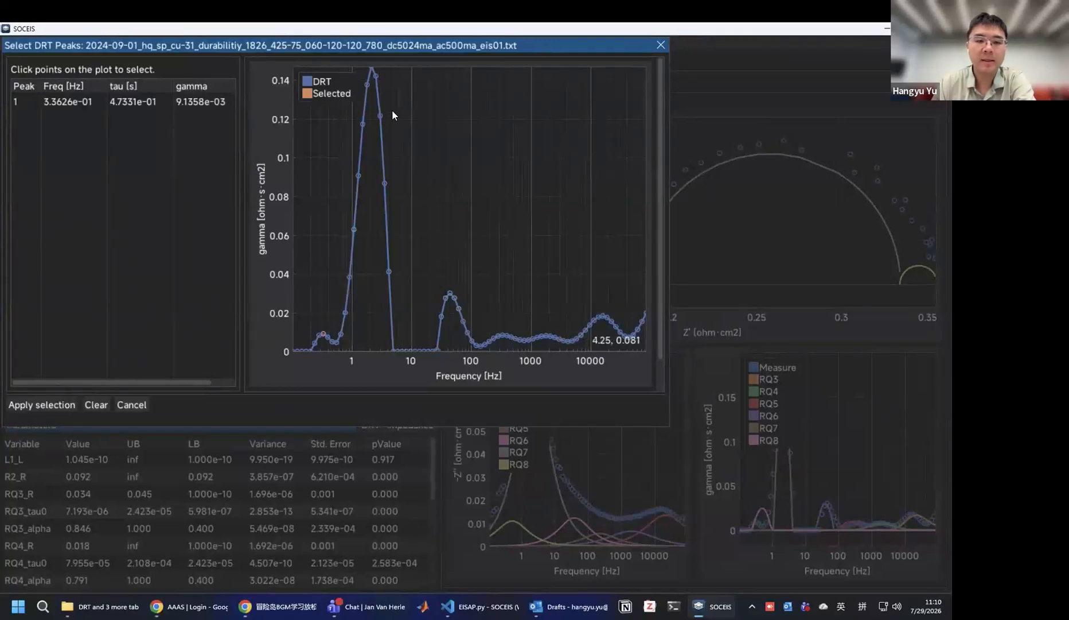
left_click(371, 70)
left_click(451, 292)
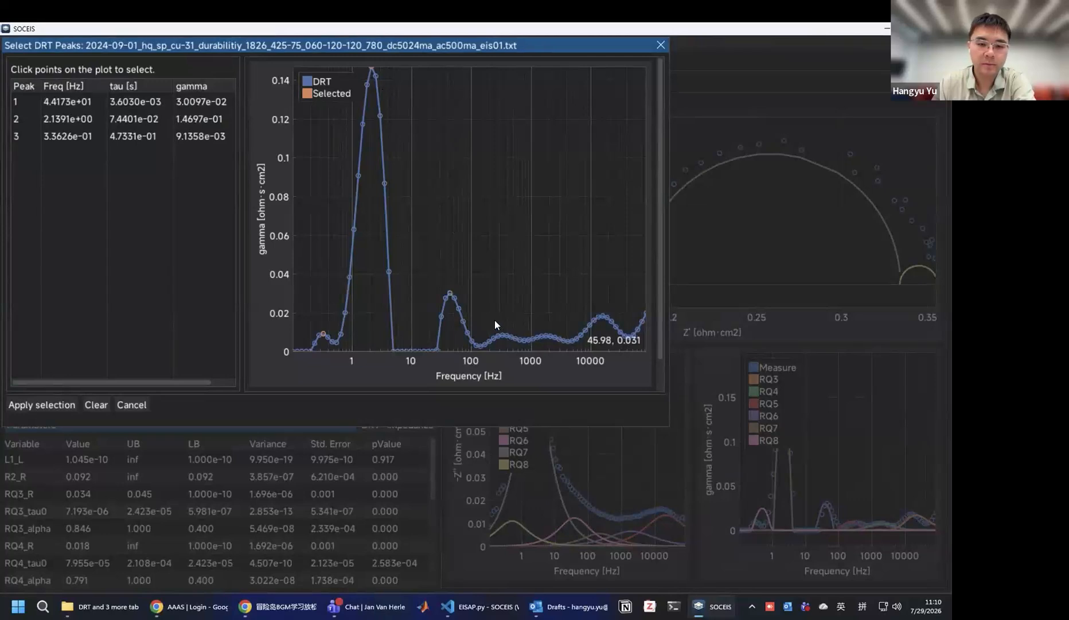
left_click(499, 335)
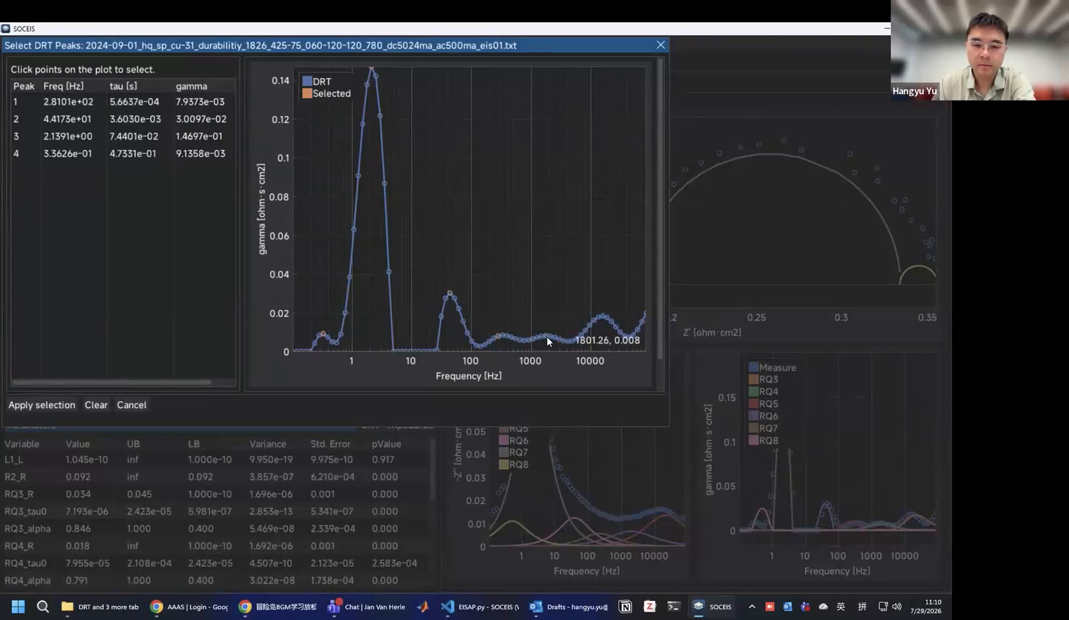
left_click(545, 336)
left_click(603, 315)
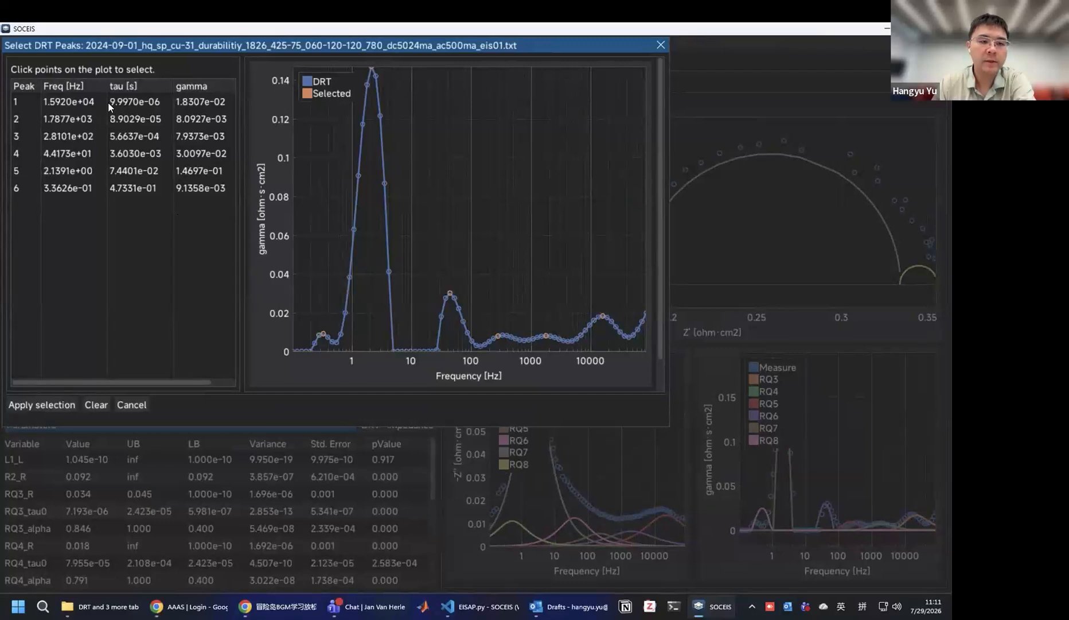
left_click(52, 405)
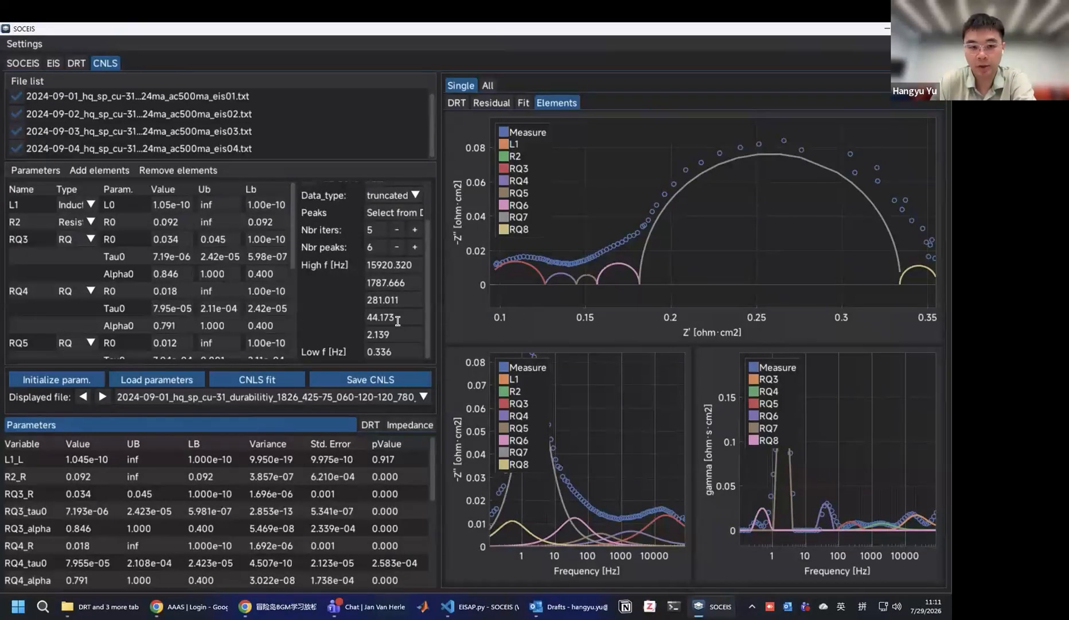
scroll(398, 321, "up", 2)
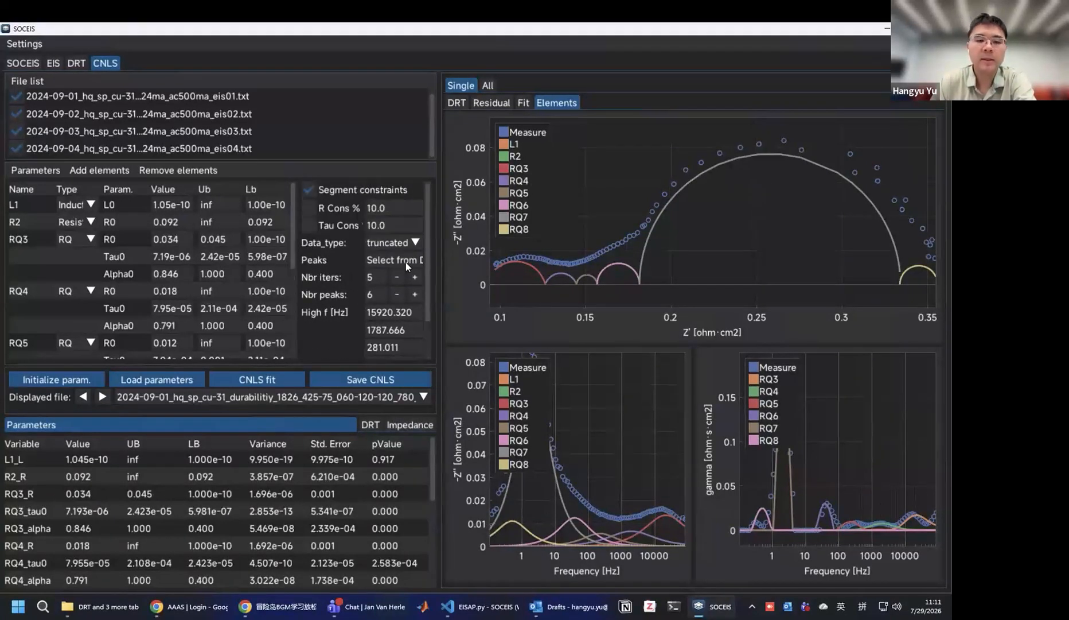
scroll(390, 302, "down", 2)
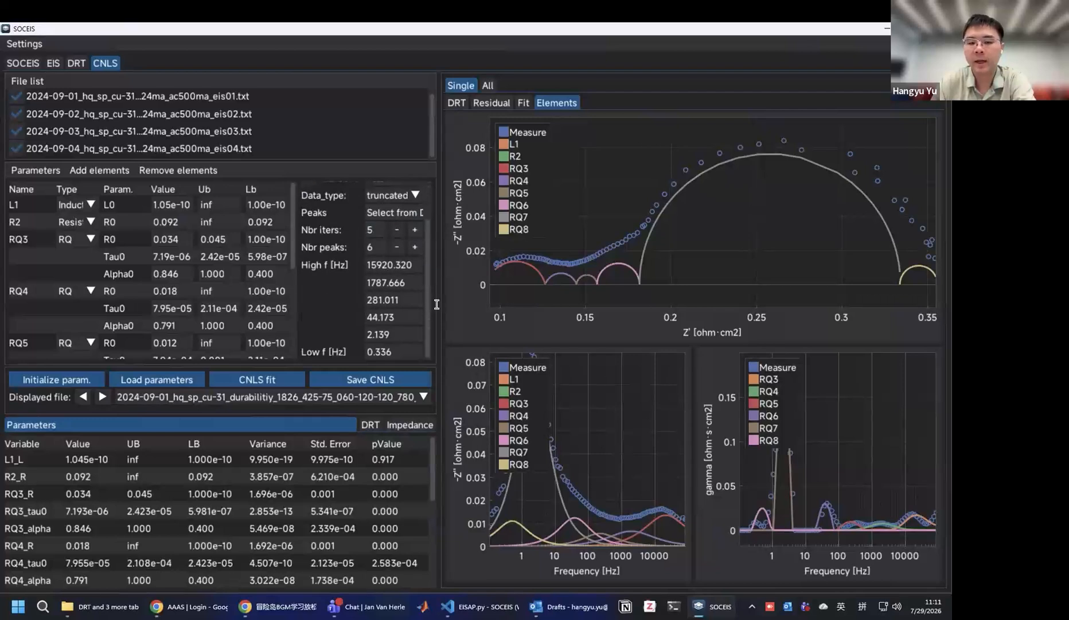
Show the single-file DRT plot and remove the RQ3 element from the equivalent circuit.
left_click(450, 103)
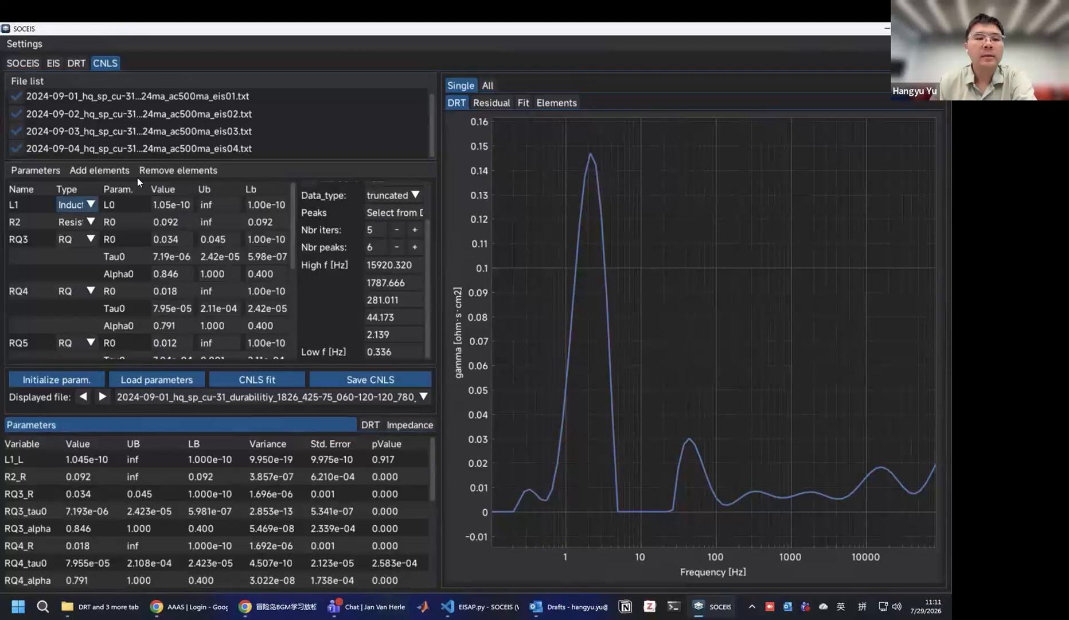
scroll(137, 296, "down", 3)
scroll(137, 296, "up", 3)
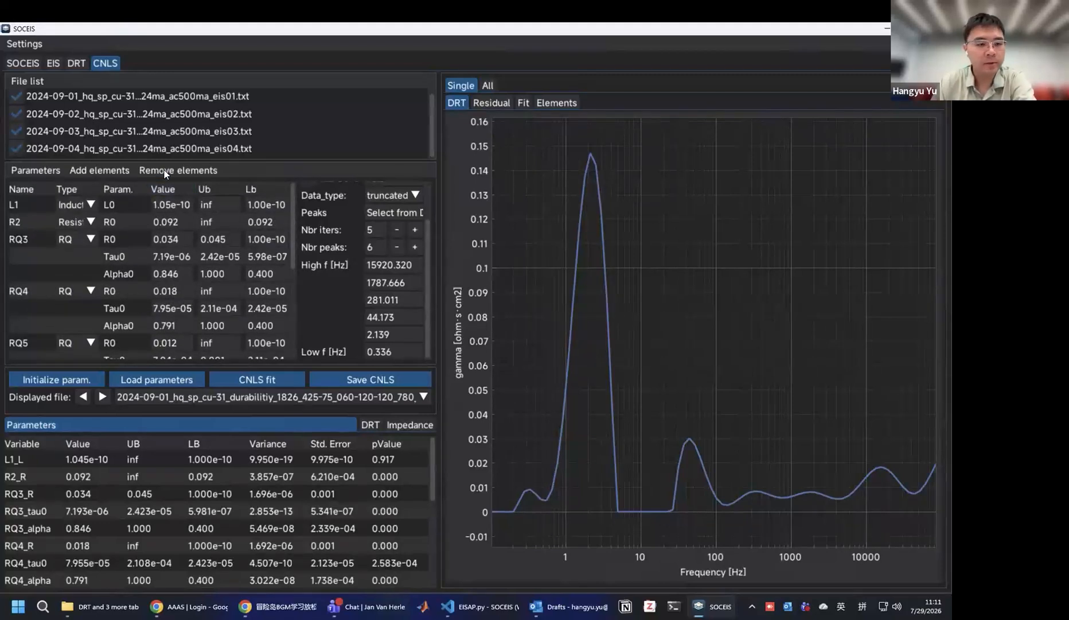
left_click(195, 170)
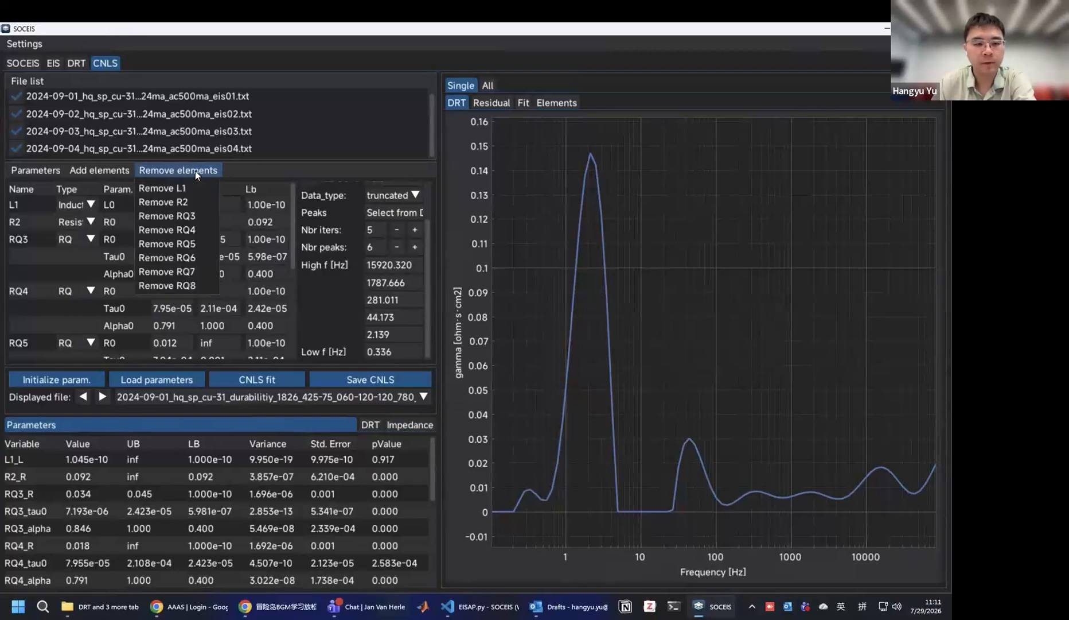
left_click(193, 217)
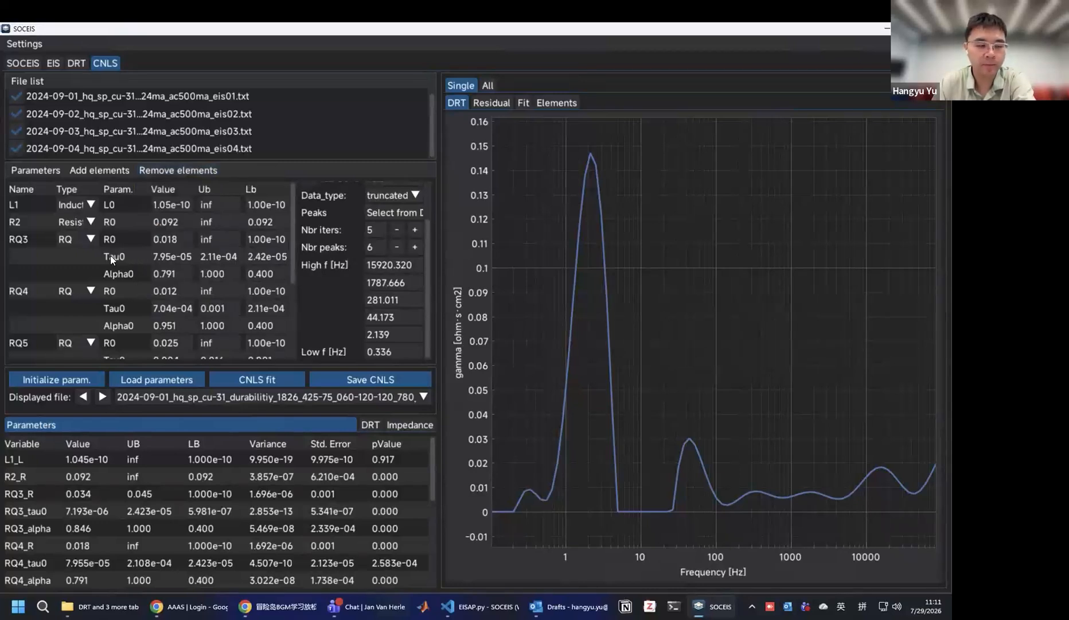
scroll(110, 256, "down", 4)
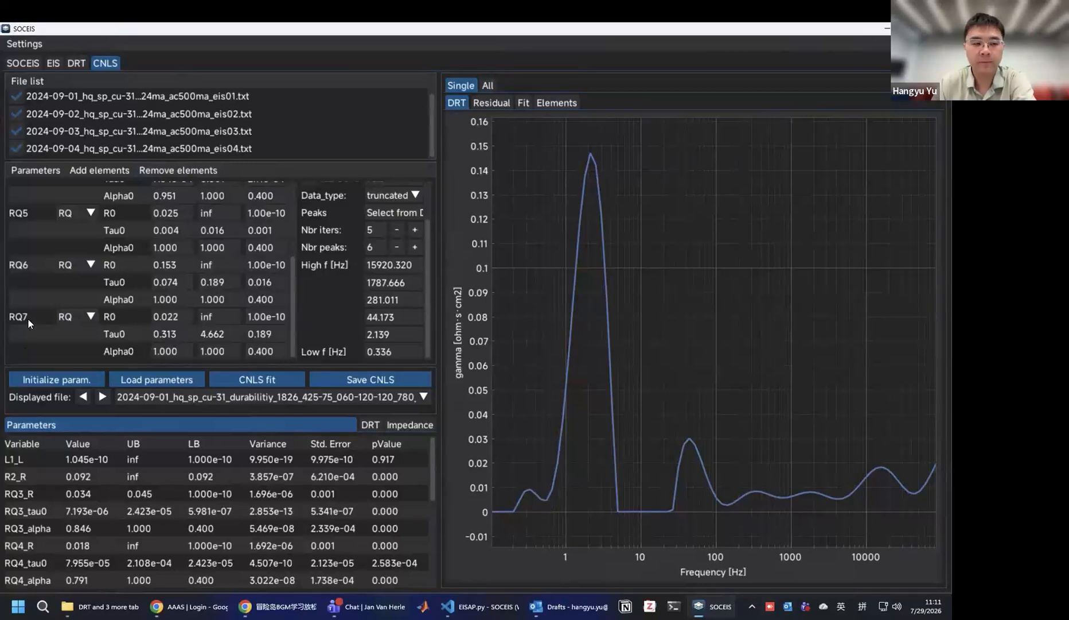
scroll(29, 319, "up", 4)
Add a new RQ element to the circuit, reinitialize the parameters and review the values through RQ8.
left_click(99, 171)
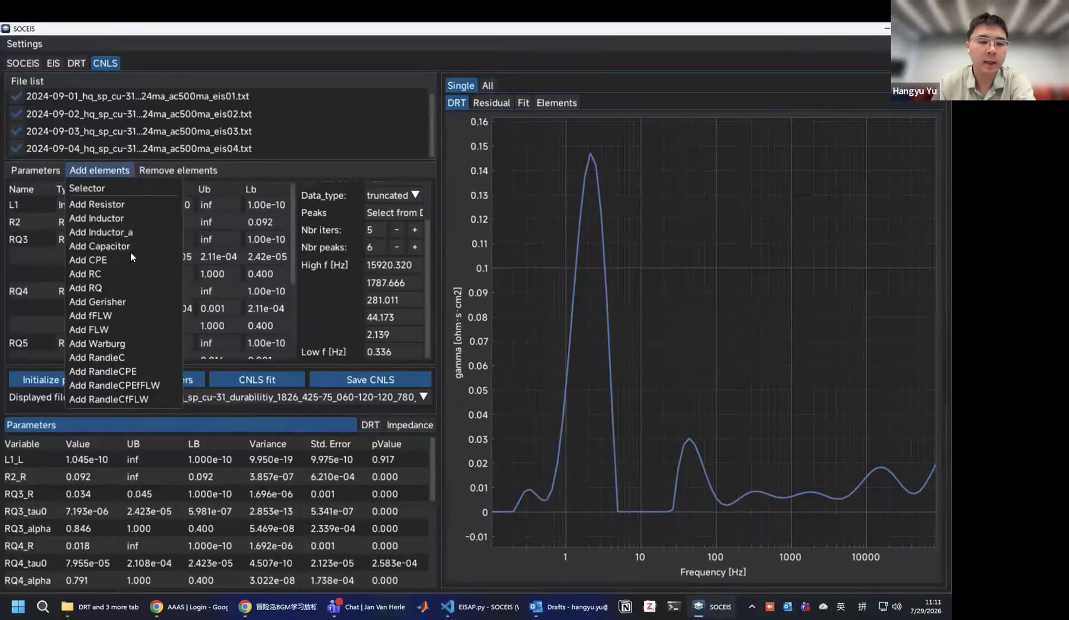
left_click(132, 288)
scroll(176, 296, "down", 5)
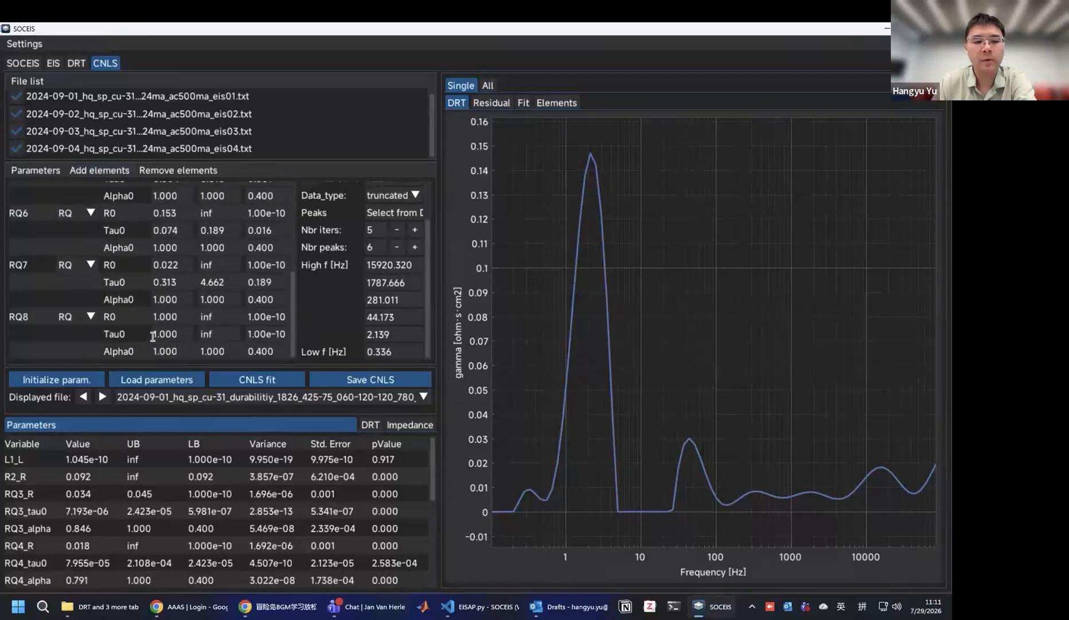
left_click(76, 378)
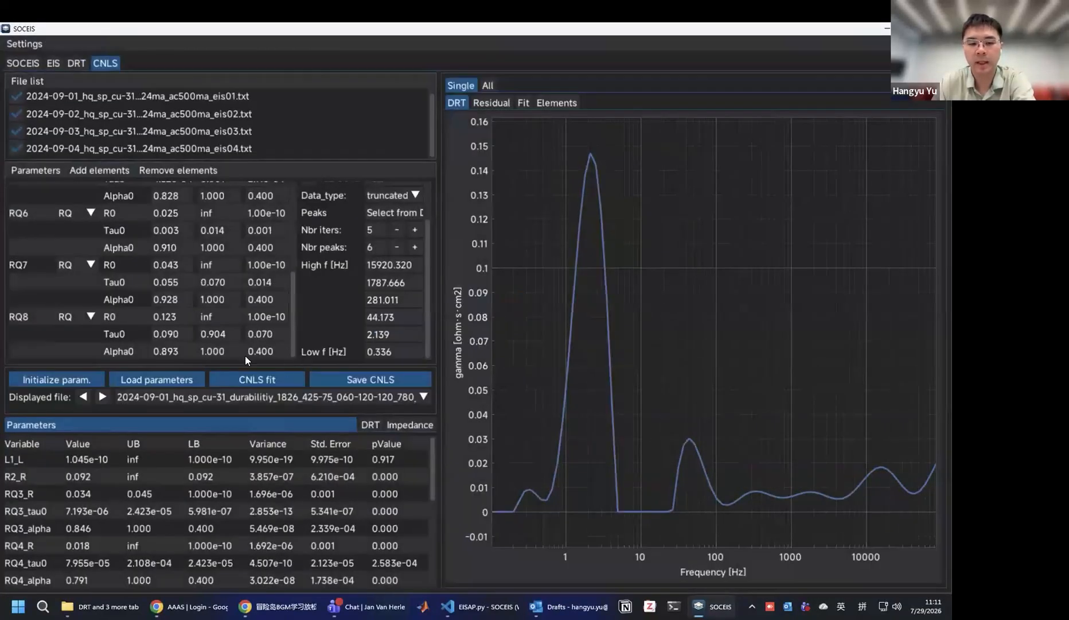
scroll(224, 344, "down", 5)
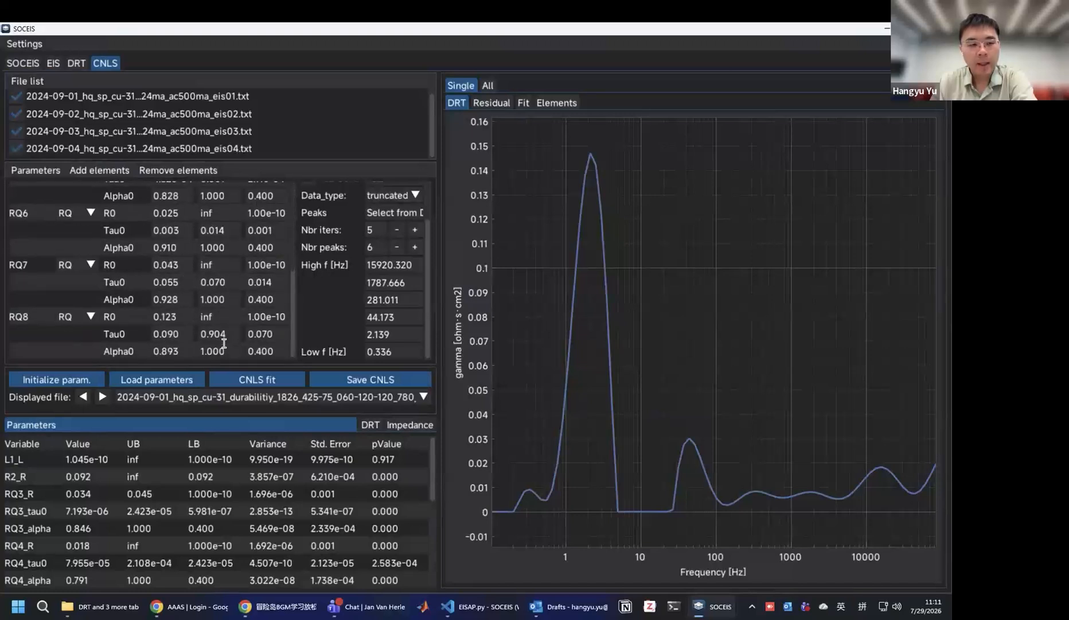
scroll(224, 343, "up", 4)
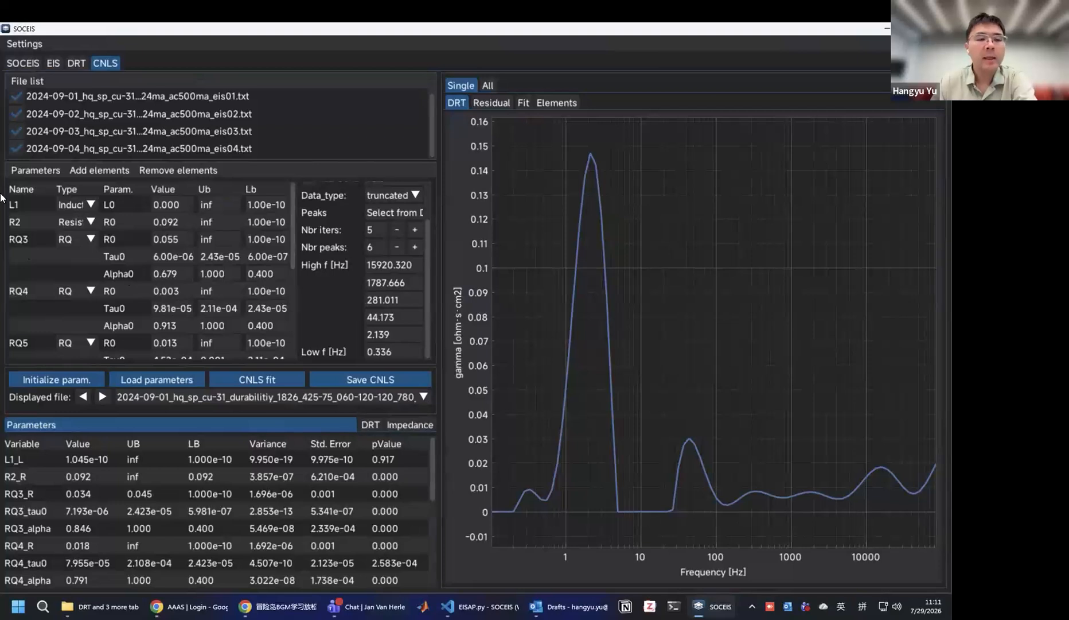
scroll(191, 246, "down", 3)
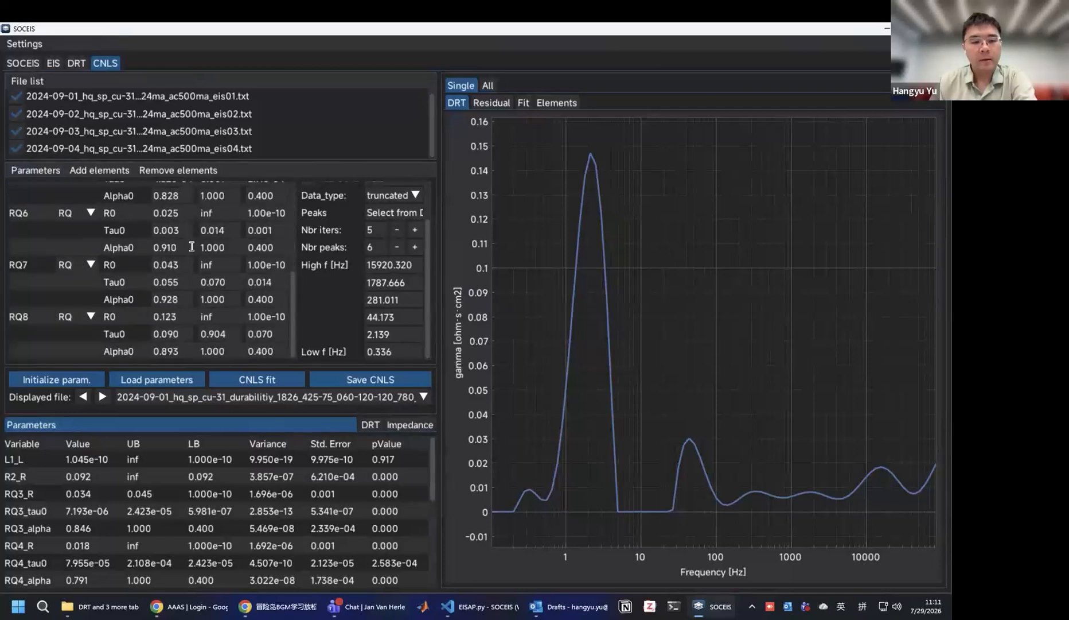
scroll(192, 247, "up", 3)
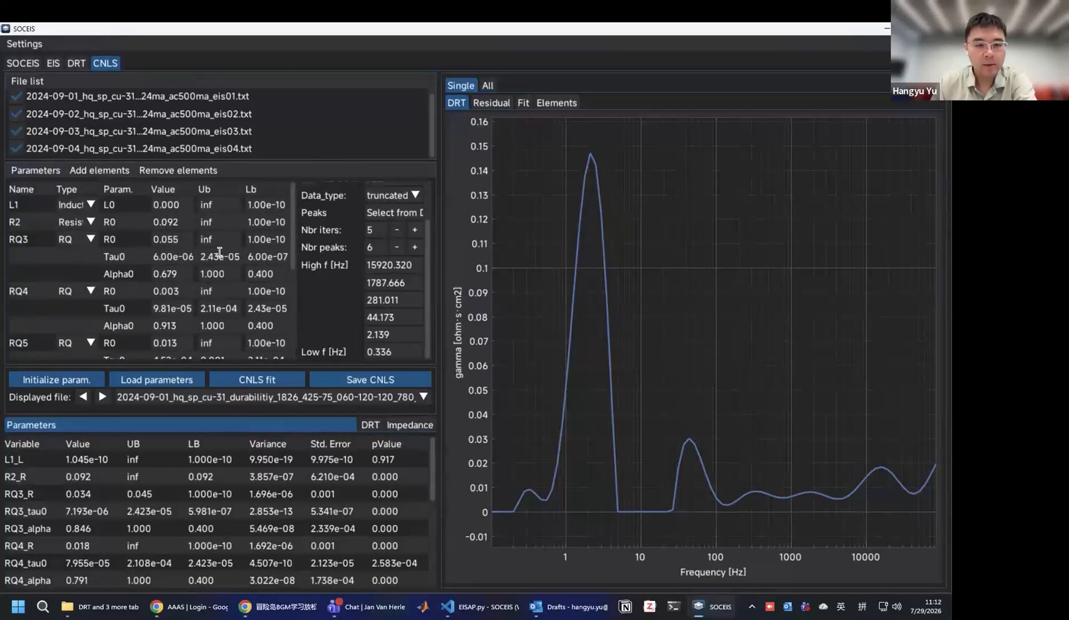
In the CNLS Selector, set the custom topology to L1 + R2 + RQ3 + RQ4 + RQ5 + RQ6 + (RQ7//RQ8).
left_click(106, 170)
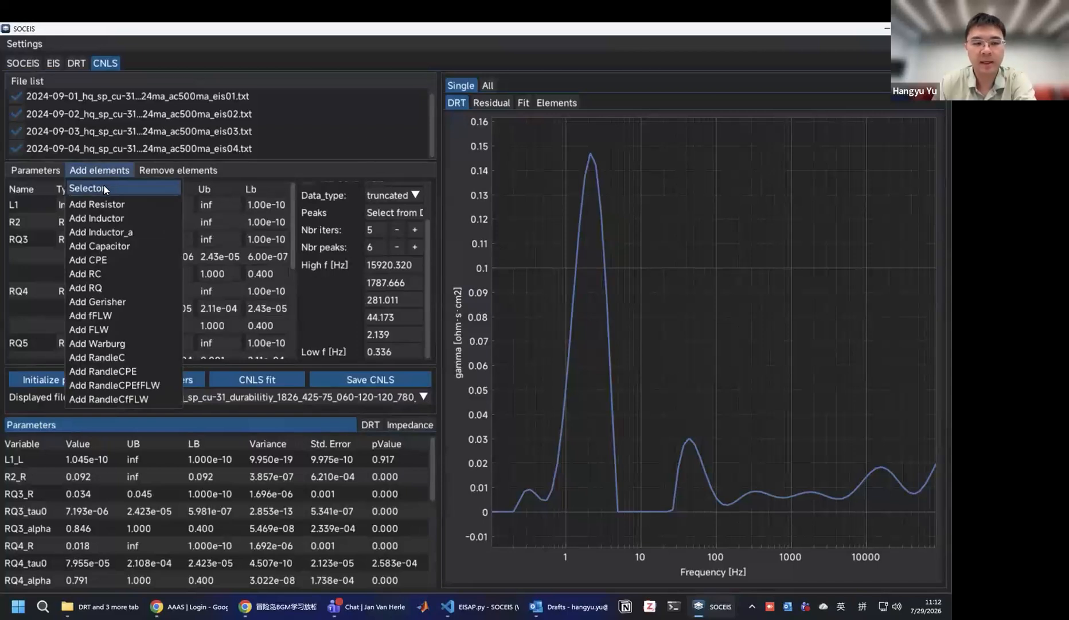
left_click(104, 186)
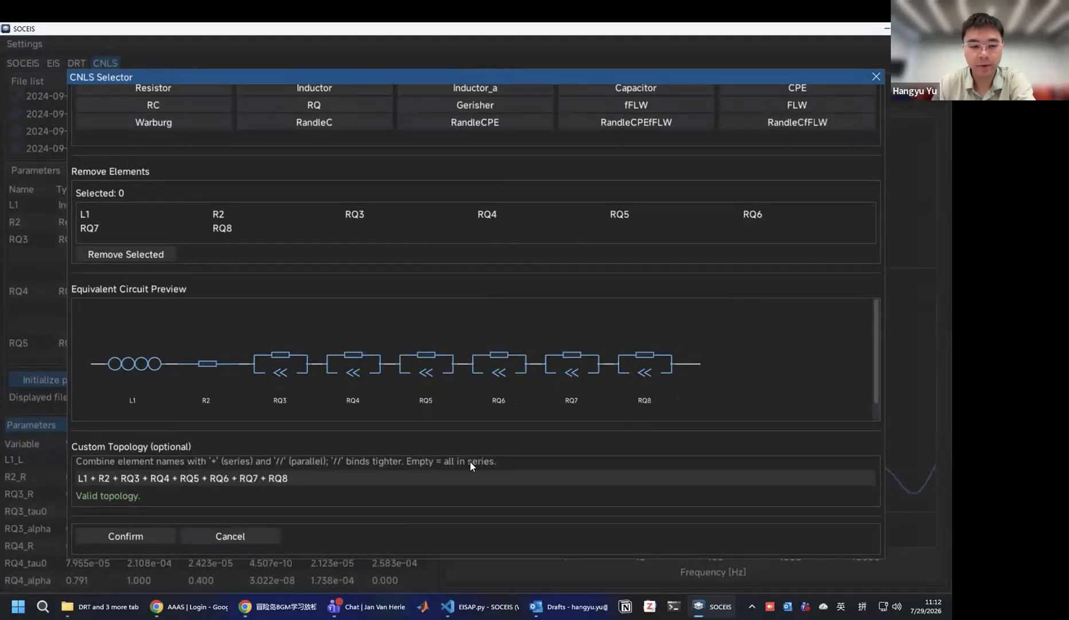
left_click(265, 480)
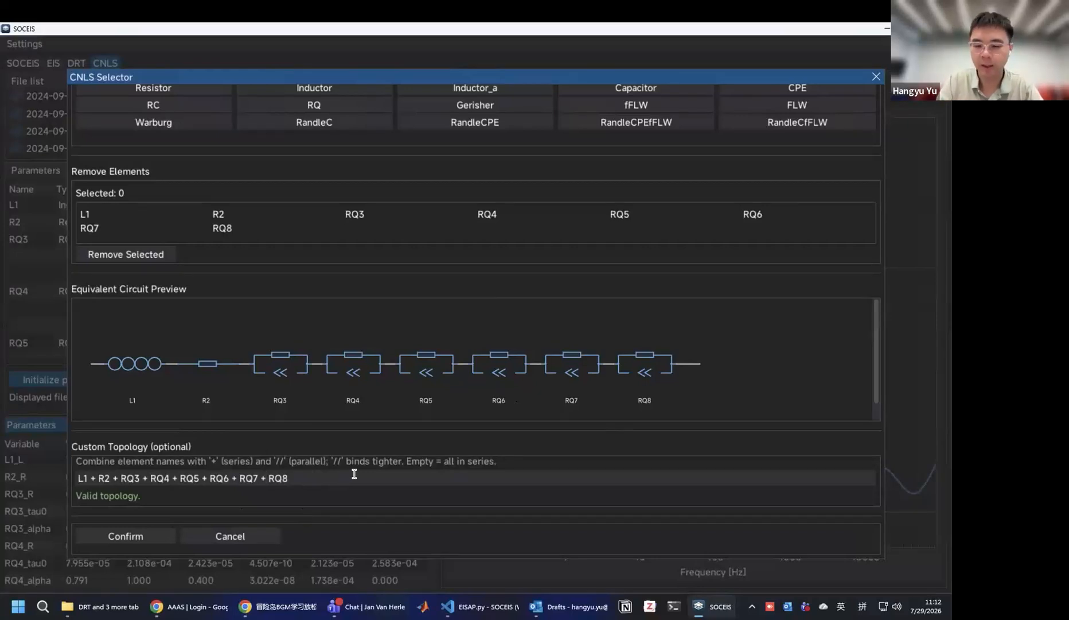
key("BackSpace")
key("Left")
key("Left")
key("Left")
key("Left")
type("(")
key("Right")
key("Right")
key("Right")
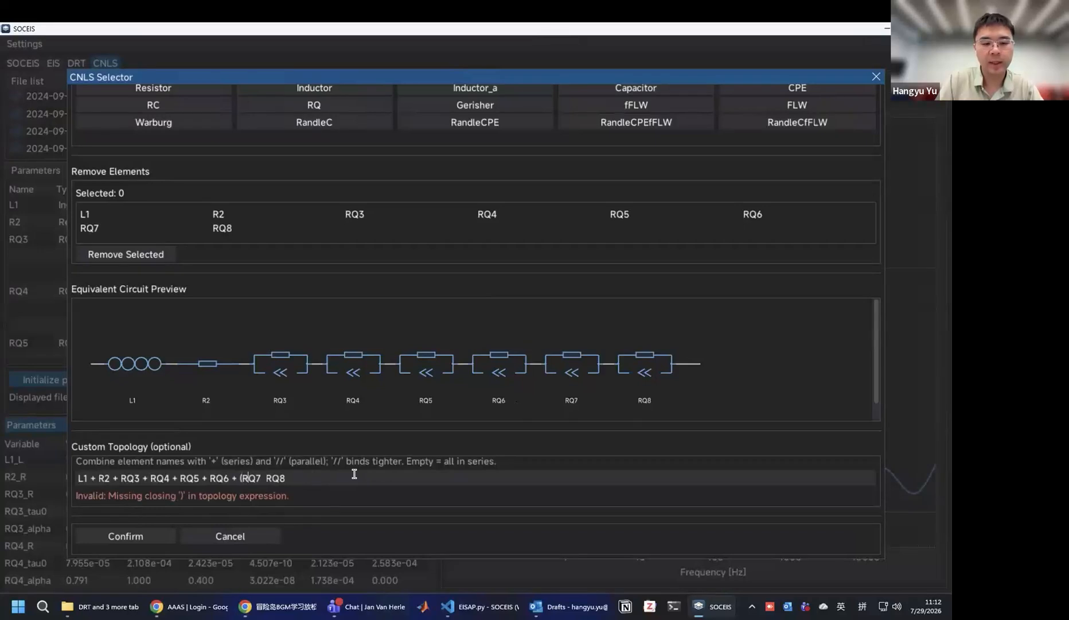
key("Delete")
type("//")
key("BackSpace")
key("End")
type(")")
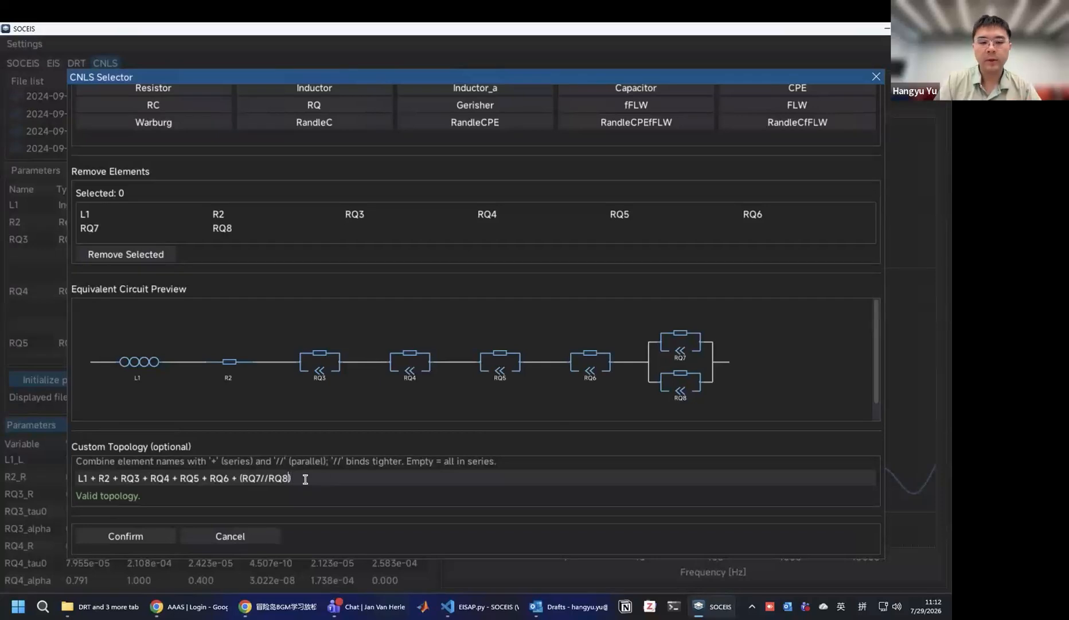
Enclose RQ6 and the parallel RQ7//RQ8 pair in outer parentheses, giving (RQ6 + (RQ7//RQ8)) in the custom topology.
key("Left")
key("Left")
key("Left")
key("Left")
key("Left")
key("Left")
key("Left")
key("Left")
key("Left")
key("Left")
key("Left")
key("Left")
key("Left")
key("Left")
key("Left")
key("Left")
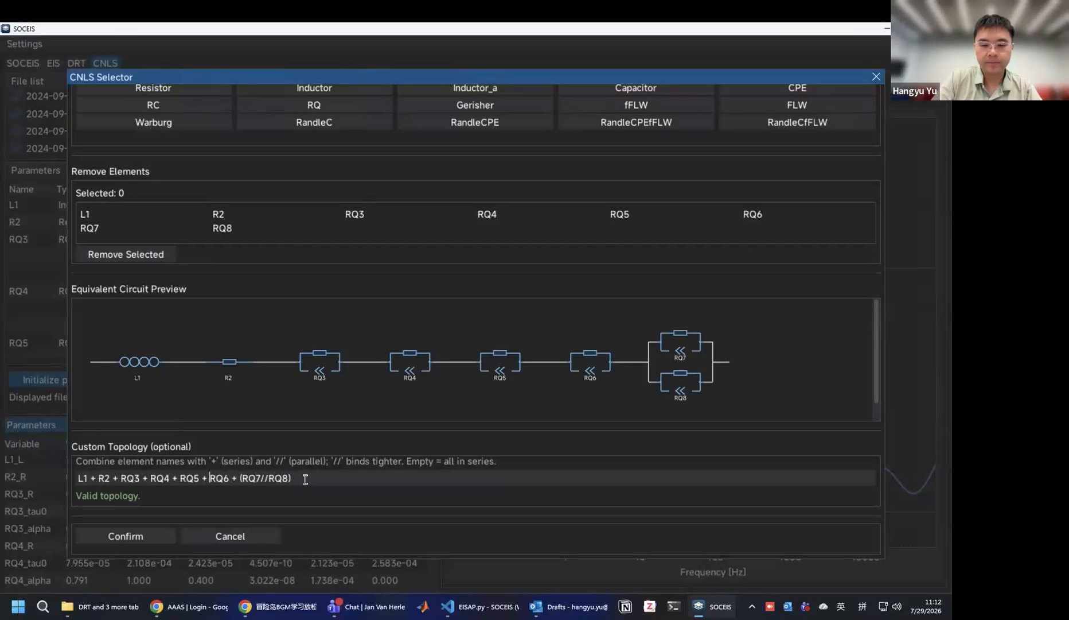
type("(")
key("End")
type(")")
Regroup the custom topology so RQ6 and RQ7 in series are parallel to RQ8, ending in ((RQ6 + RQ7)//RQ8), and confirm it.
left_click(239, 478)
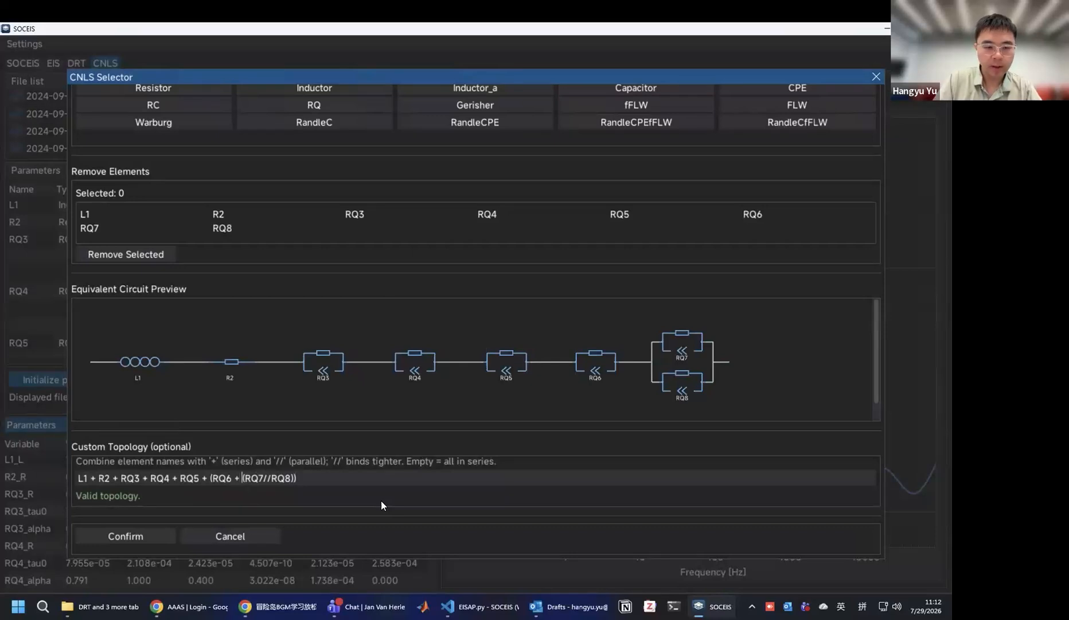
key("Delete")
key("Right")
key("Right")
key("Right")
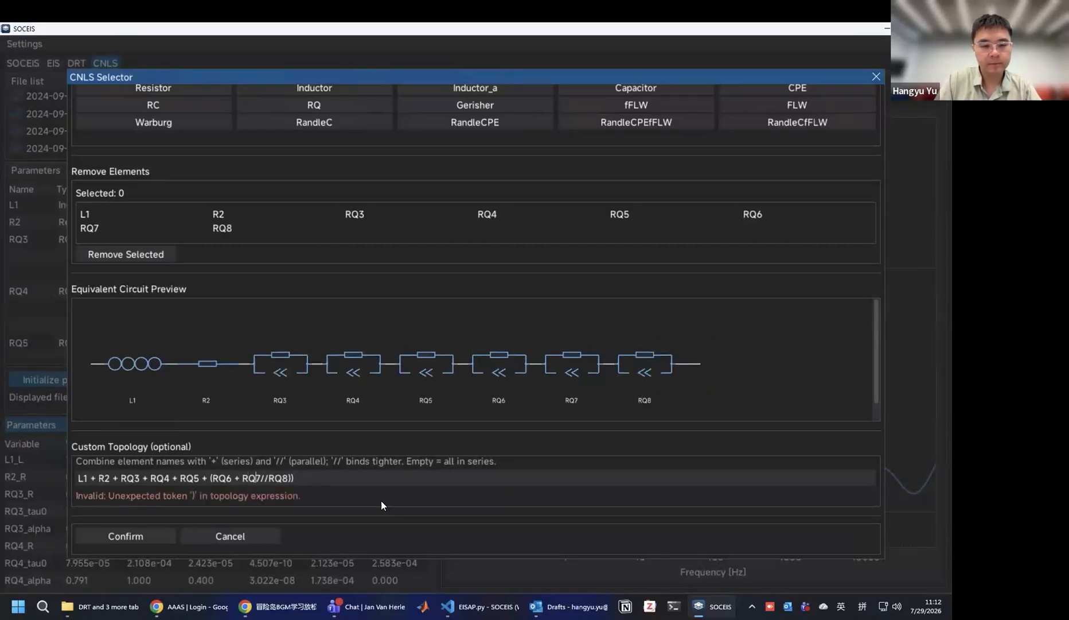
type(")")
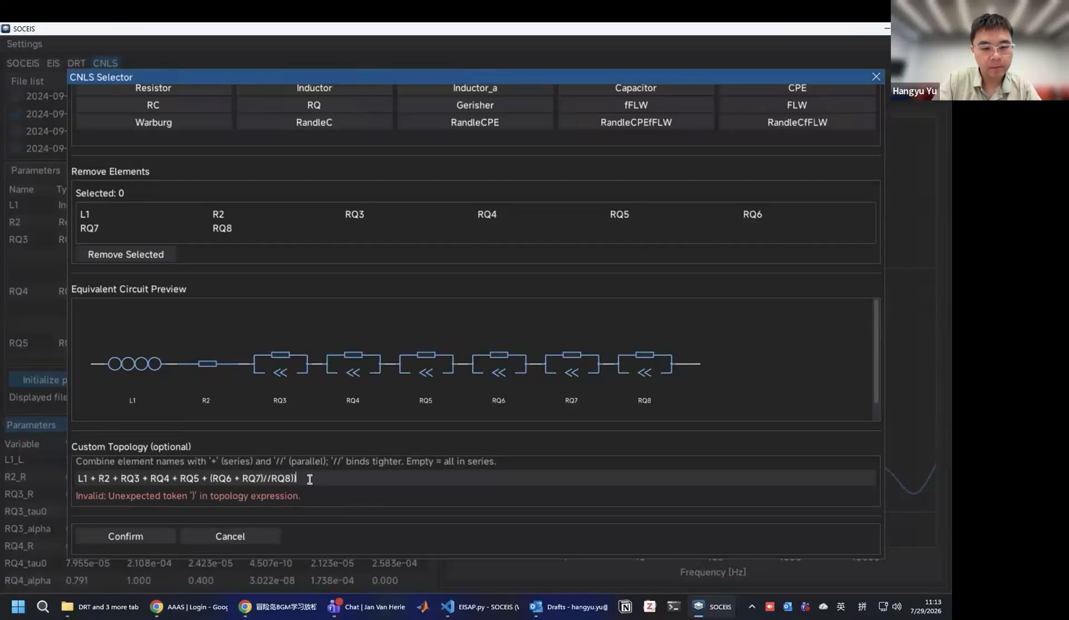
left_click(210, 479)
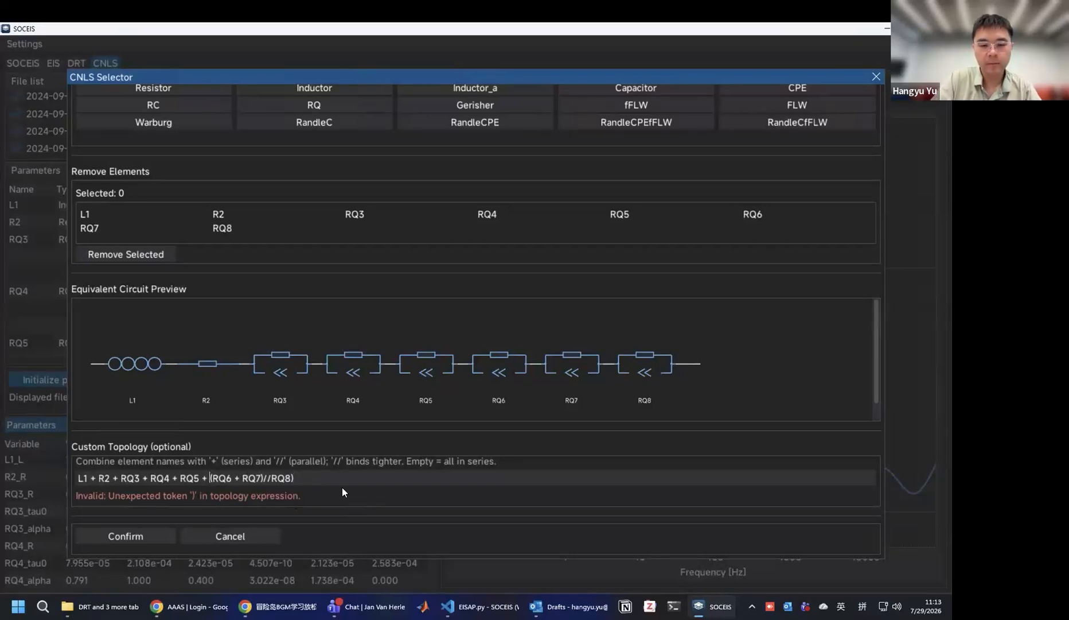
type("(")
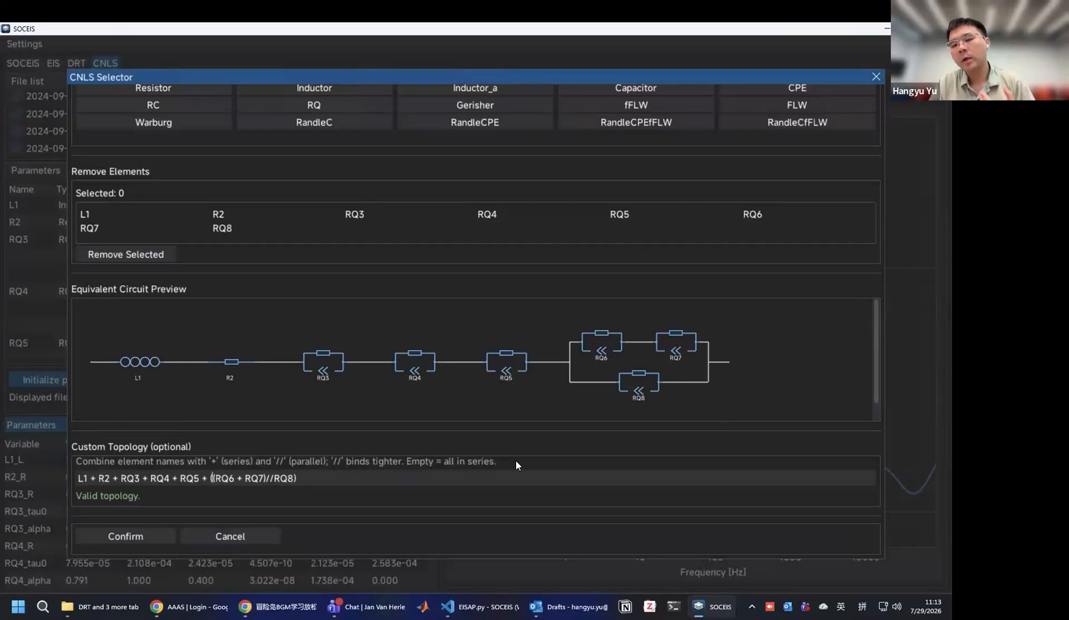
scroll(515, 462, "up", 1)
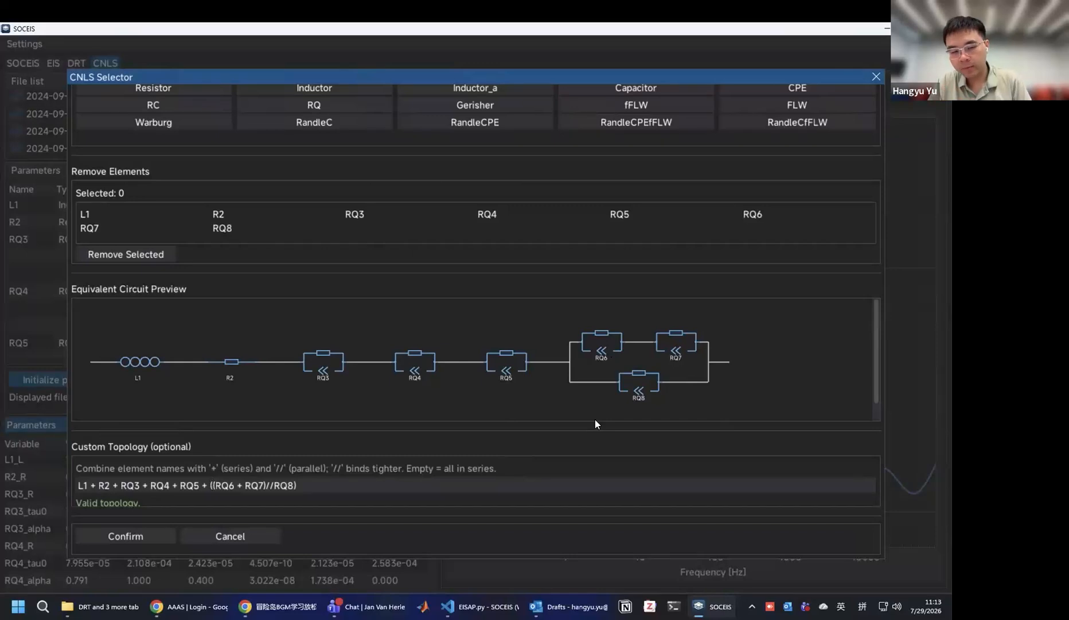
scroll(627, 362, "down", 1)
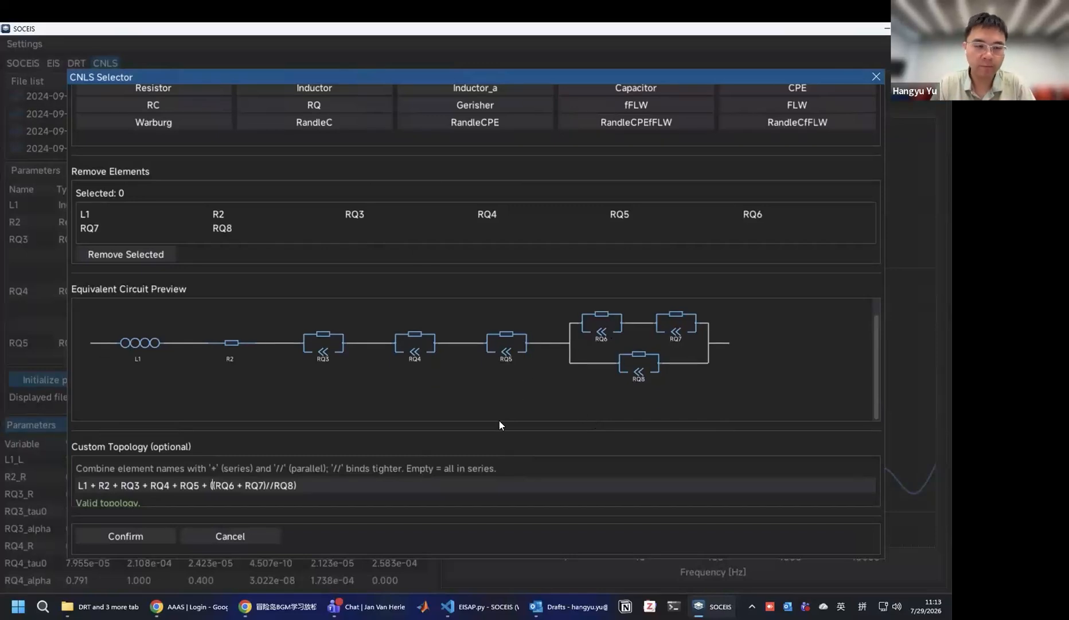
scroll(499, 420, "up", 1)
scroll(863, 268, "up", 1)
scroll(862, 268, "down", 1)
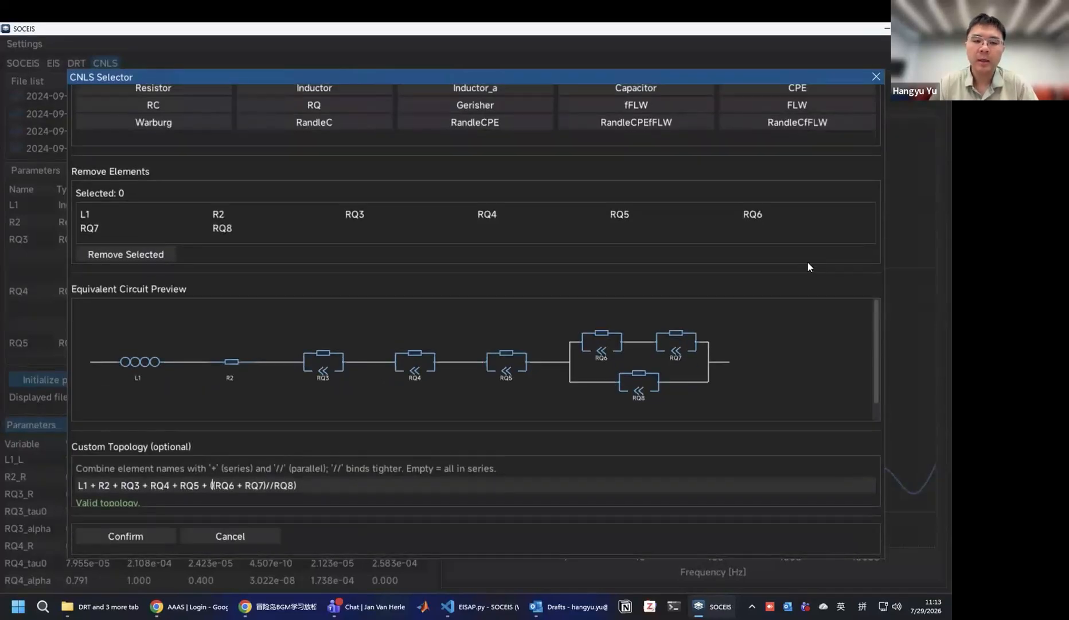
scroll(861, 276, "up", 1)
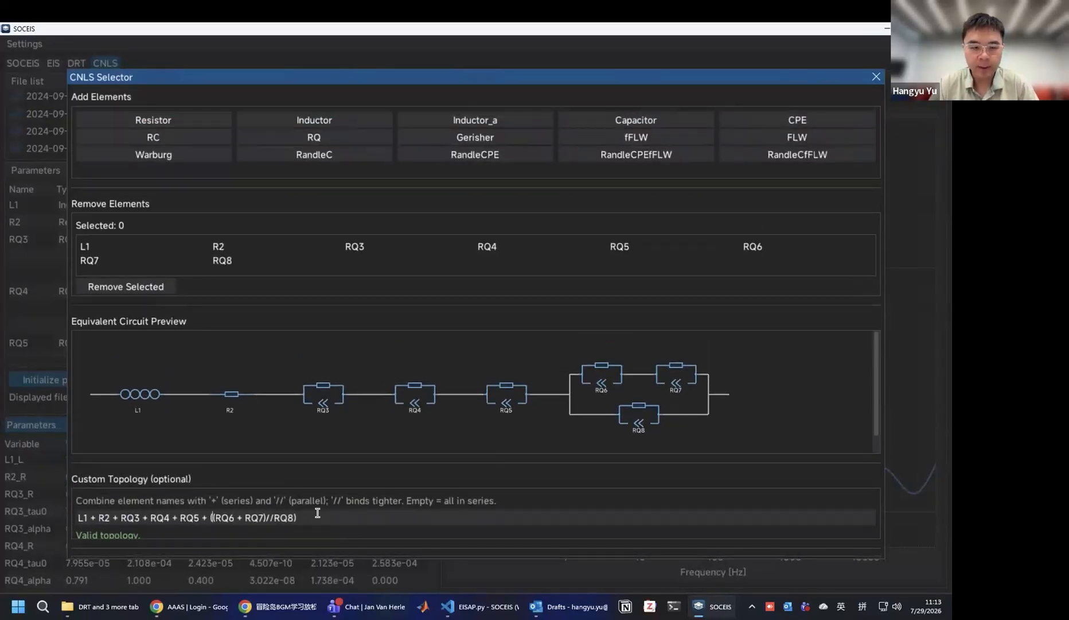
scroll(338, 487, "down", 1)
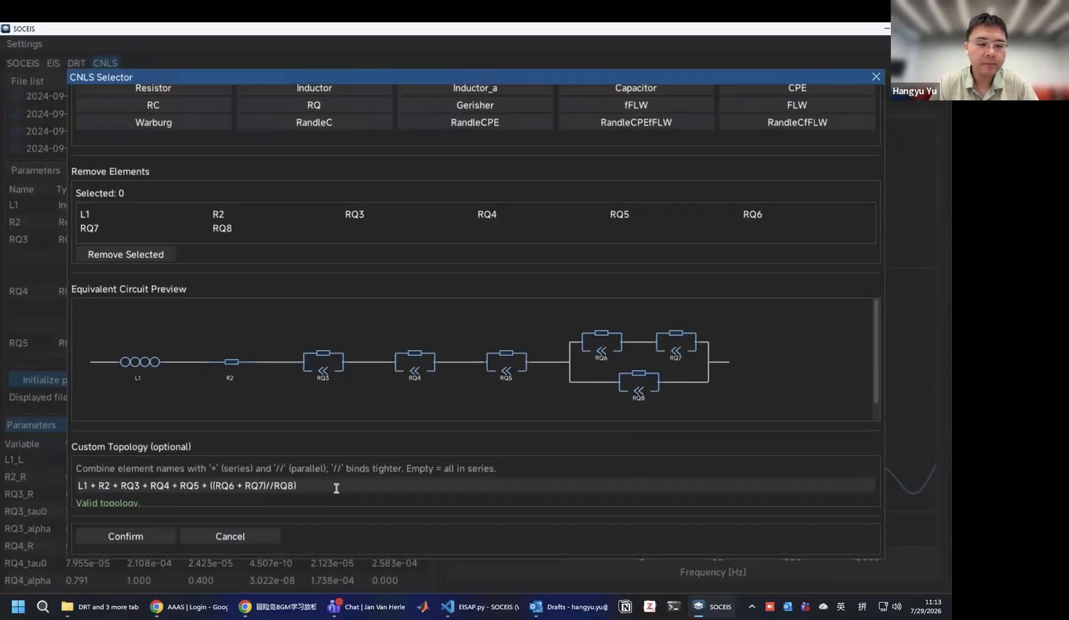
left_click(147, 538)
Review the RQ elements' parameter values and bounds, and check the circuit preview in the CNLS Selector, closing it without changes.
scroll(197, 238, "down", 1)
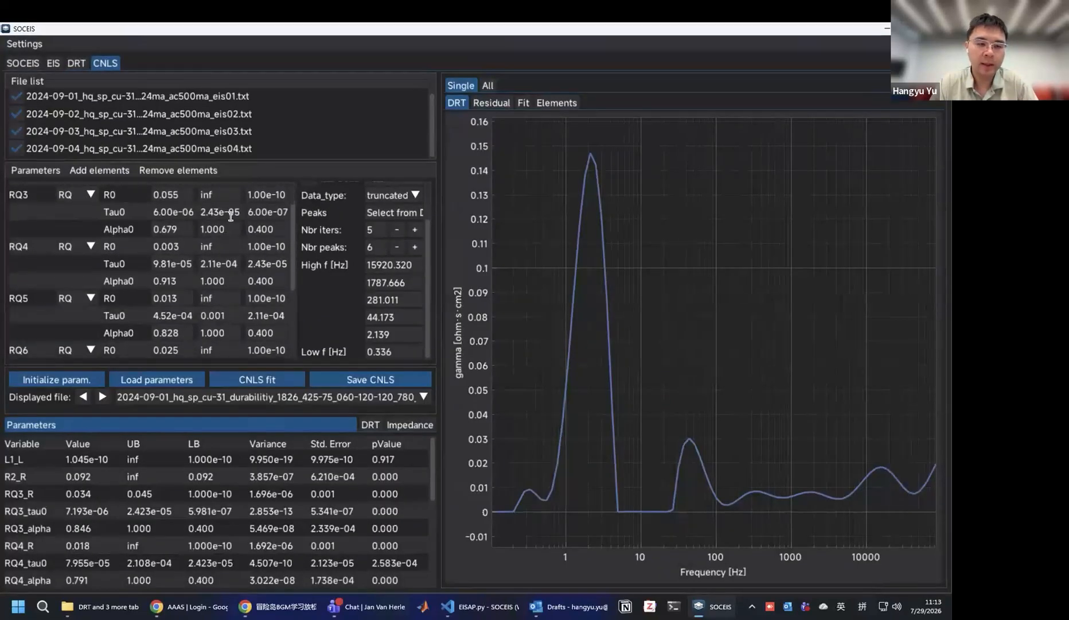
scroll(195, 220, "up", 1)
scroll(194, 220, "down", 6)
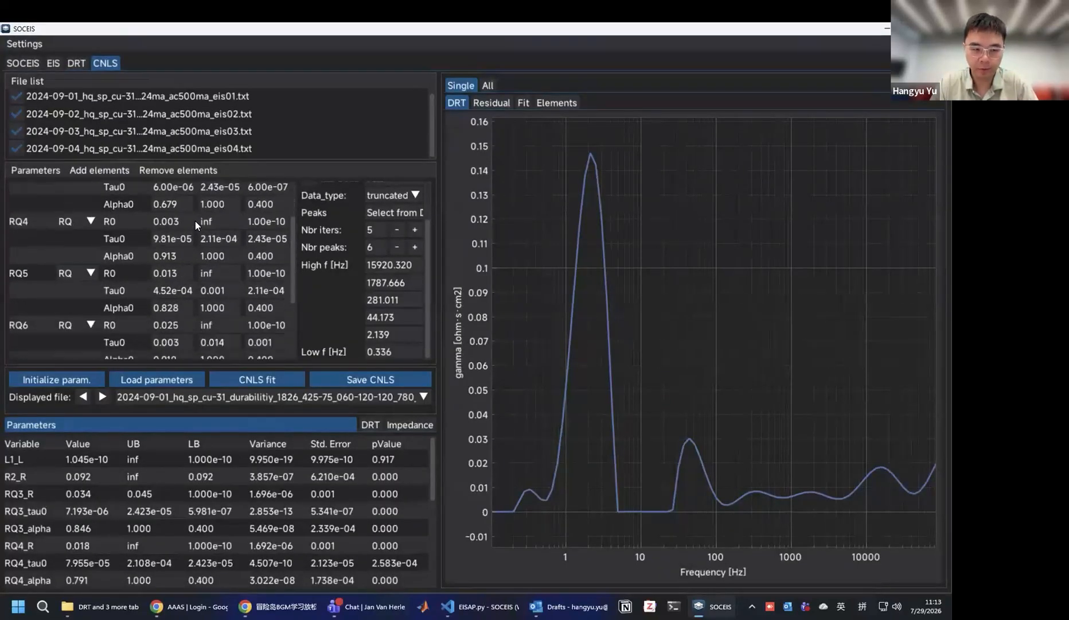
scroll(192, 217, "up", 6)
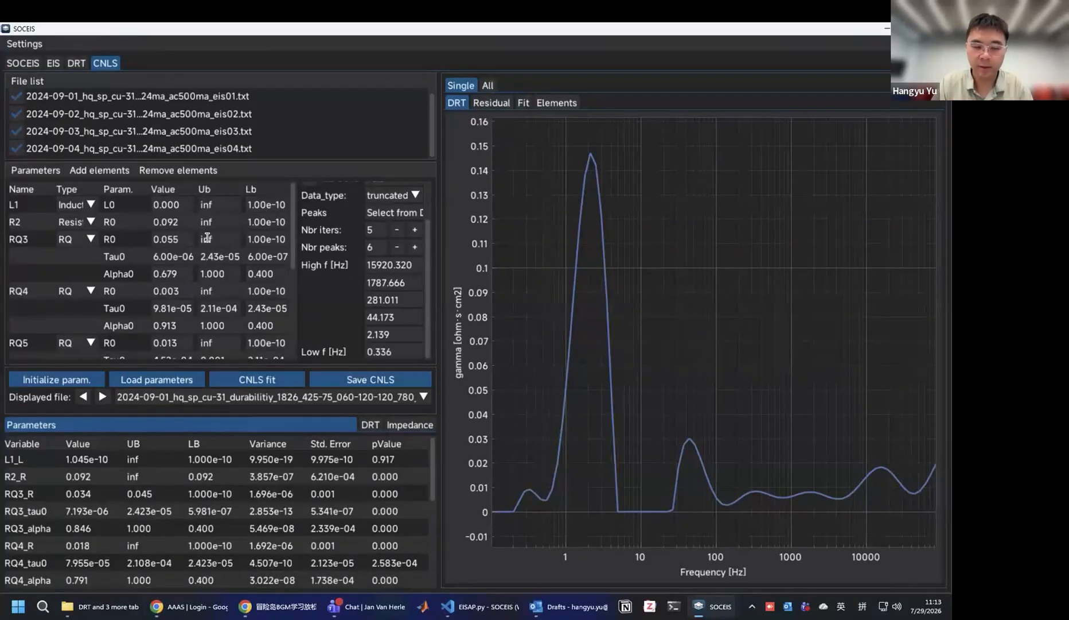
double_click(223, 275)
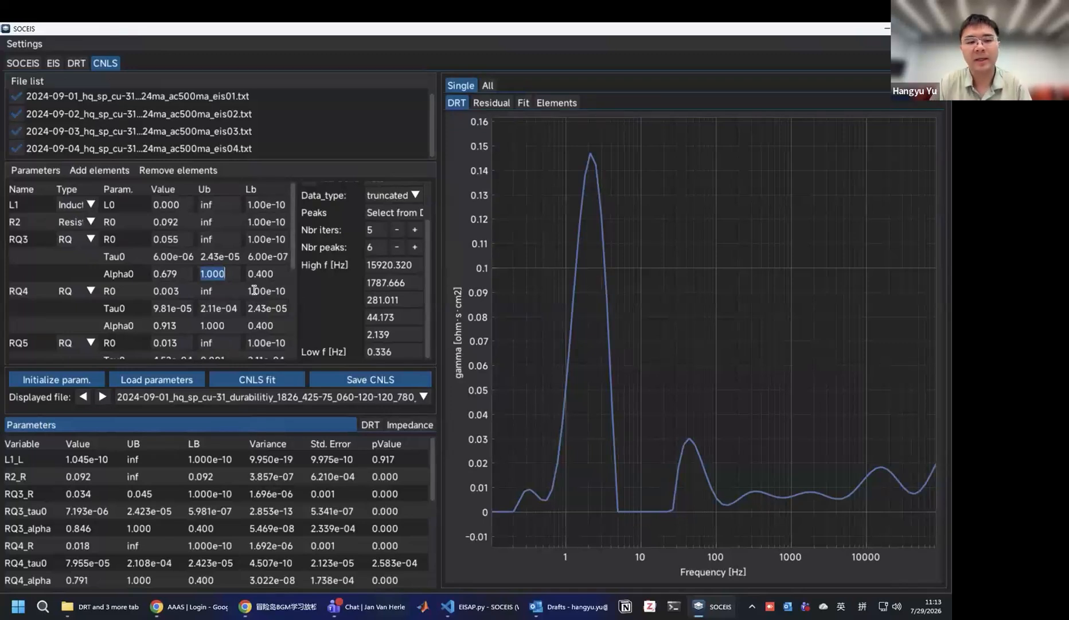
left_click(98, 172)
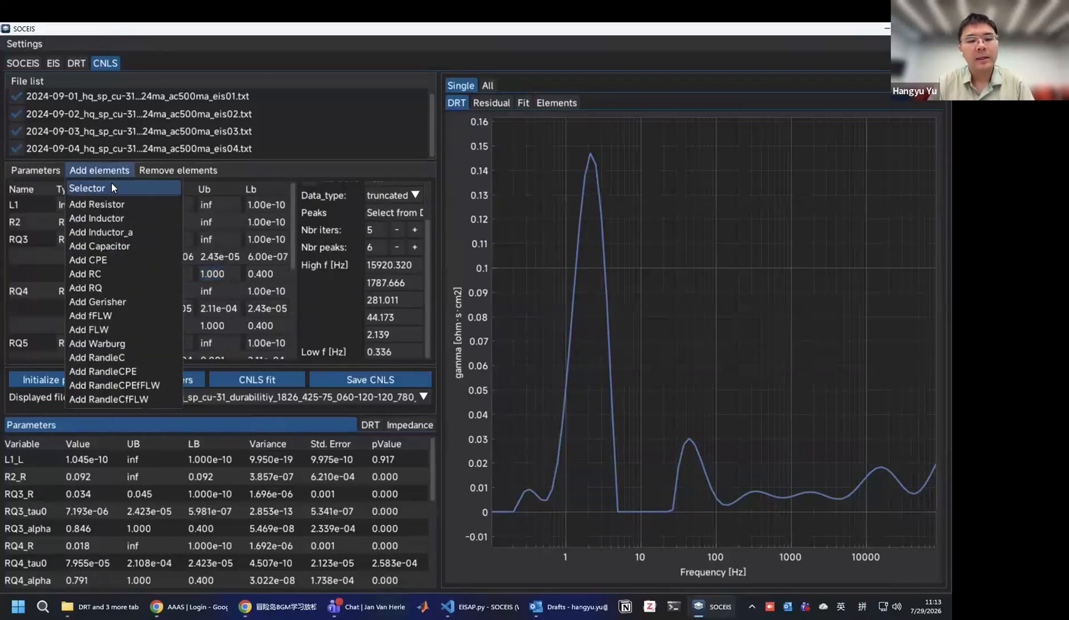
left_click(113, 188)
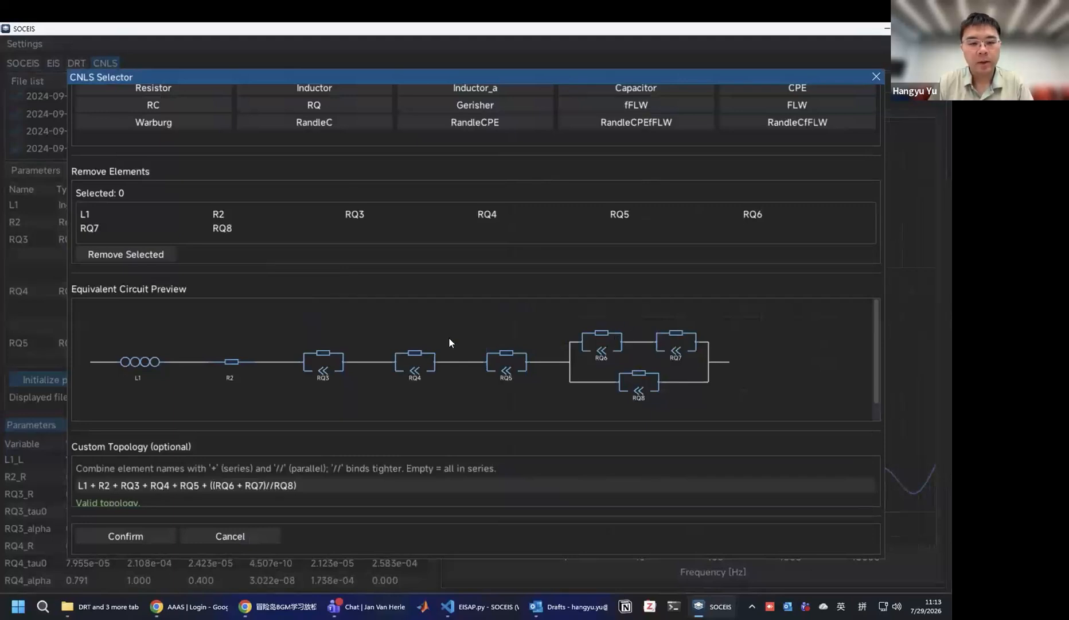
left_click(252, 535)
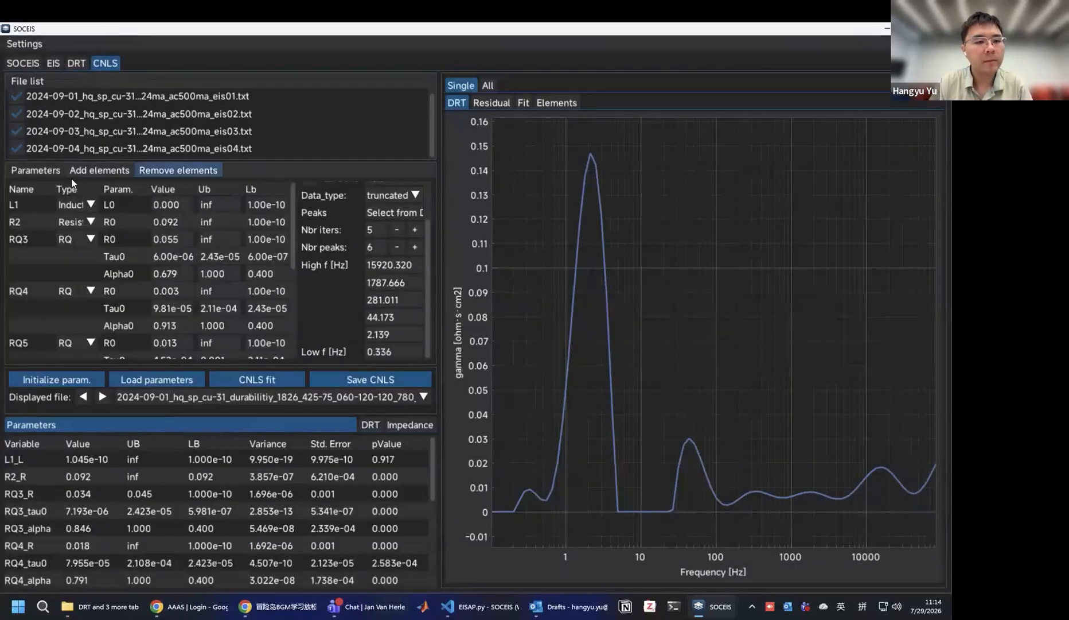
Edit the custom topology in the CNLS Selector so RQ6, RQ7 and RQ8 are all in series without parentheses, and confirm it.
left_click(93, 171)
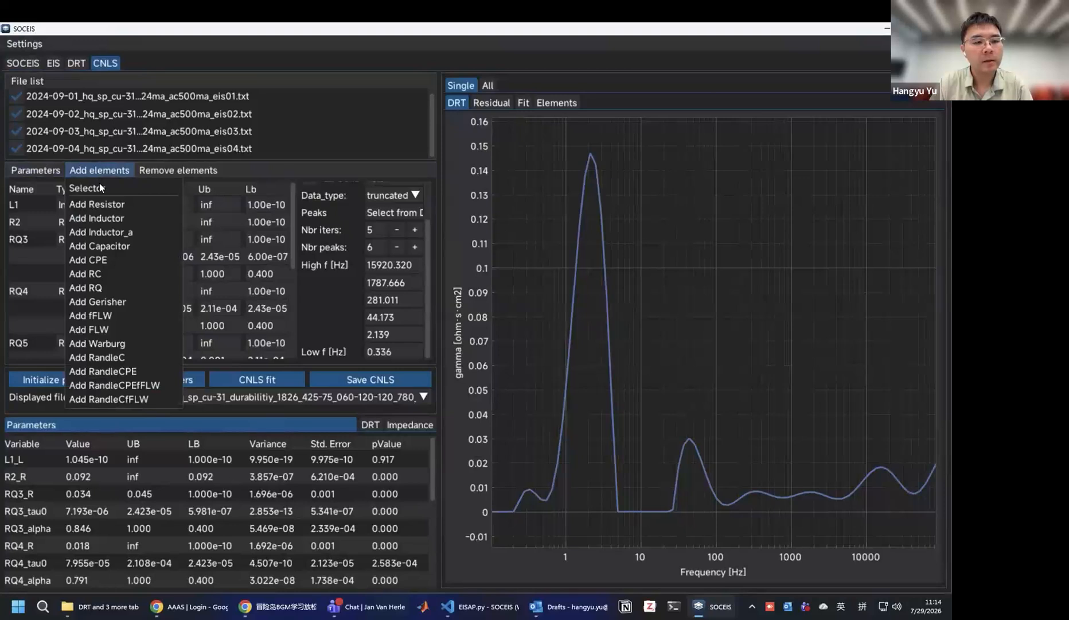
left_click(100, 187)
left_click(320, 483)
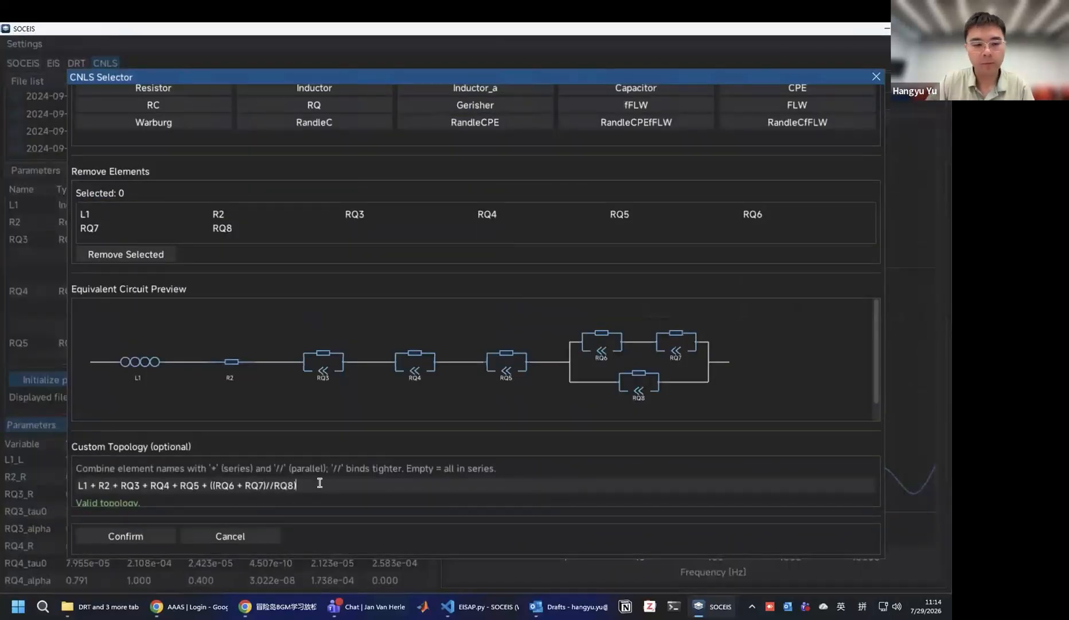
key("BackSpace")
key("BackSpace")
key("Left")
key("Left")
key("Left")
key("Right")
key("Right")
key("Right")
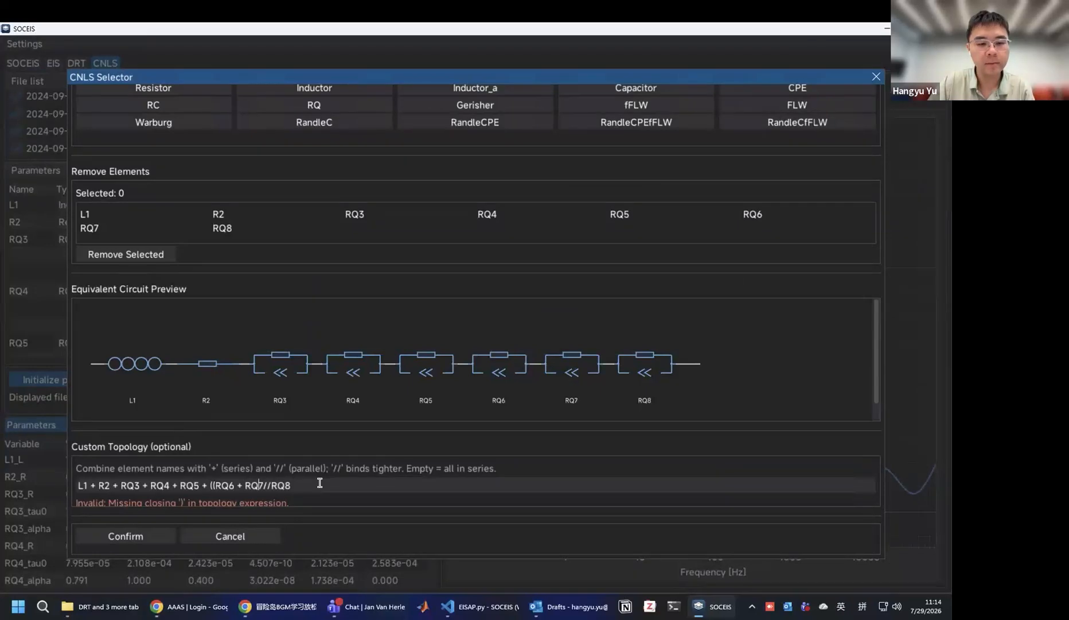
key("Delete")
key("Delete")
type("+")
left_click(217, 483)
key("BackSpace")
key("BackSpace")
left_click(125, 535)
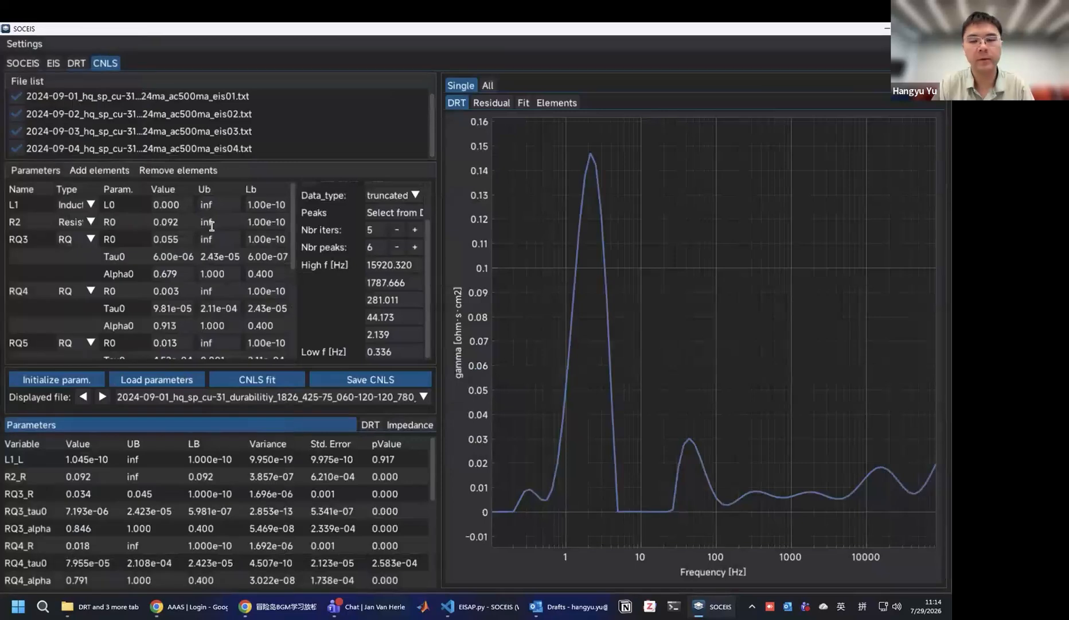
Reinitialize the parameters and run the CNLS fit for the four selected files, with the all-files R2 resistance plot displayed.
scroll(134, 333, "down", 5)
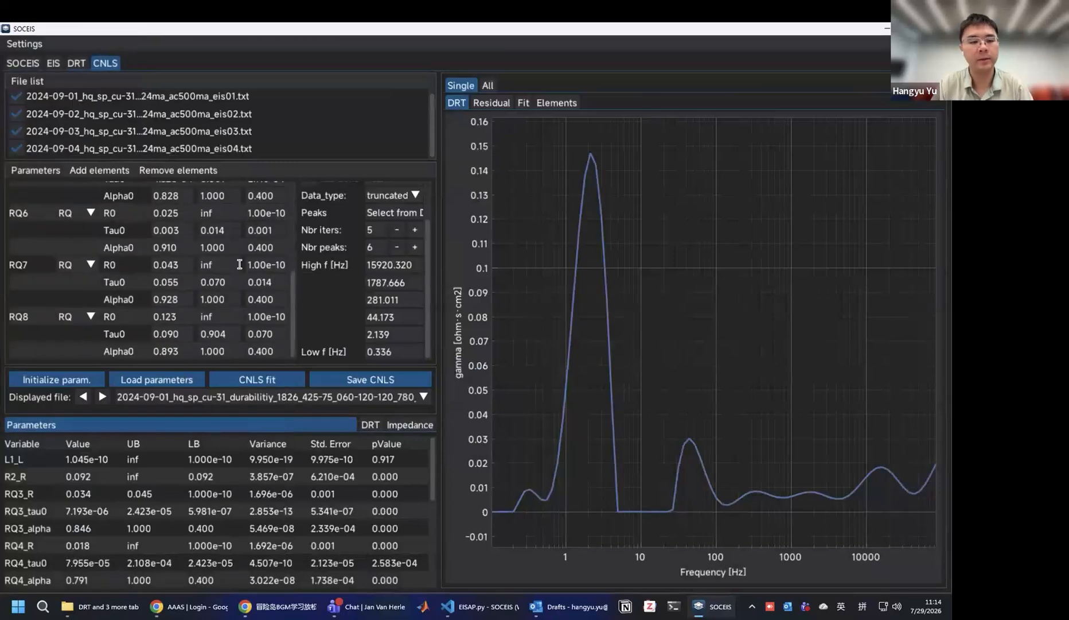
left_click(73, 378)
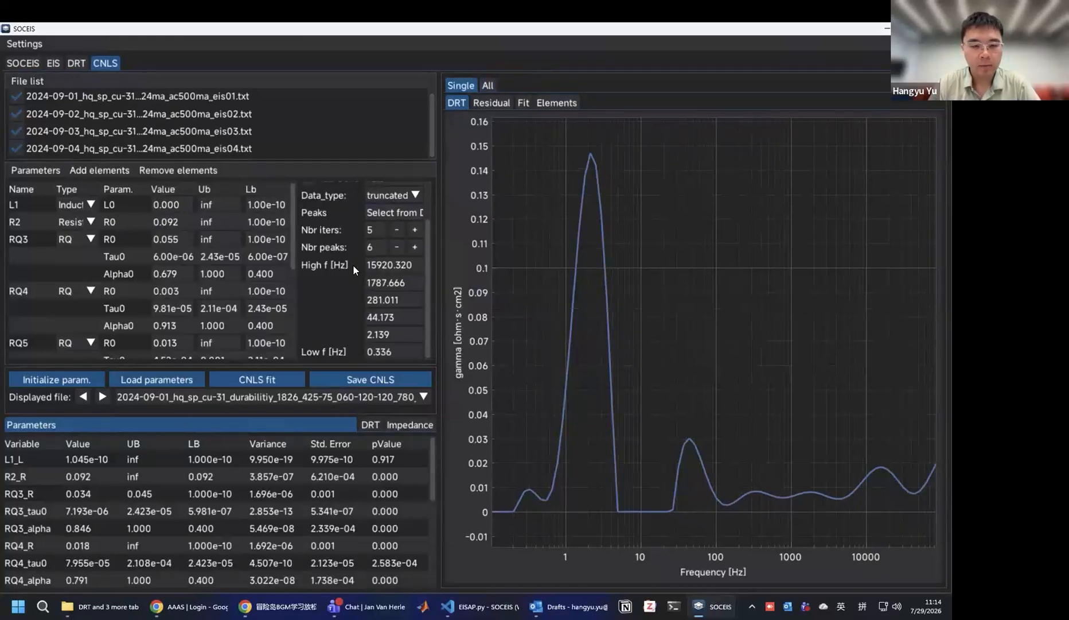
scroll(353, 265, "up", 2)
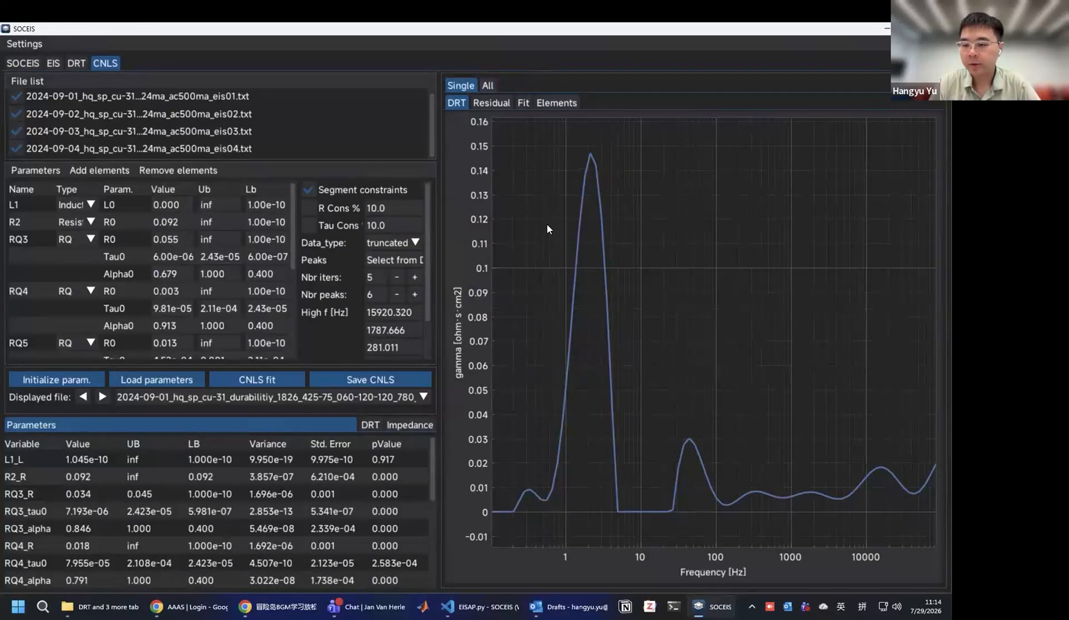
left_click(485, 85)
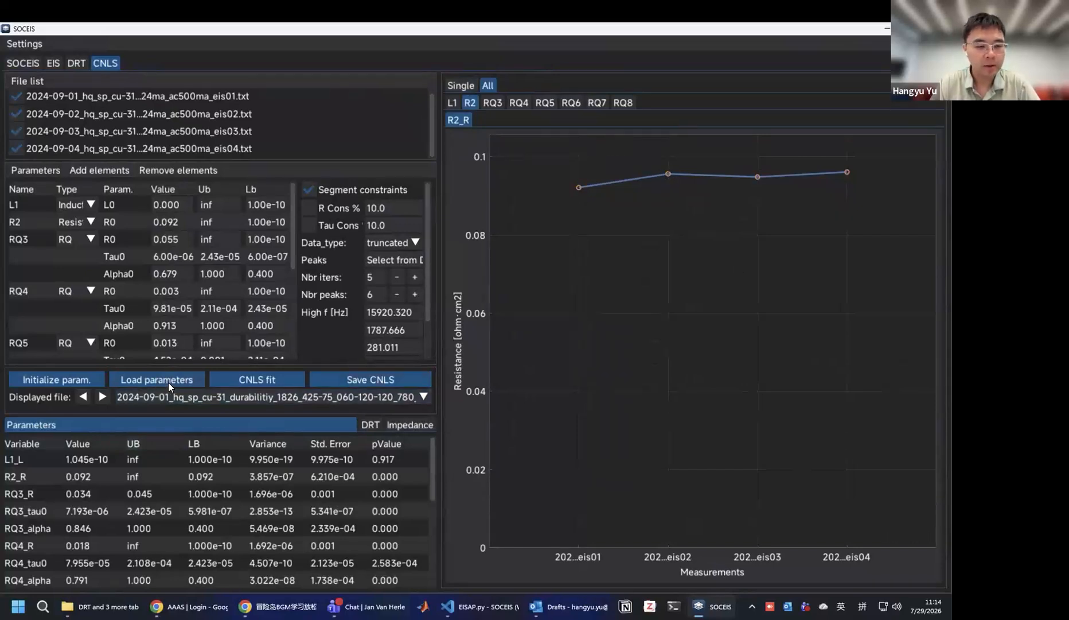
left_click(227, 381)
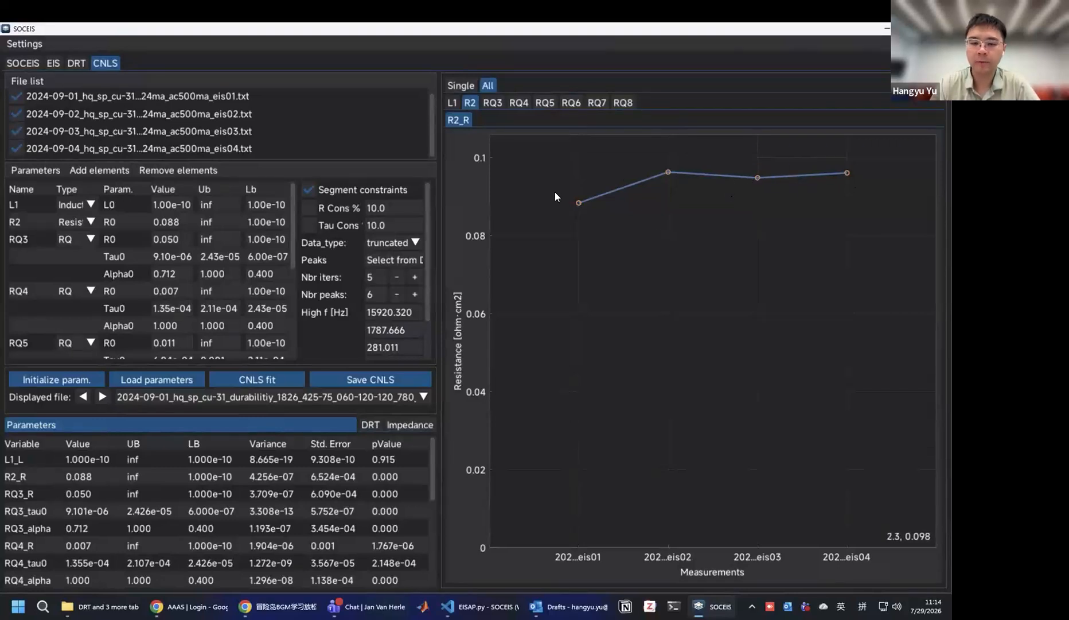
Deselect the eis01, eis03 and eis04 files to plot only eis02, and reselect them.
left_click(230, 100)
left_click(210, 129)
left_click(193, 143)
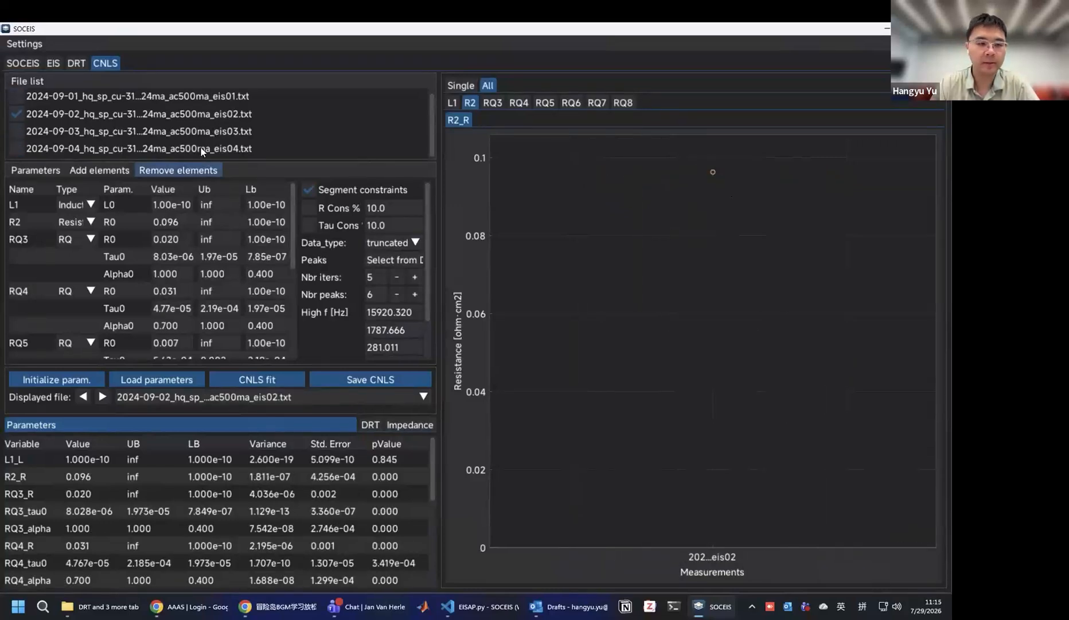
left_click(201, 147)
left_click(225, 132)
left_click(231, 95)
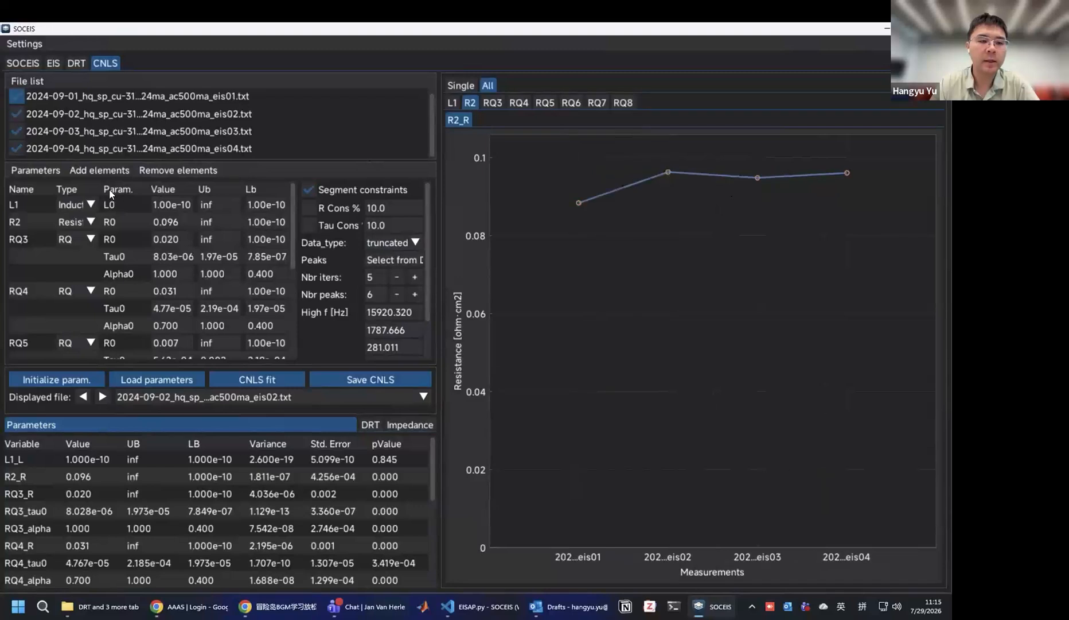
Enable Fix all plots and deselect eis01, eis03 and eis04, leaving only the eis02 file selected for fitting.
left_click(42, 172)
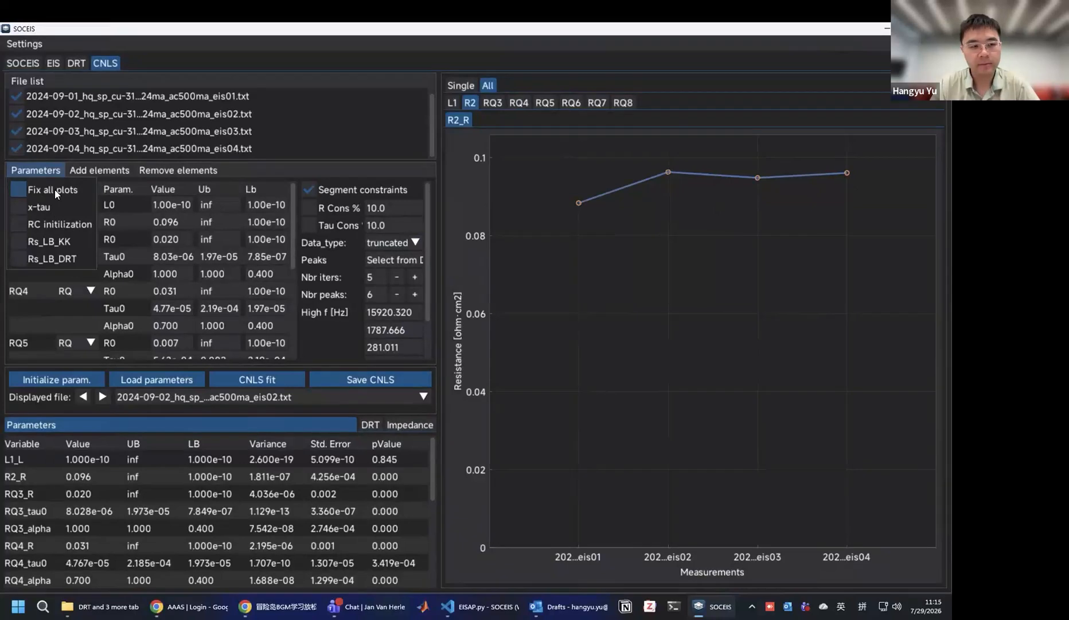
left_click(171, 95)
left_click(149, 95)
left_click(114, 132)
left_click(86, 146)
scroll(174, 116, "up", 1)
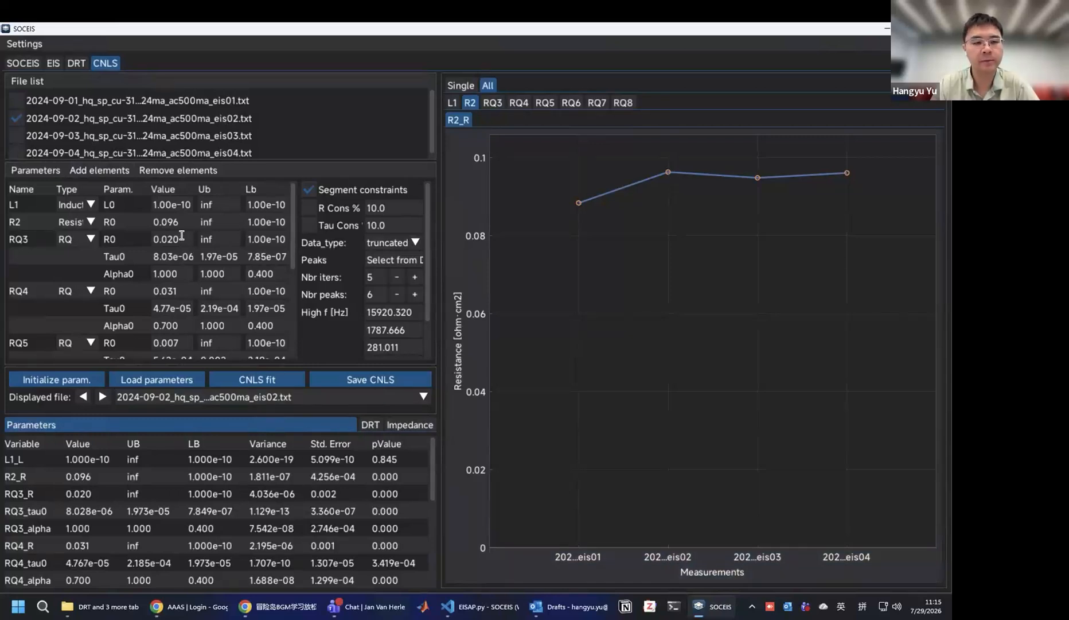
Set the upper bound of R2's R0 to 0.094 for eis02 and rerun the CNLS fit on that file.
double_click(221, 222)
type("0")
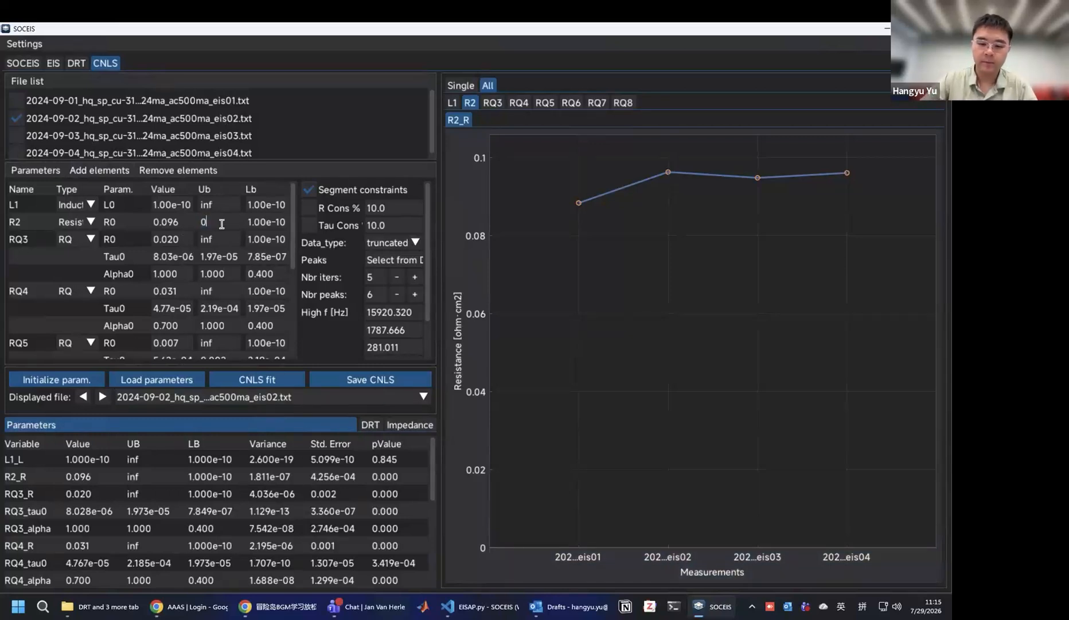
type(".094")
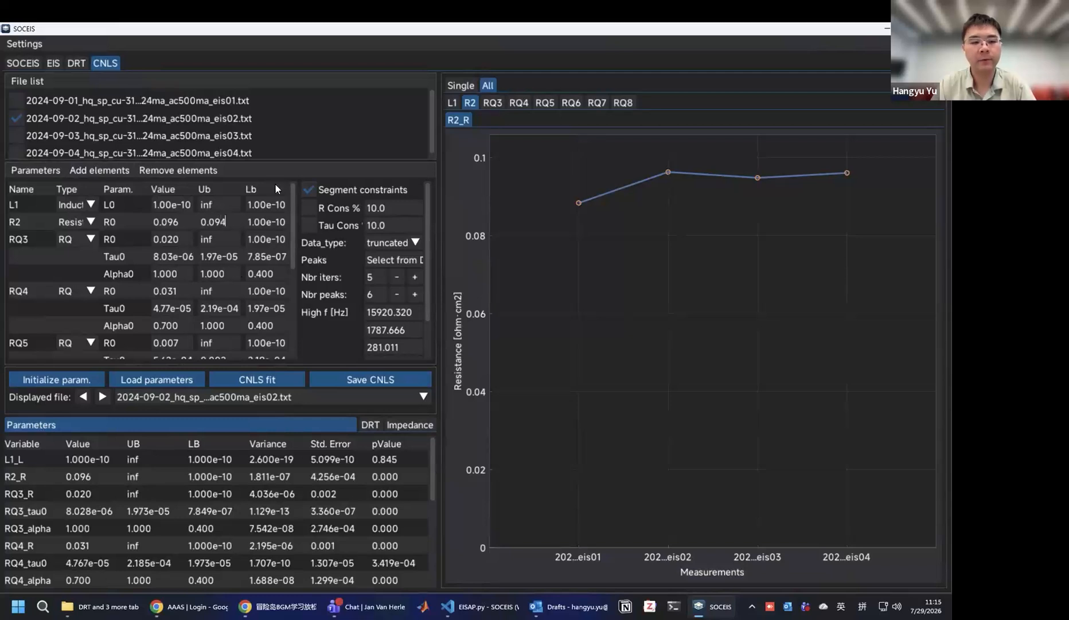
key("Return")
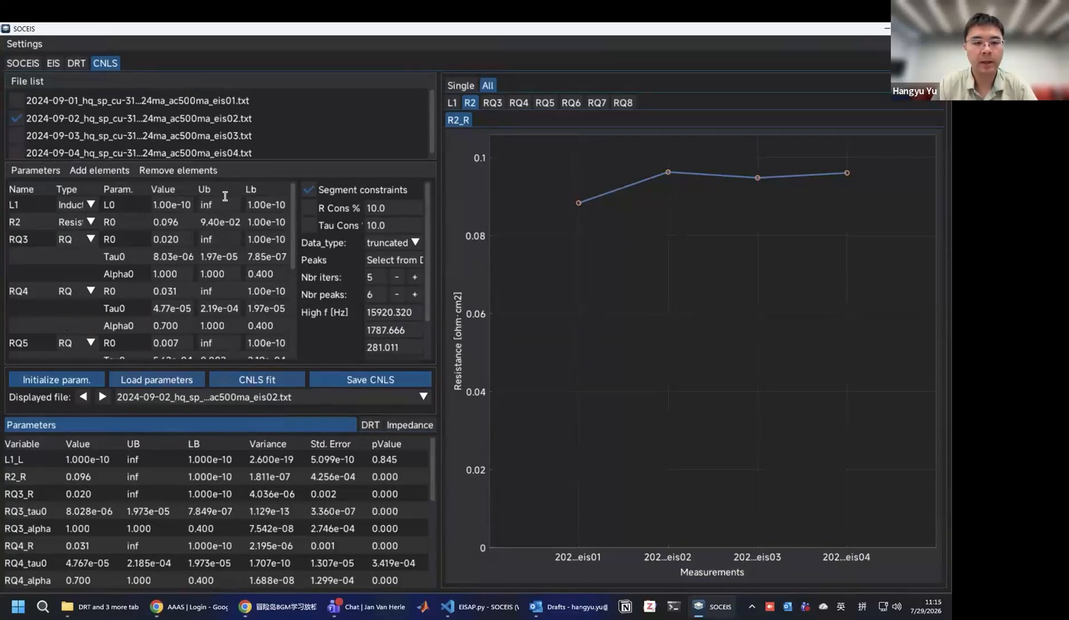
left_click(283, 375)
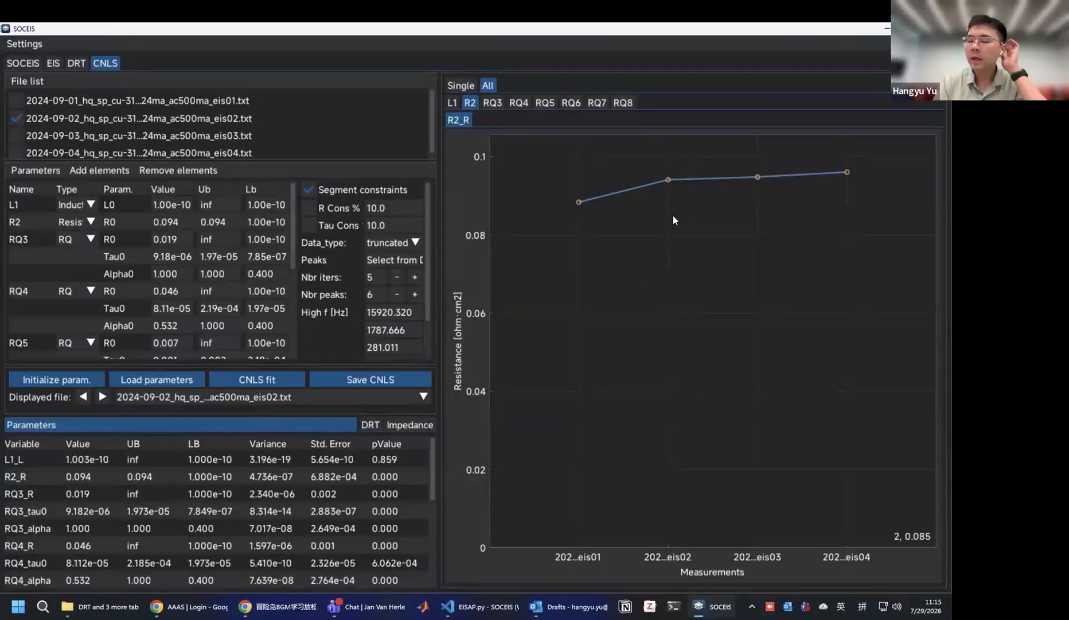
Display the single-file DRT plot for eis02 and enable the x-tau option to plot against tau.
right_click(37, 170)
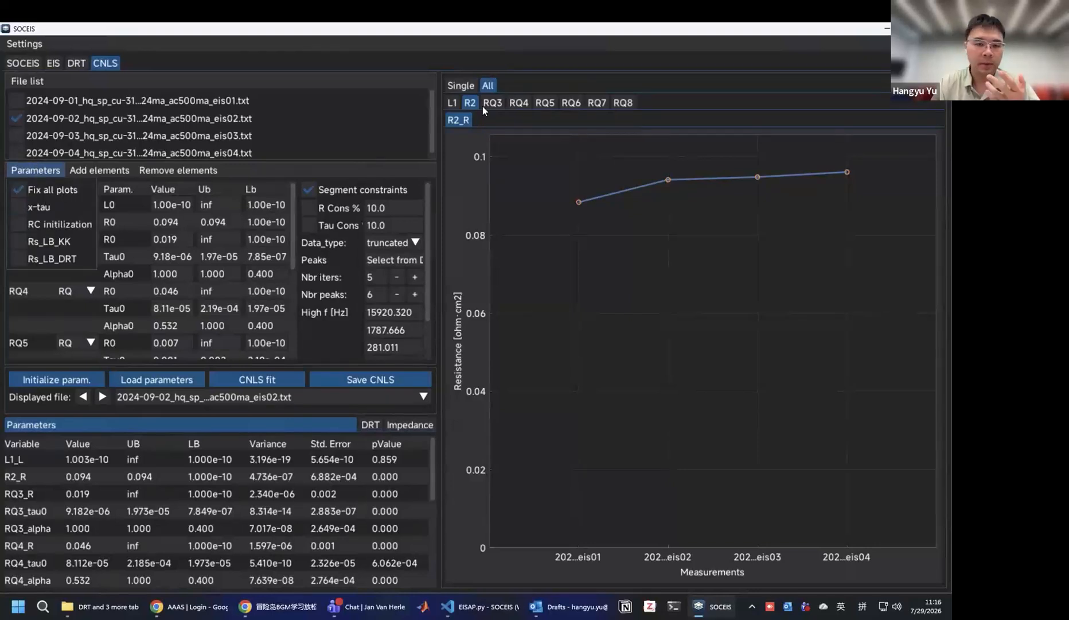
left_click(462, 86)
left_click(458, 86)
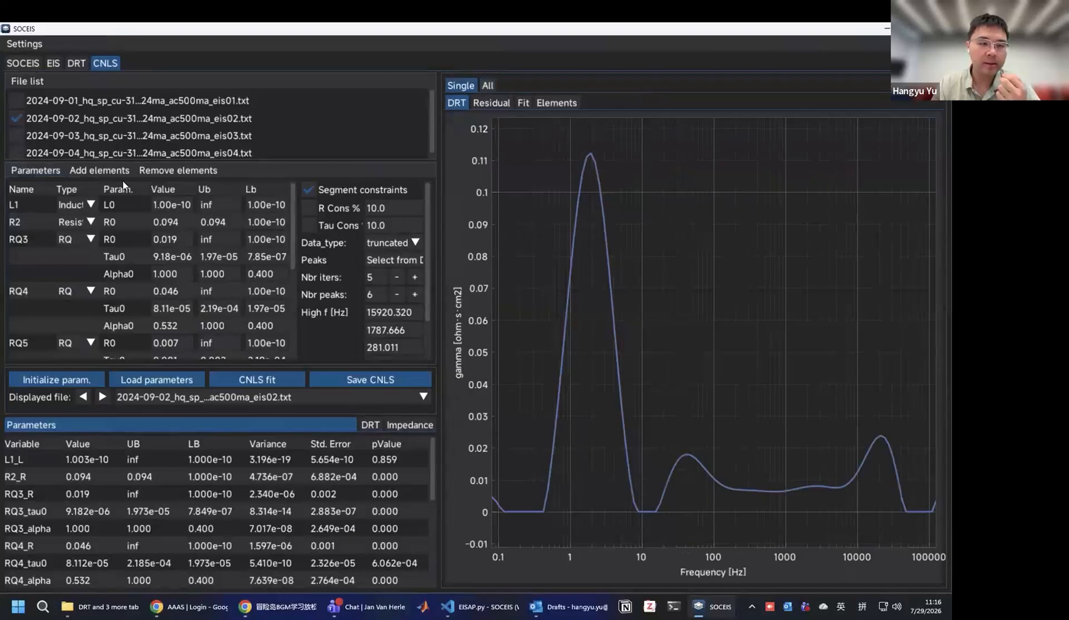
right_click(52, 168)
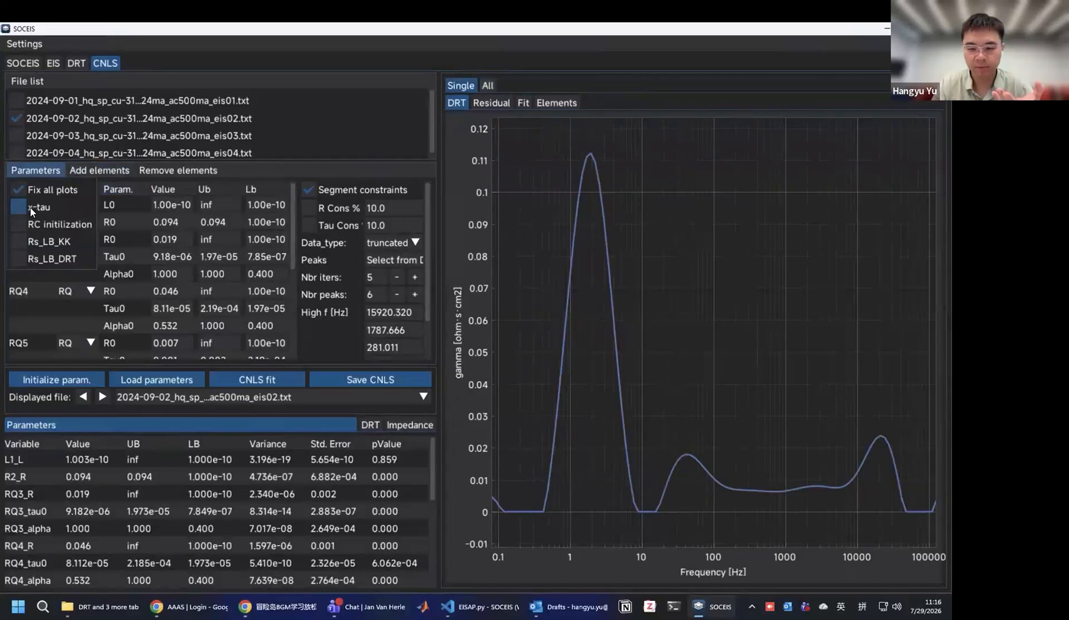
left_click(30, 209)
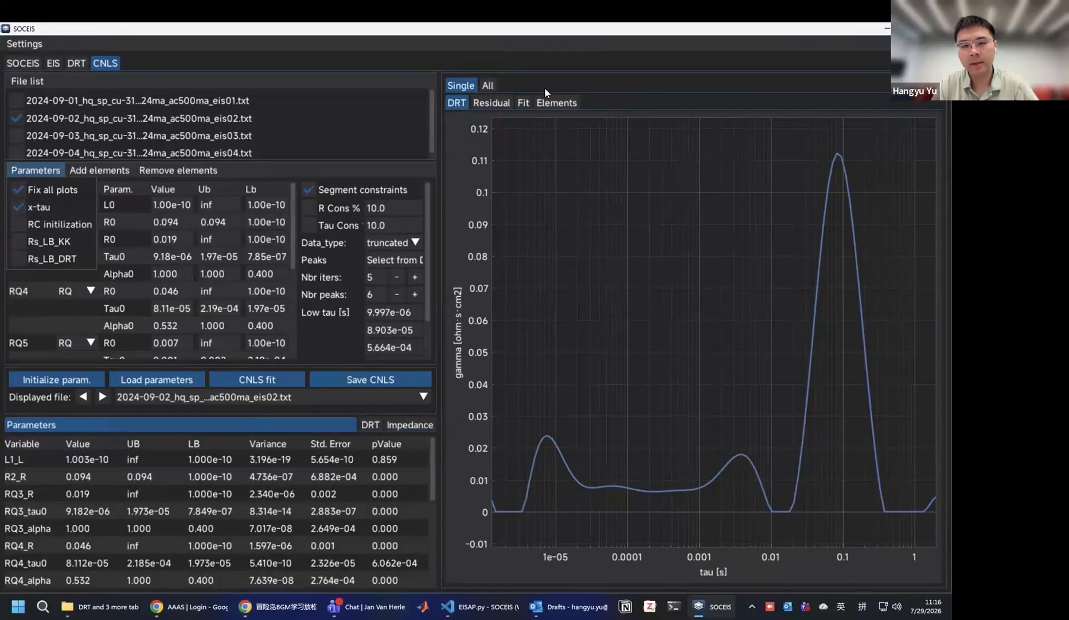
View the eis02 Fit, Elements and DRT plots on the tau axis and review the remaining CNLS parameter options.
left_click(510, 98)
left_click(523, 102)
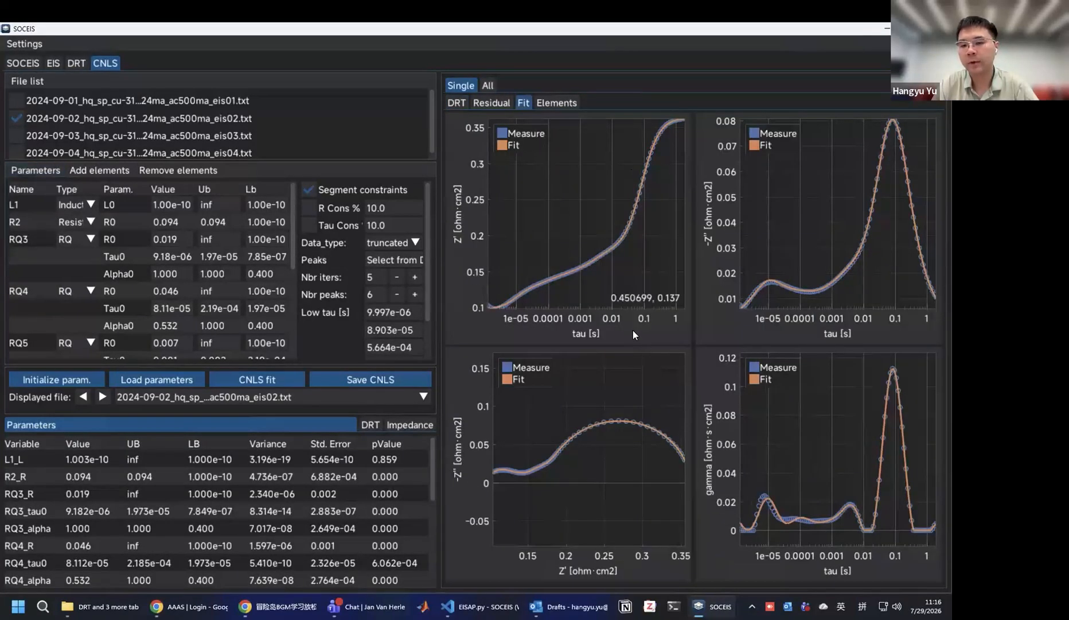
left_click(574, 97)
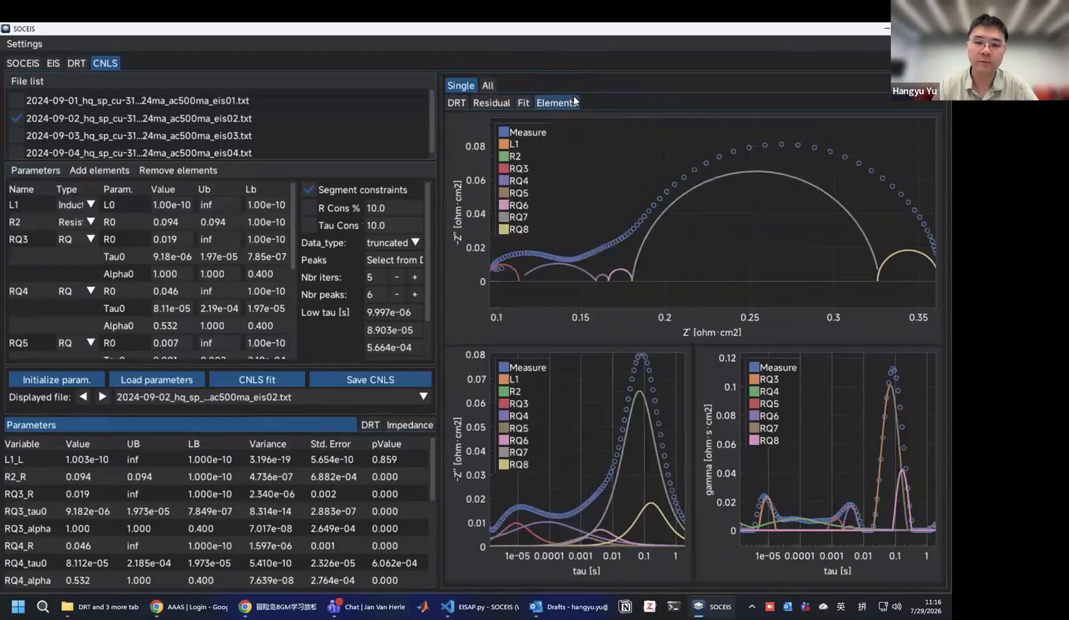
left_click(465, 98)
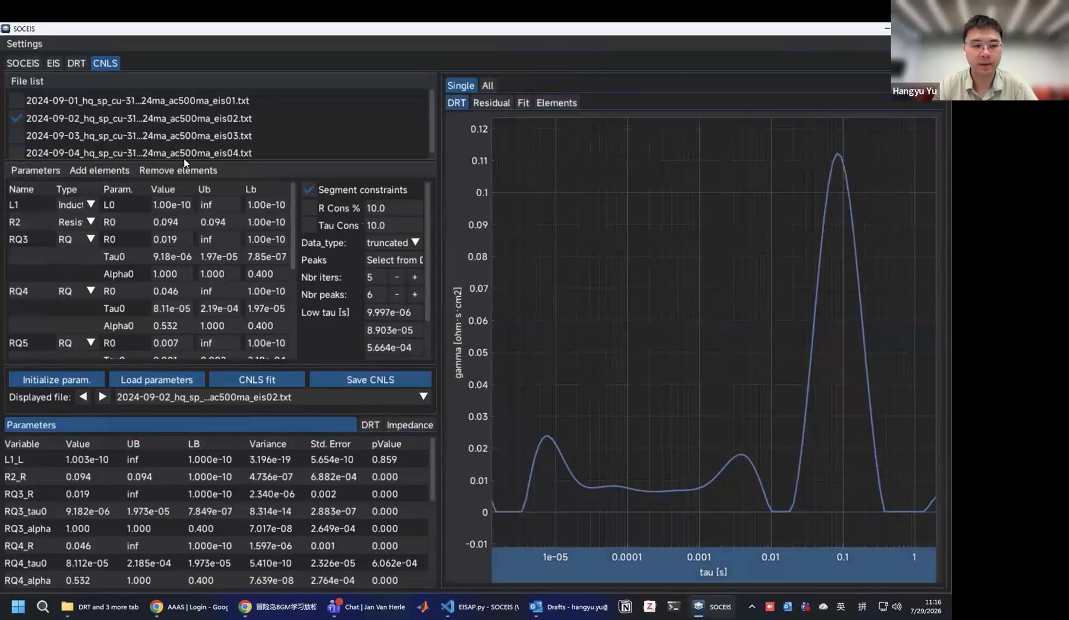
left_click(46, 170)
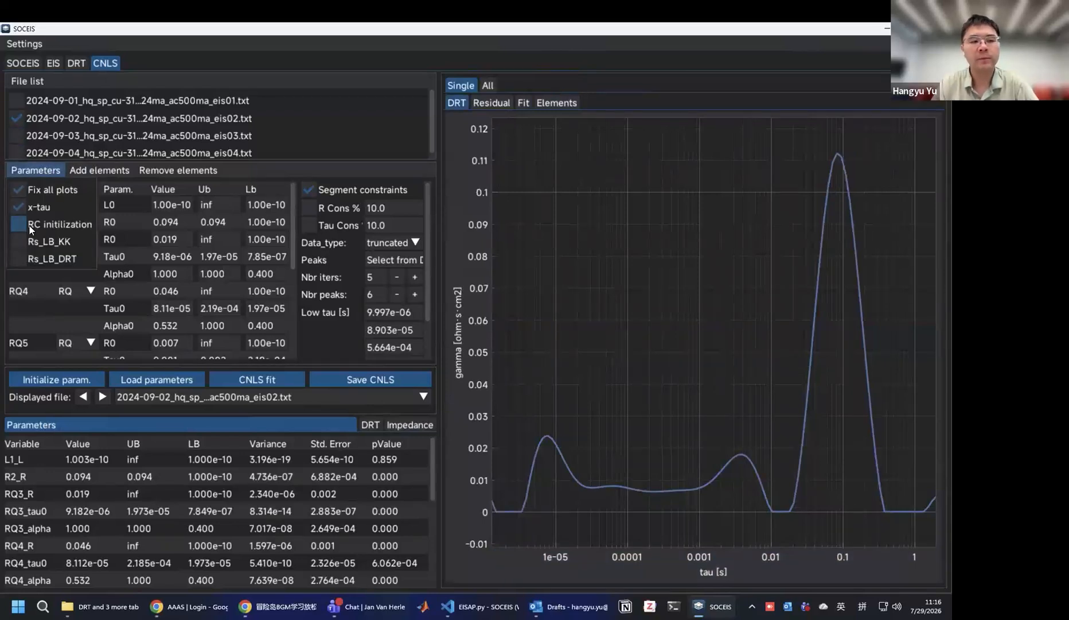
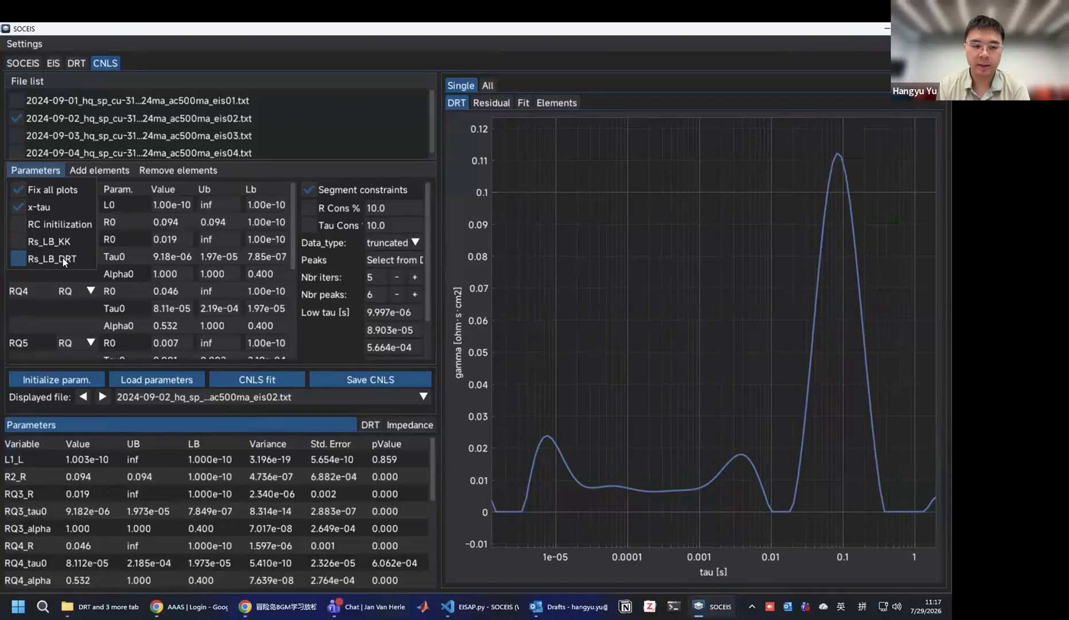
left_click(557, 274)
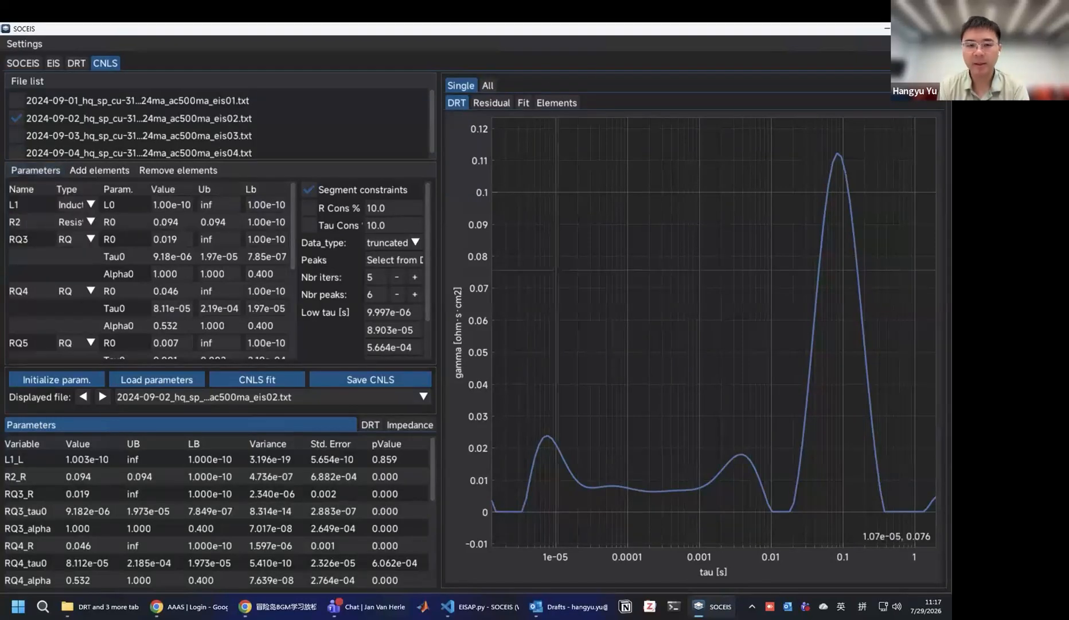
Add eis01, eis03 and eis04 to the file selection in the EIS section to plot all four spectra.
left_click(51, 63)
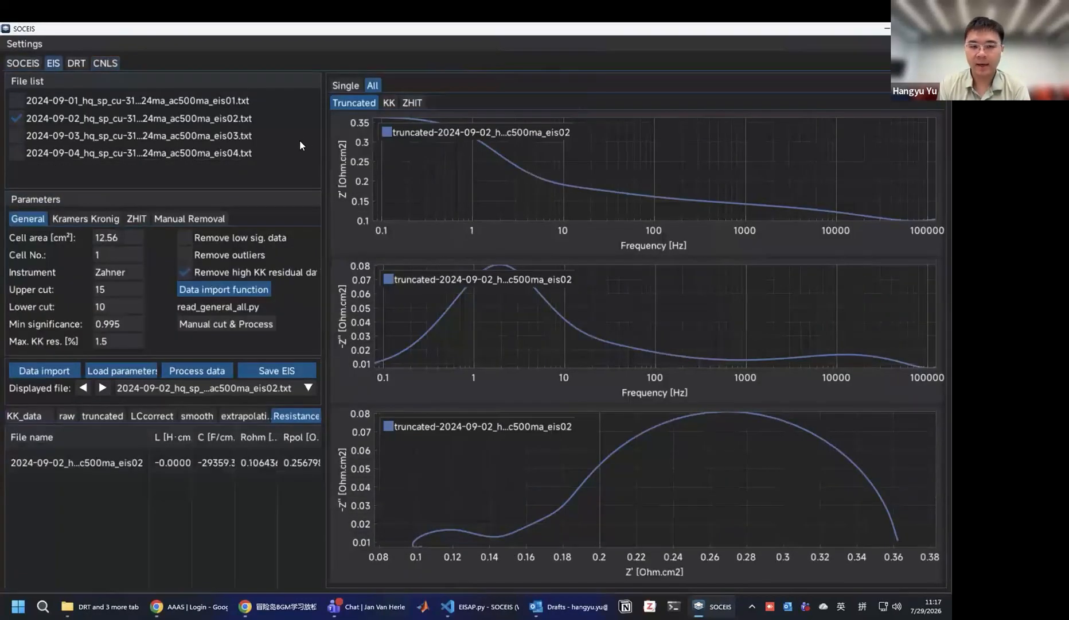
left_click(42, 107)
left_click(49, 137)
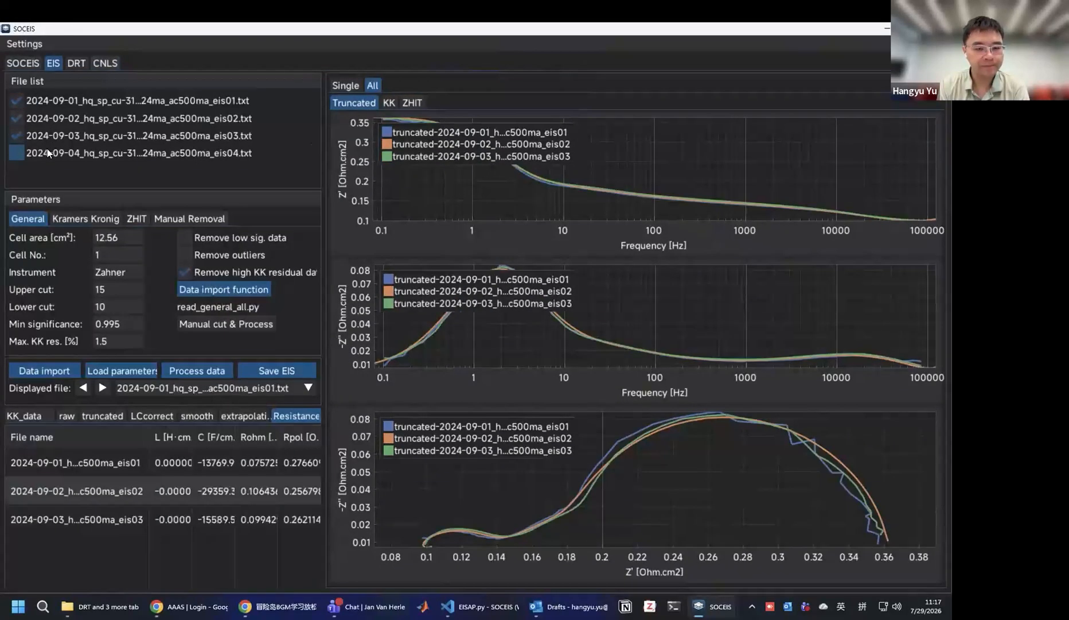
left_click(47, 151)
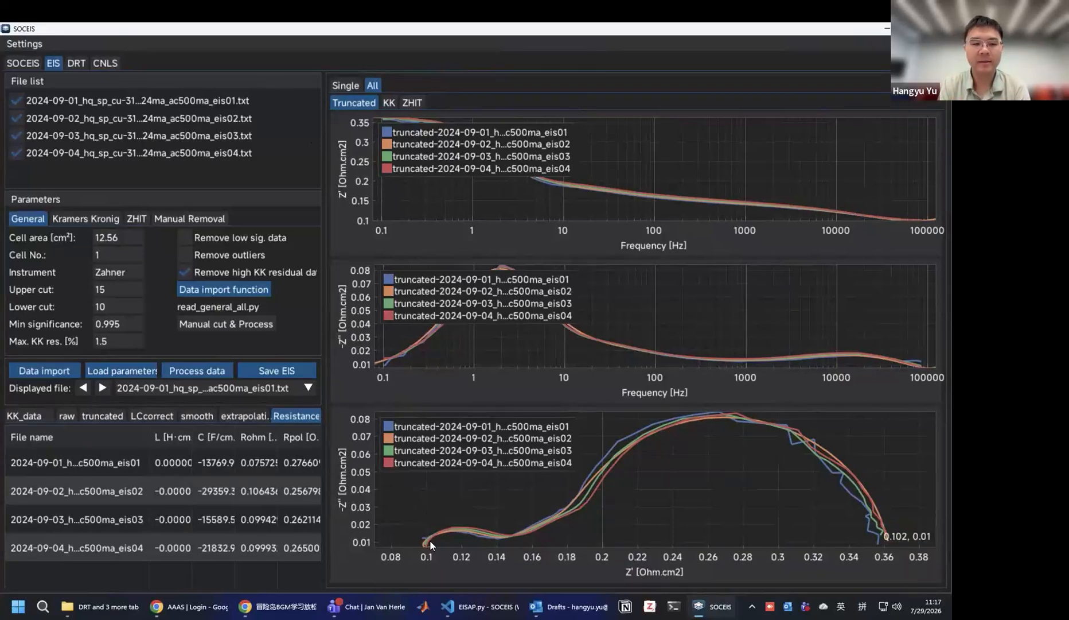
Review the CNLS parameter options and compare the four files' ohmic resistances in the DRT and EIS resistance tables.
left_click(98, 65)
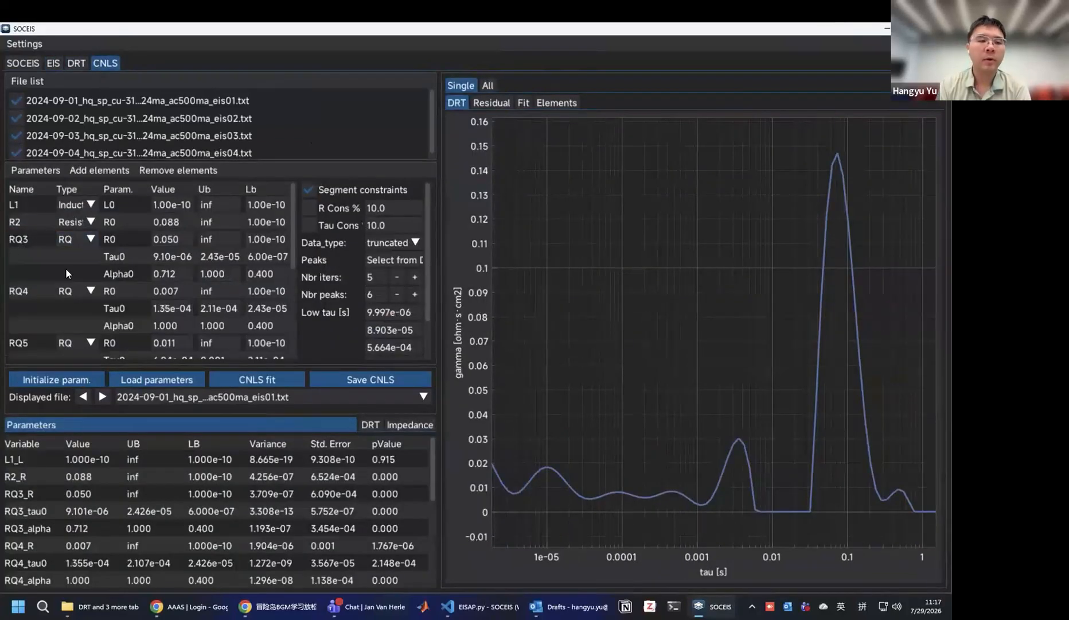
left_click(34, 171)
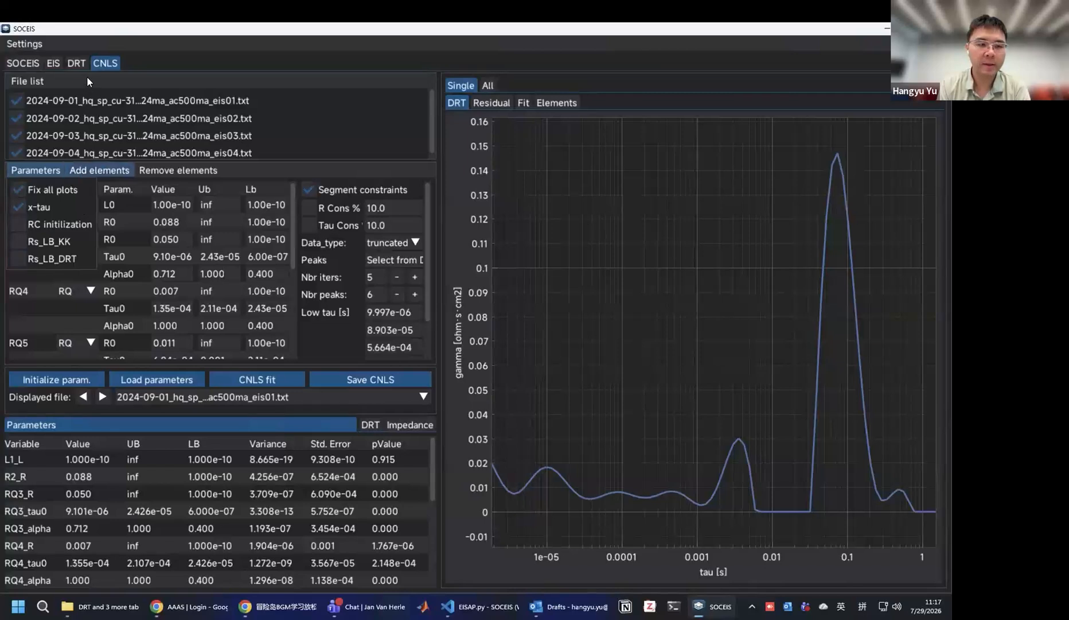
left_click(76, 62)
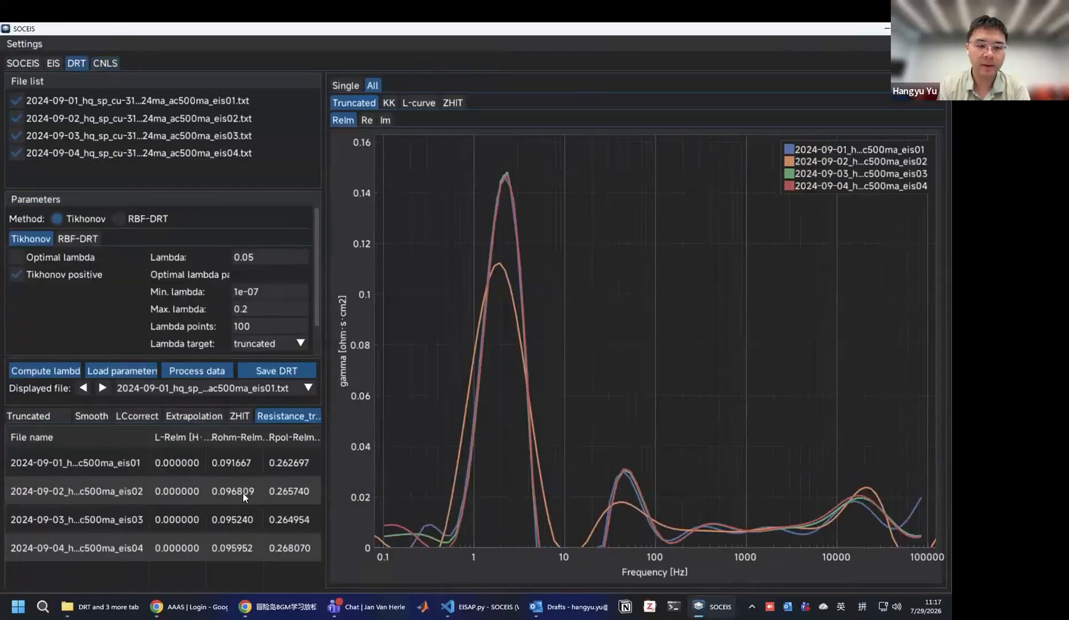
left_click(53, 63)
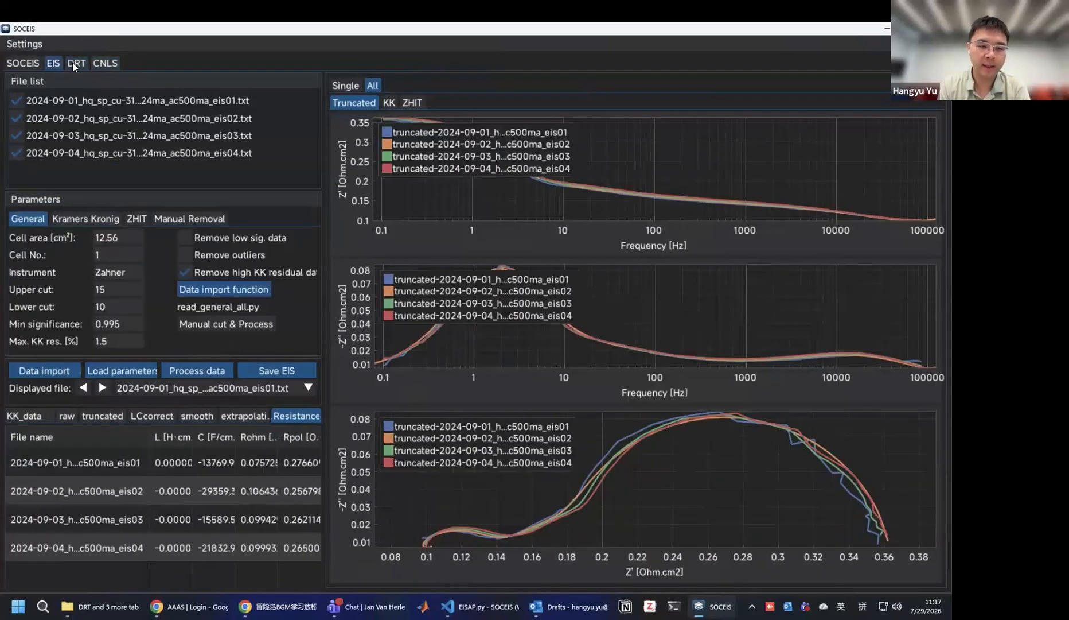
Enable Rs_LB_DRT for the CNLS fit, reinitialize the parameters and inspect R2's lower bound.
left_click(105, 62)
left_click(48, 172)
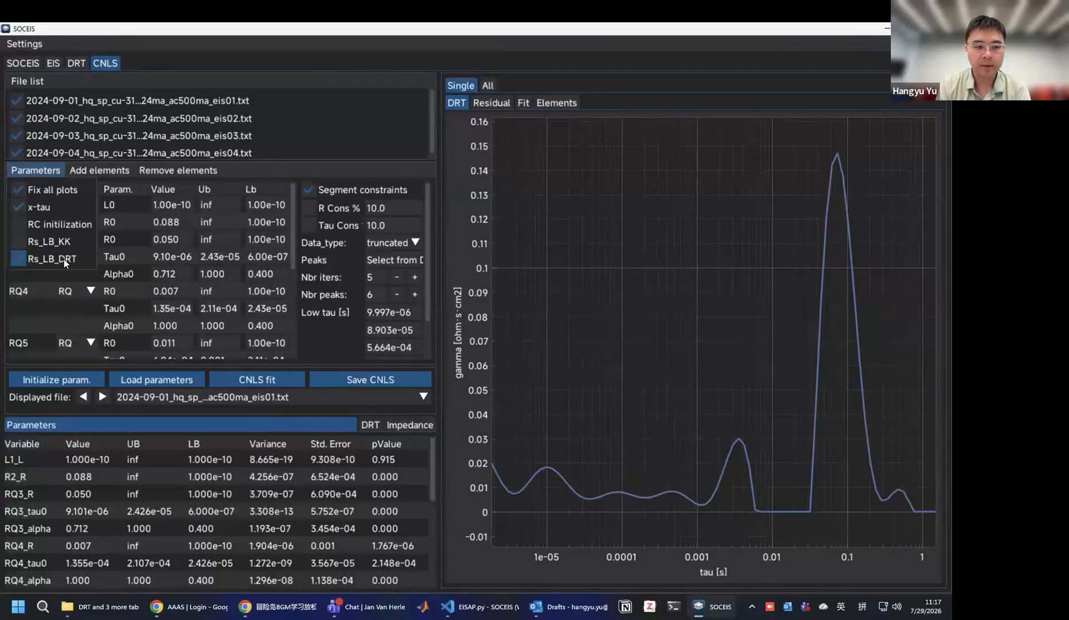
left_click(71, 381)
left_click(77, 379)
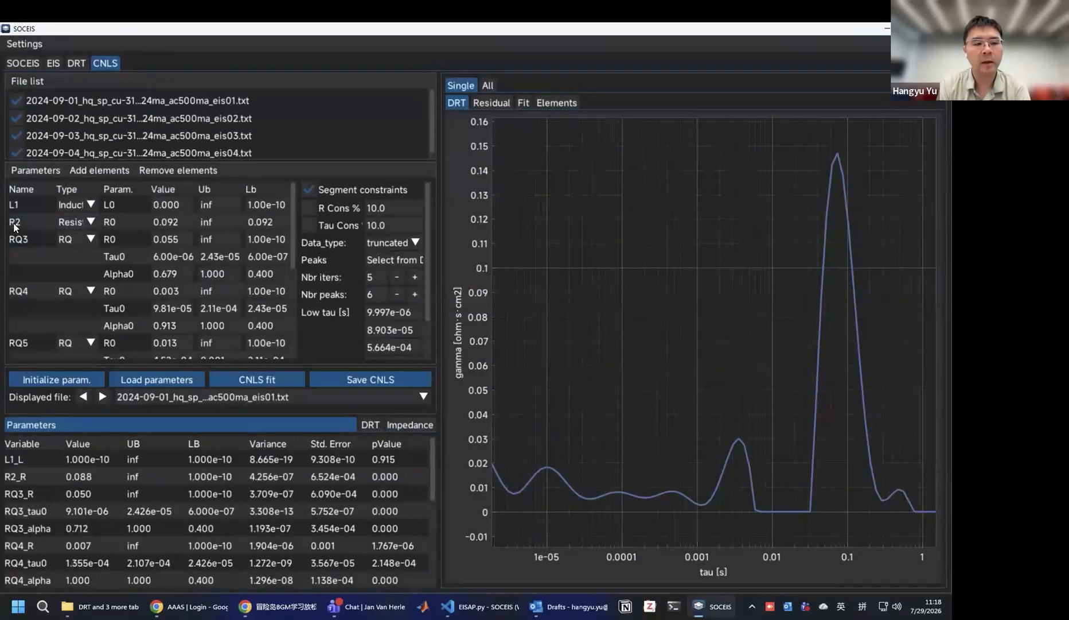
double_click(282, 220)
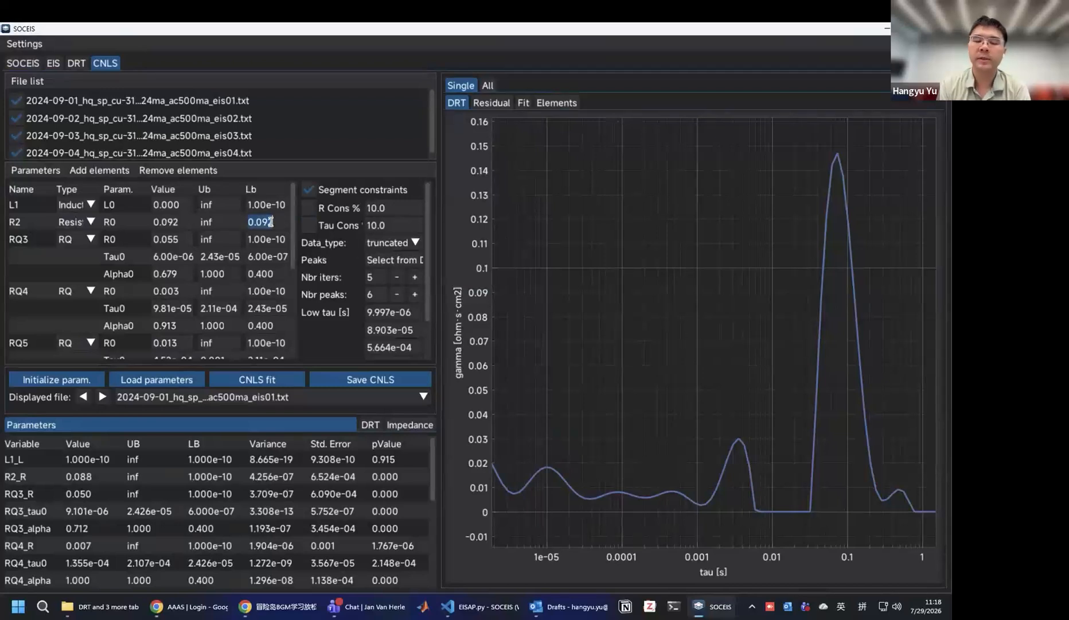
left_click(275, 223)
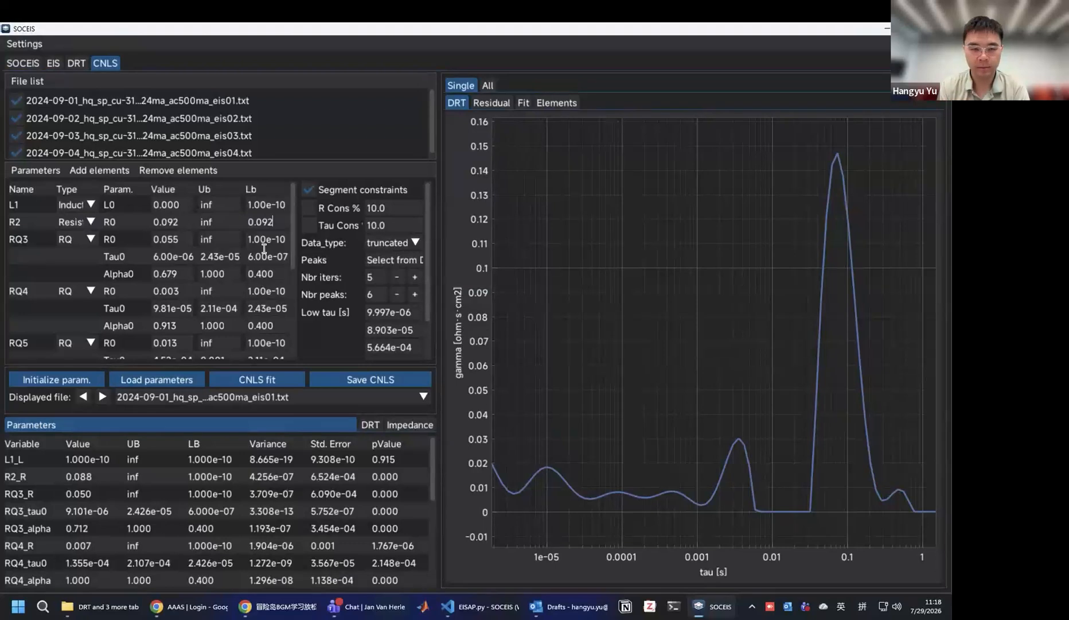
Disable the Rs_LB_DRT and x-tau options in the CNLS parameter settings.
left_click(46, 172)
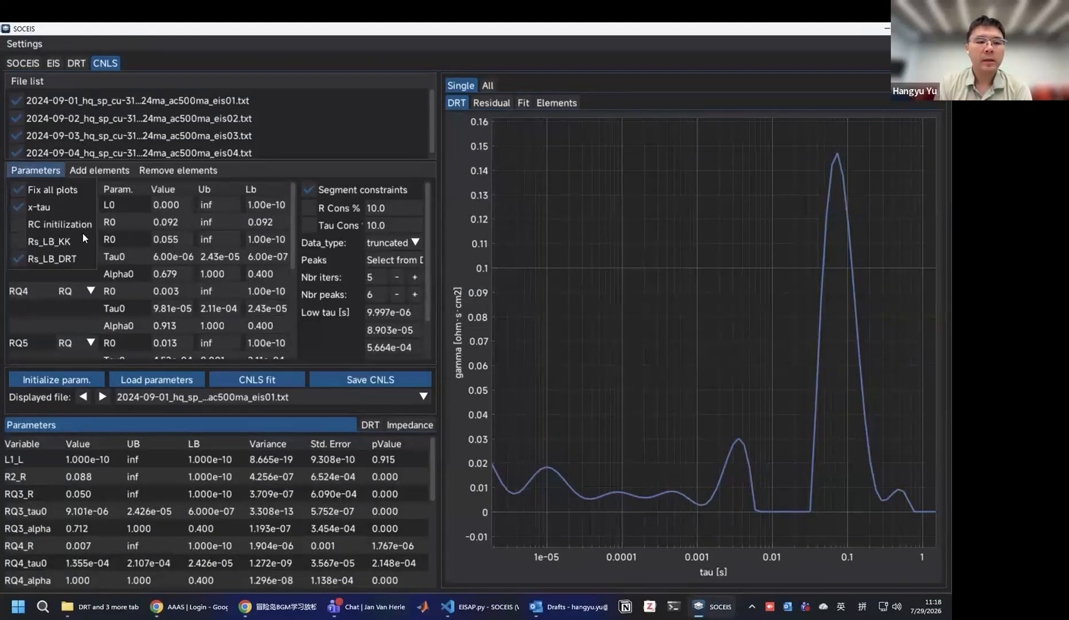
left_click(39, 252)
left_click(43, 208)
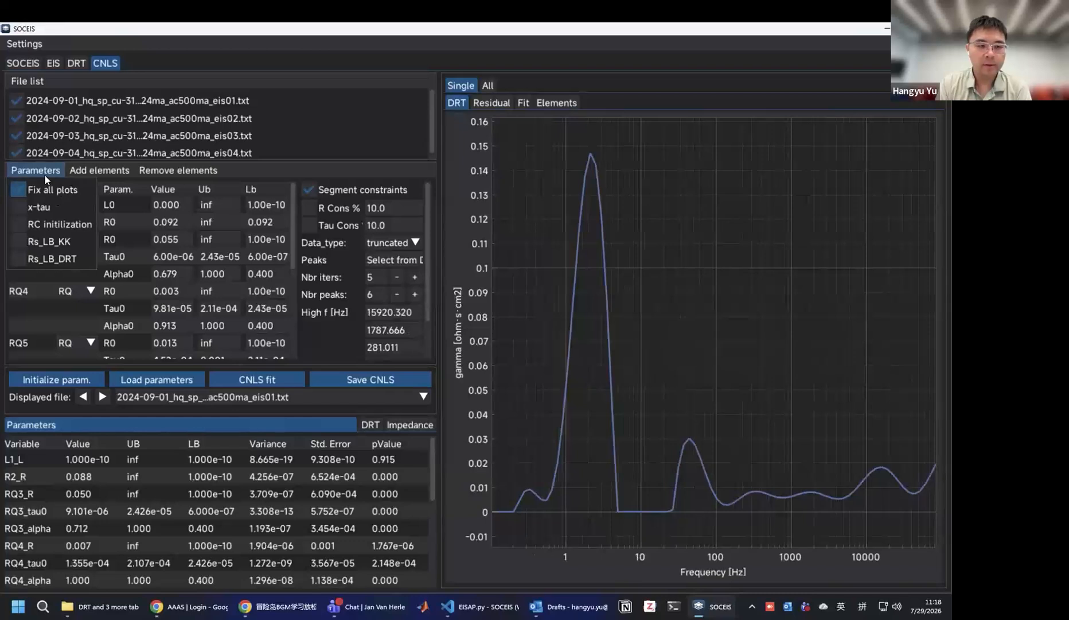
left_click(49, 168)
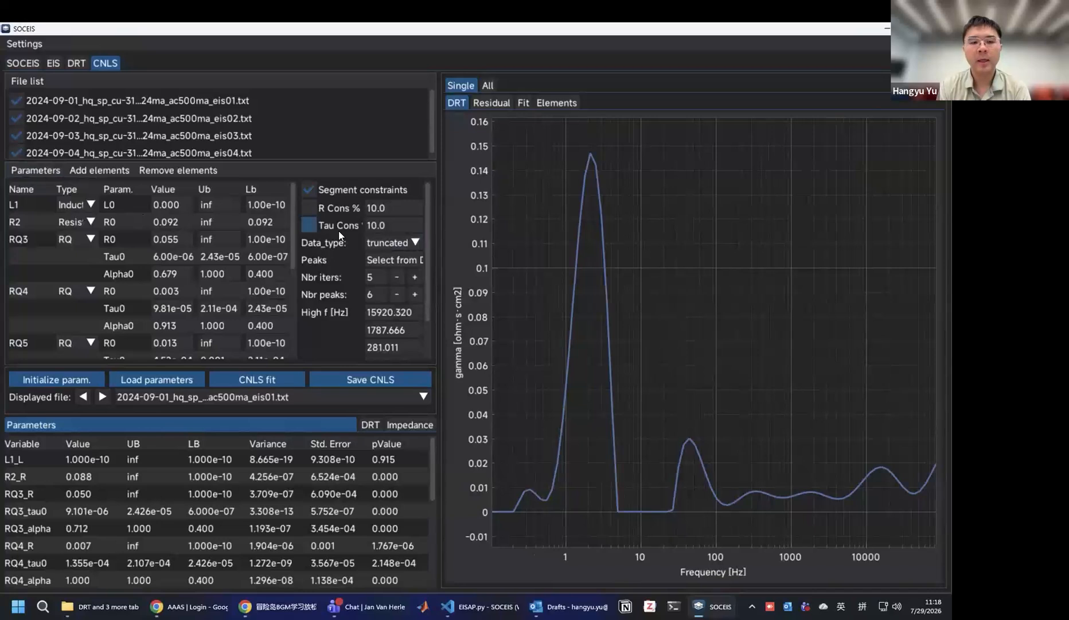
Examine the R and Tau constraint percentages and the Tau0 bounds of the RQ elements alongside the DRT peaks.
left_click(382, 208)
left_click(389, 226)
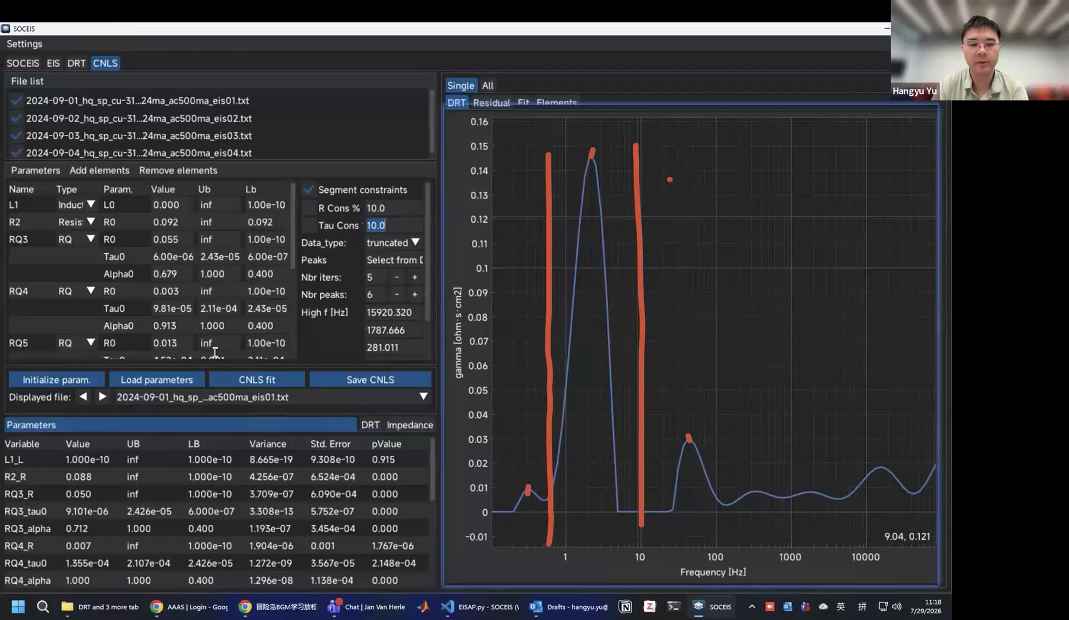
scroll(230, 319, "down", 3)
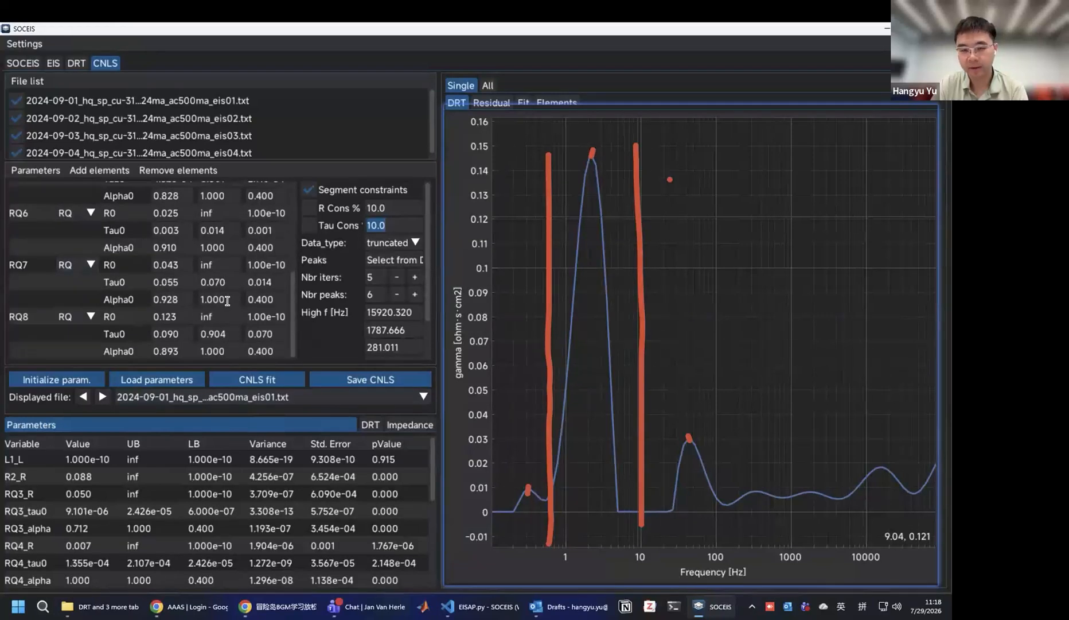
scroll(227, 301, "up", 3)
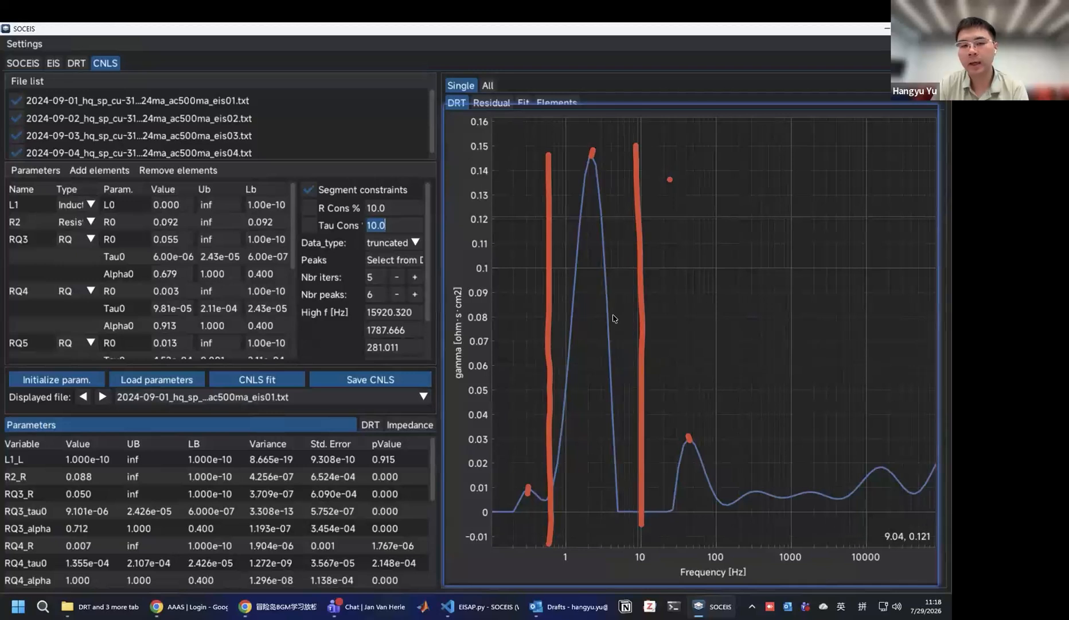
key("Escape")
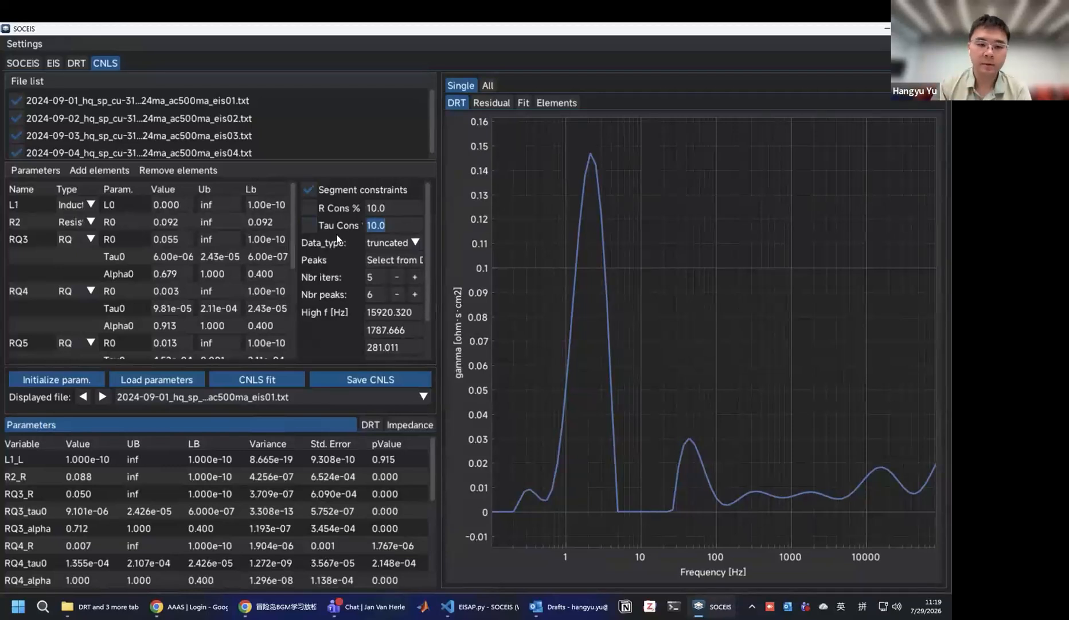
Enable the Tau and R constraints, both at 10.0 %, and reinitialize the CNLS parameters.
left_click(310, 226)
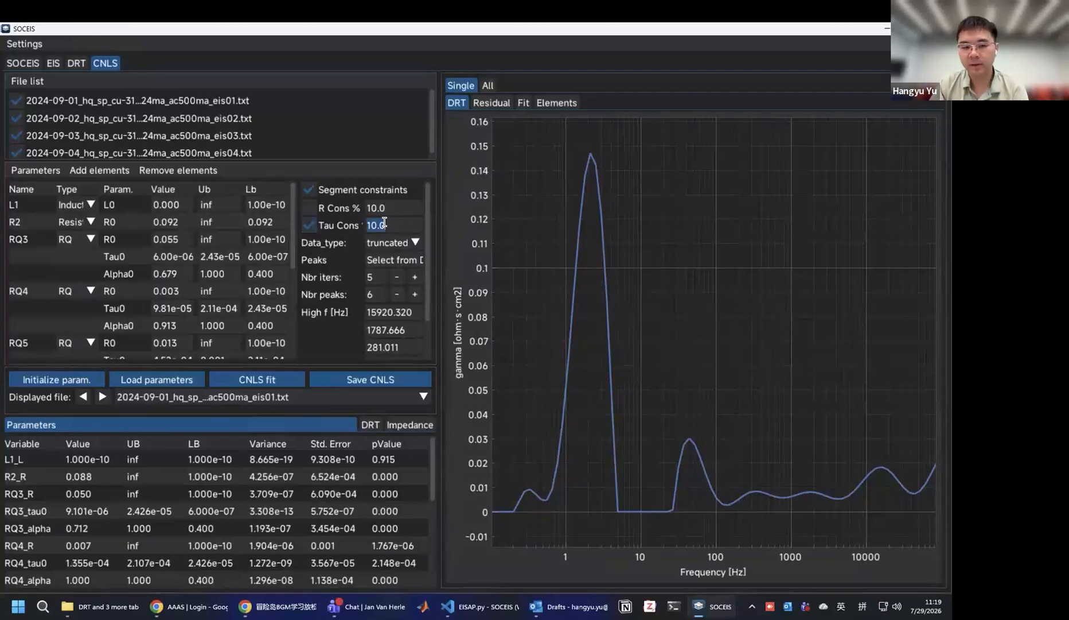
left_click(389, 222)
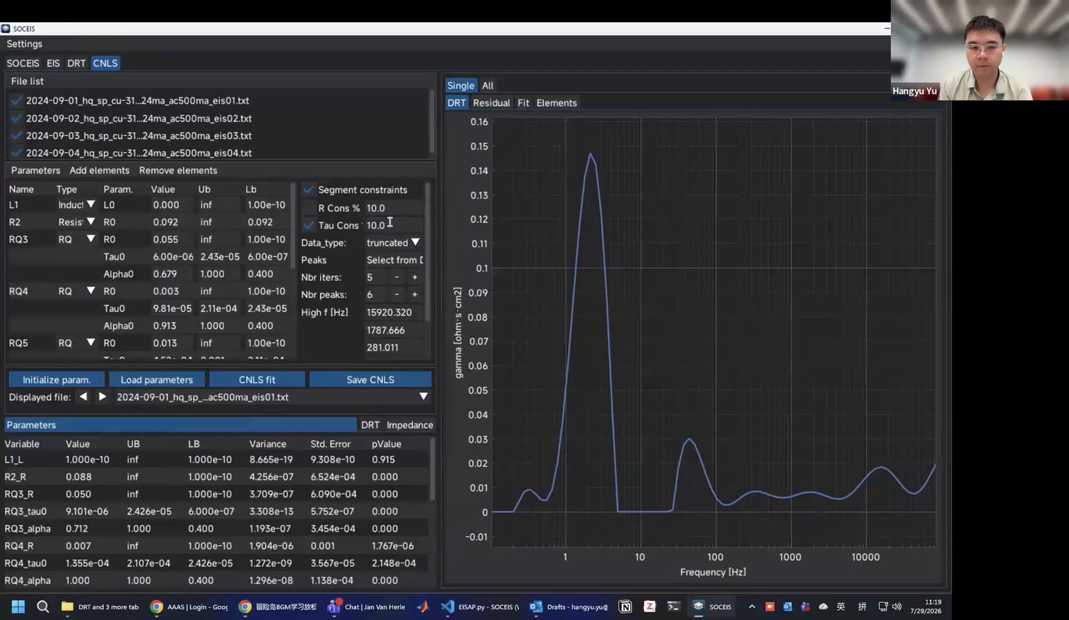
left_click(314, 209)
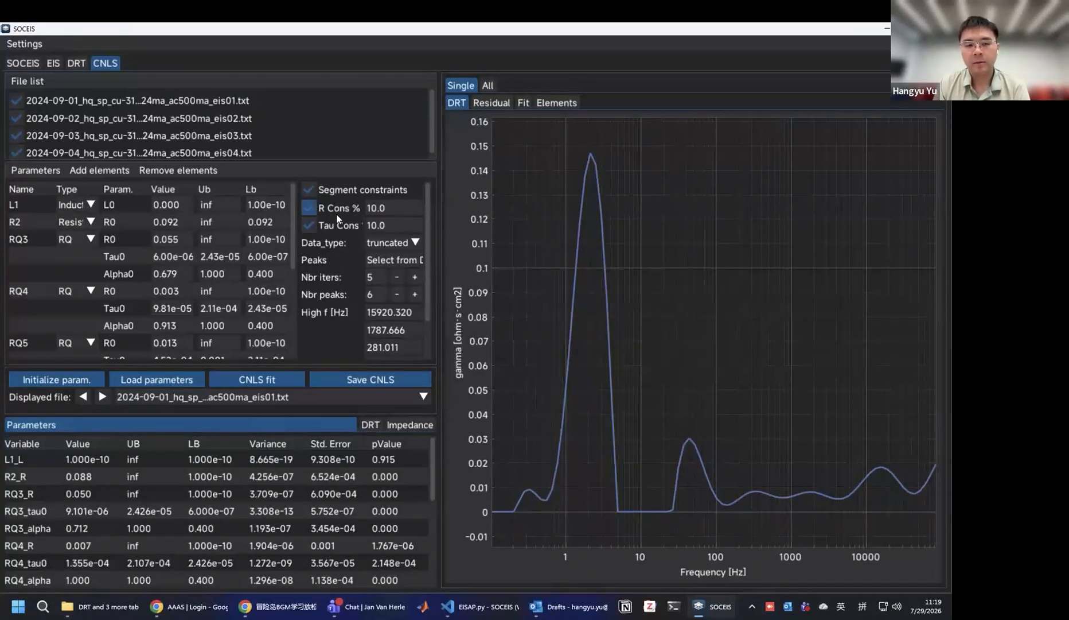
left_click(406, 205)
left_click(407, 205)
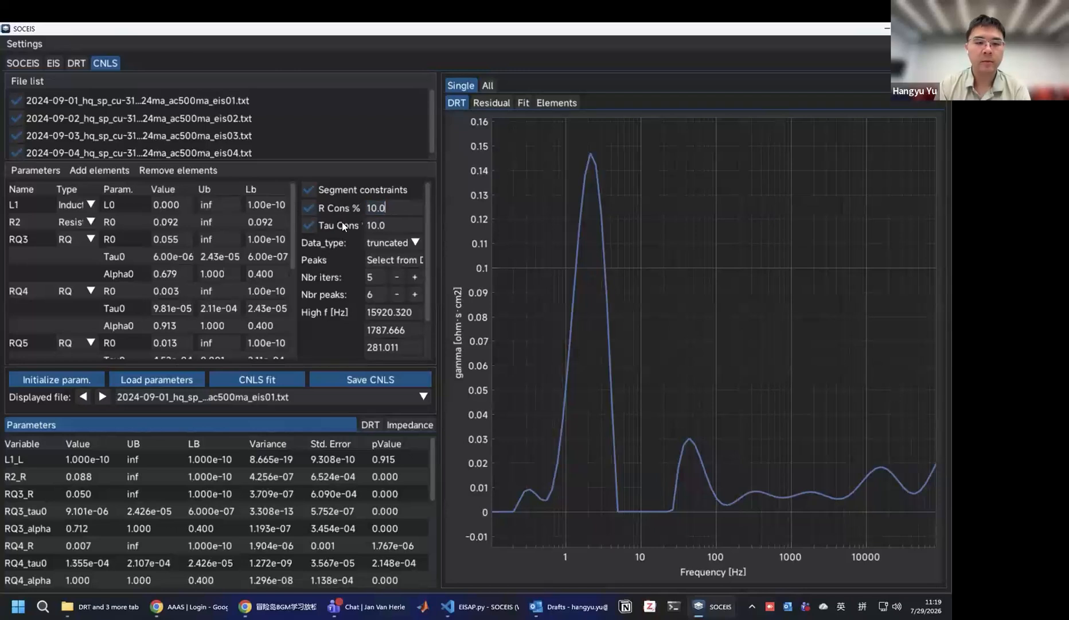
left_click(88, 379)
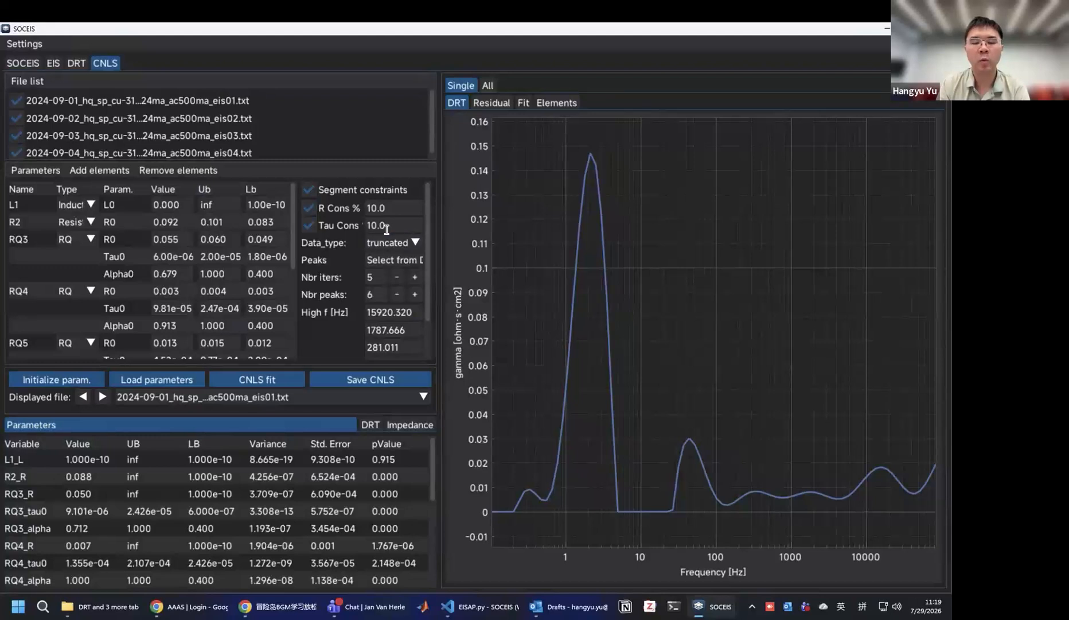
Check the R constraint percentage against the lower R0 bounds of R2 and RQ3.
double_click(394, 207)
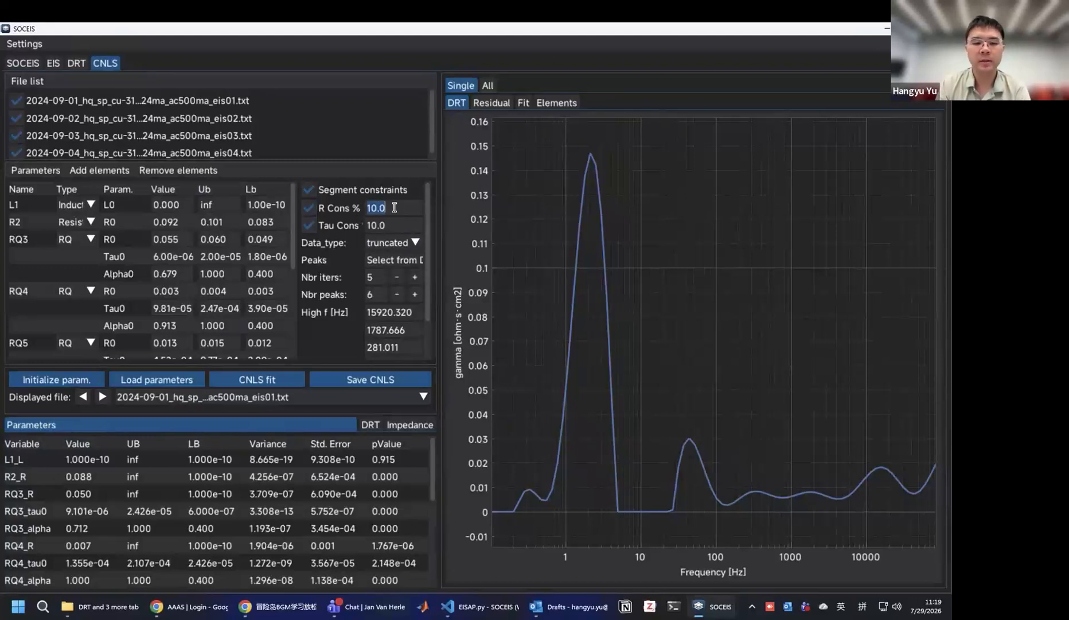
double_click(275, 221)
double_click(275, 239)
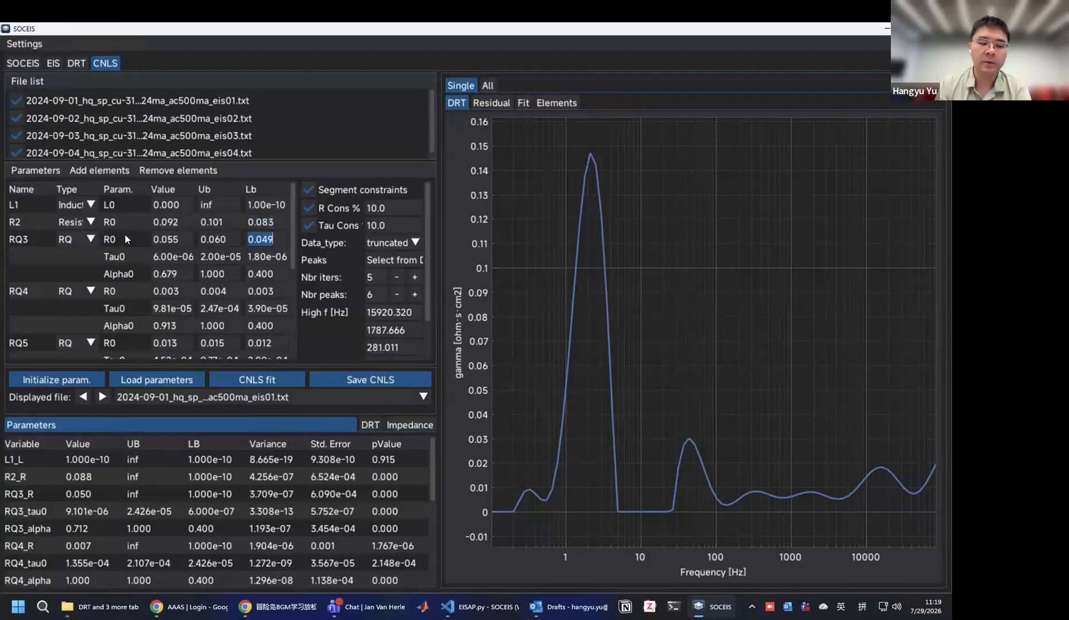
Set the R constraint to 80.0 % and reinitialize the CNLS parameters.
double_click(223, 256)
double_click(379, 208)
key("Left")
type("8")
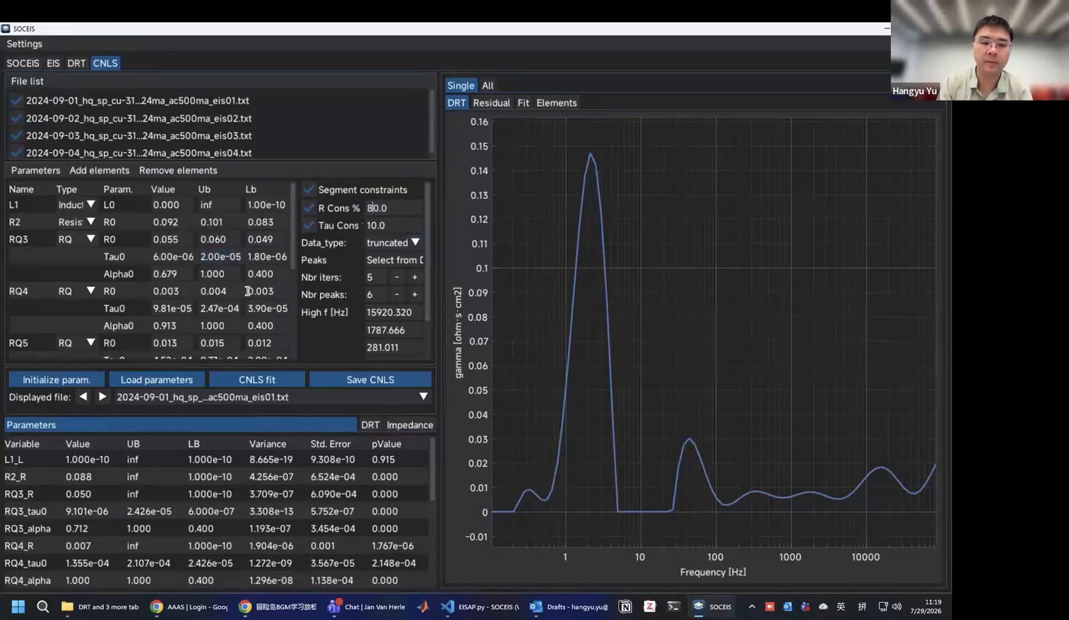
left_click(71, 379)
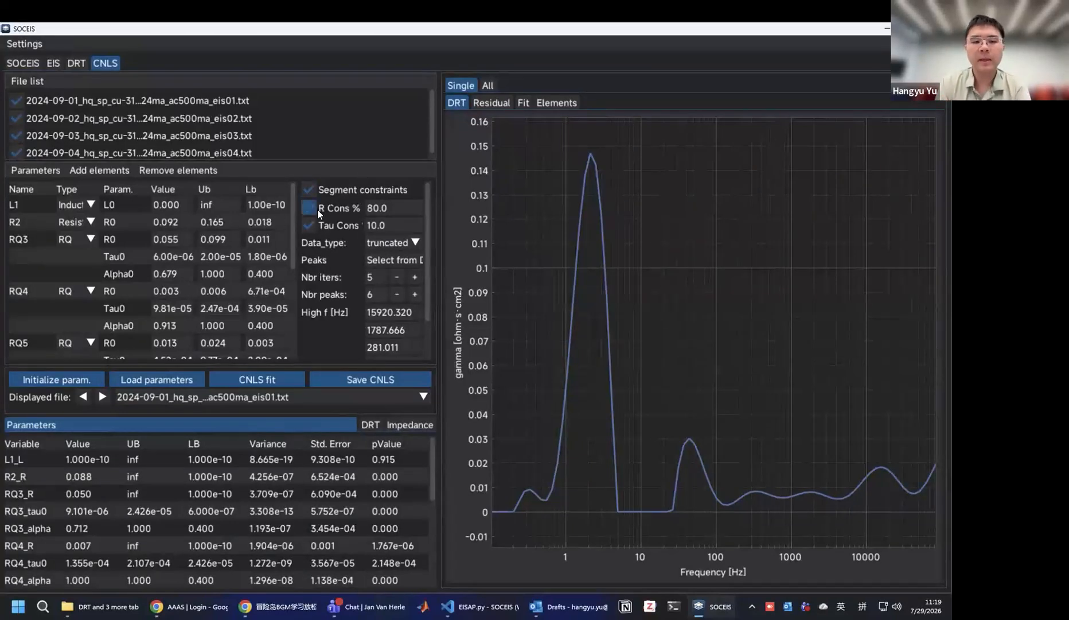
Run the CNLS fit from parameters reinitialized without the R and Tau constraints, and save the CNLS results.
left_click(88, 374)
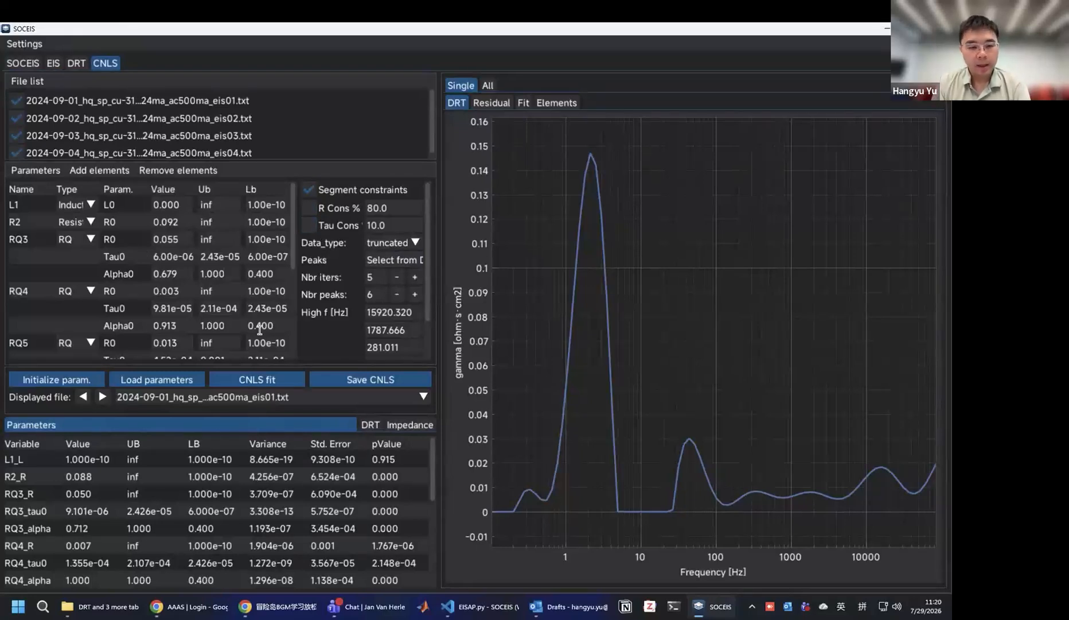
left_click(80, 379)
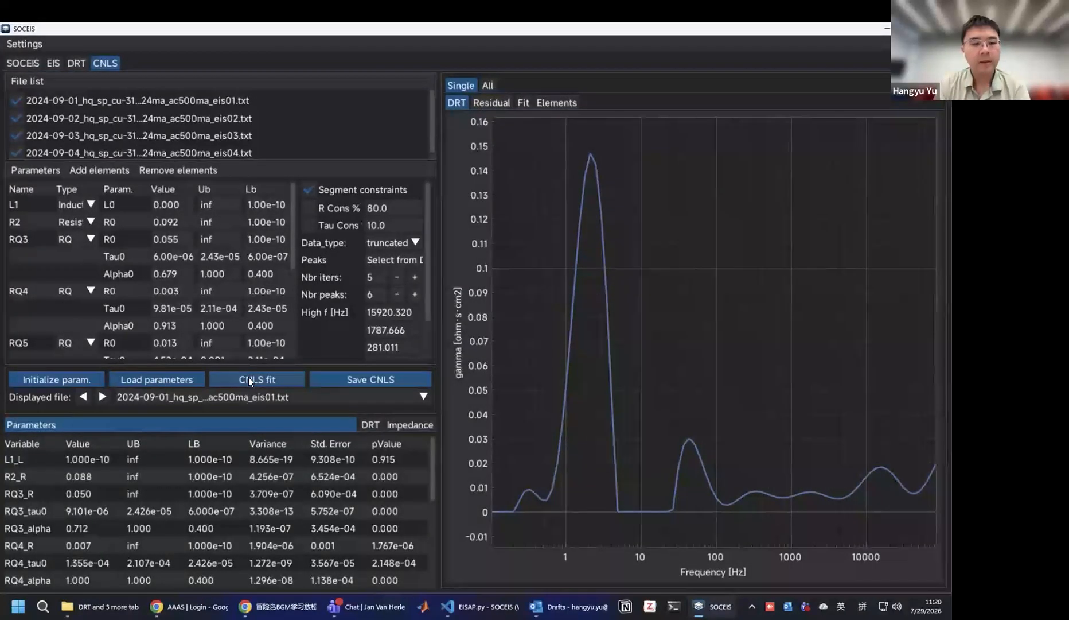
left_click(249, 377)
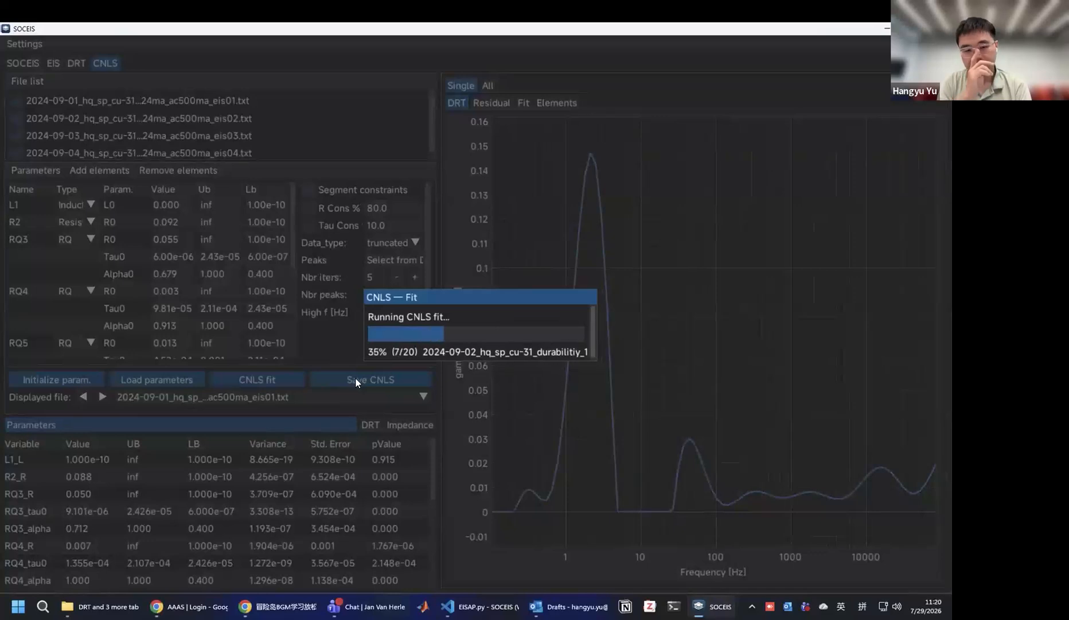
left_click(404, 377)
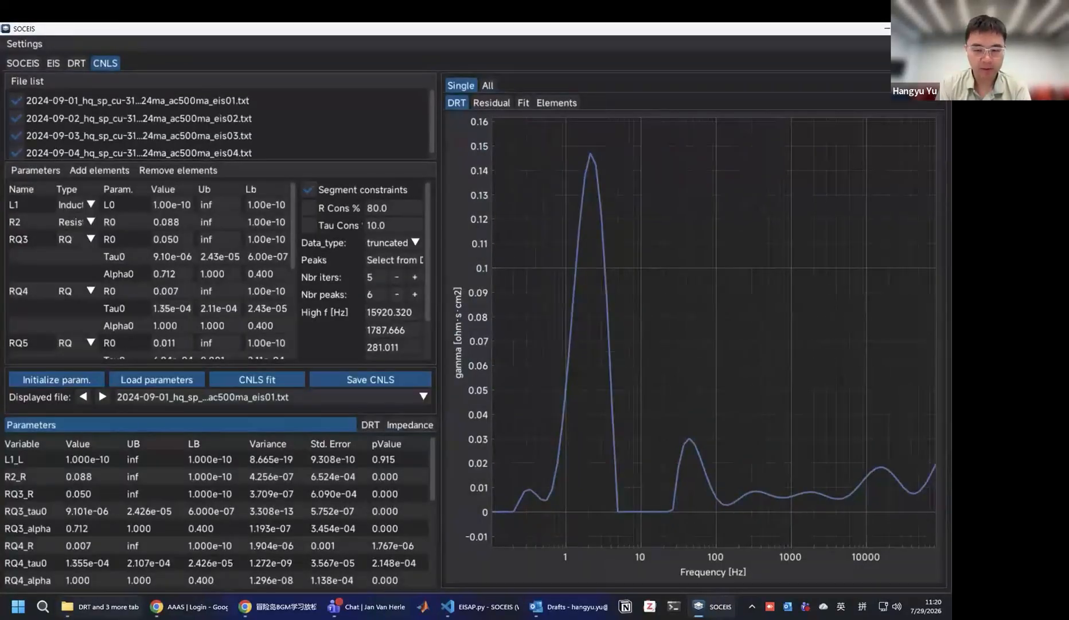
Switch to File Explorer and open the eis01 results workbook from the CNLS folder of 99_eg_degradation in a maximized Excel window.
left_click(101, 606)
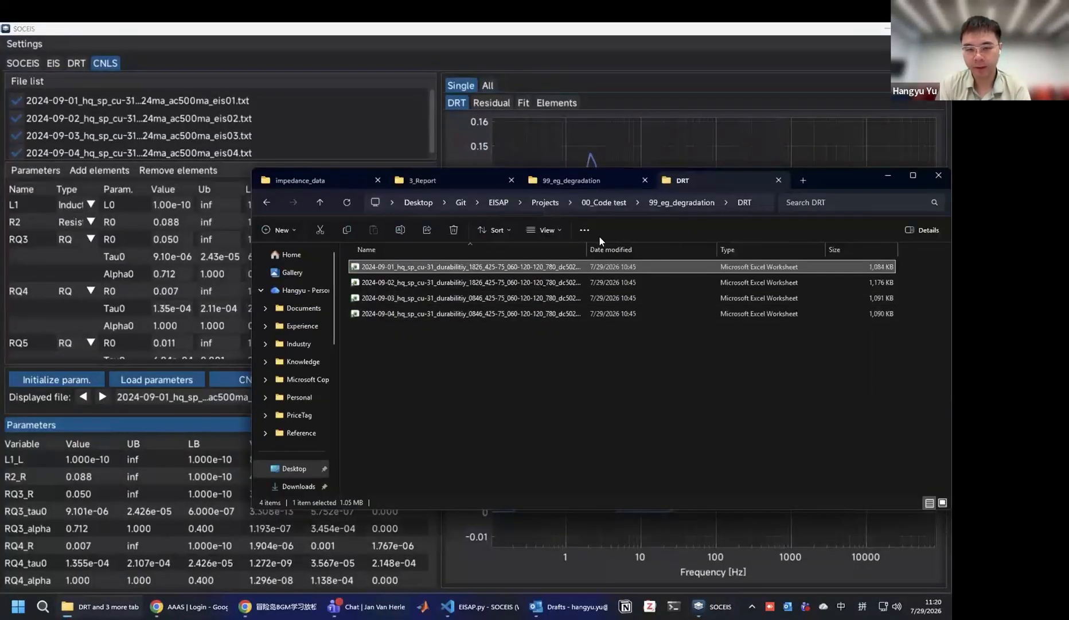
left_click(668, 207)
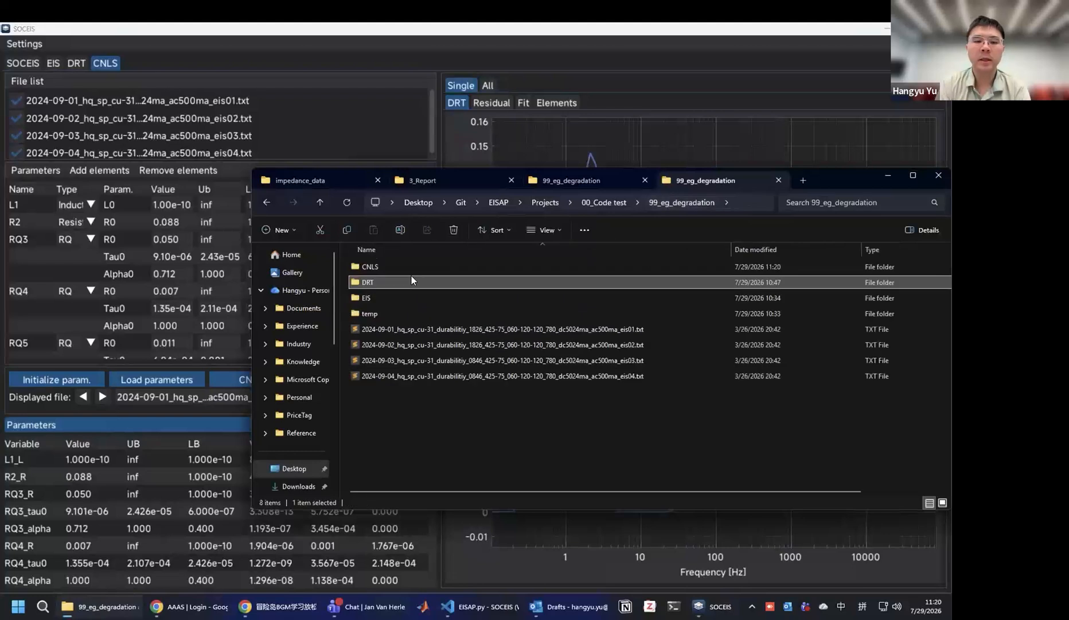
double_click(374, 266)
left_click(381, 267)
double_click(381, 267)
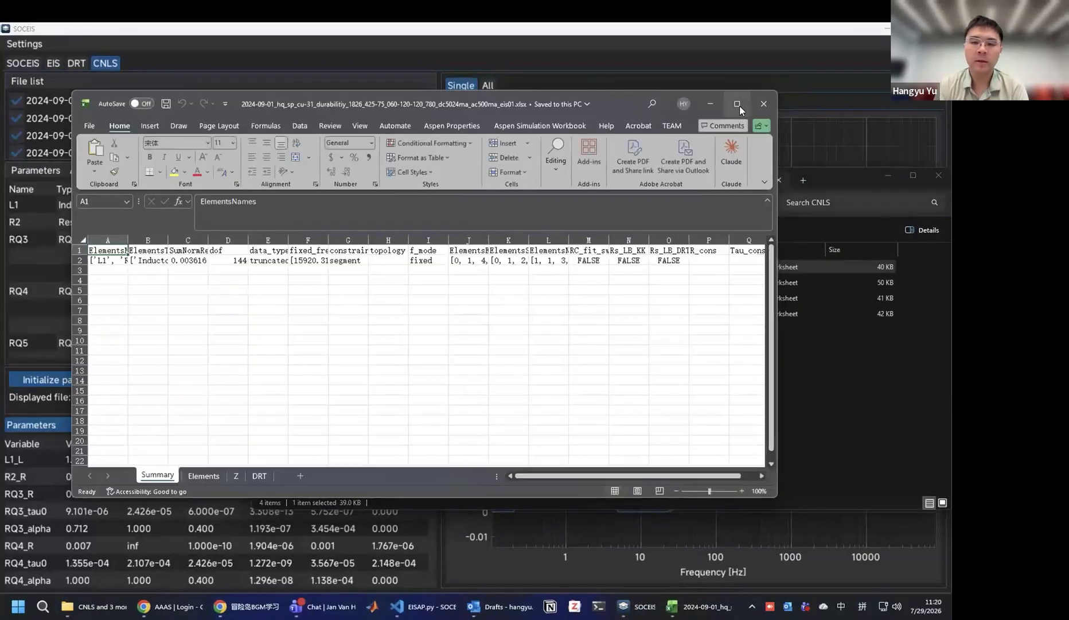
left_click(738, 104)
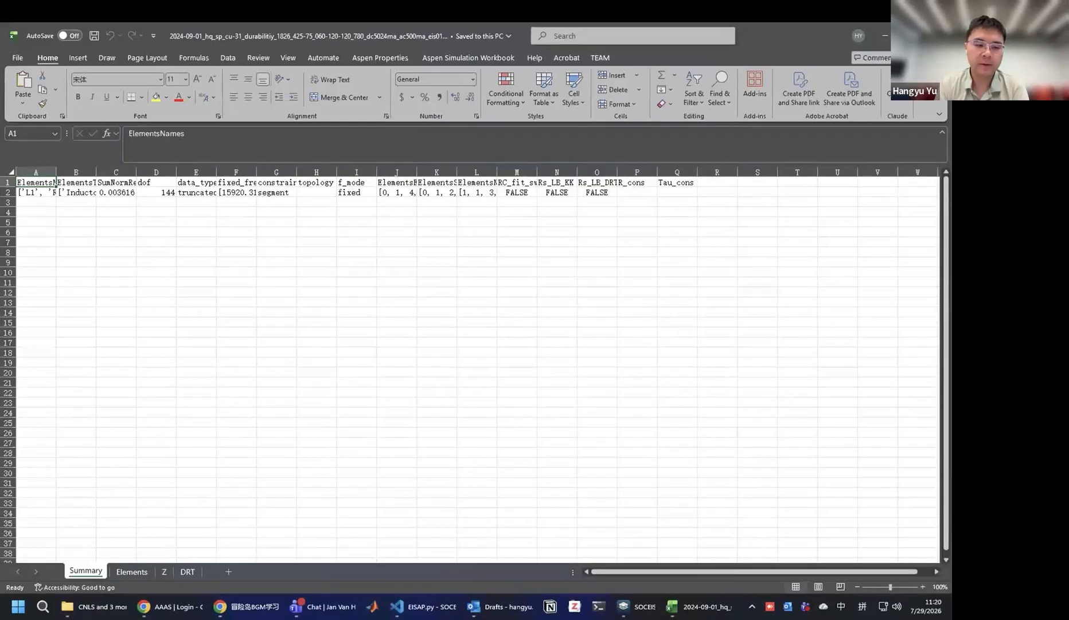
Examine the fitted parameter names and values on the Elements sheet, widening the ElementsParamValues column to fit its contents.
left_click(139, 572)
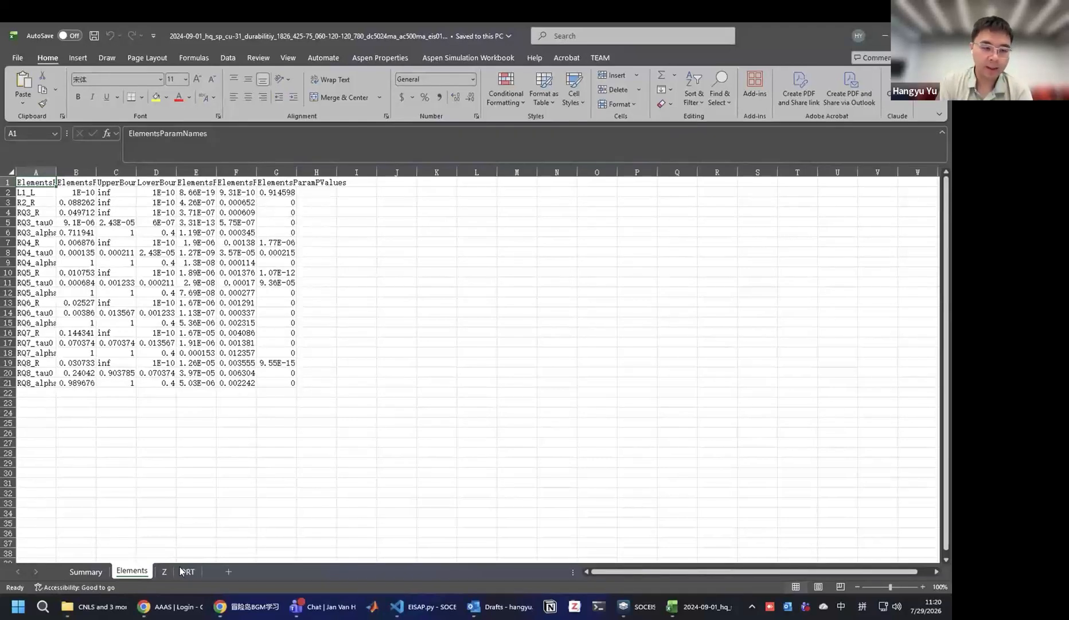
left_click(75, 193)
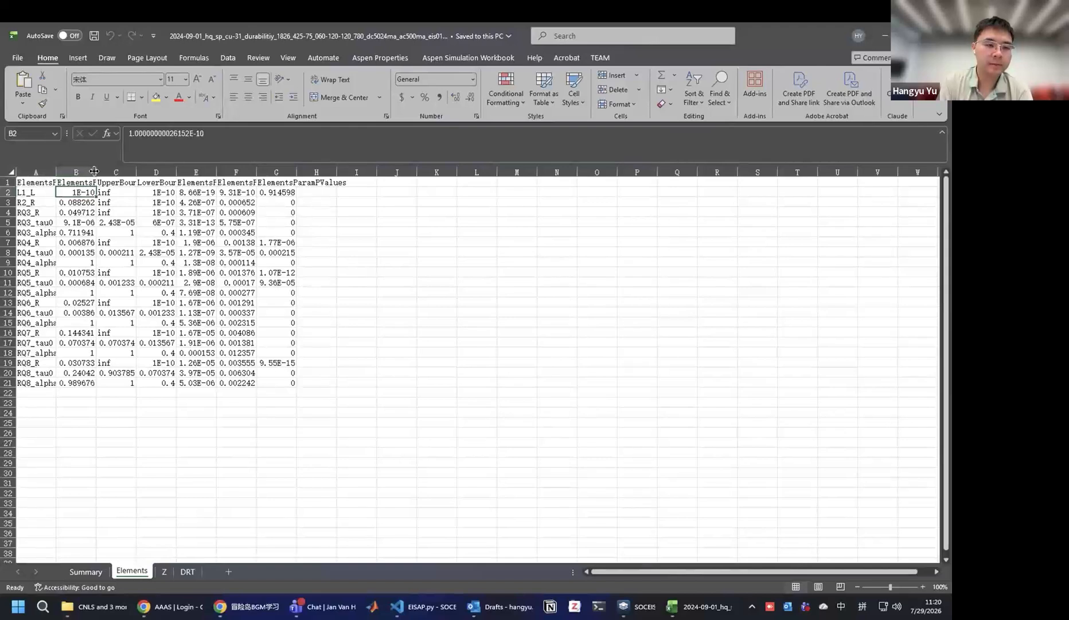
double_click(94, 171)
left_click(139, 201)
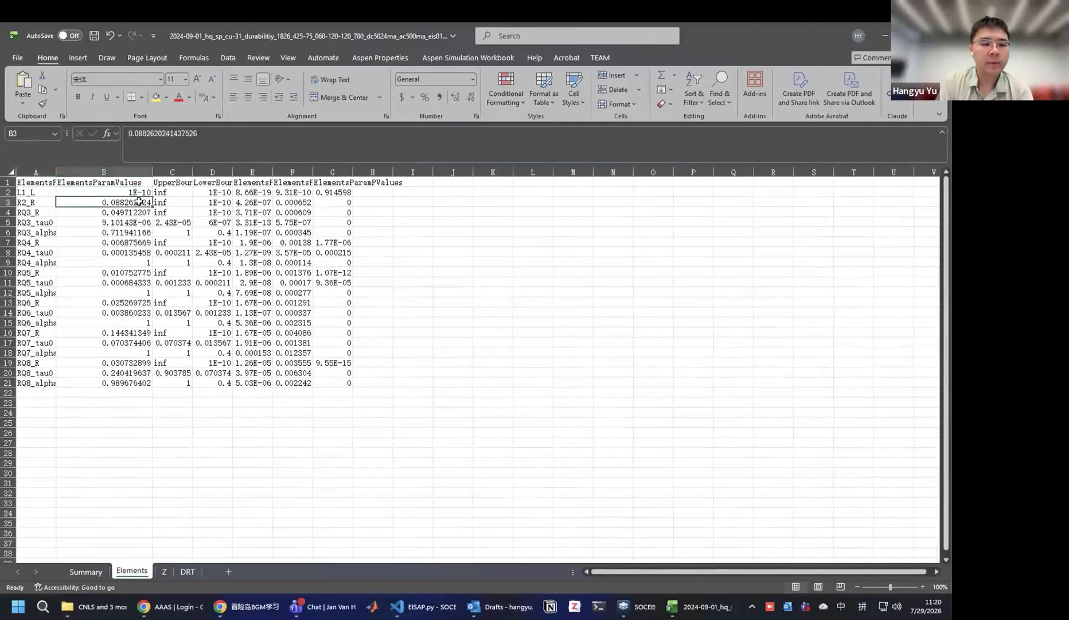
left_click(47, 212)
left_click(46, 223)
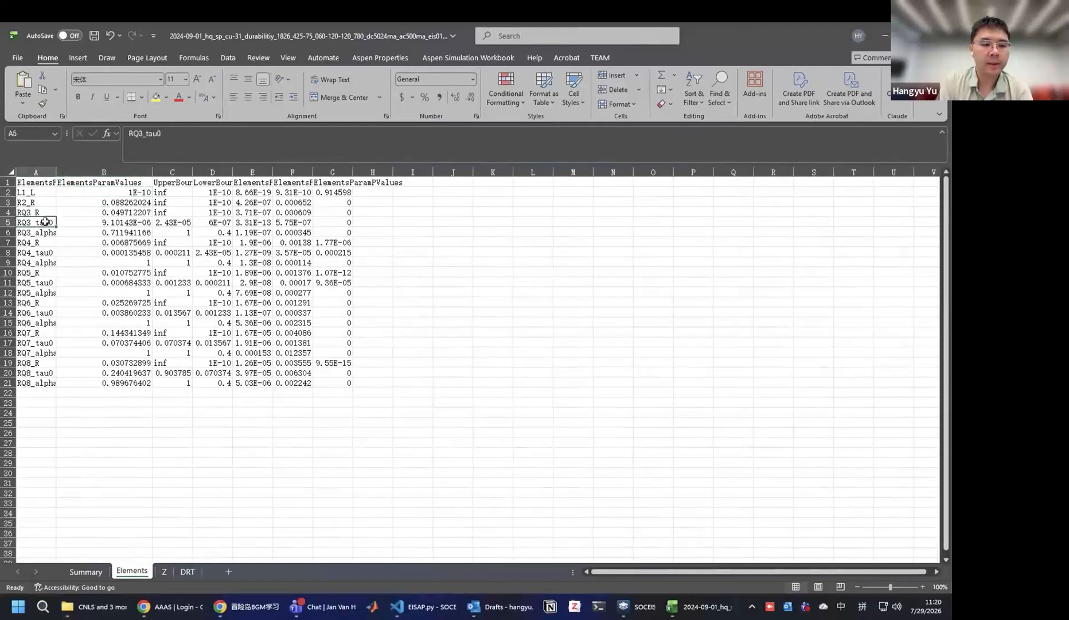
left_click(46, 233)
Look through the impedance data on the Z sheet and widen the Zmes_Re column to read its full header.
left_click(166, 569)
scroll(504, 283, "right", 2)
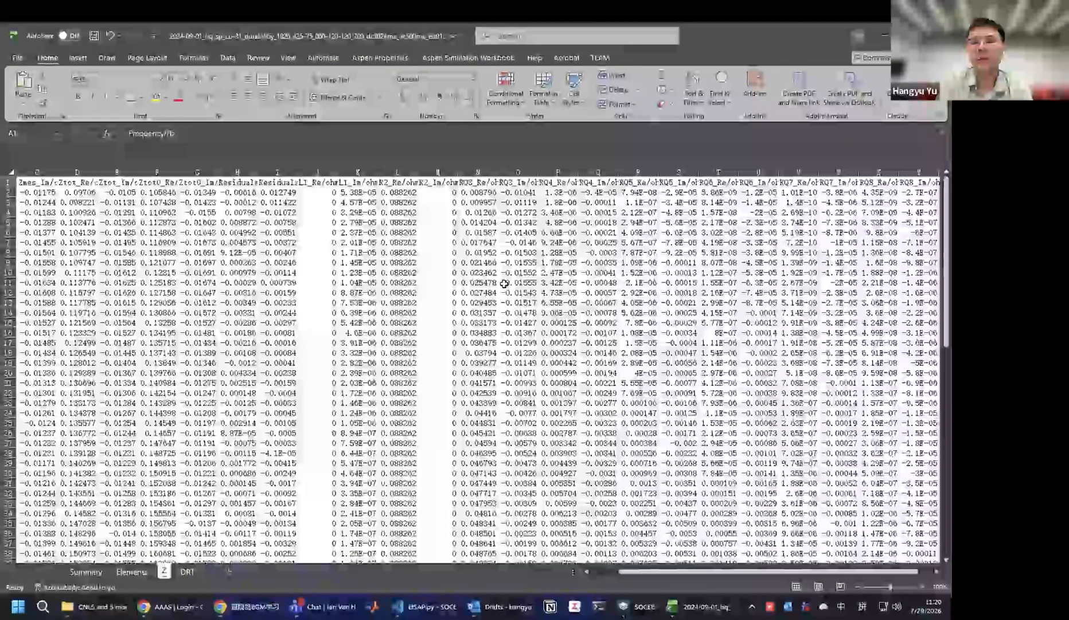
scroll(504, 283, "right", 2)
scroll(504, 283, "left", 4)
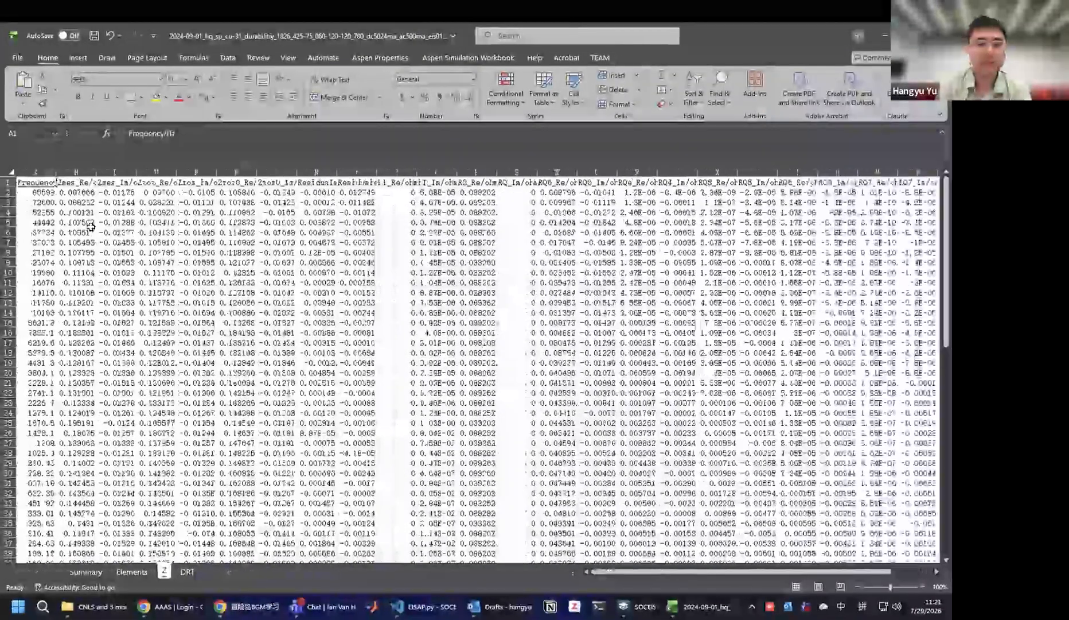
left_click_drag(94, 175, 136, 176)
left_click(79, 200)
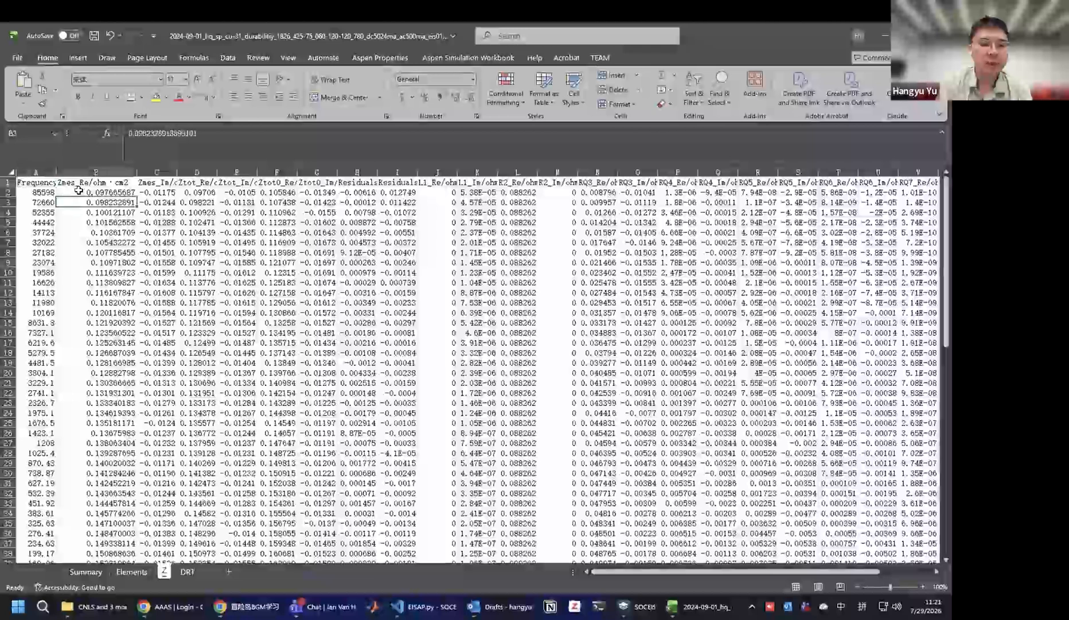
left_click(79, 183)
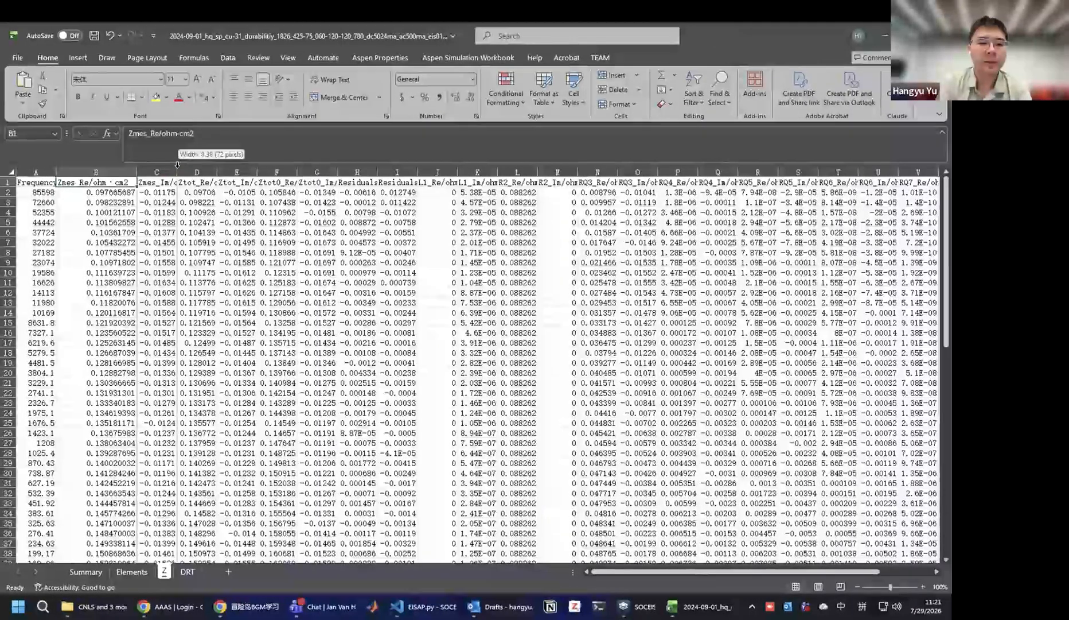
Widen the Zmes_Im, Ztot_Re and Ztot0_Re columns and inspect the total impedance values.
left_click_drag(177, 175, 217, 176)
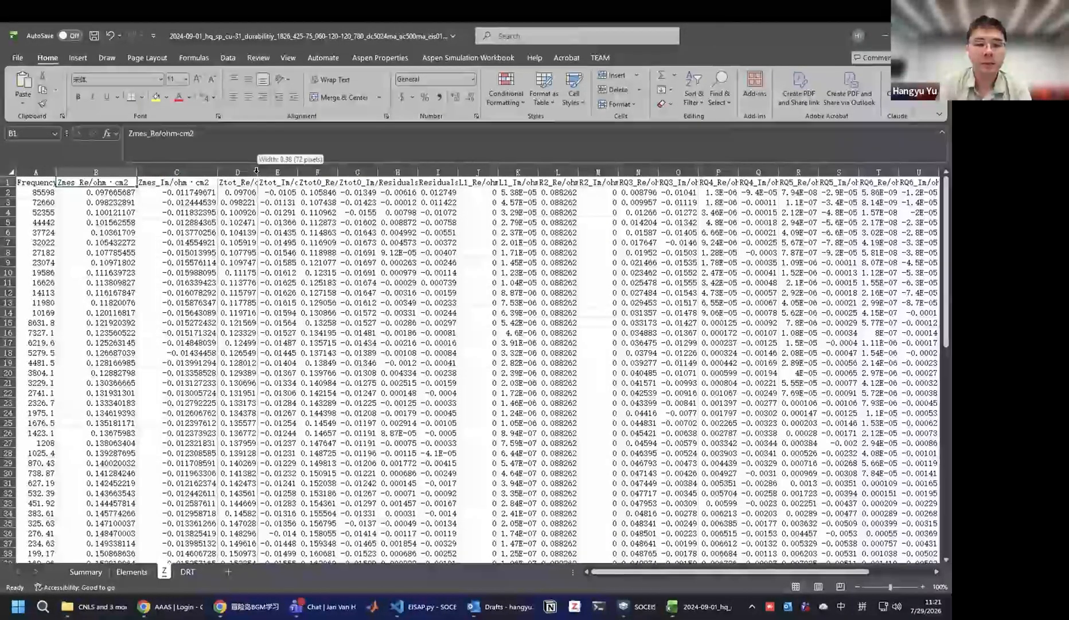
double_click(257, 176)
left_click(261, 194)
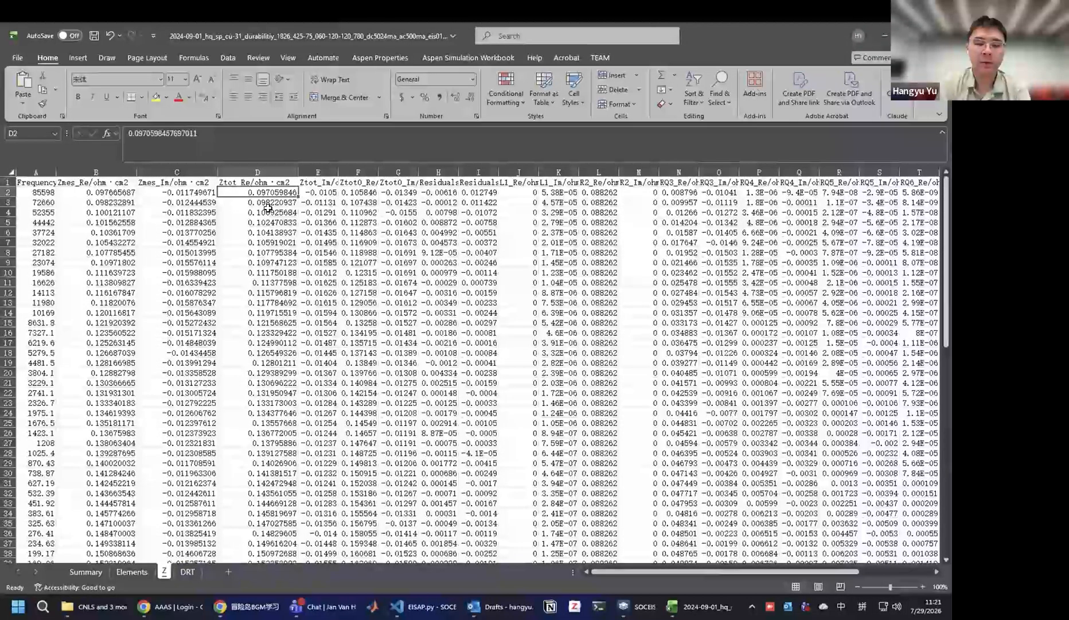
left_click(290, 211)
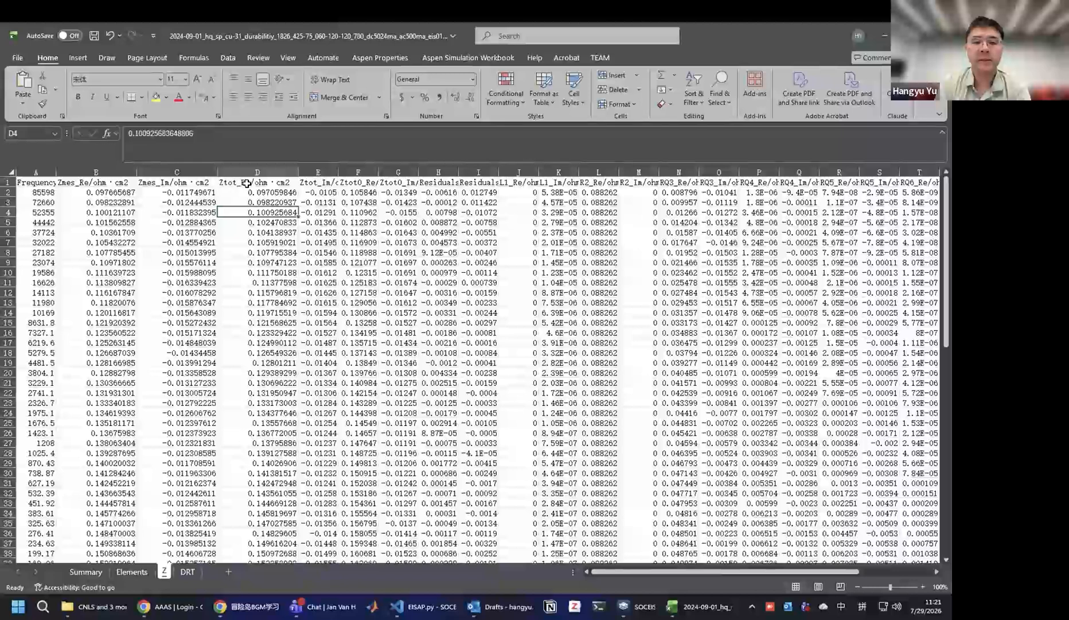
double_click(377, 170)
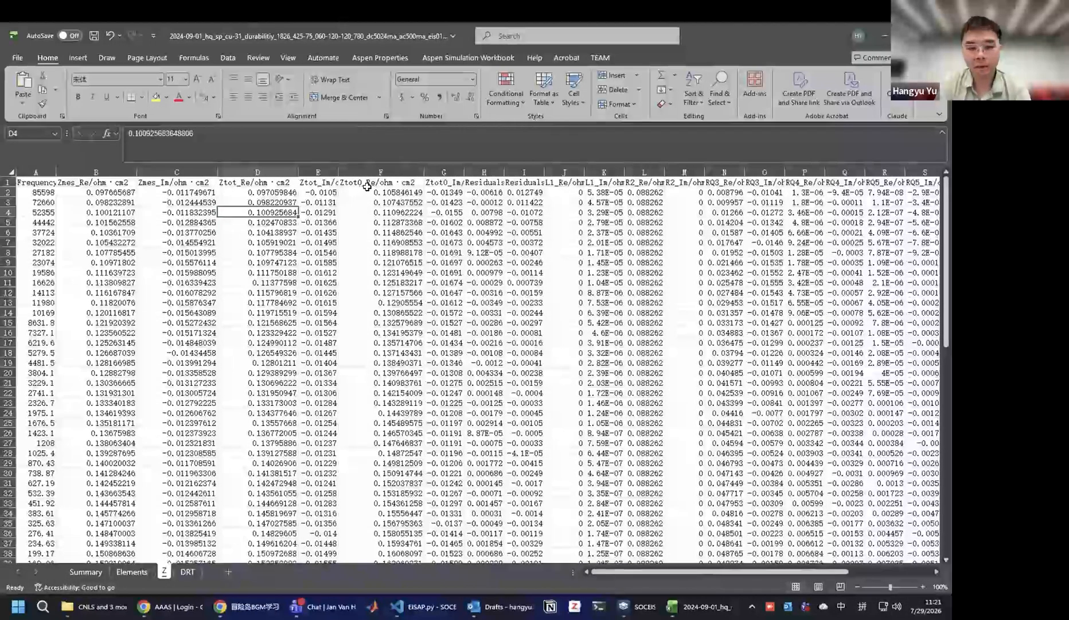
left_click(376, 183)
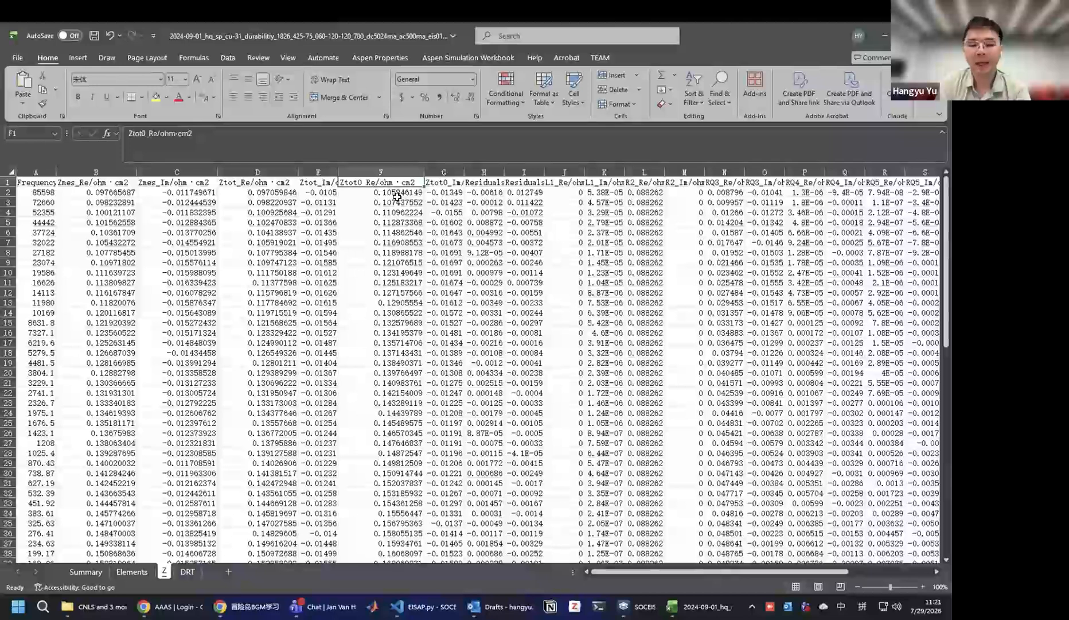
left_click(379, 192)
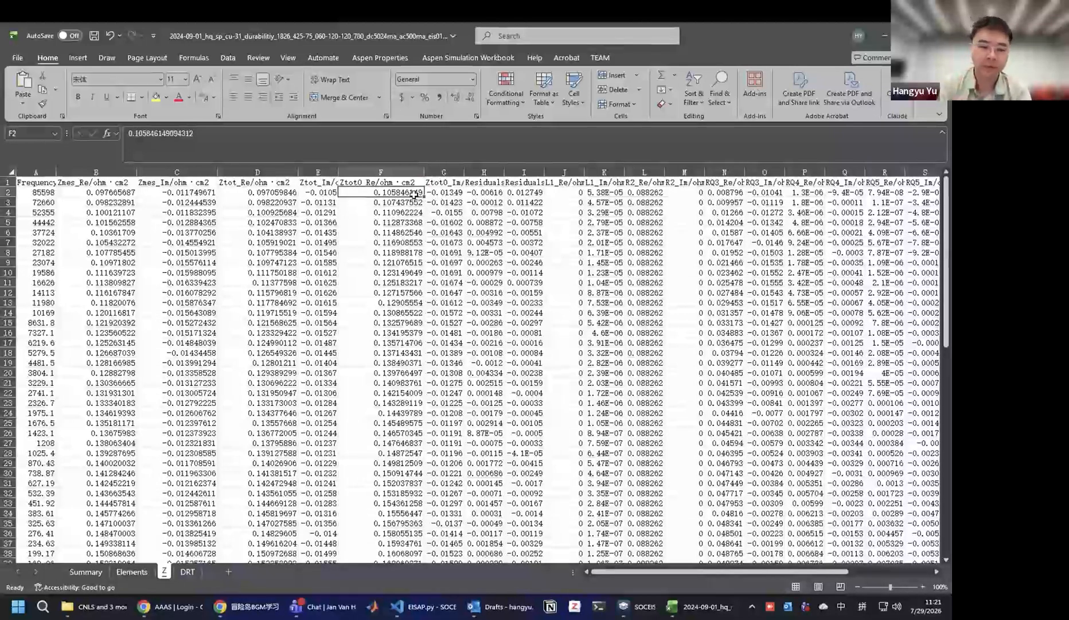
Widen the Ztot0_Im, Residuals_Re, Residuals_Im, L1_Re and L1_Im columns on the Z sheet to read their headers.
double_click(465, 172)
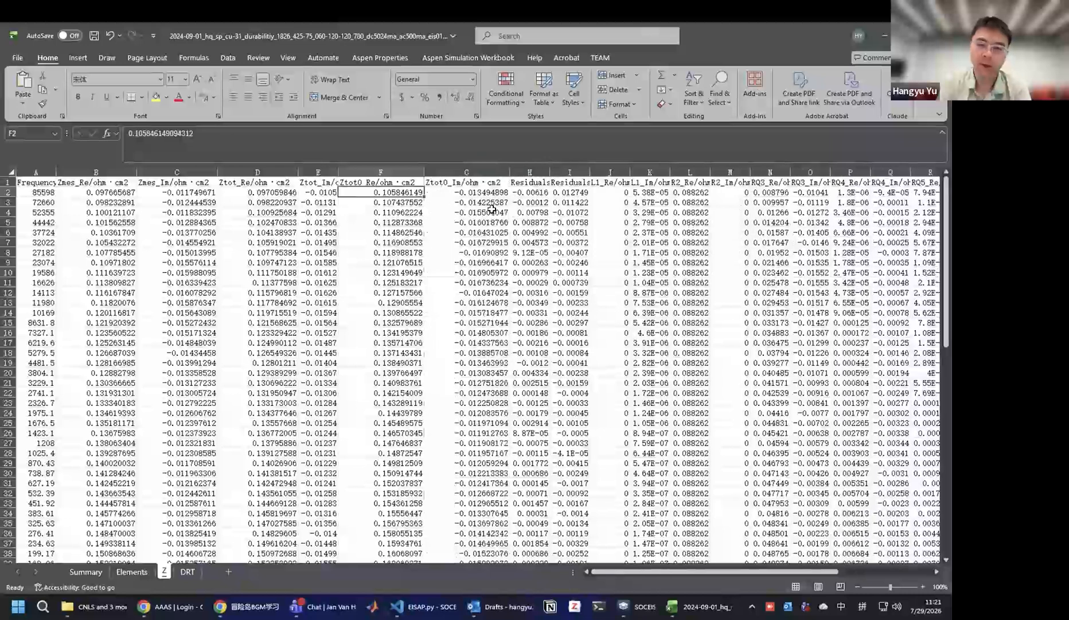
double_click(548, 172)
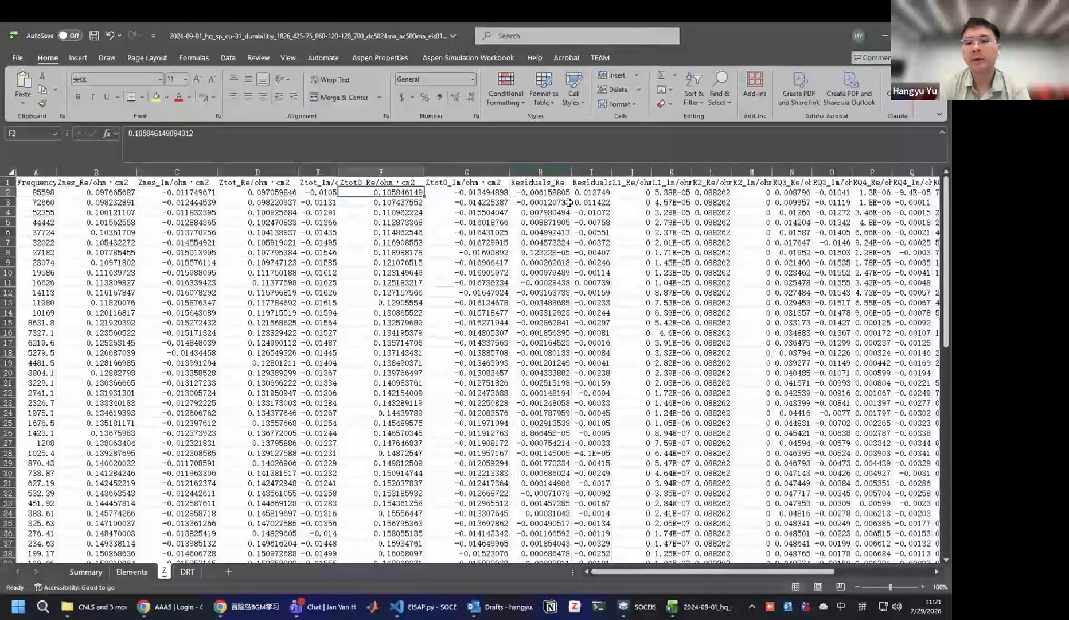
double_click(611, 172)
scroll(641, 211, "right", 2)
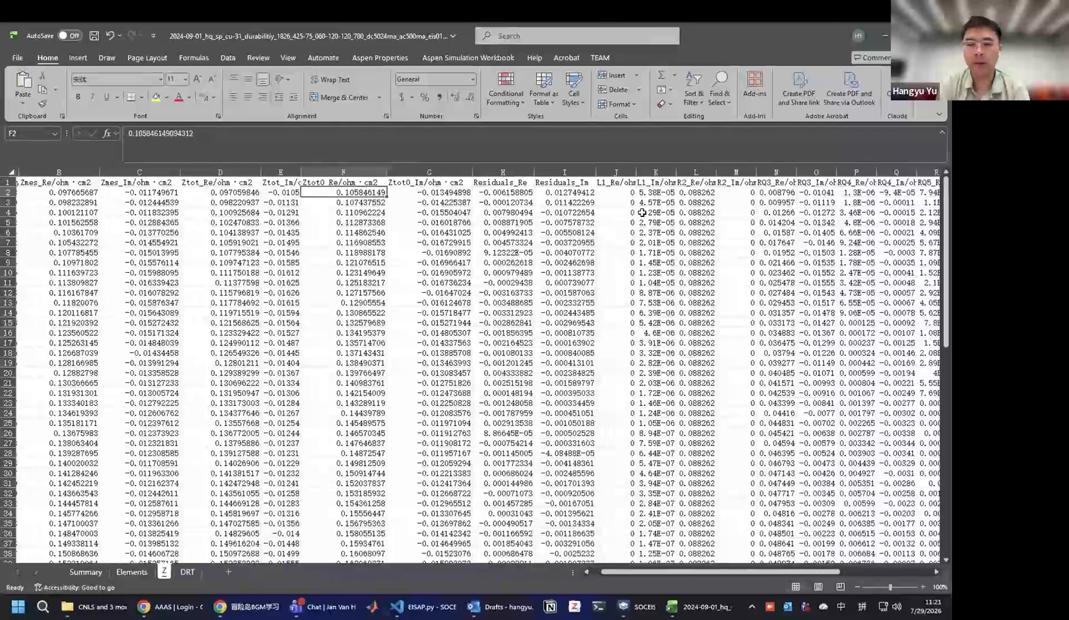
double_click(544, 173)
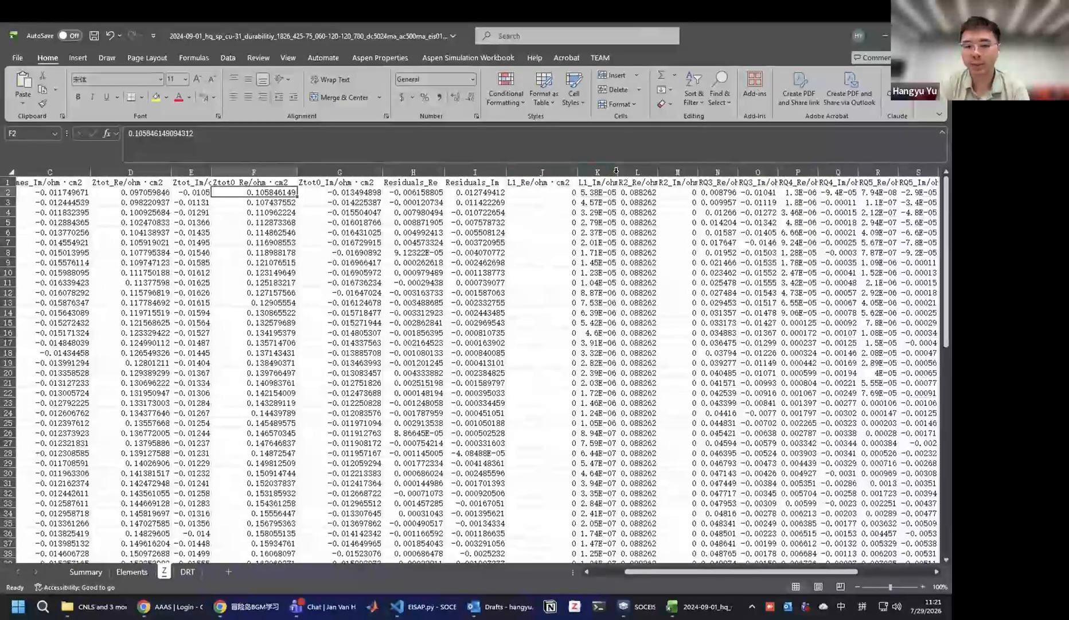
double_click(617, 170)
scroll(530, 182, "right", 2)
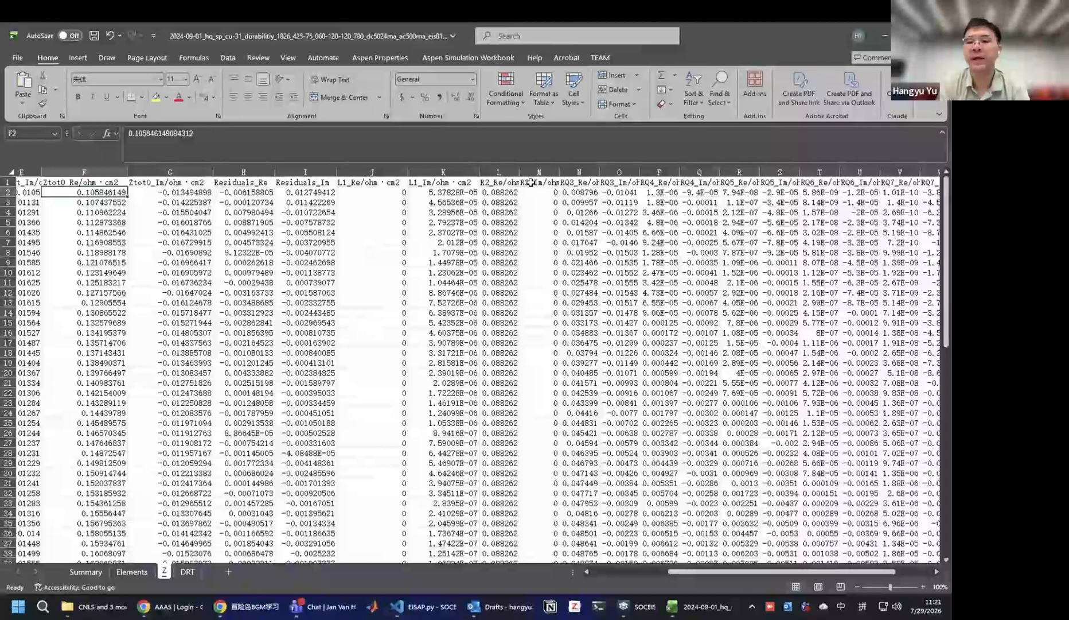
Review the real and imaginary impedance columns of the R2 and RQ elements, and check a Ztot_Im value.
scroll(520, 245, "left", 2)
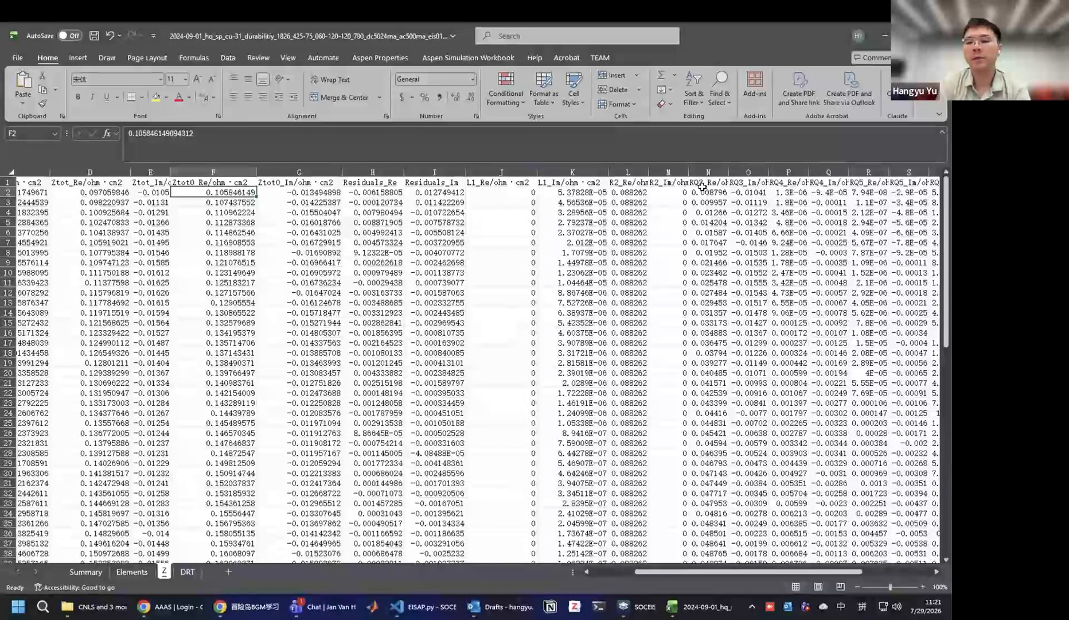
scroll(902, 211, "right", 1)
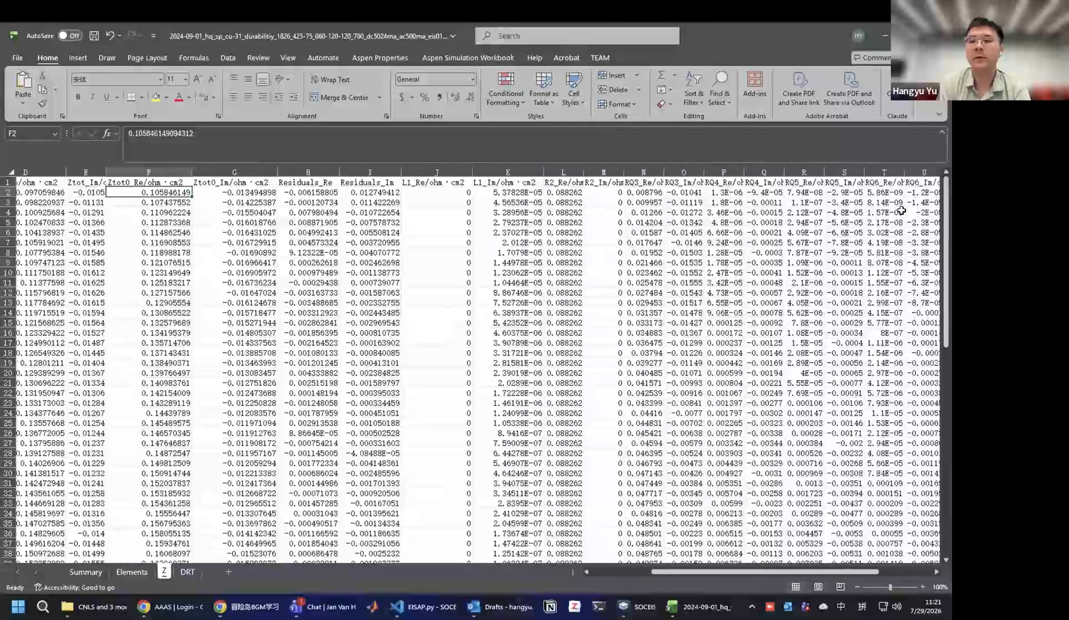
scroll(902, 211, "right", 3)
scroll(281, 214, "left", 5)
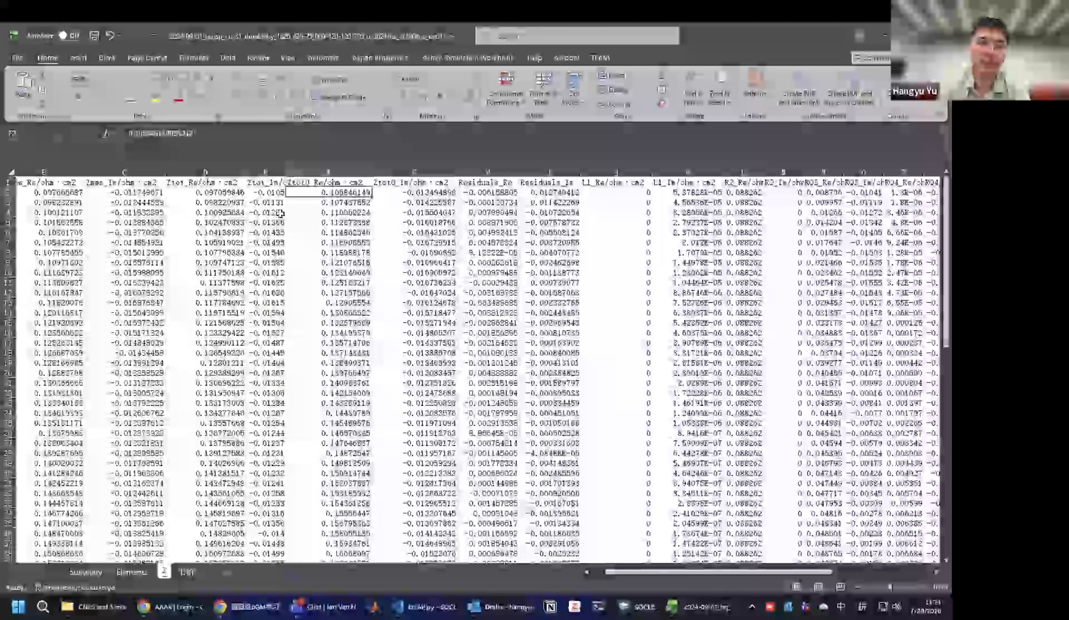
double_click(195, 182)
left_click_drag(189, 182, 199, 182)
left_click(278, 252)
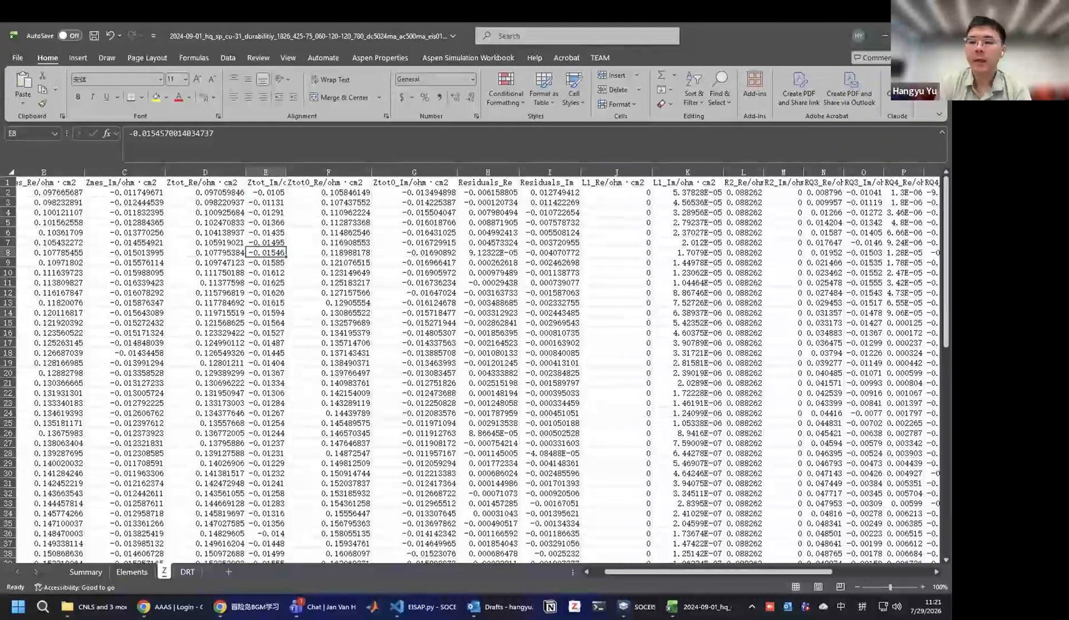
Reopen the eis01 CNLS workbook without saving the column changes and display its DRT sheet.
key("ctrl+w")
left_click(552, 394)
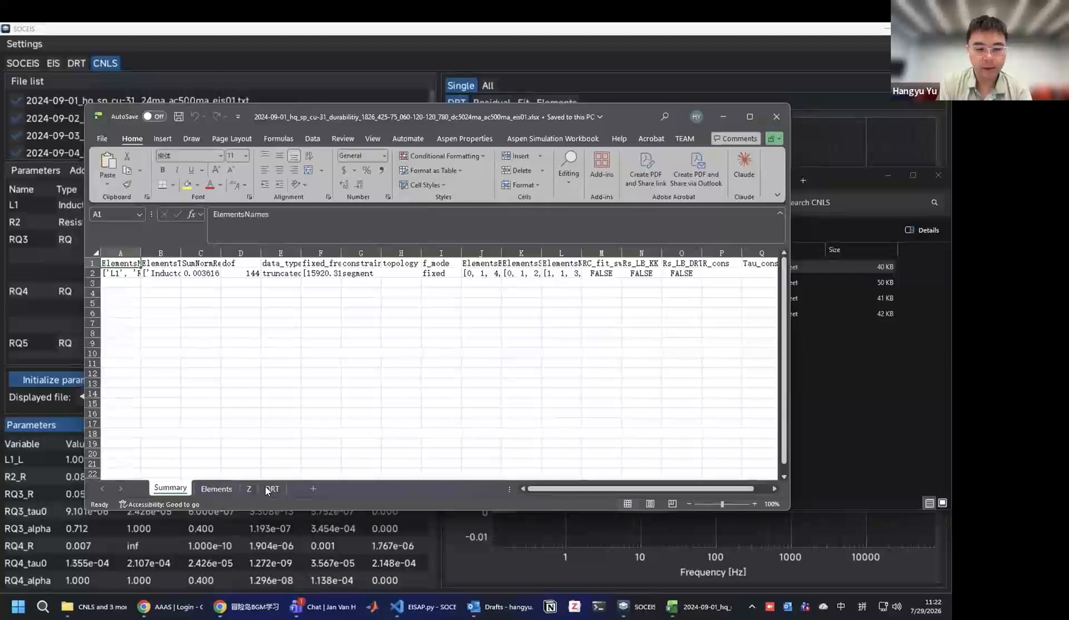
left_click(273, 489)
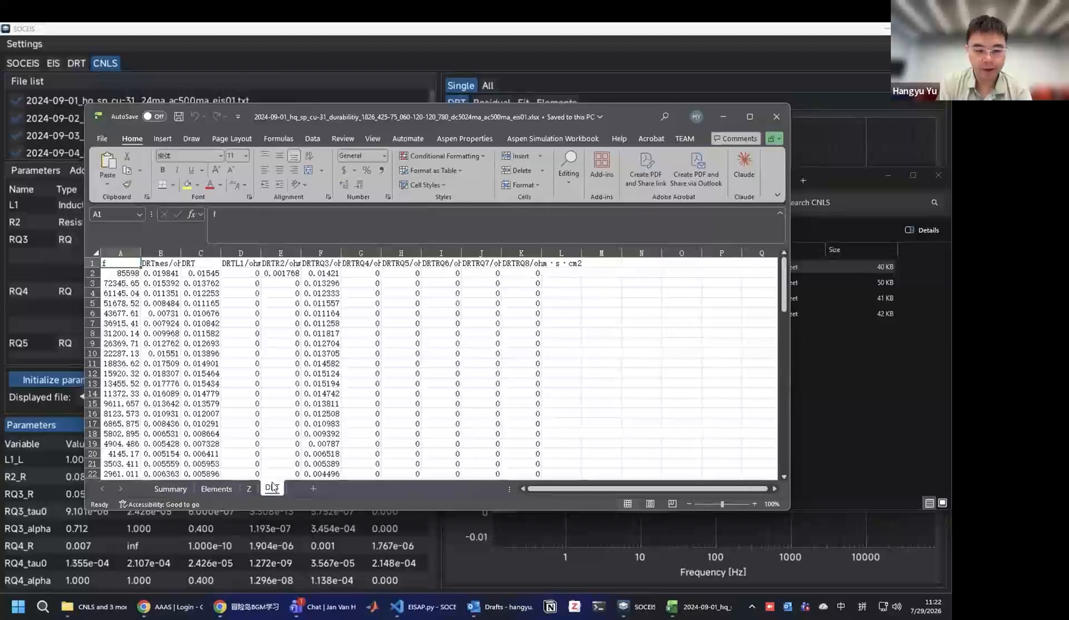
Maximize the eis01 workbook and widen the DRTRQ3 column on the DRT sheet to inspect its values.
left_click(748, 116)
left_click(310, 301)
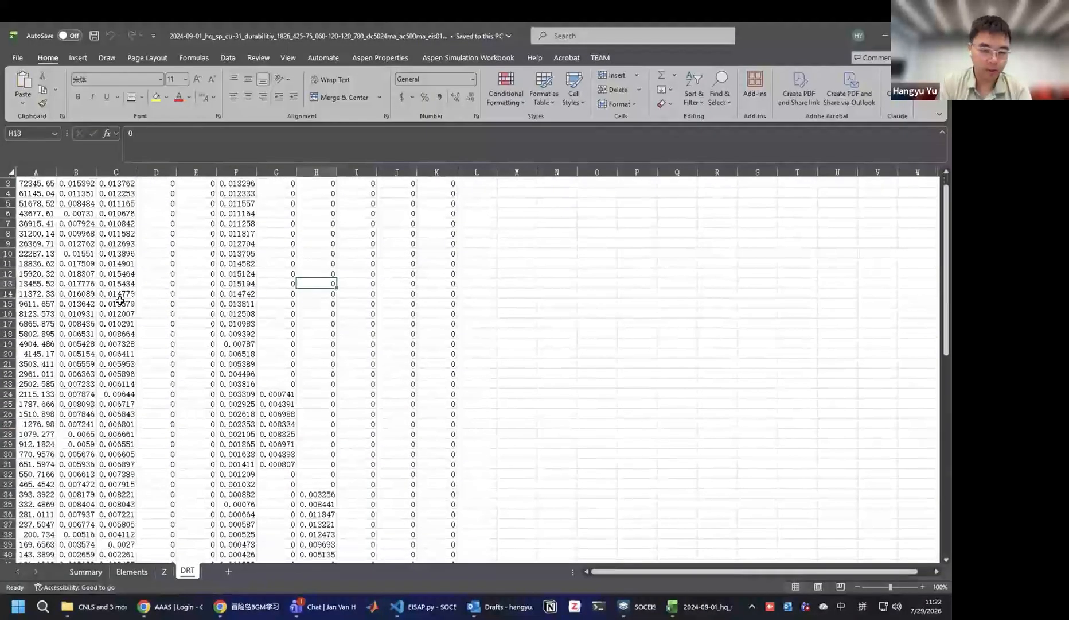
double_click(255, 168)
left_click(277, 212)
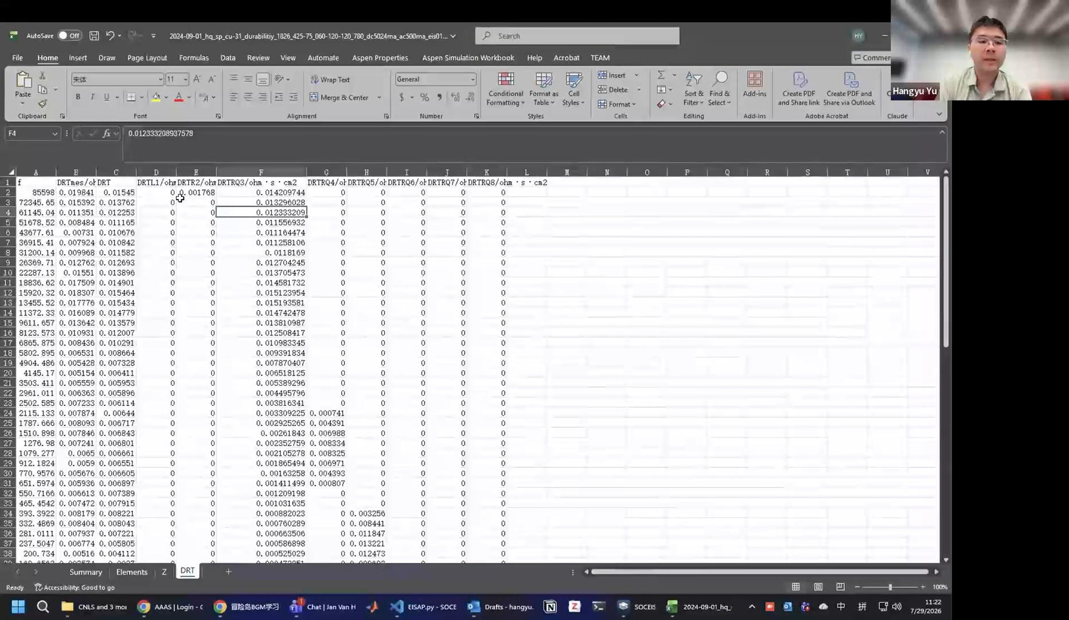
Widen the DRTmes column to read its full header and measured values.
left_click(45, 191)
left_click_drag(97, 167, 98, 167)
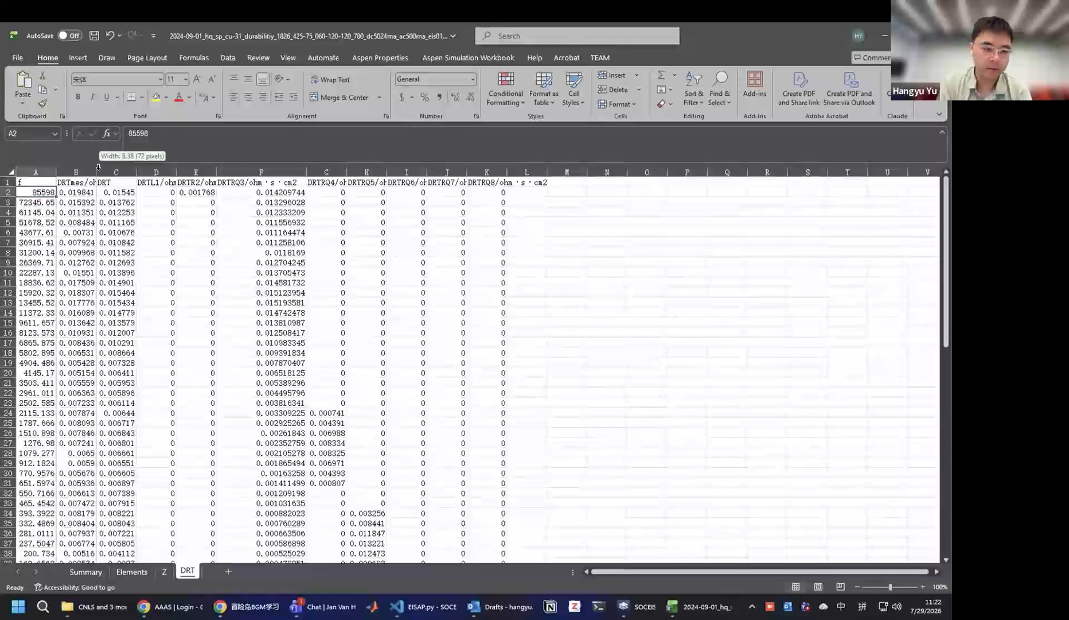
double_click(98, 167)
left_click(74, 193)
left_click(72, 184)
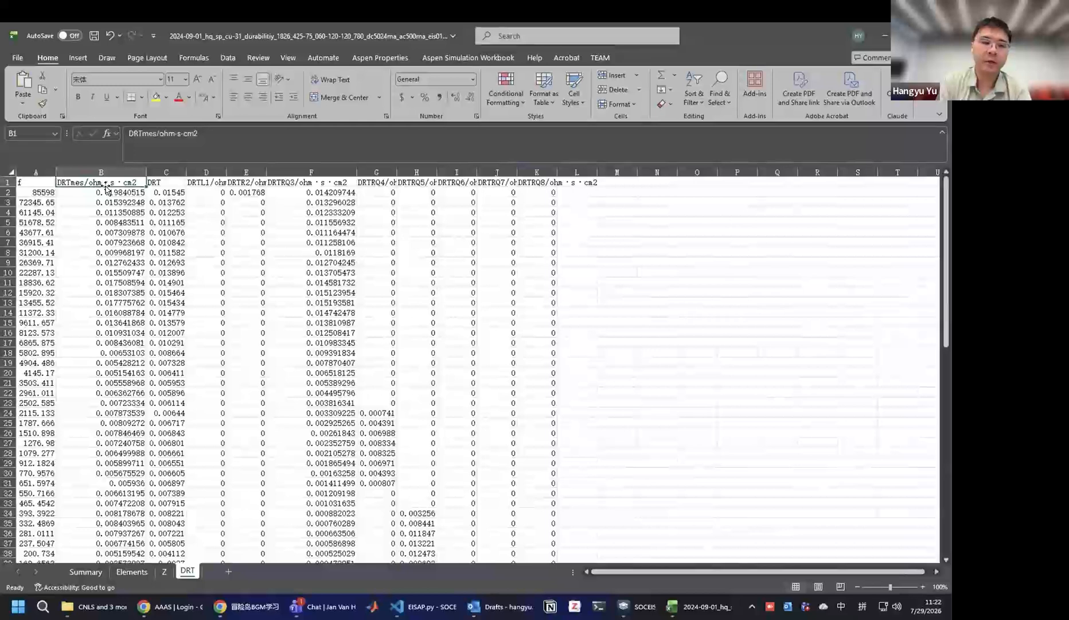
Widen the DRT and DRTL1 columns and inspect the total DRT values.
double_click(186, 173)
left_click(185, 182)
left_click(190, 201)
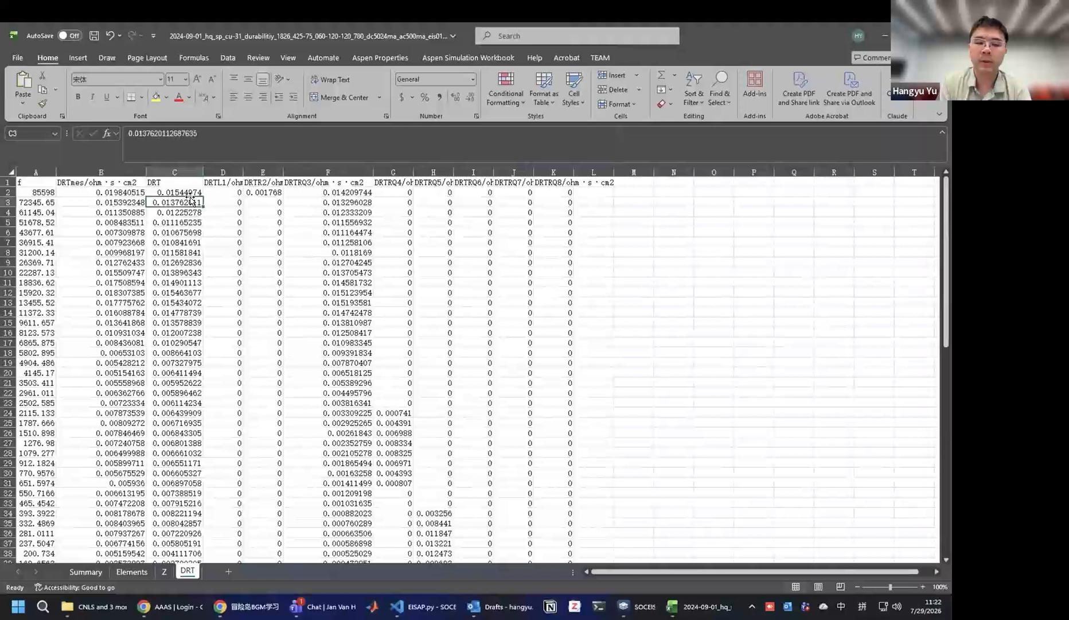
double_click(244, 172)
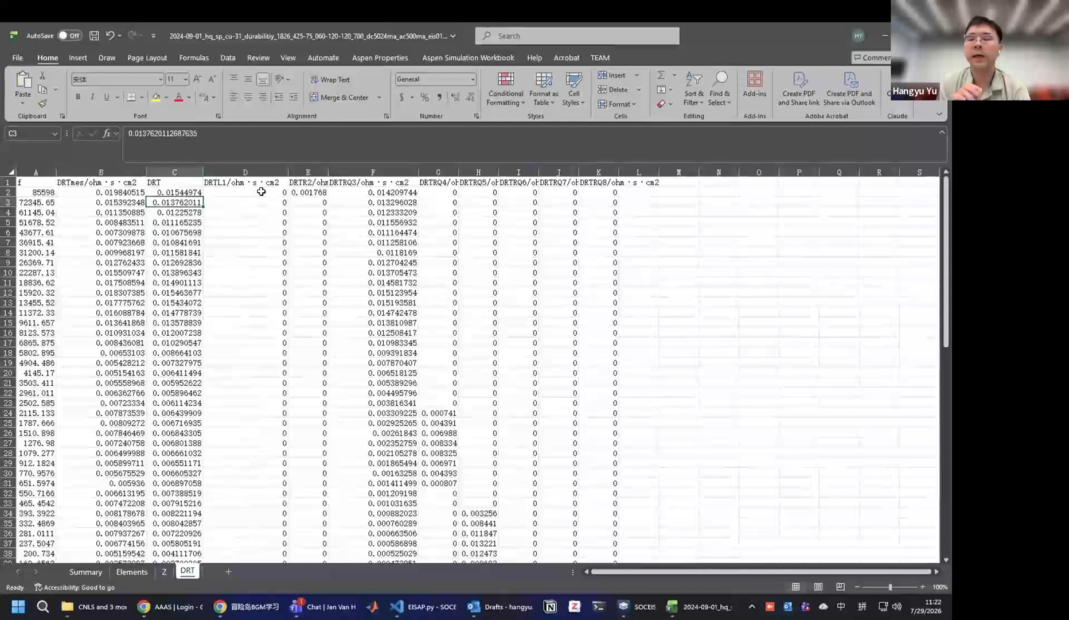
Check the DRTR2, DRTRQ3 and DRTRQ4 headers, and close the workbook without saving the column changes.
left_click(309, 185)
left_click(354, 184)
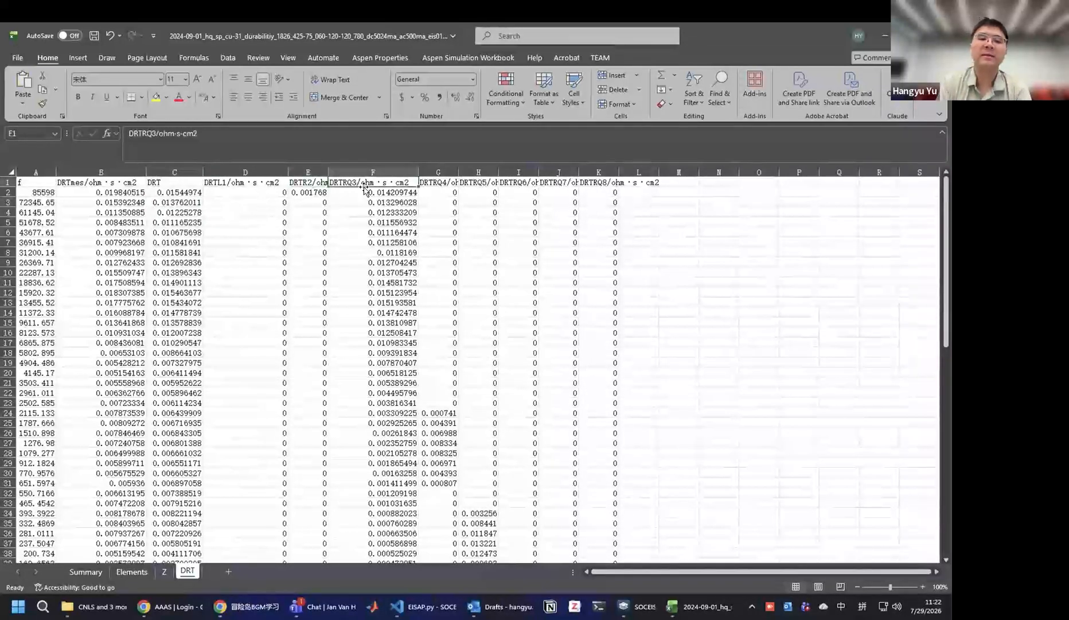
left_click(452, 185)
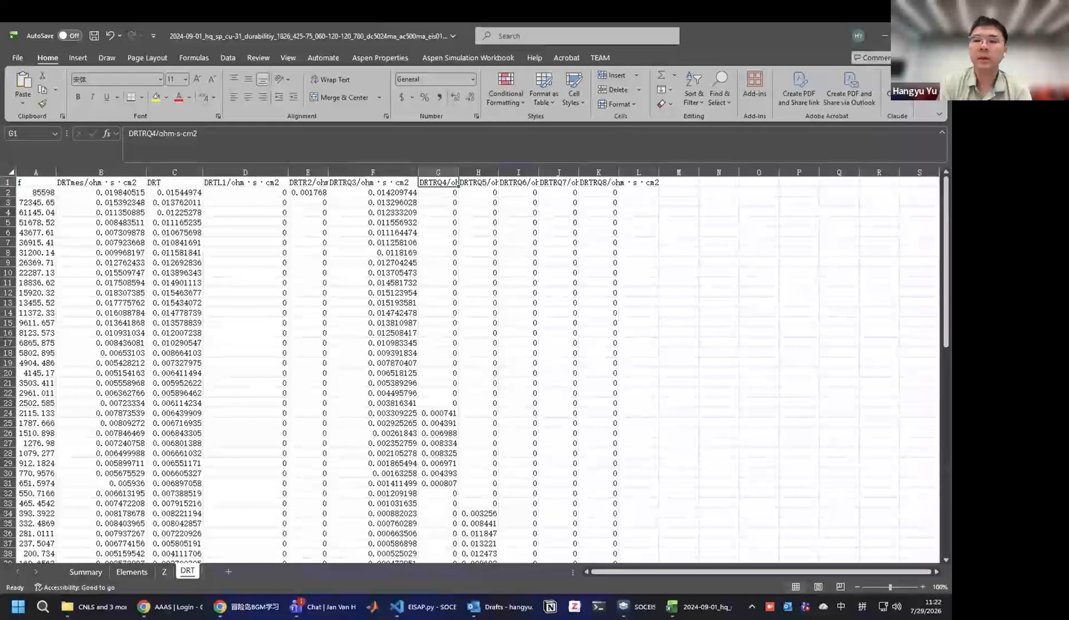
left_click(939, 36)
left_click(536, 394)
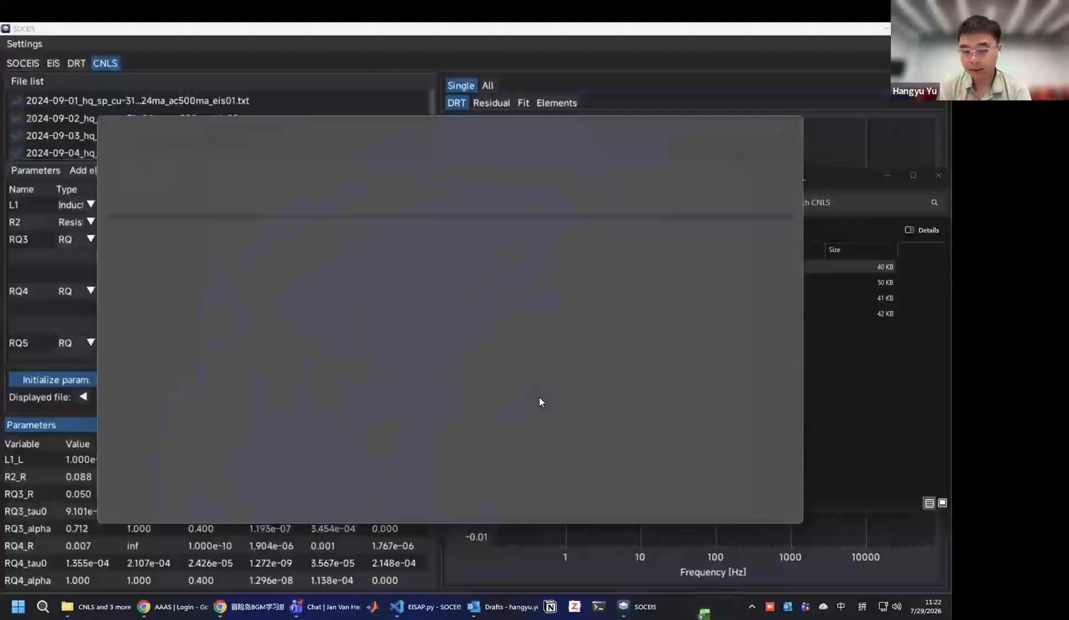
Switch back to SOCEIS, review the Elements plots of the eis01 CNLS fit, and return to the start page.
left_click(654, 136)
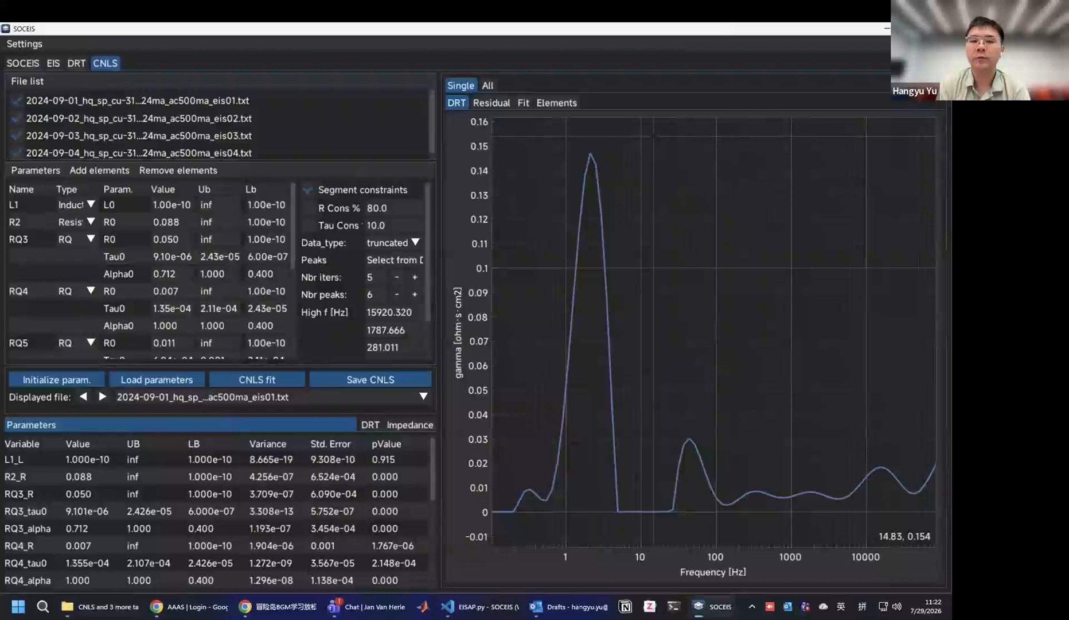
left_click(556, 102)
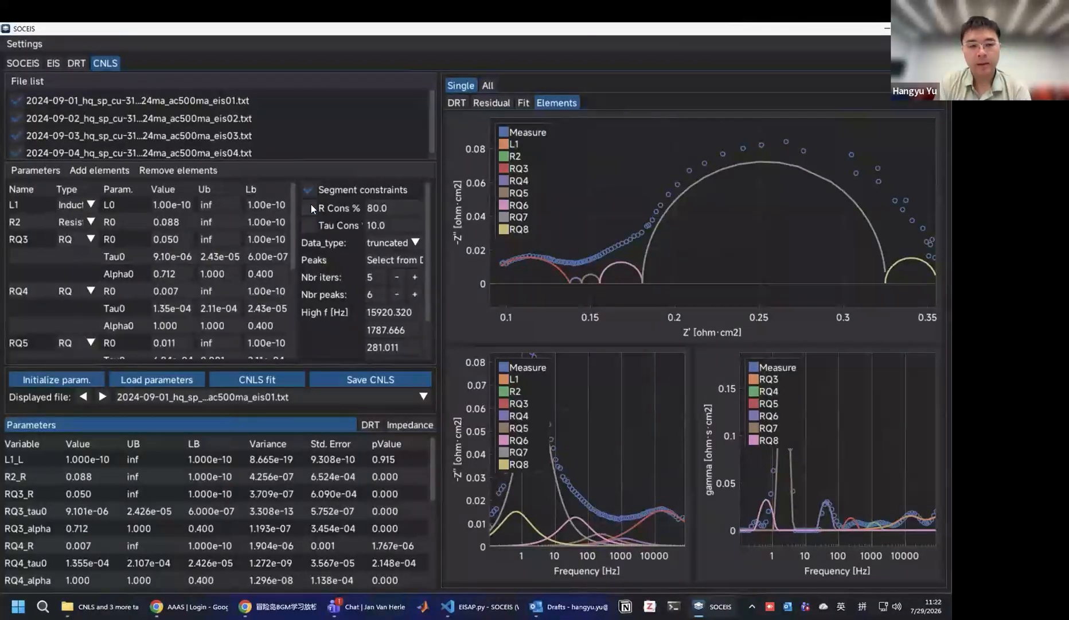
left_click(31, 67)
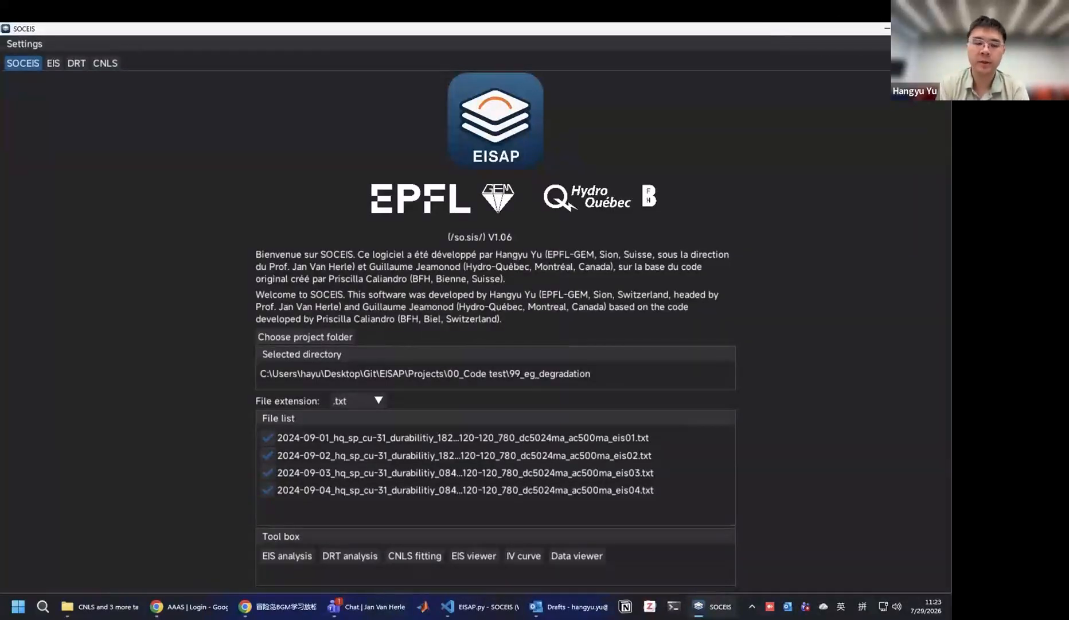
Close SOCEIS and restart it by running EISAP.py in VS Code.
left_click(940, 28)
left_click(618, 124)
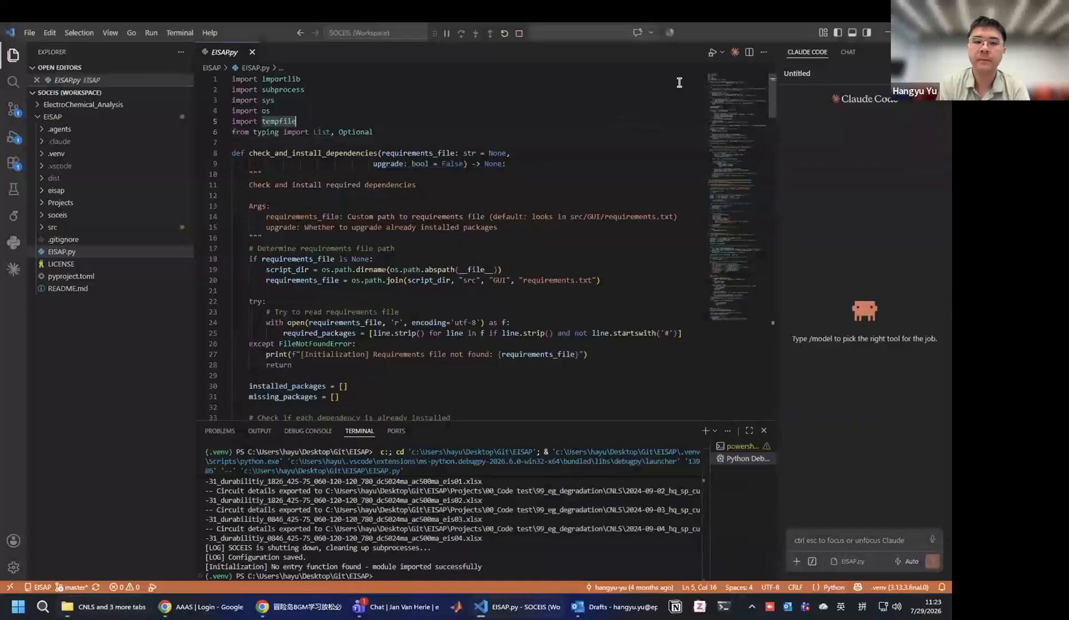
left_click(712, 55)
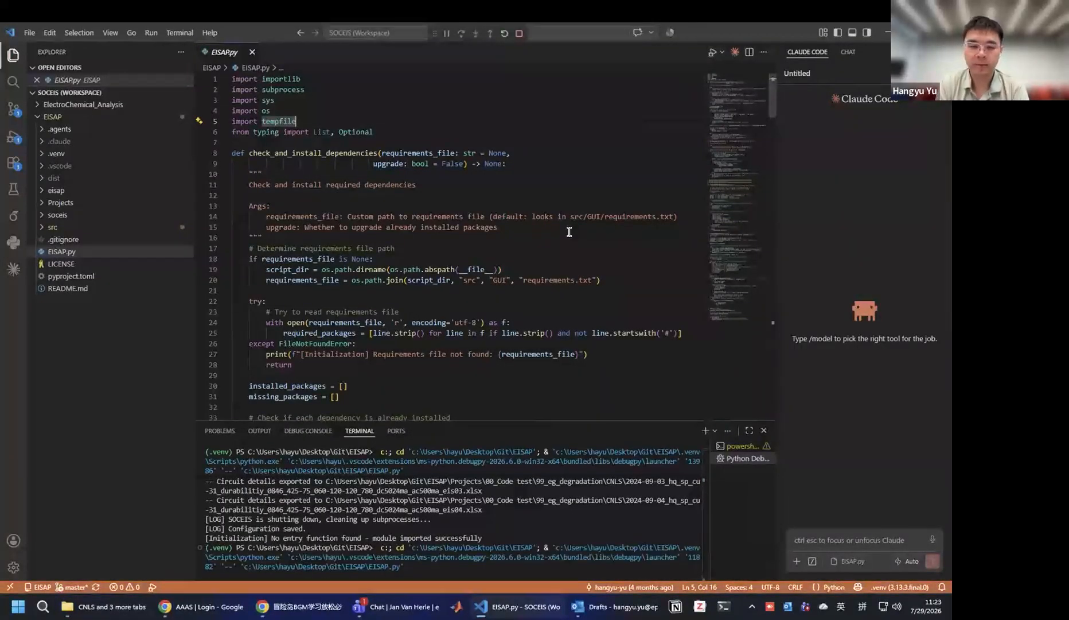
Show the EISAP folder in File Explorer, and bring the restarted SOCEIS window forward and maximize it.
left_click(113, 604)
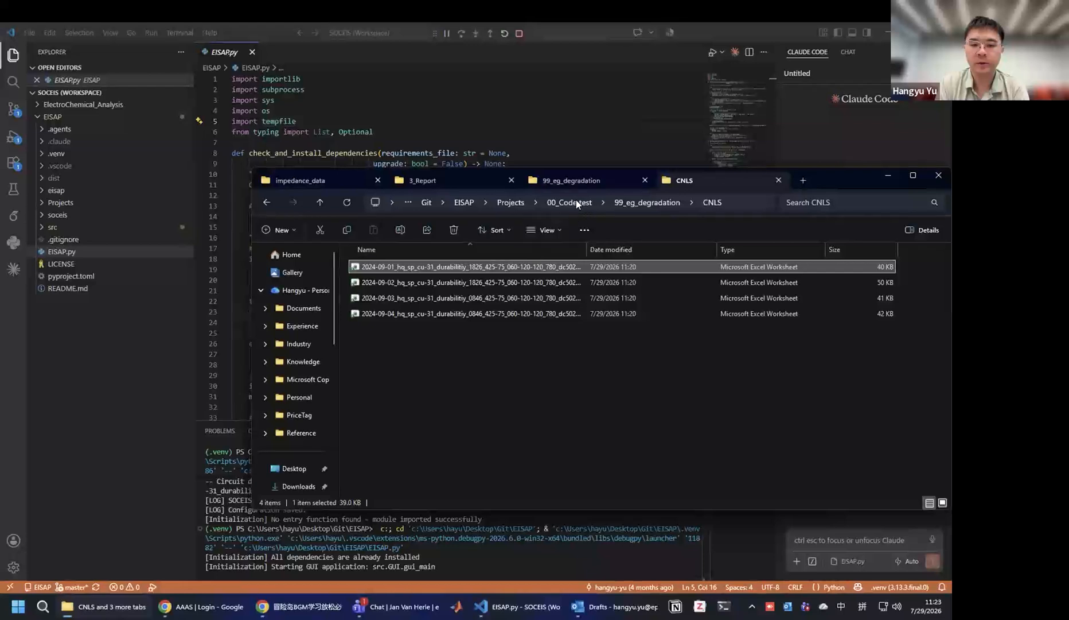
left_click(464, 202)
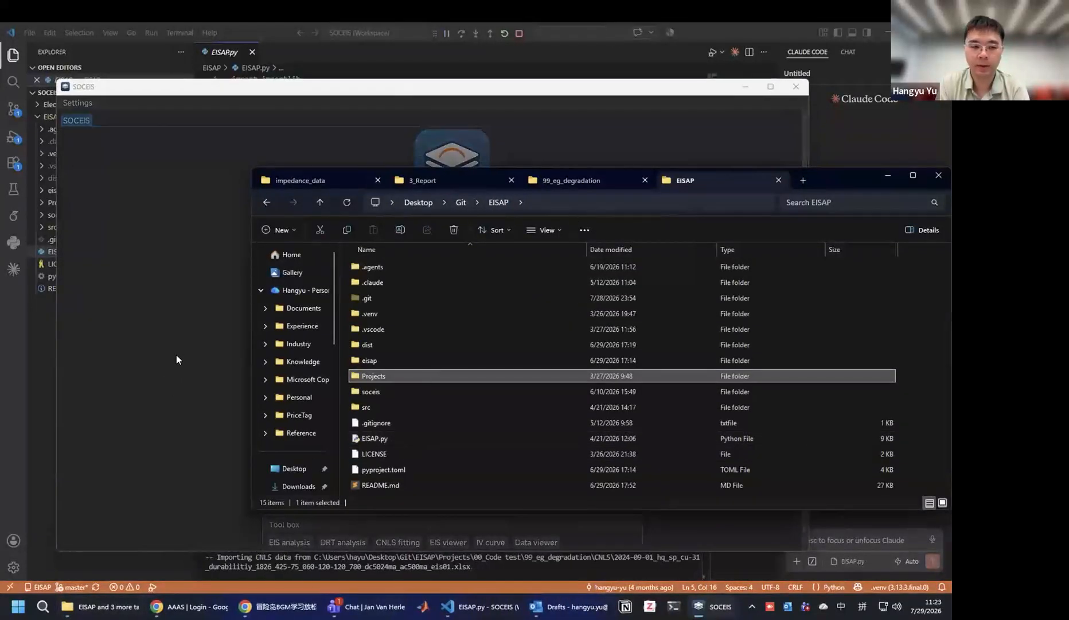
left_click(139, 333)
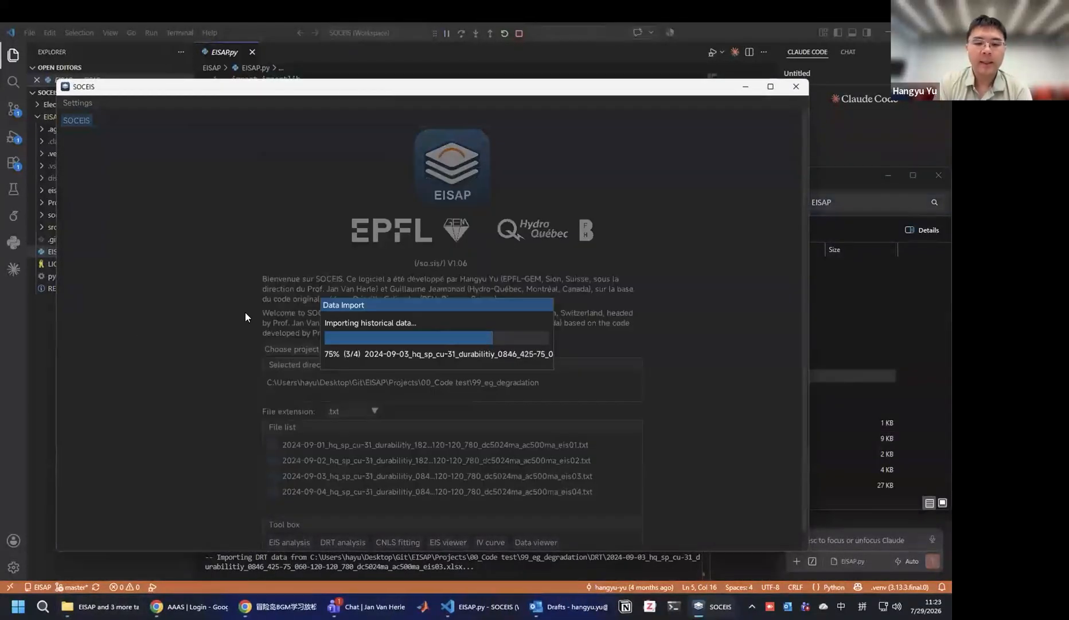
left_click(771, 87)
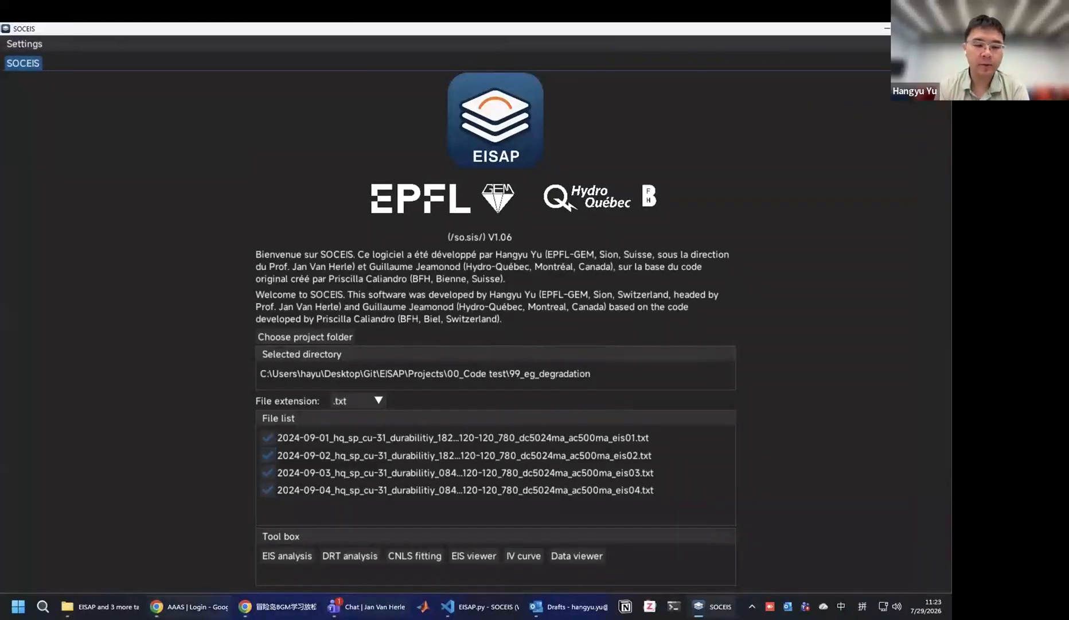
Browse to Projects\00_Code test\99_eg_degradation in File Explorer to view its result subfolders, and return to SOCEIS.
left_click(101, 606)
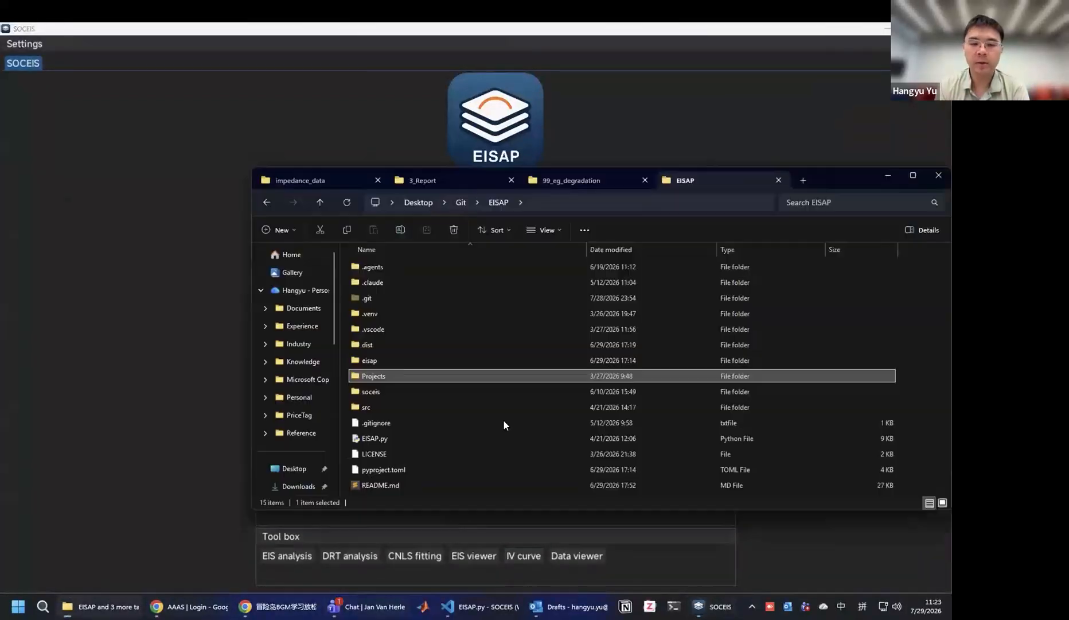
double_click(381, 374)
double_click(457, 267)
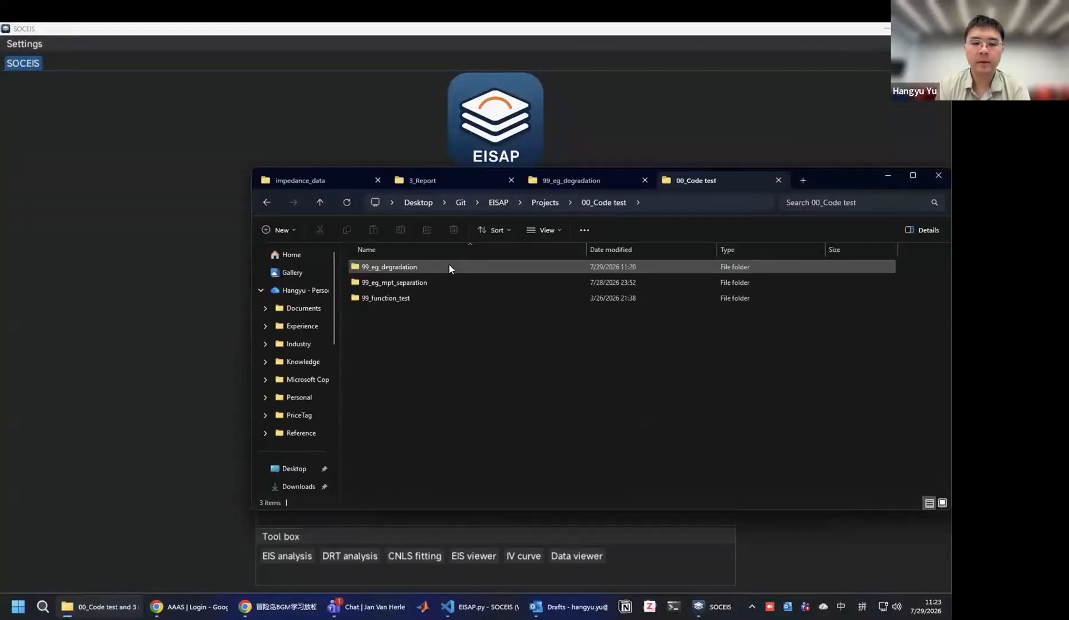
double_click(449, 265)
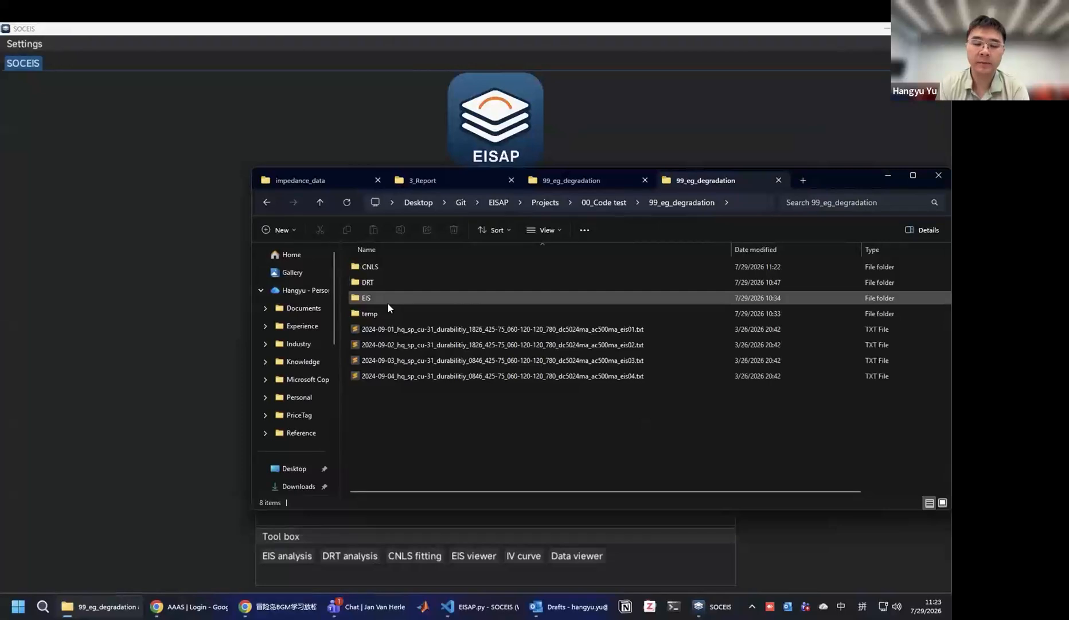
left_click(125, 408)
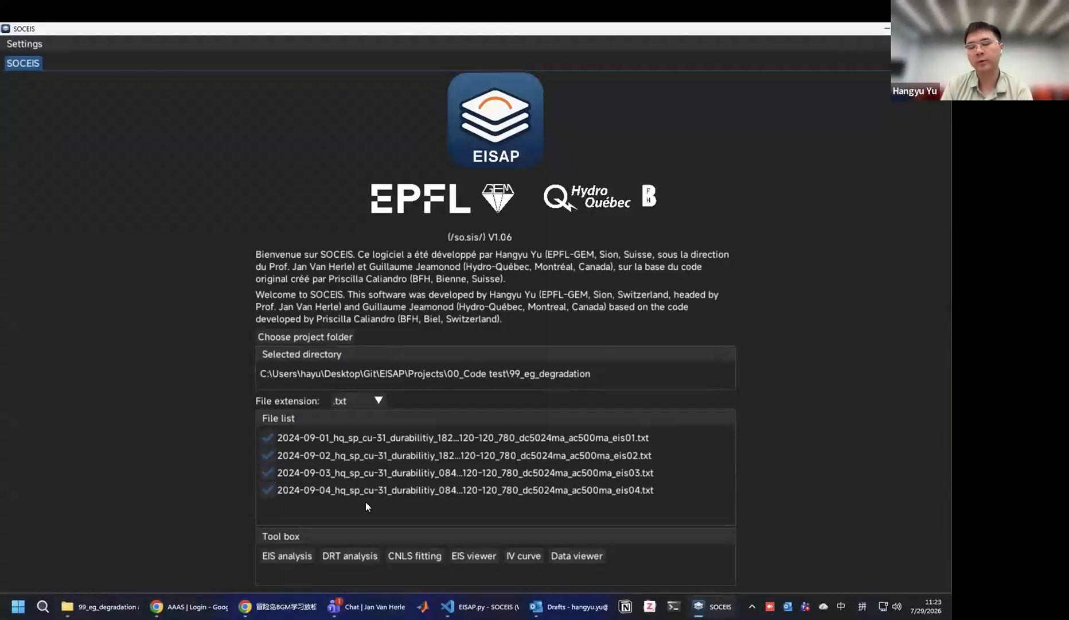
Open the EIS analysis and view the reloaded Comparison plots and the plots for all files.
left_click(374, 489)
left_click(304, 553)
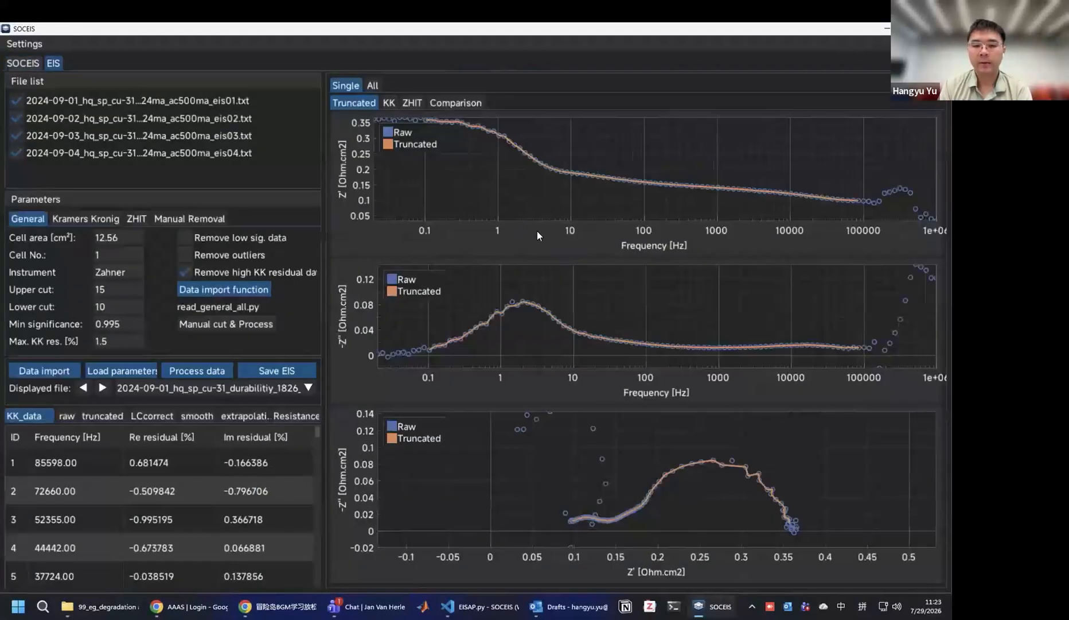
left_click(455, 103)
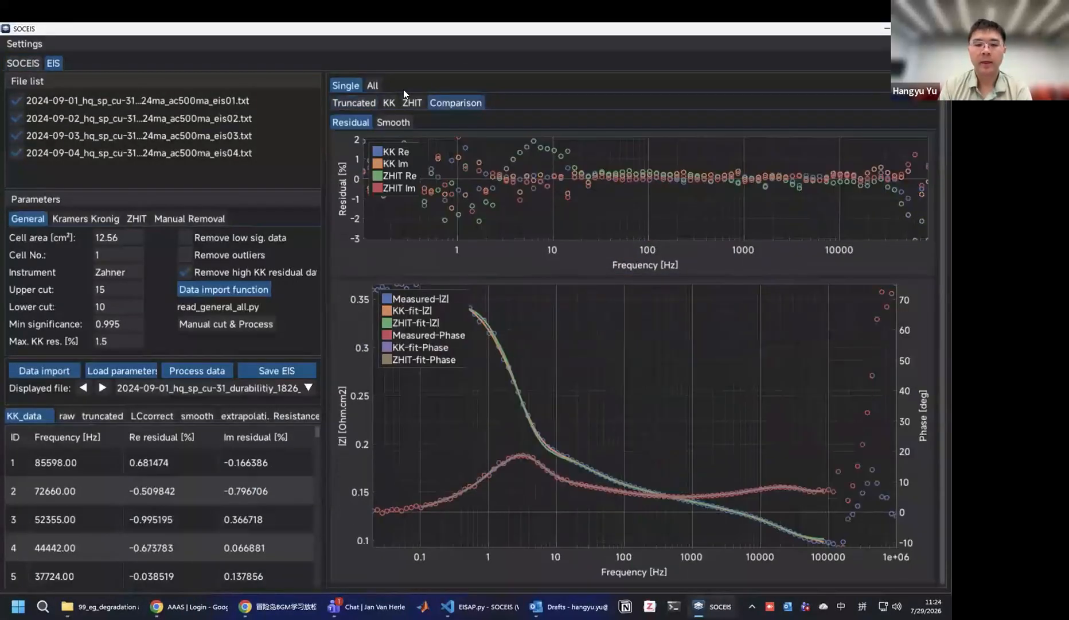
left_click(373, 87)
Open the DRT analysis and CNLS fitting tools, review the Elements plots of the eis01 fit, and return to the start page.
left_click(23, 63)
left_click(365, 552)
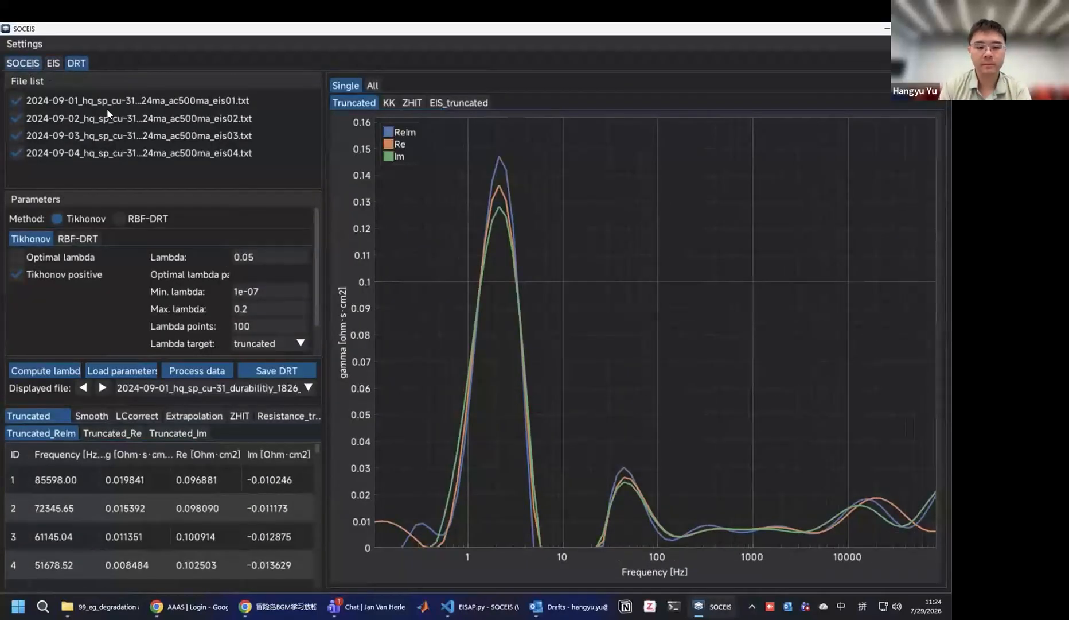
left_click(29, 66)
left_click(405, 554)
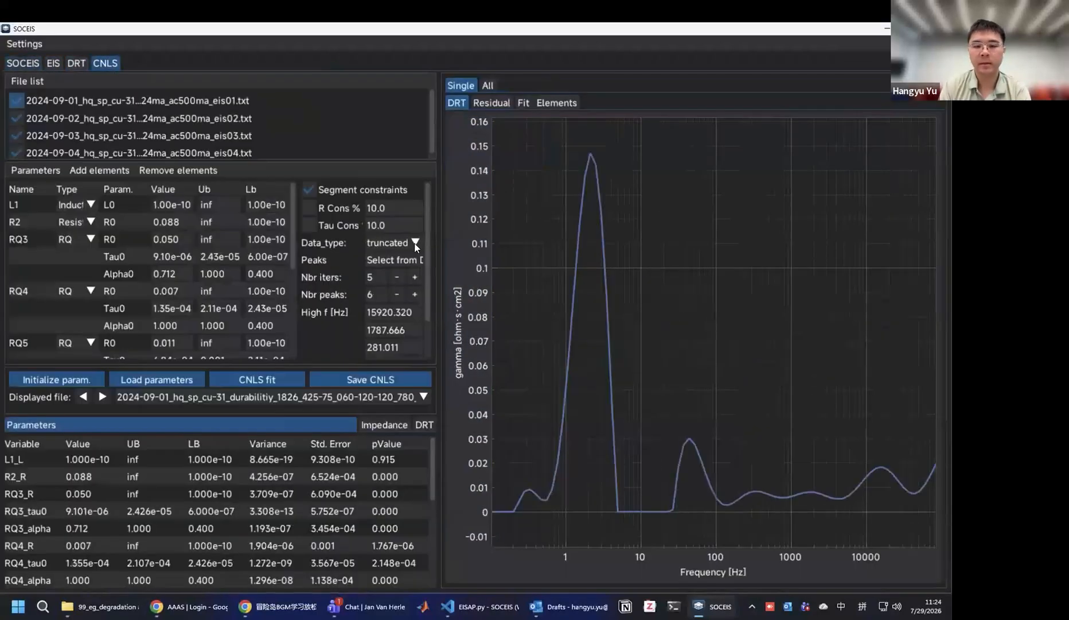
left_click(568, 102)
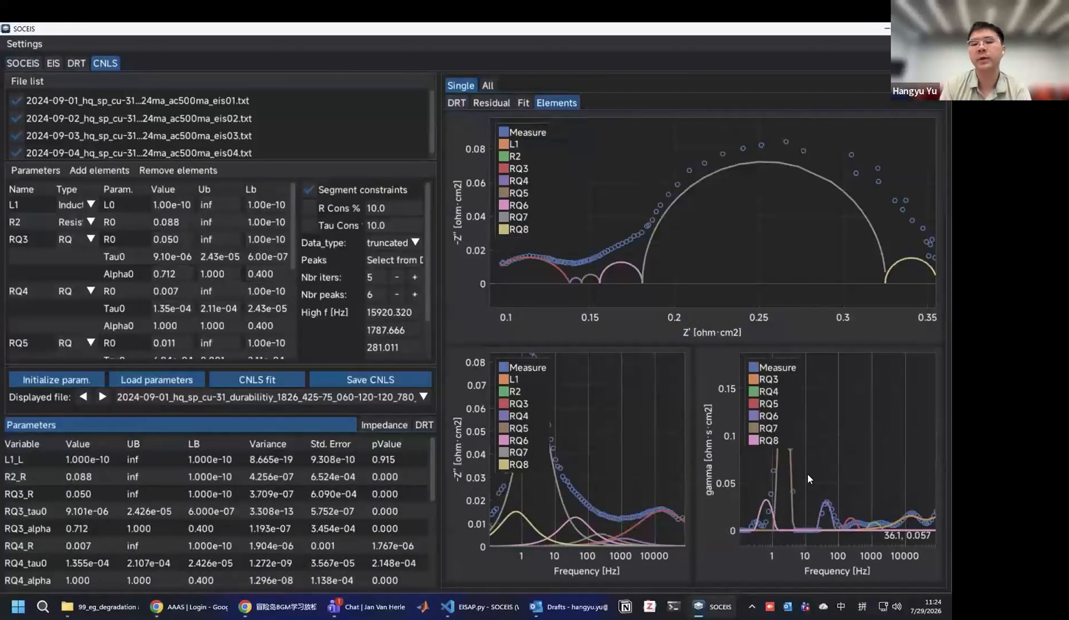
left_click(33, 63)
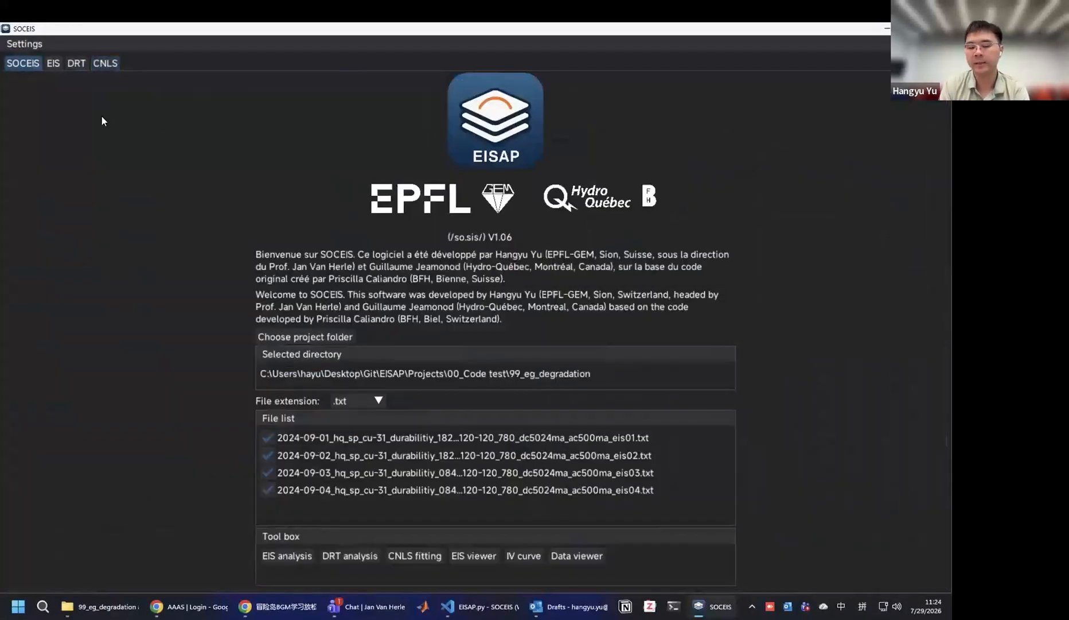